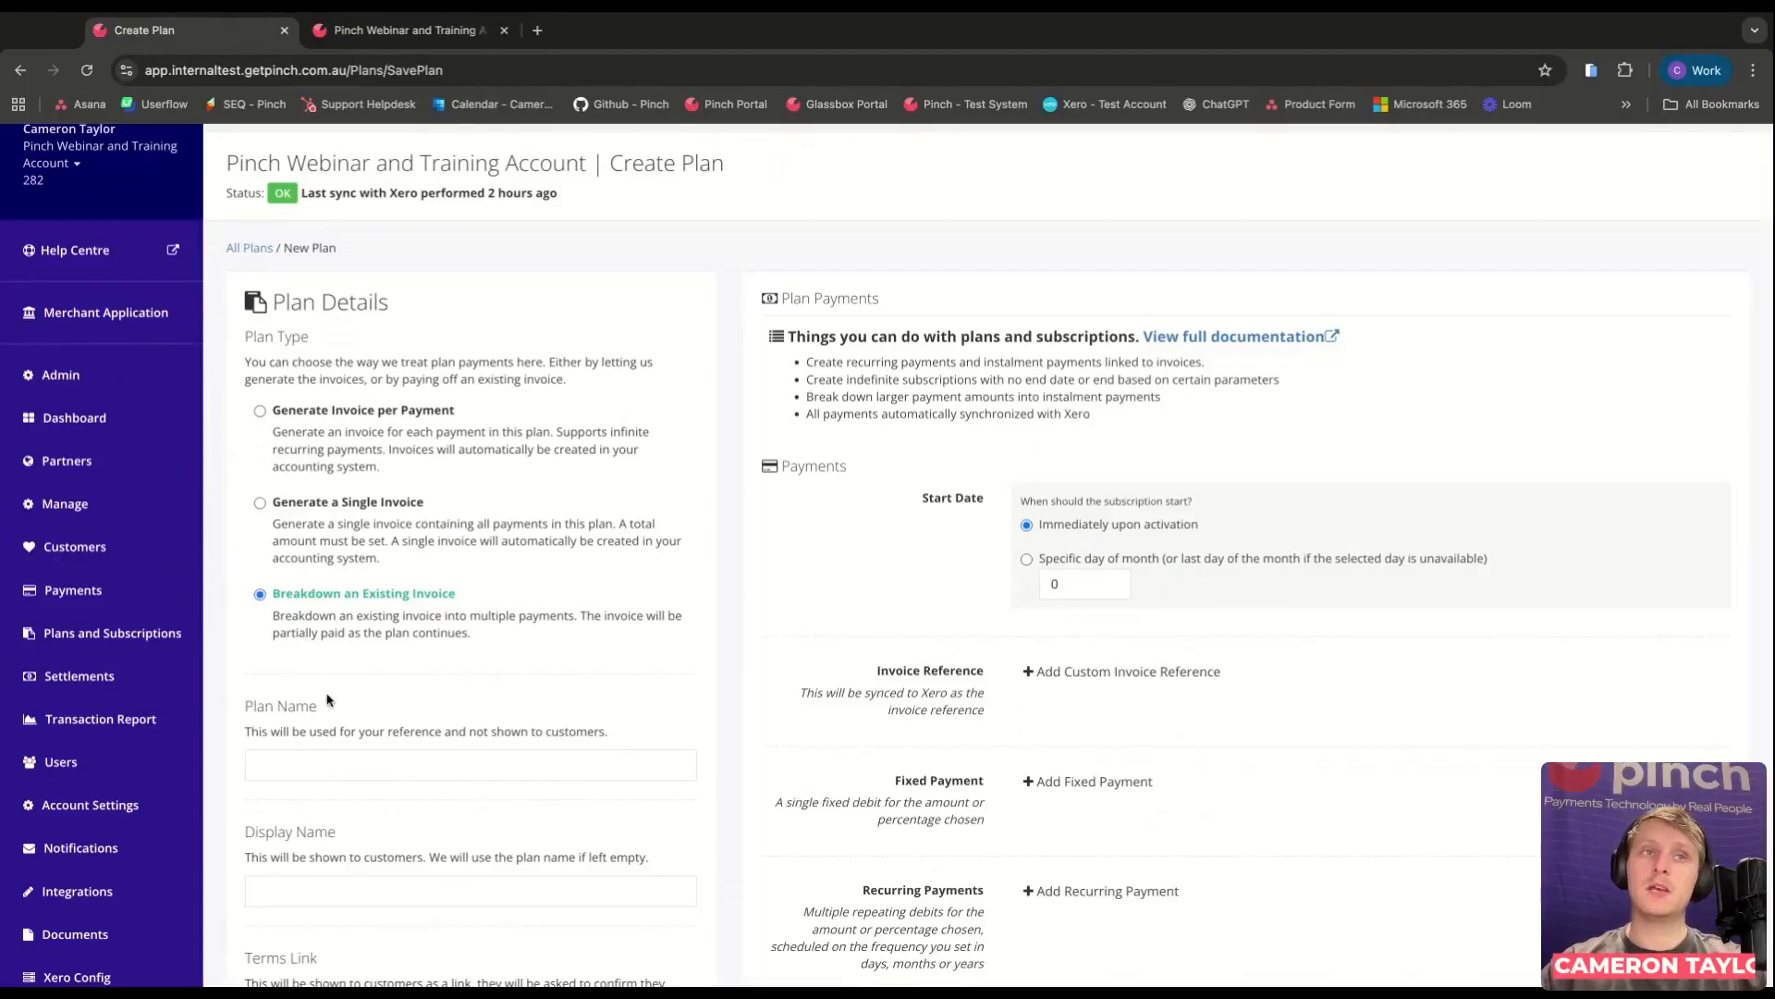
Review the new plan form's name fields, start date options and fixed payment section.
scroll(333, 722, "down", 1)
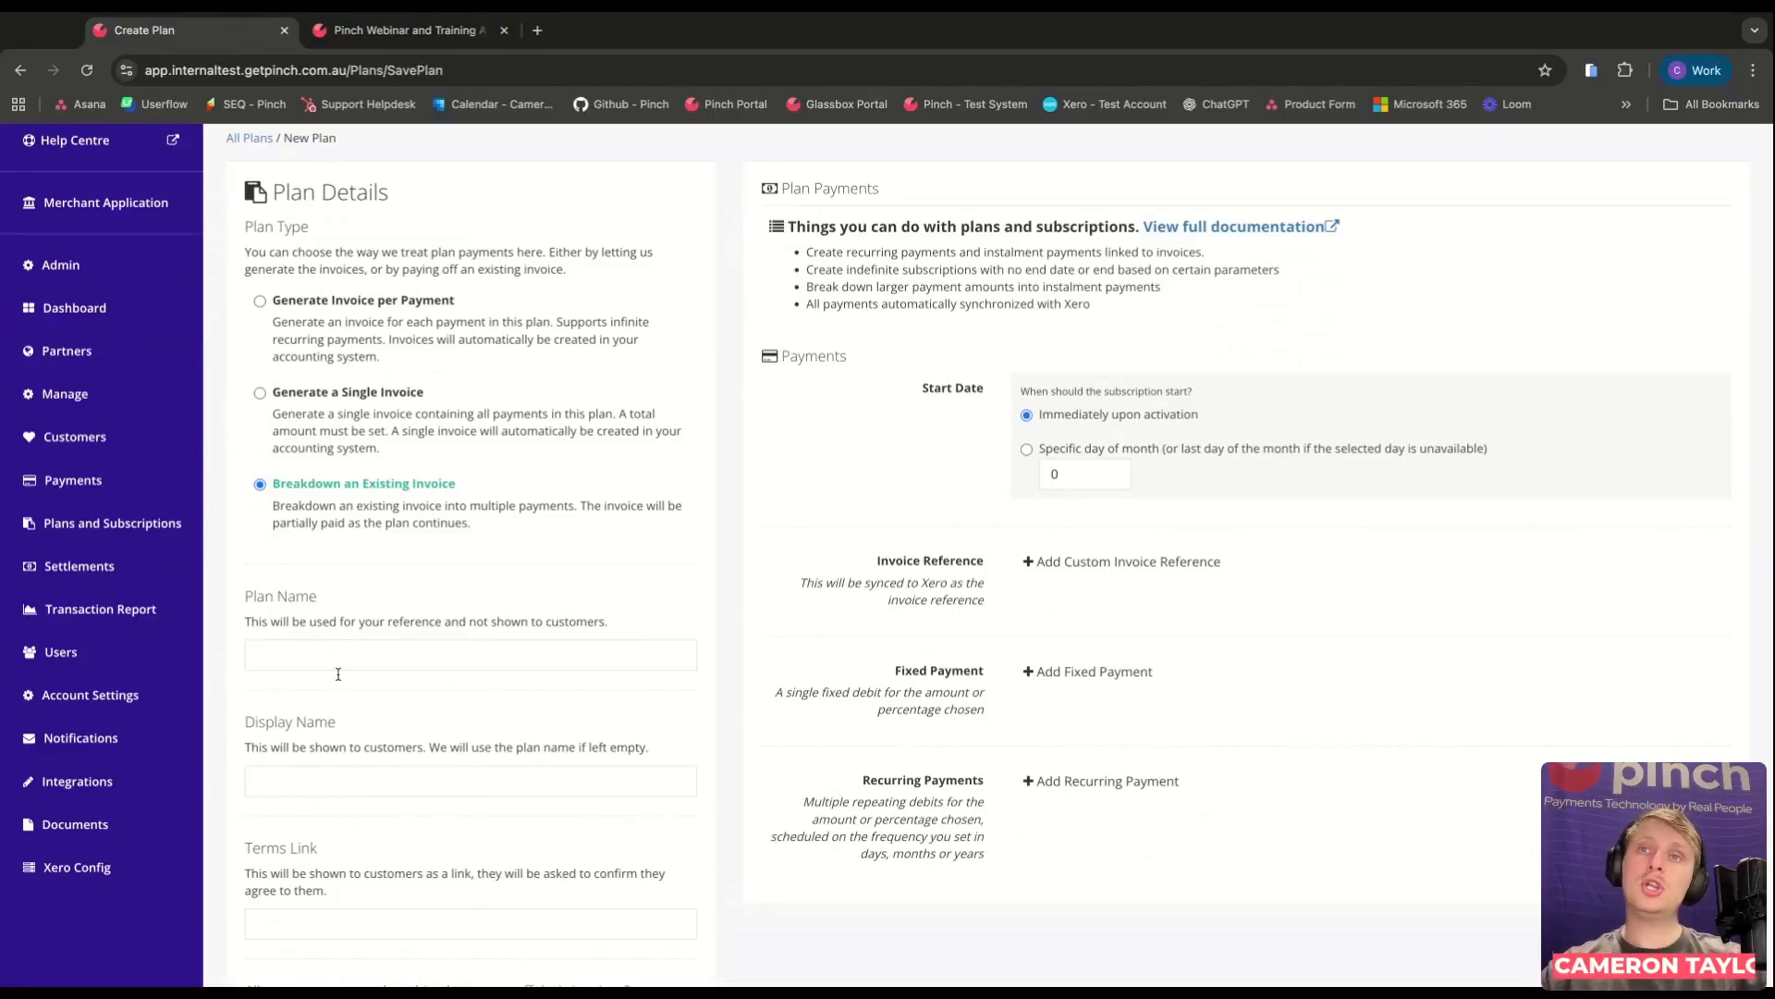
scroll(418, 598, "down", 1)
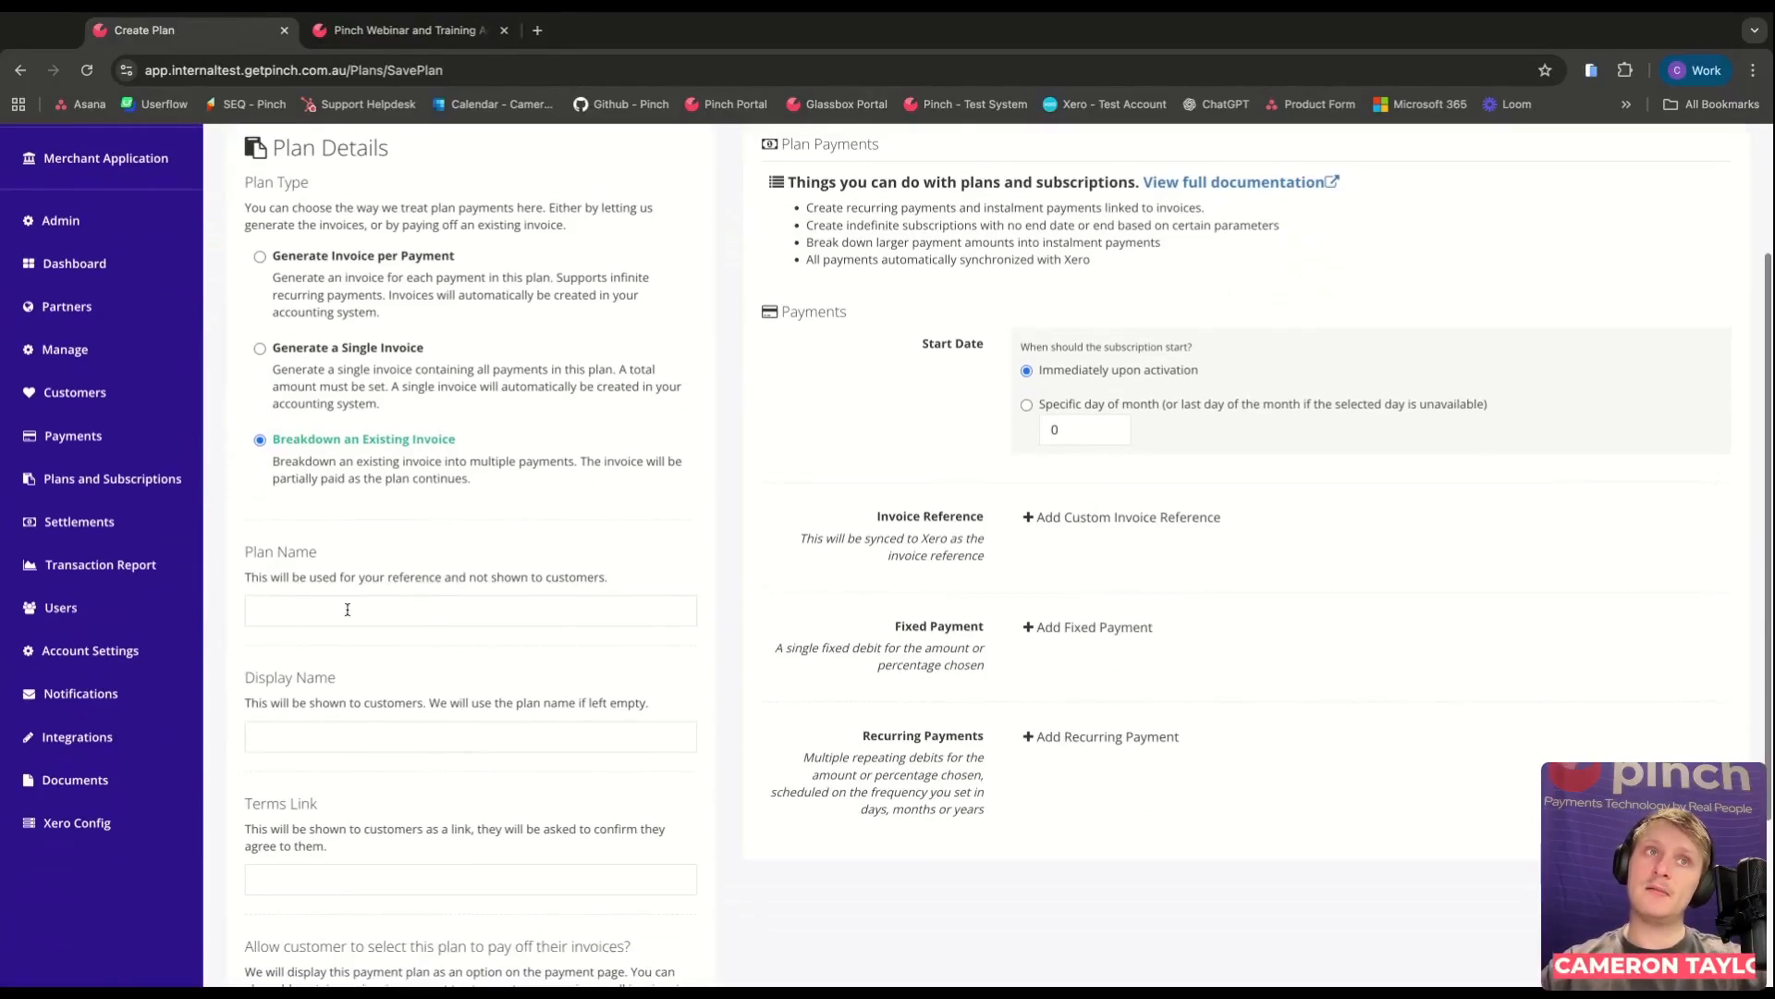
left_click(268, 605)
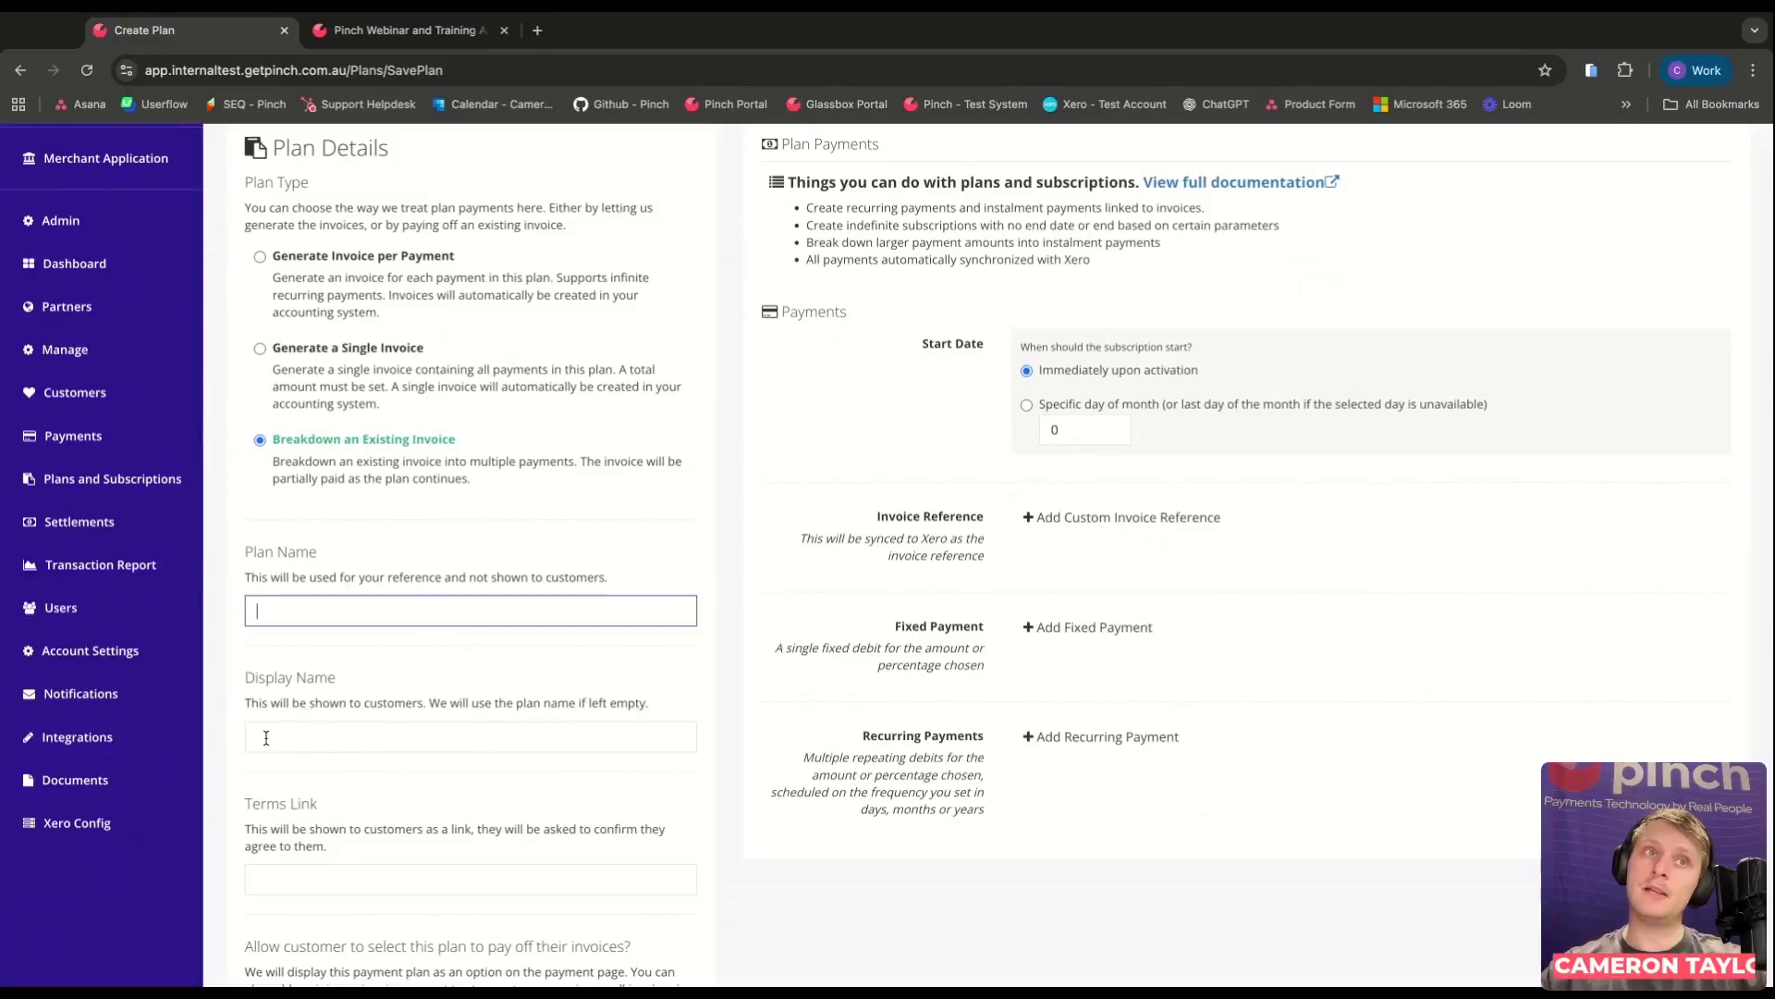
left_click(403, 738)
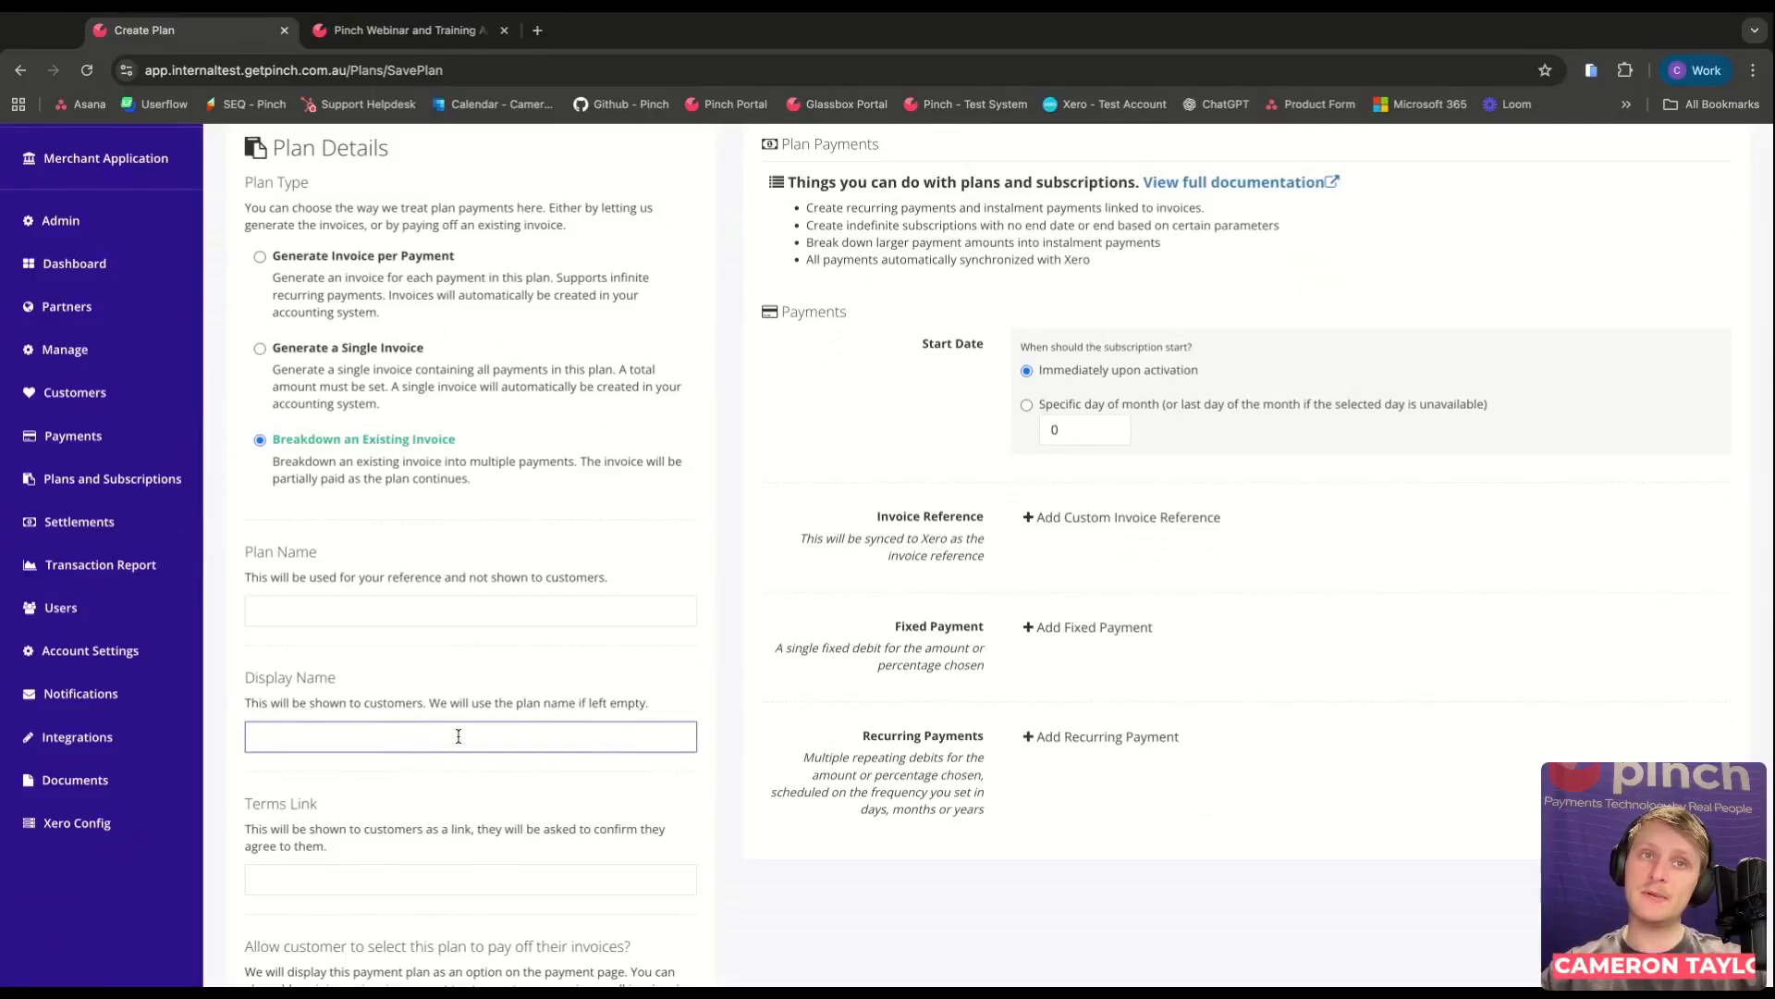
scroll(458, 736, "down", 2)
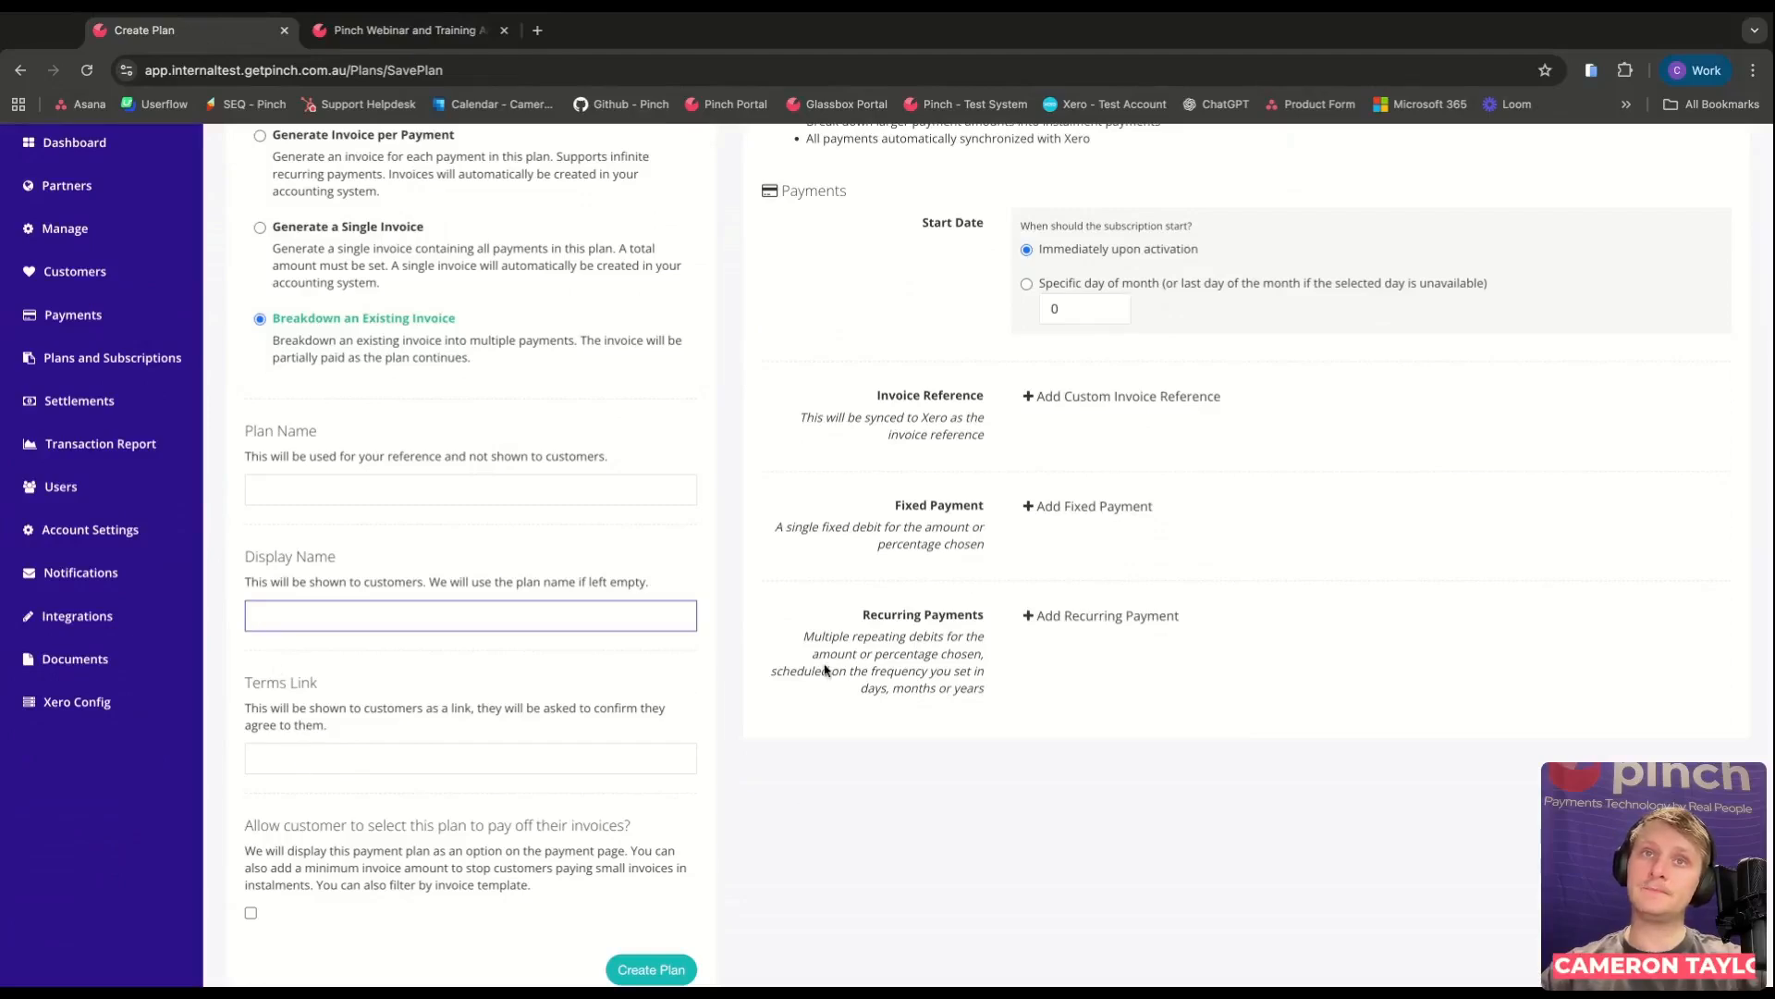
scroll(826, 669, "up", 2)
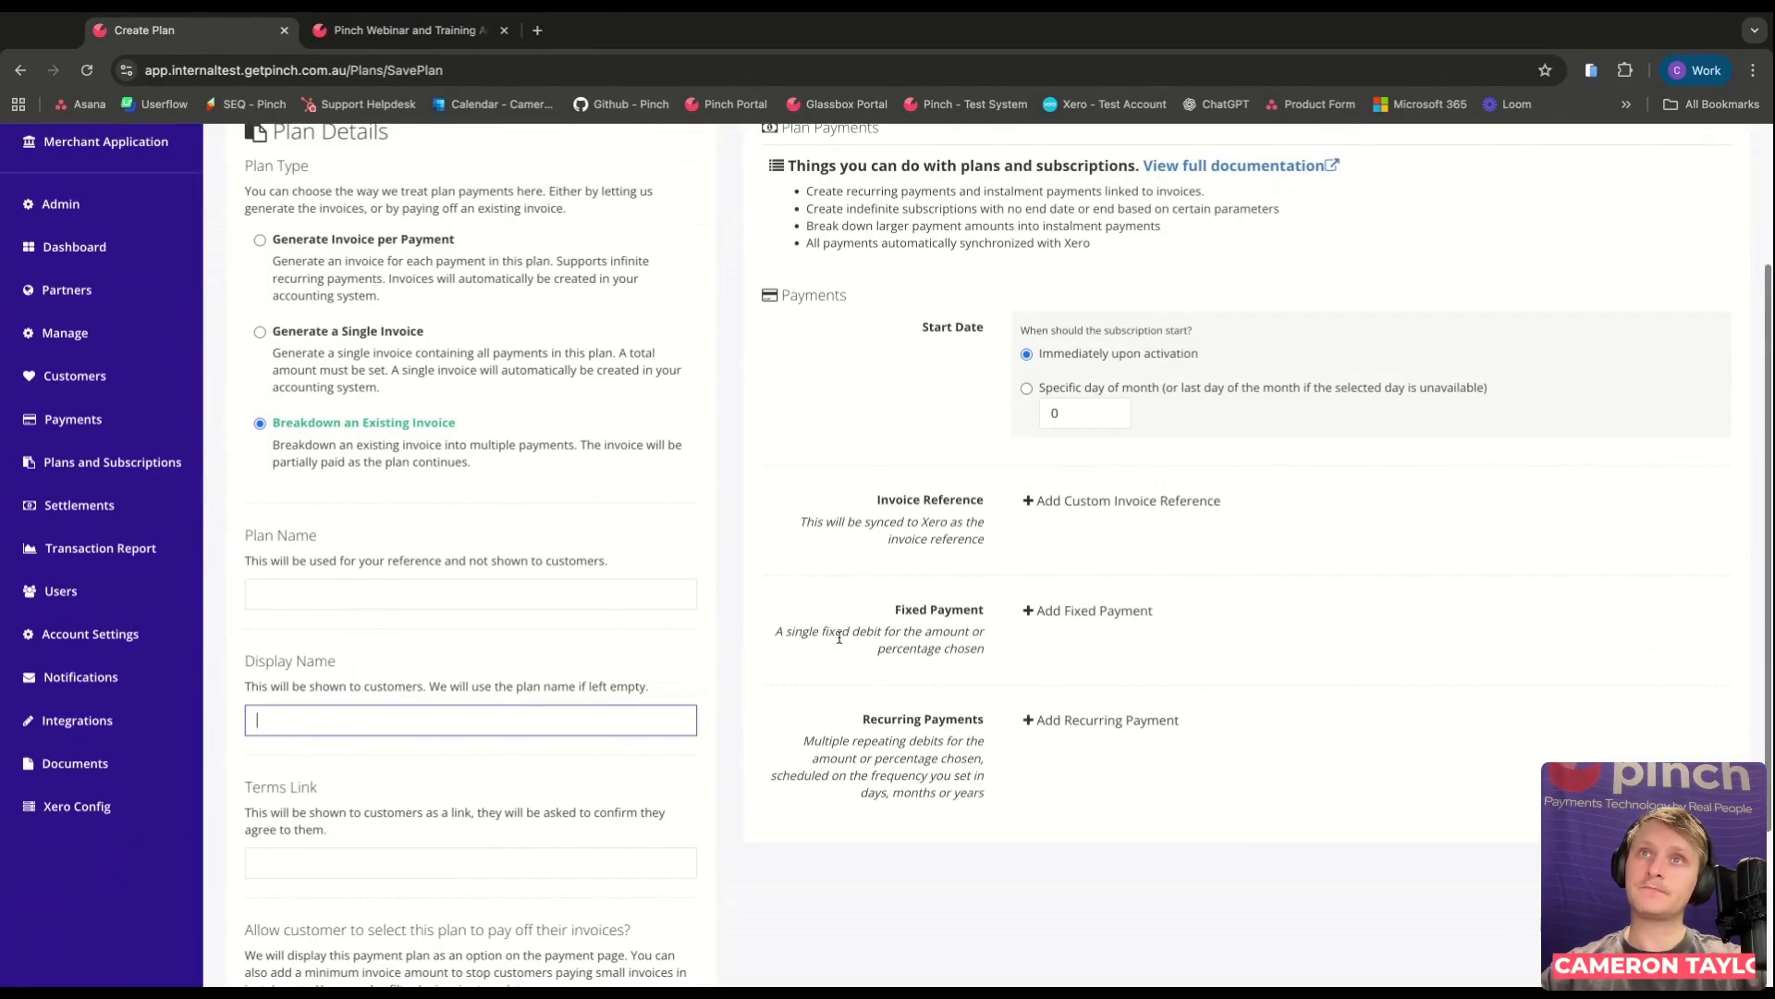
triple_click(920, 328)
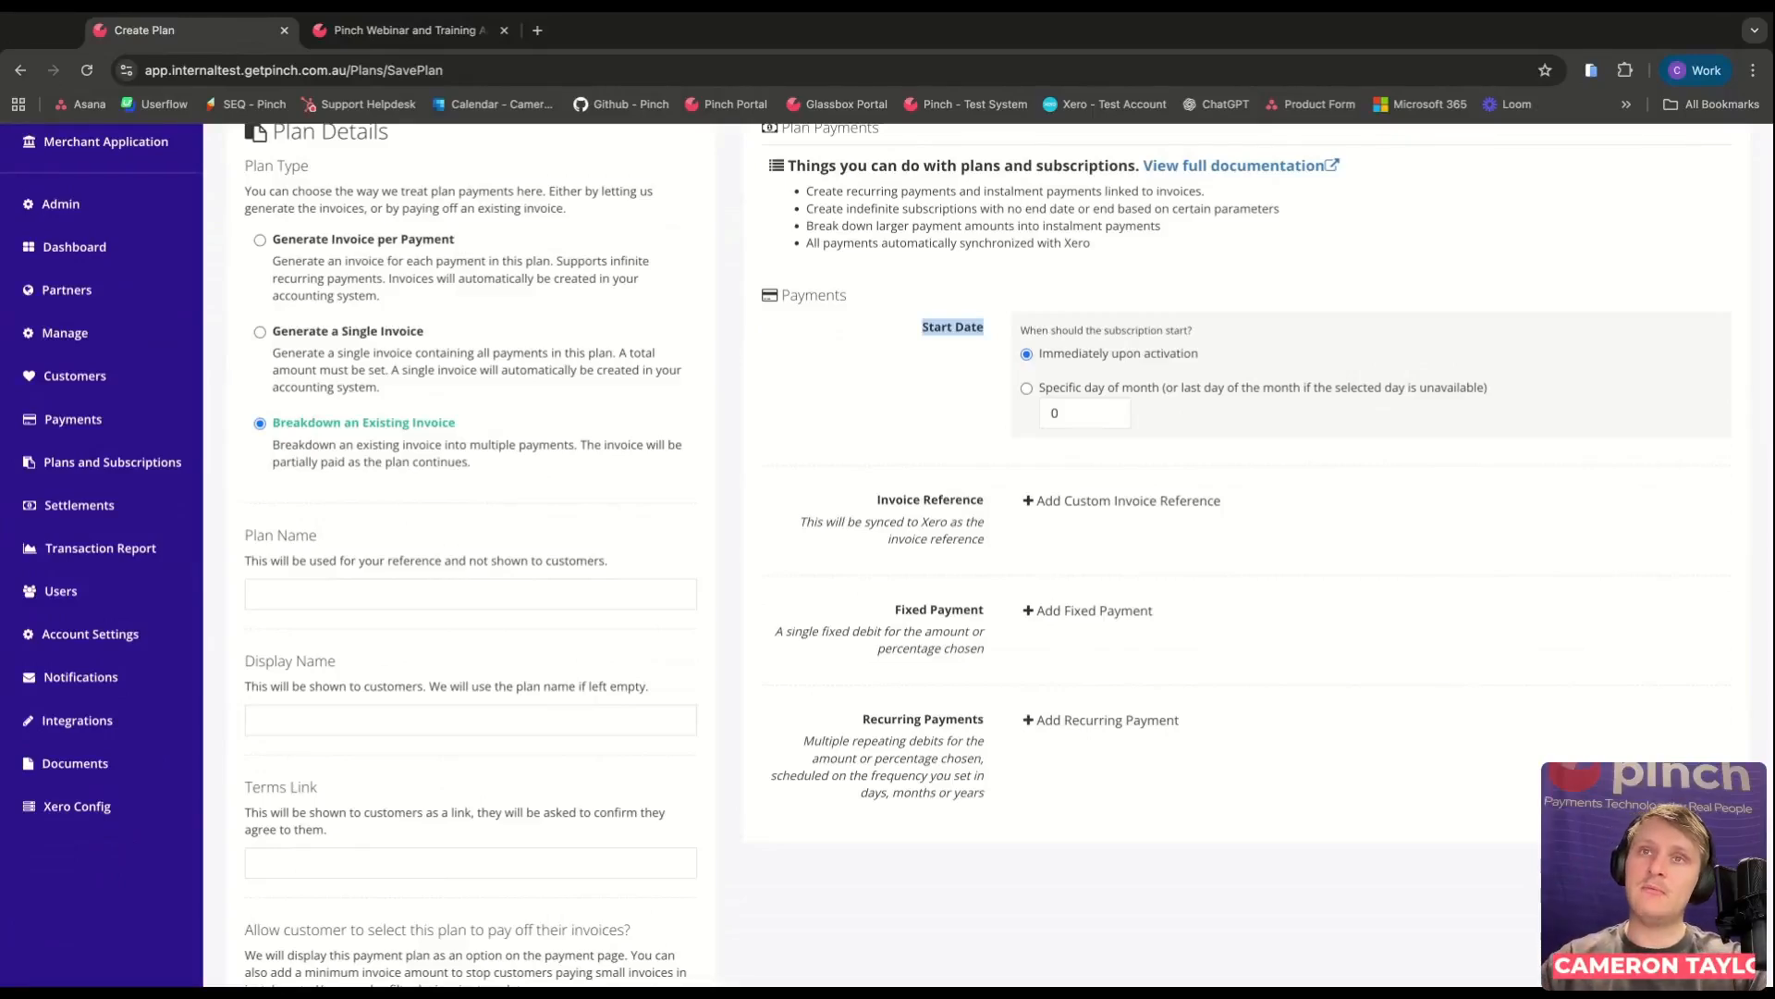
left_click_drag(887, 612, 985, 612)
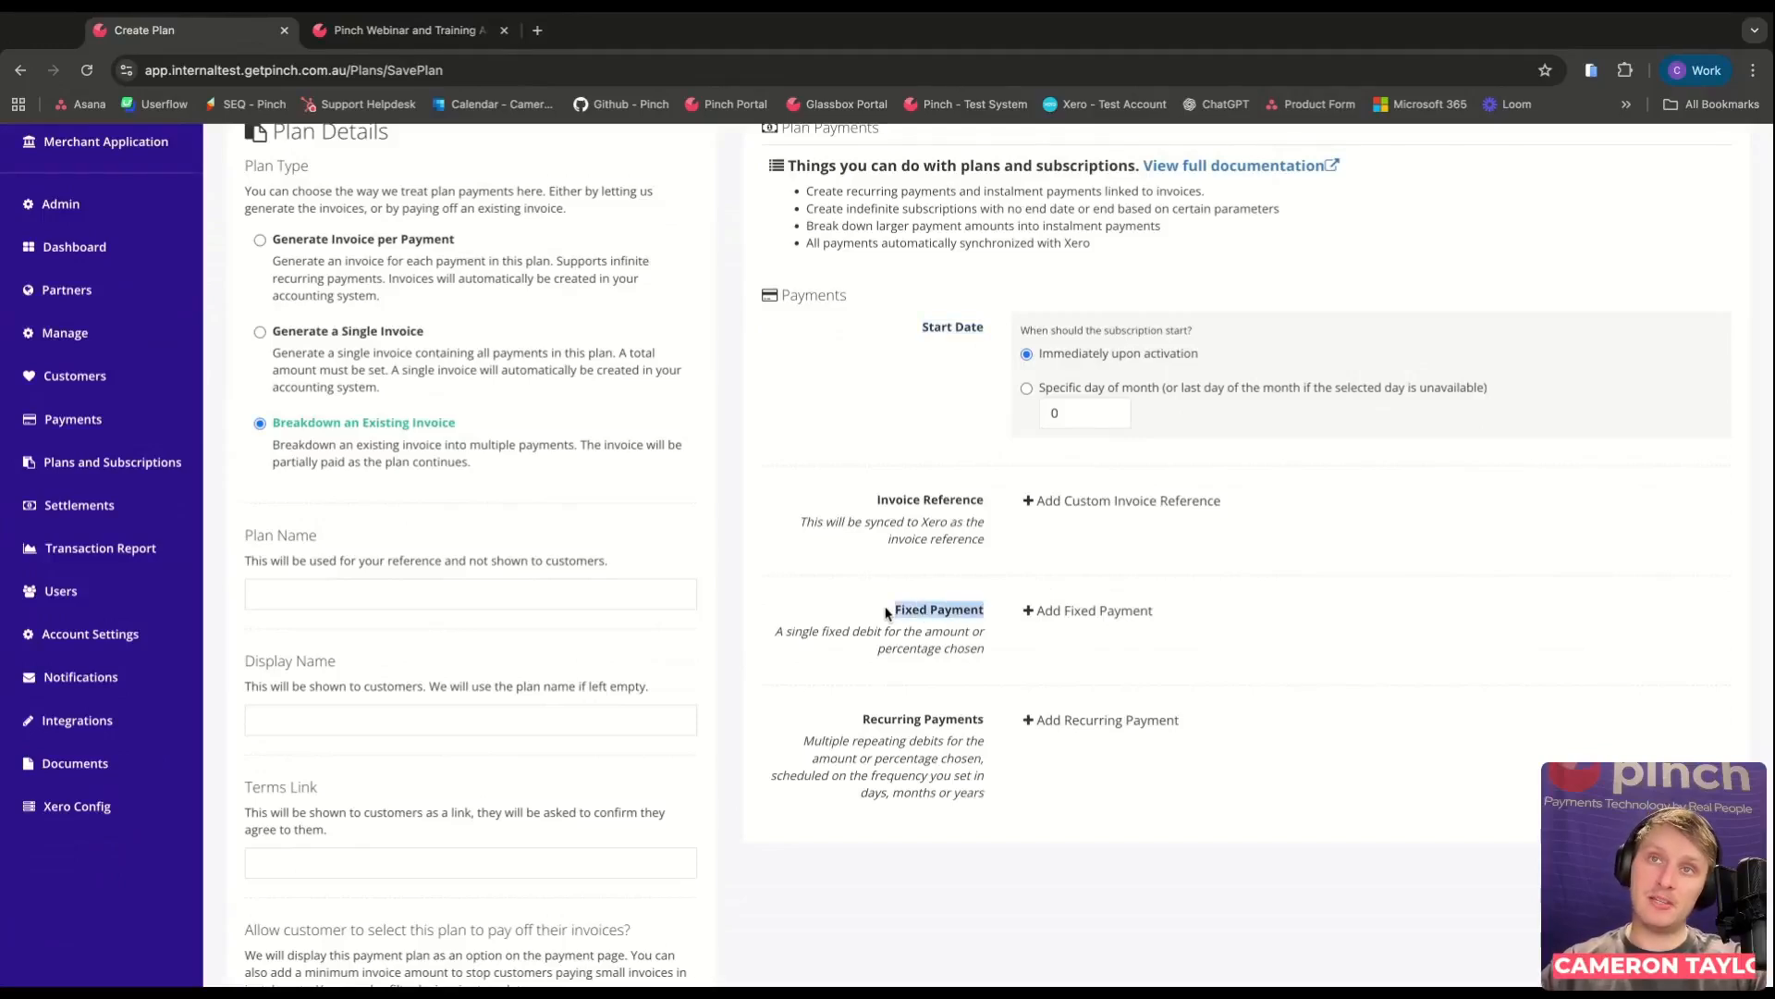
left_click(1001, 645)
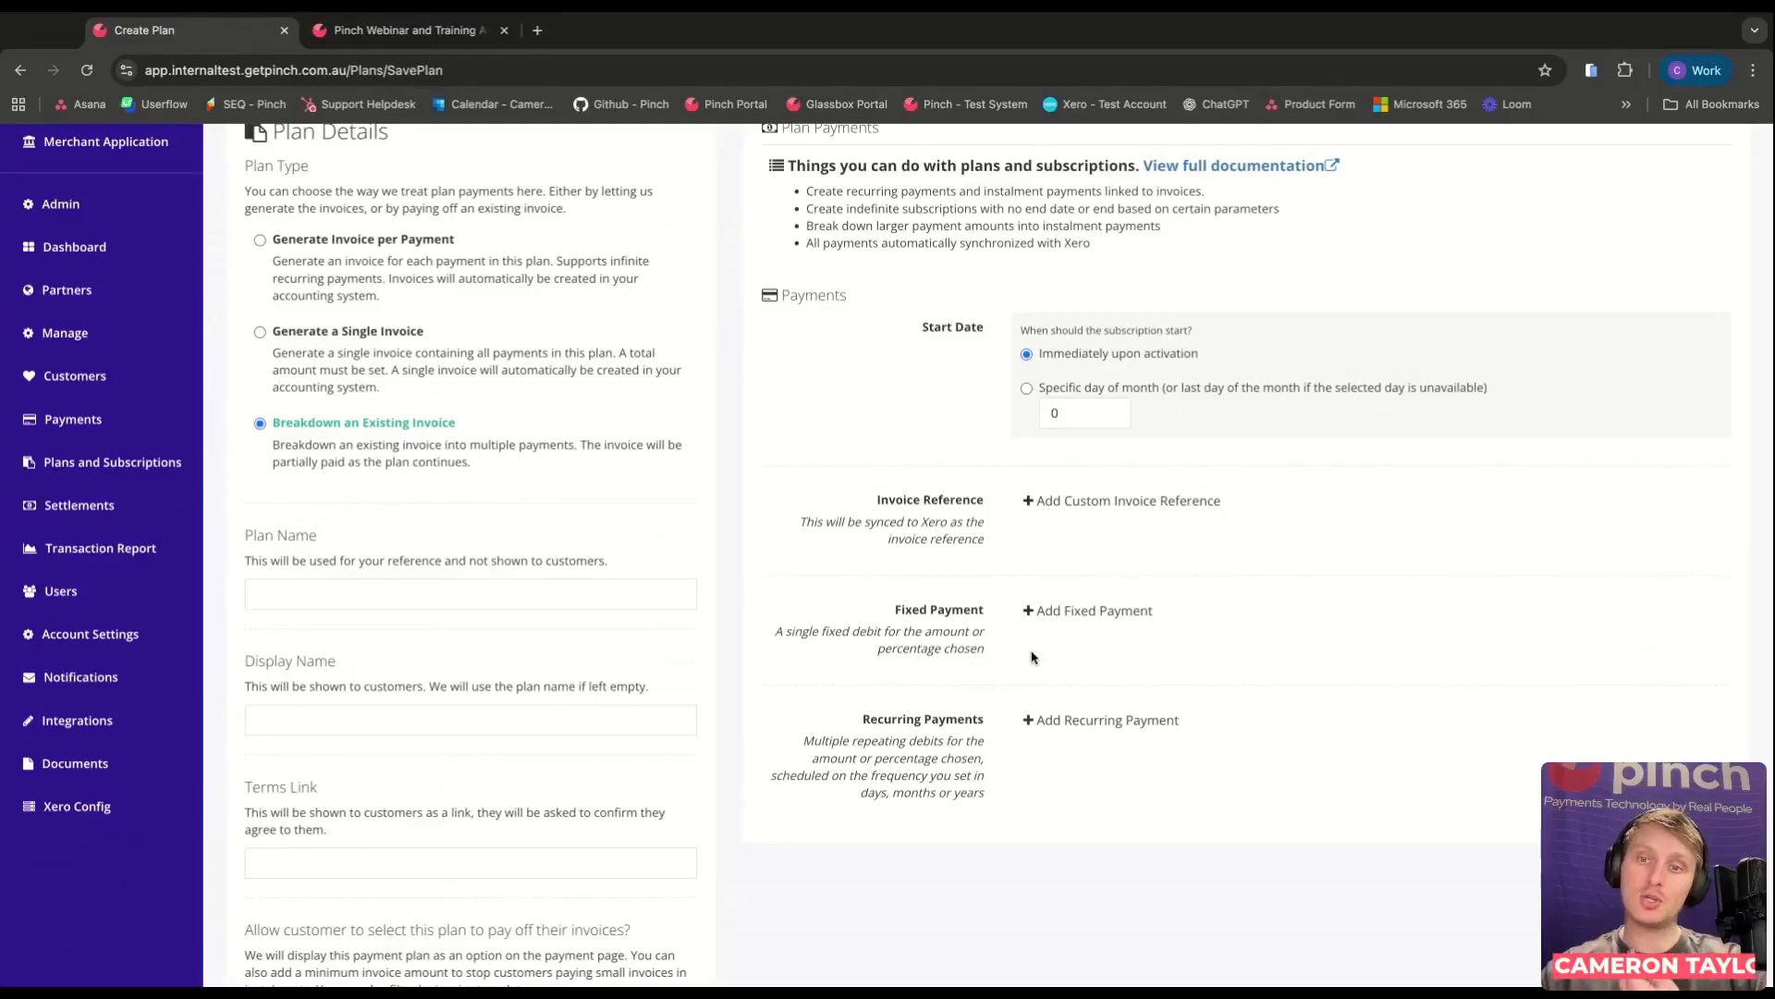
Add a fixed payment to the plan with an amount of 500.
left_click(1090, 614)
scroll(1280, 523, "down", 1)
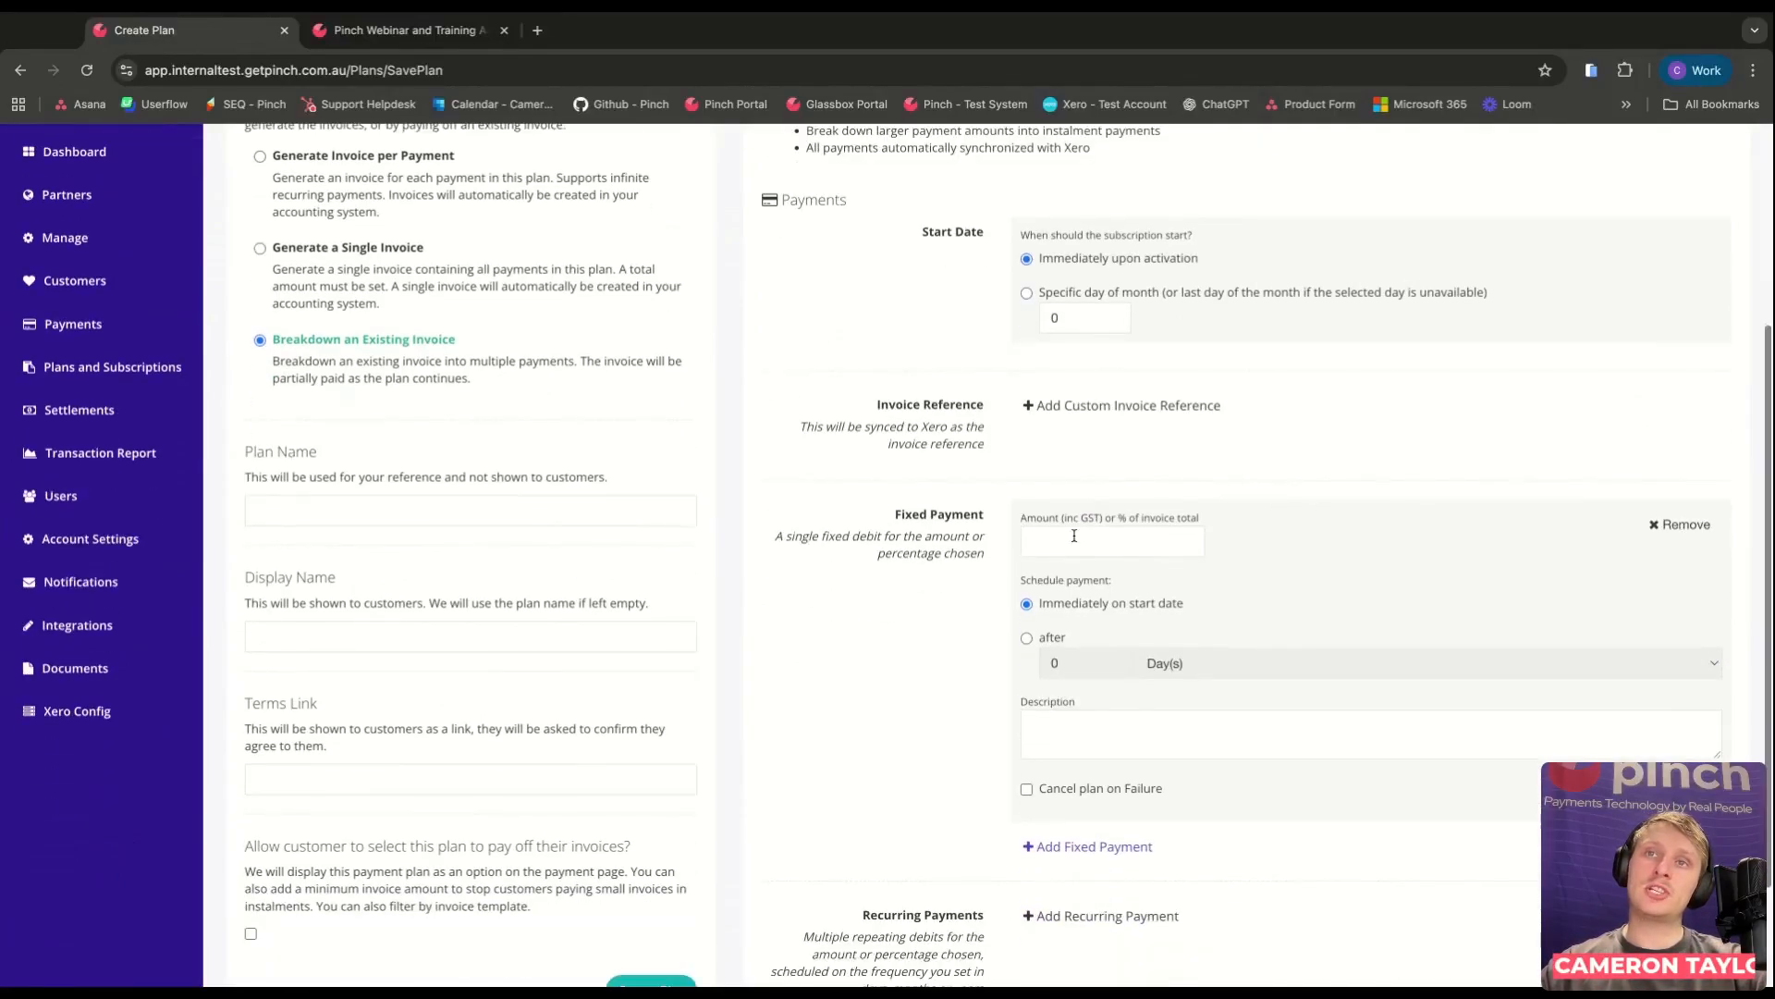
left_click(1075, 535)
type("500")
left_click(947, 646)
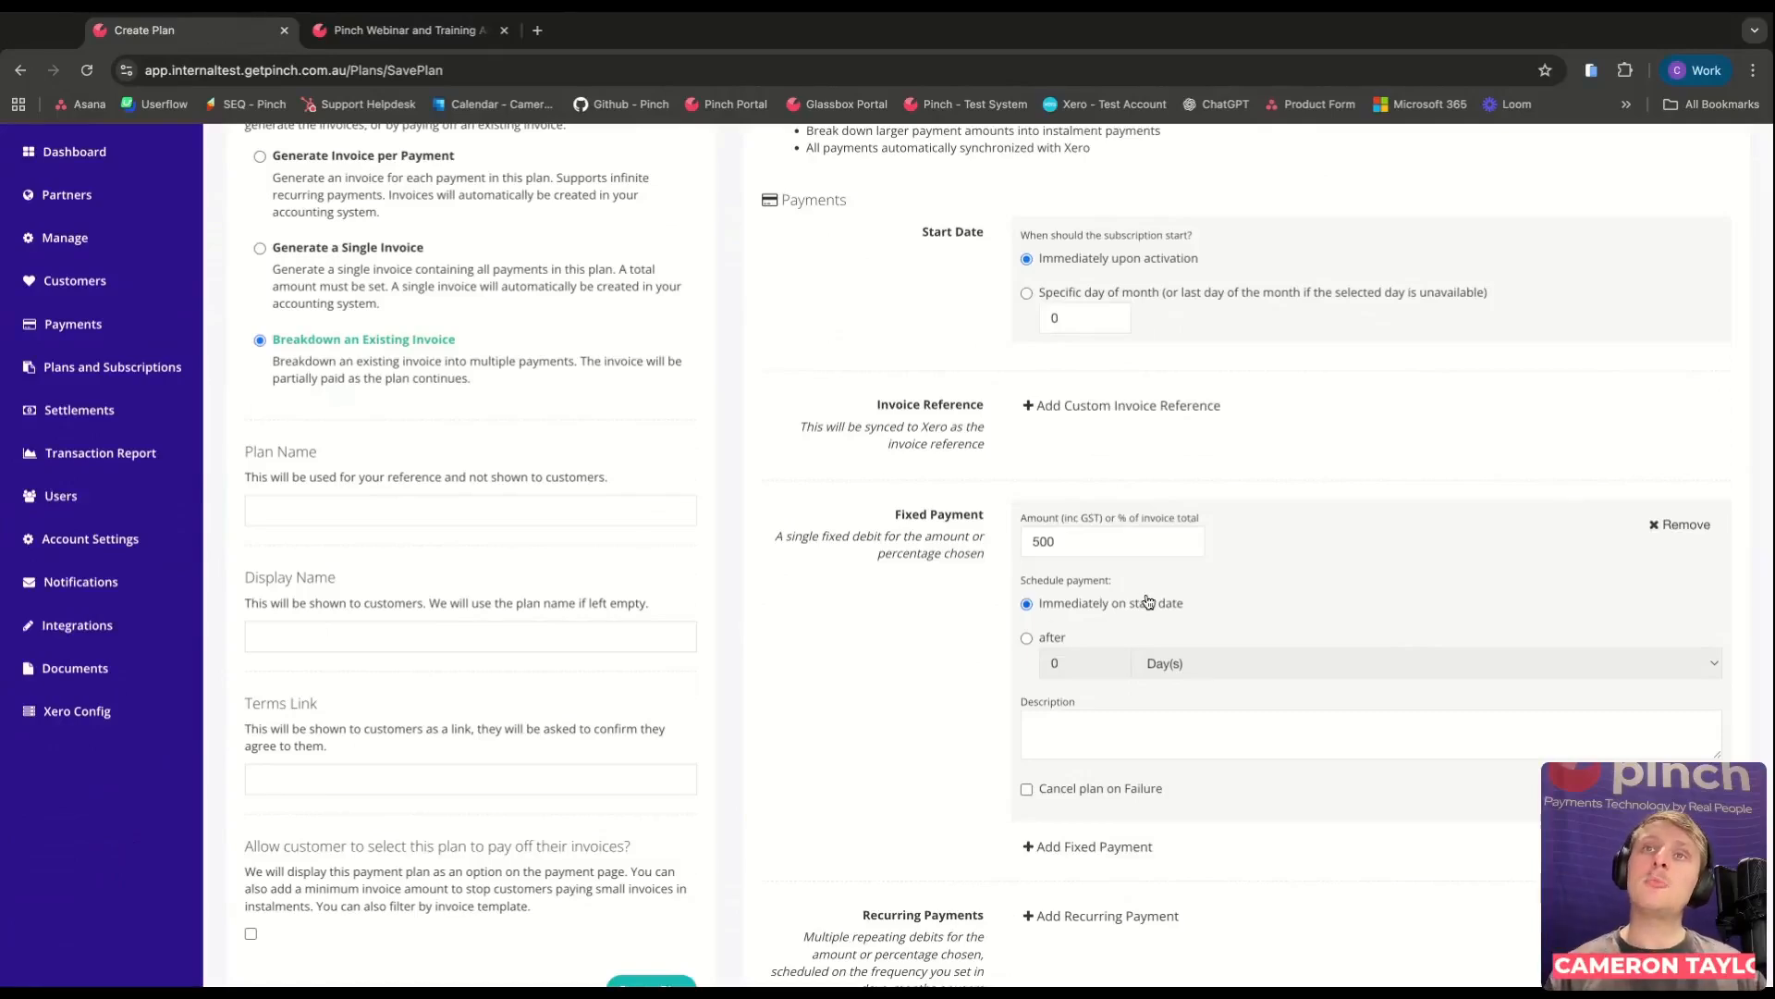
Set the fixed payment's amount to 25% of the invoice total.
left_click(1066, 542)
key("ctrl+a")
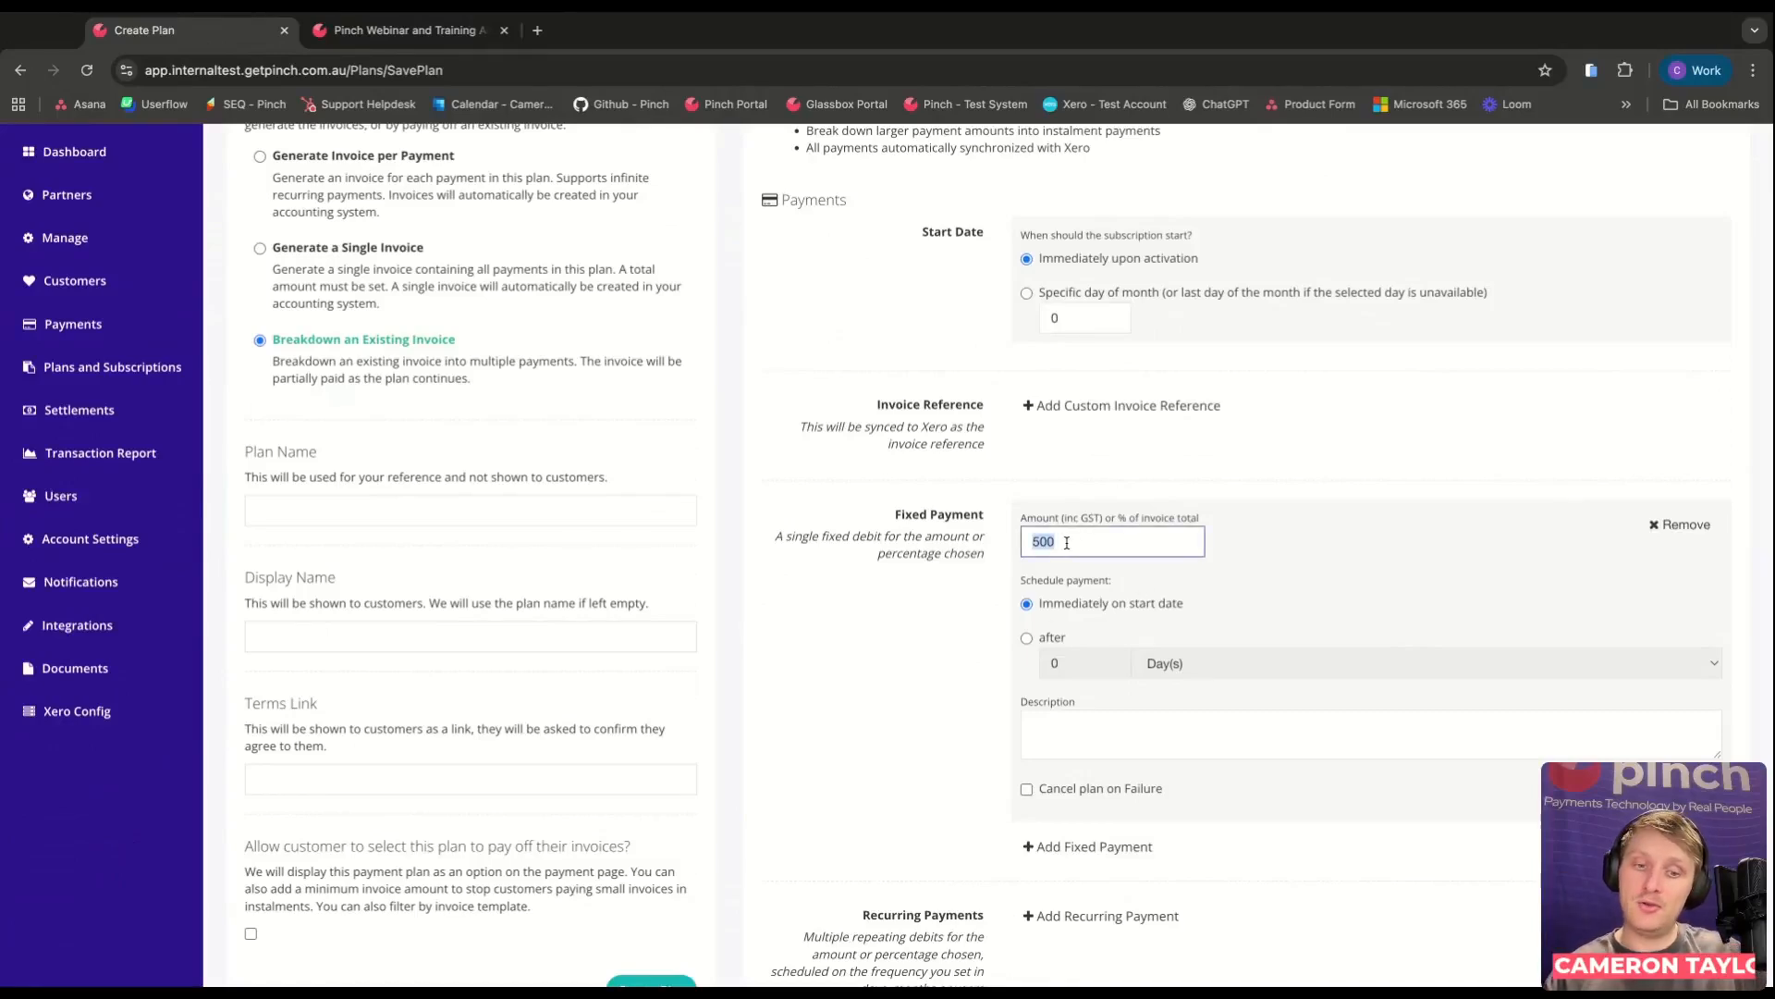
type("25%")
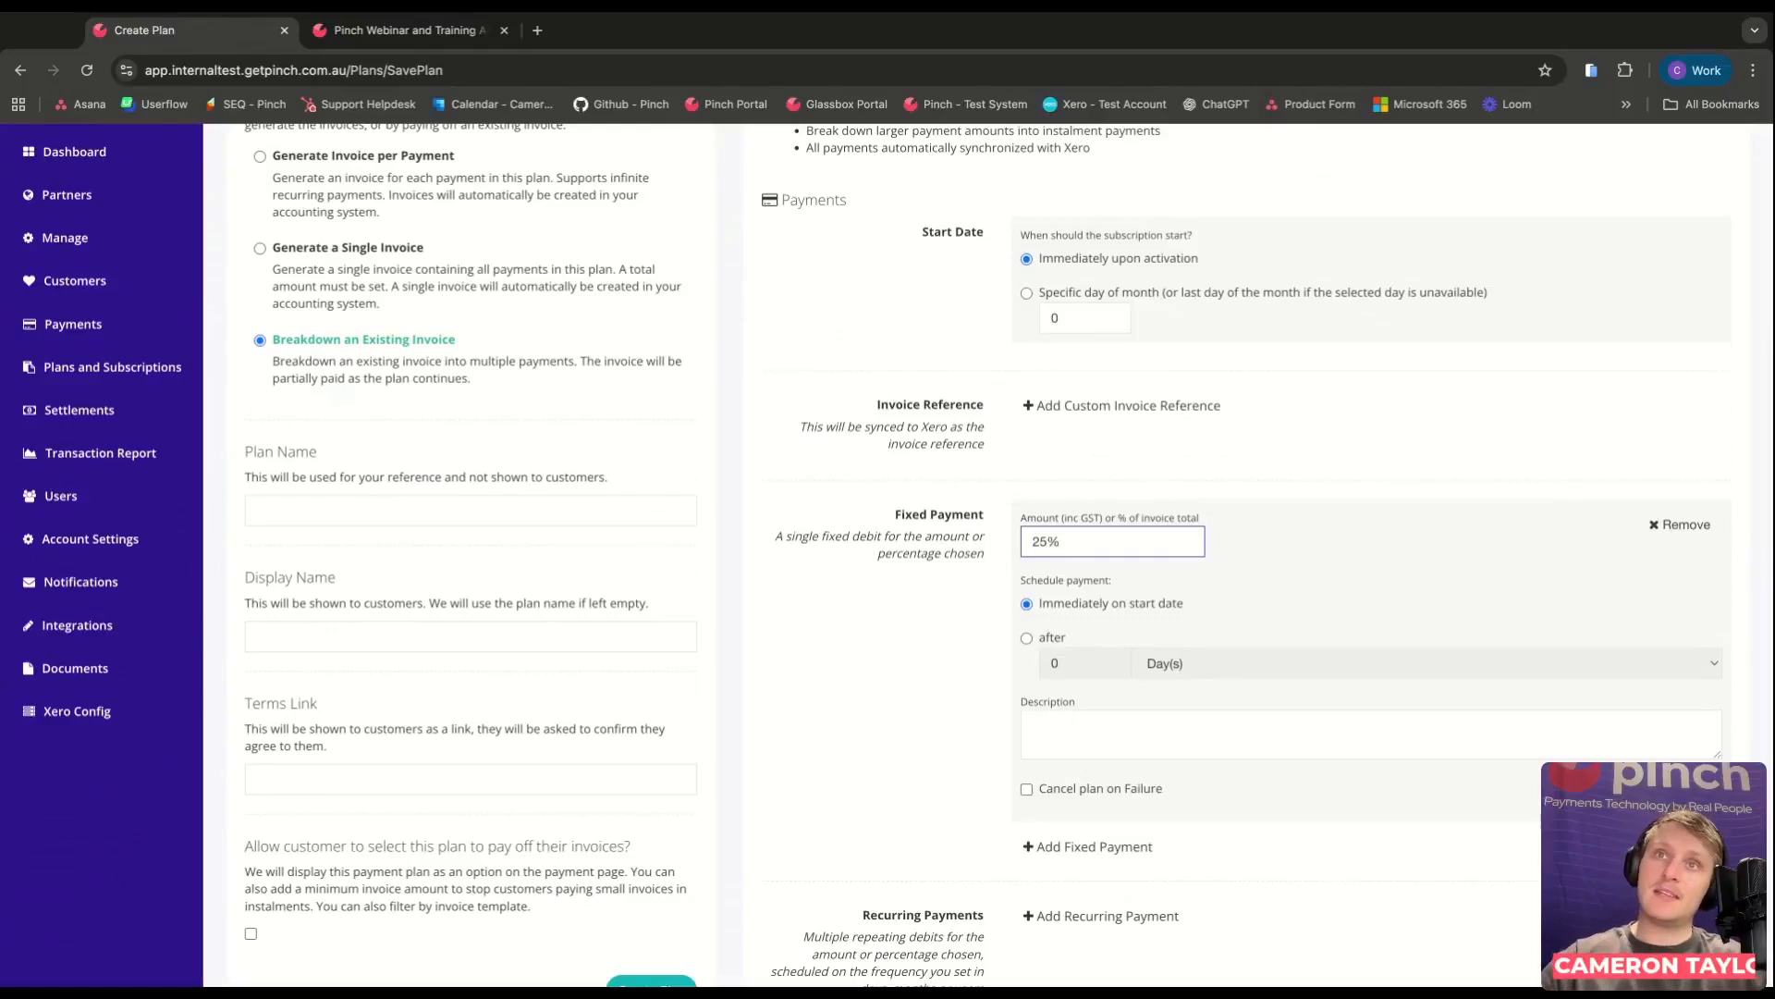
left_click(922, 609)
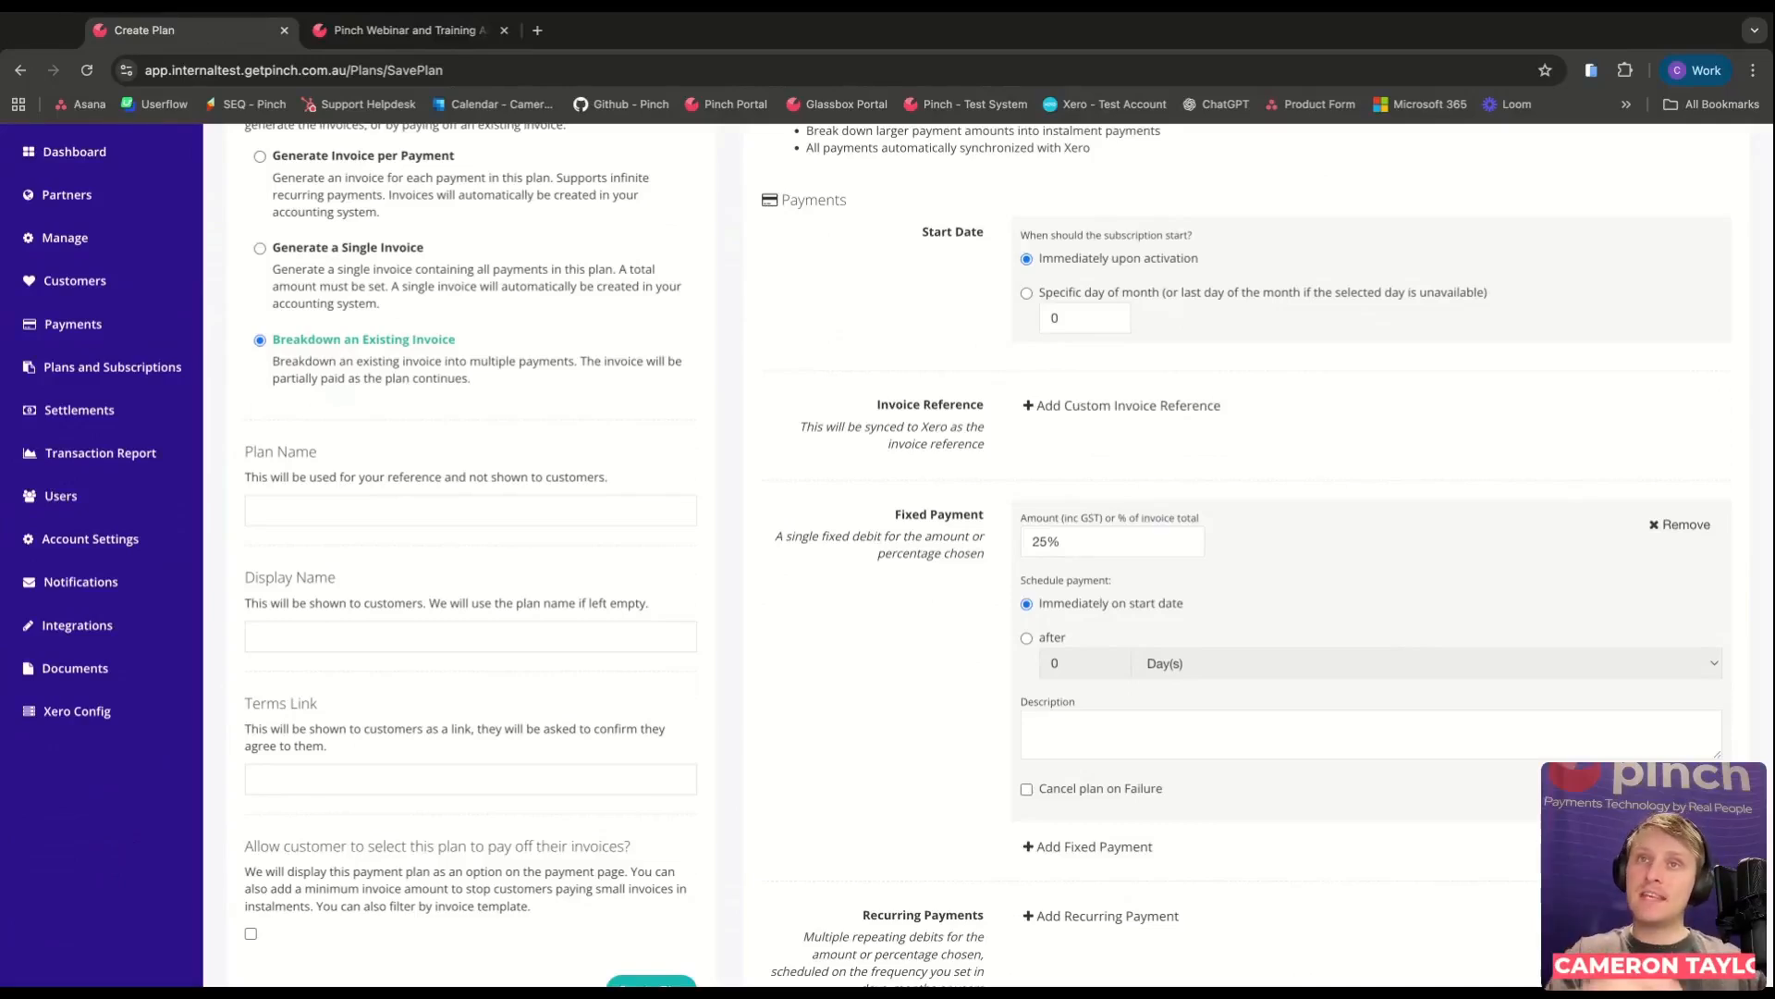
Set the fixed payment's amount to 50% of the invoice total.
left_click(1047, 543)
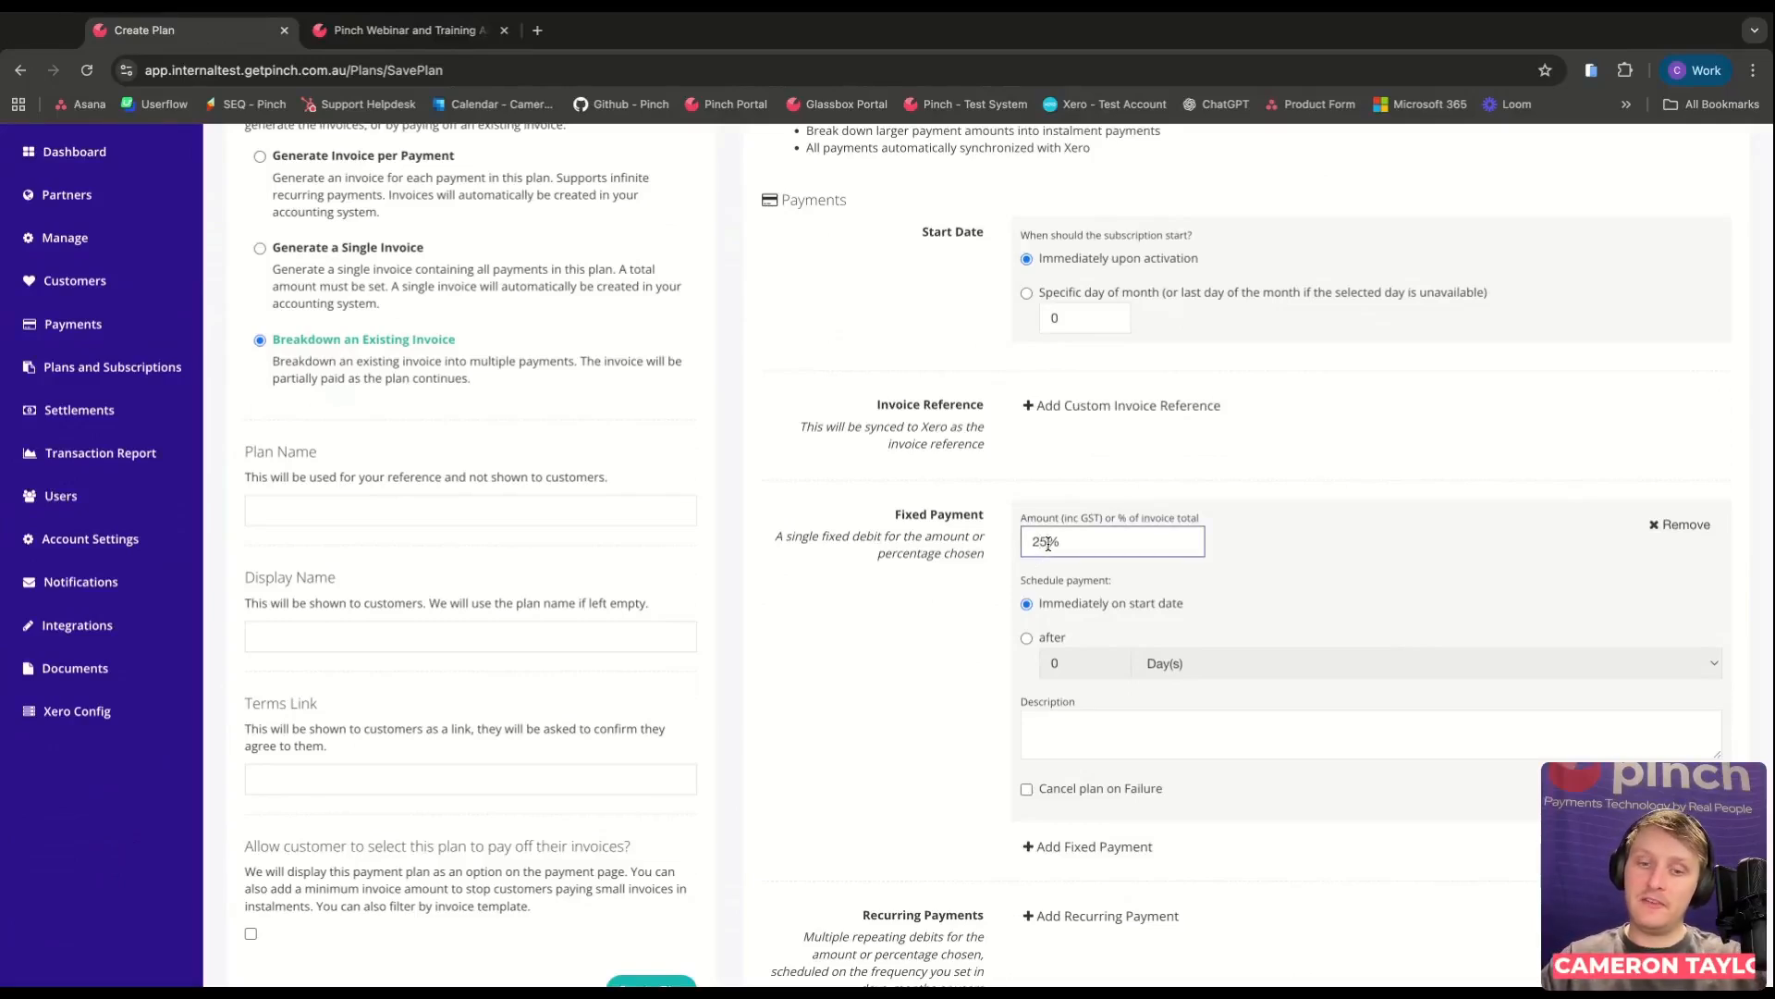
key("ctrl+a")
type("50%")
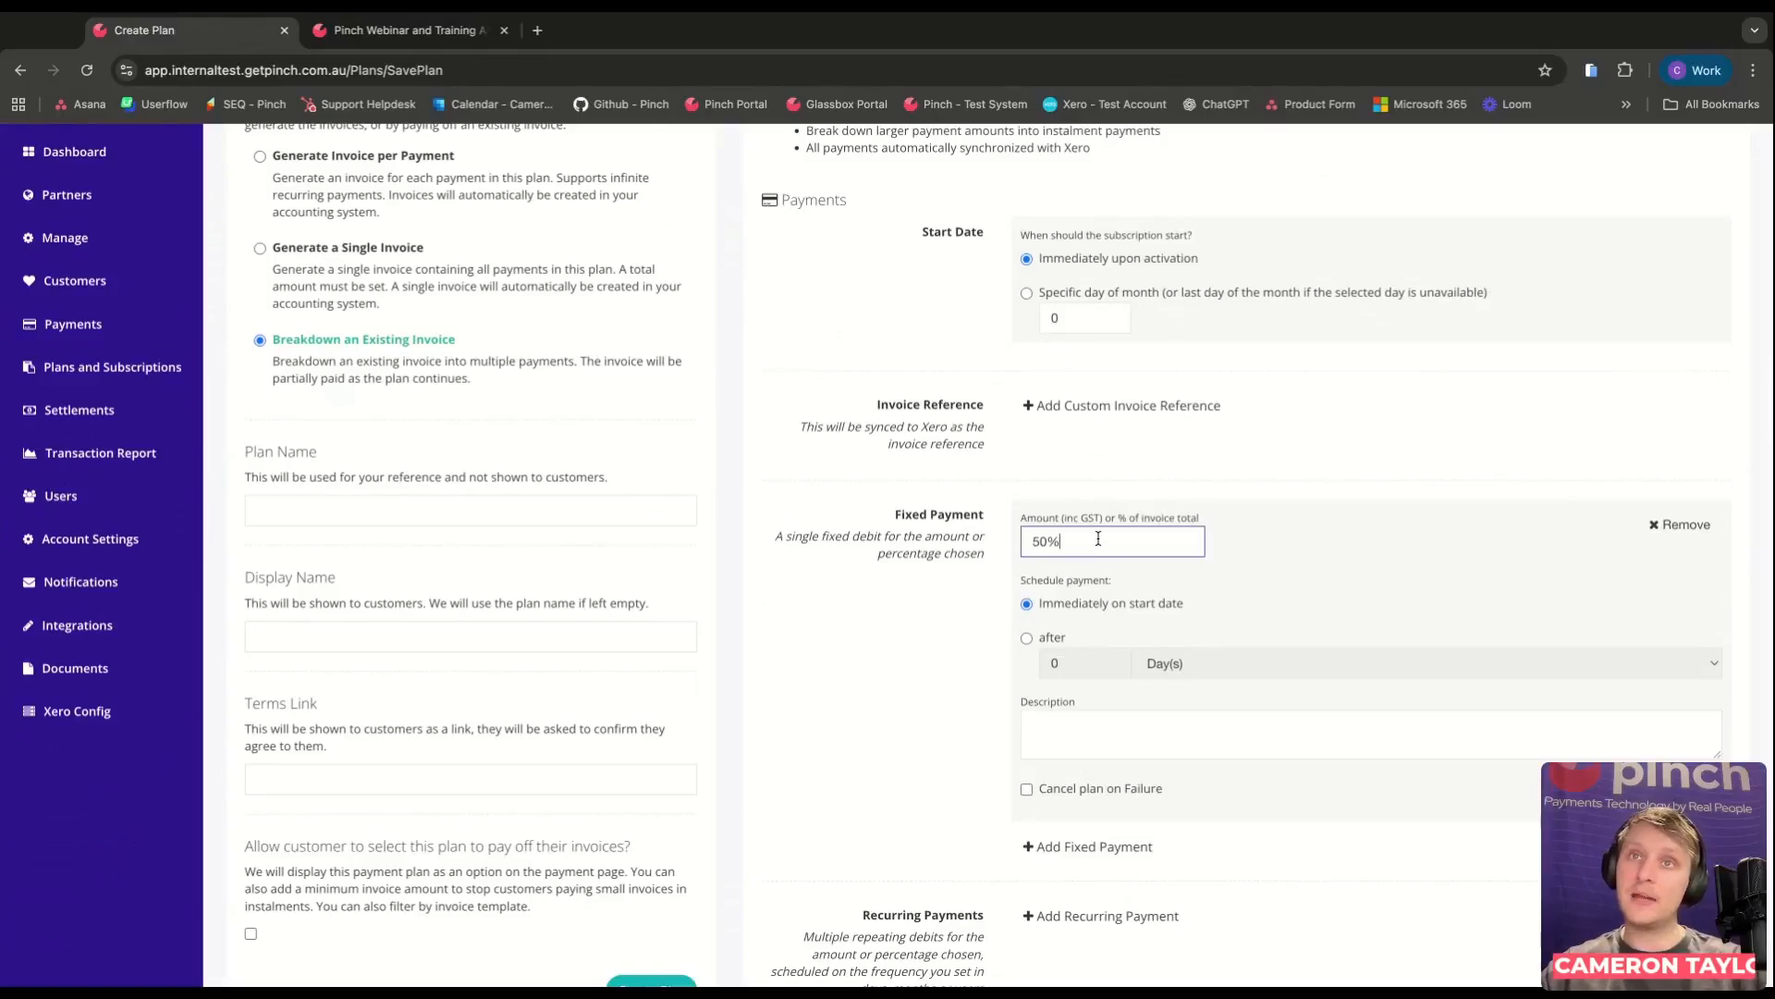
Name the plan "Pay Half Now".
left_click(304, 513)
type("P")
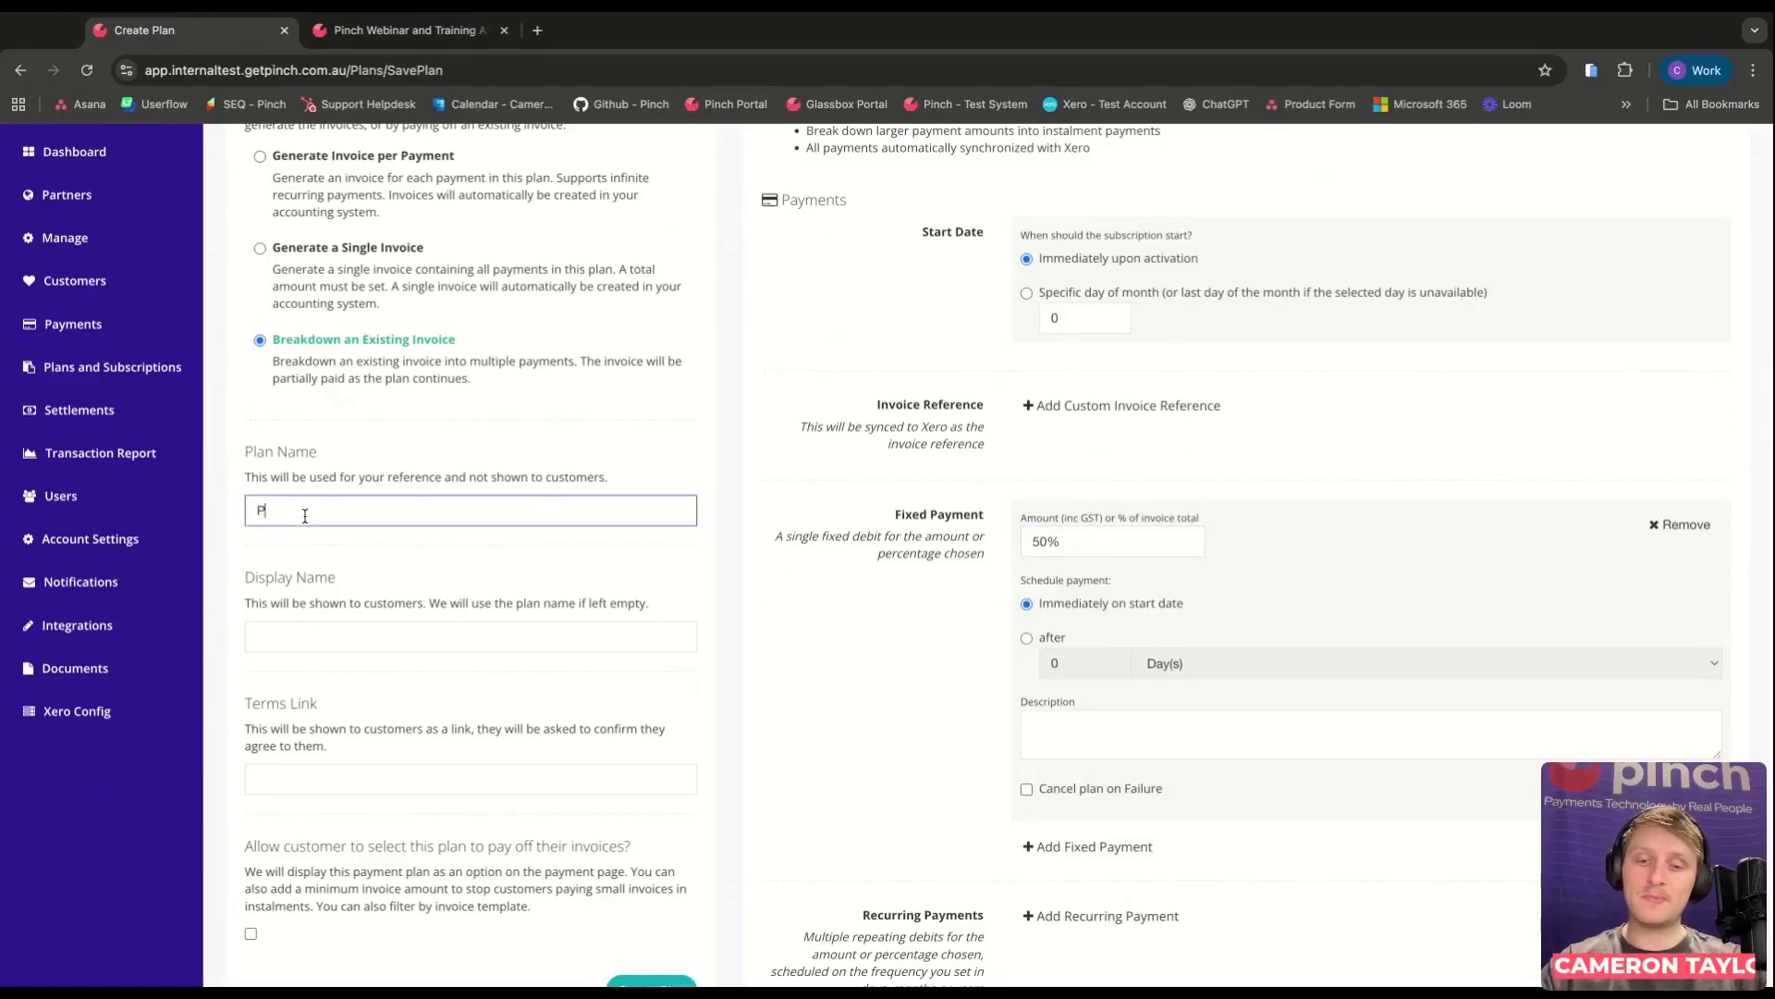
type("ay in")
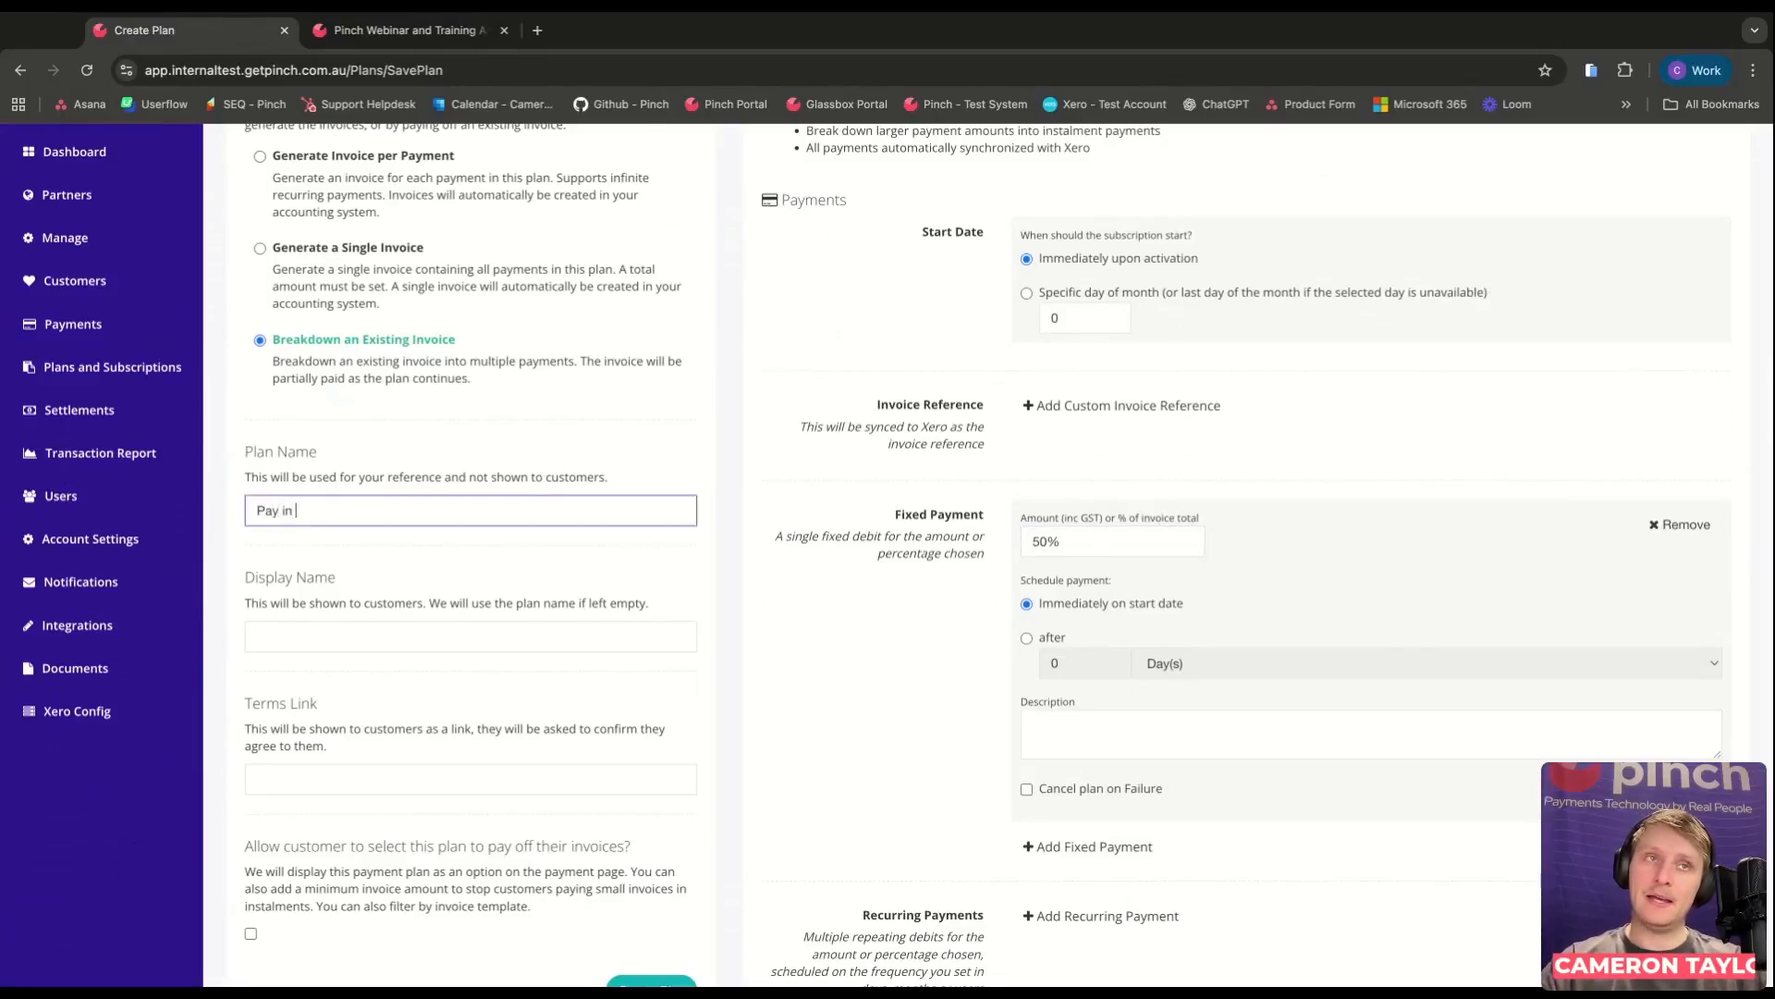
key("BackSpace")
key("BackSpace")
key("BackSpace")
type("Half N")
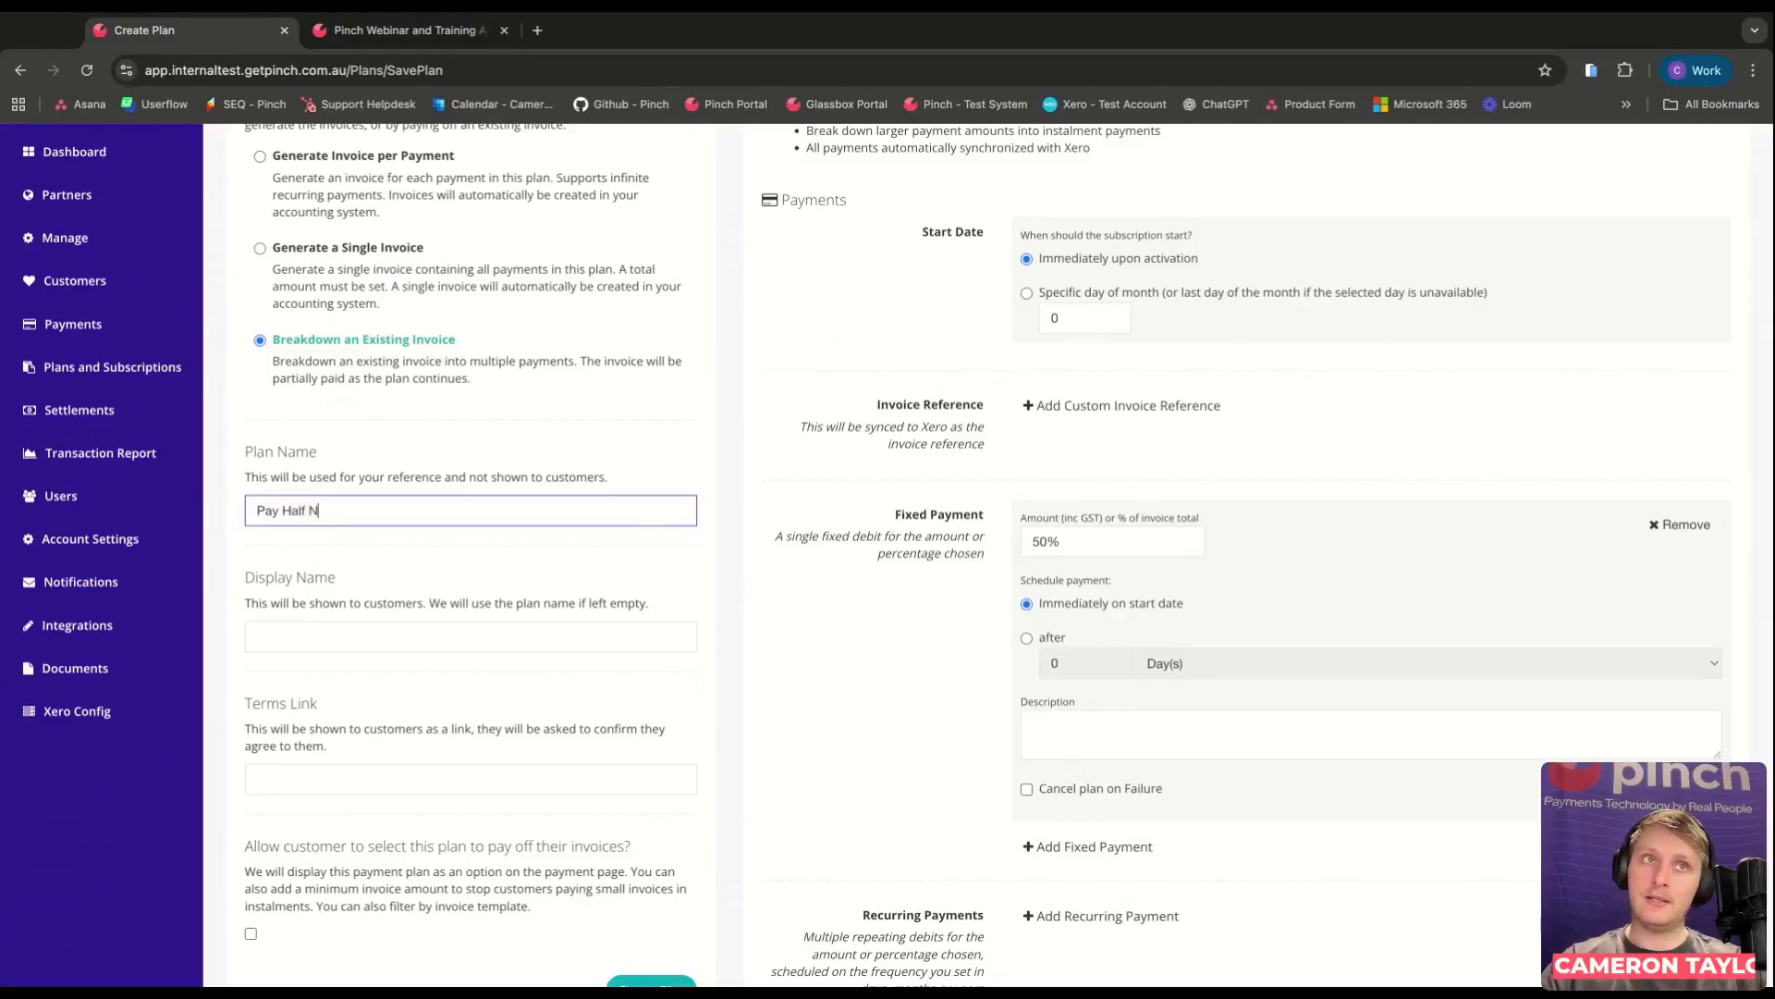
type("ow")
Copy the plan name "Pay Half Now" into the plan's display name.
triple_click(359, 508)
key("ctrl+c")
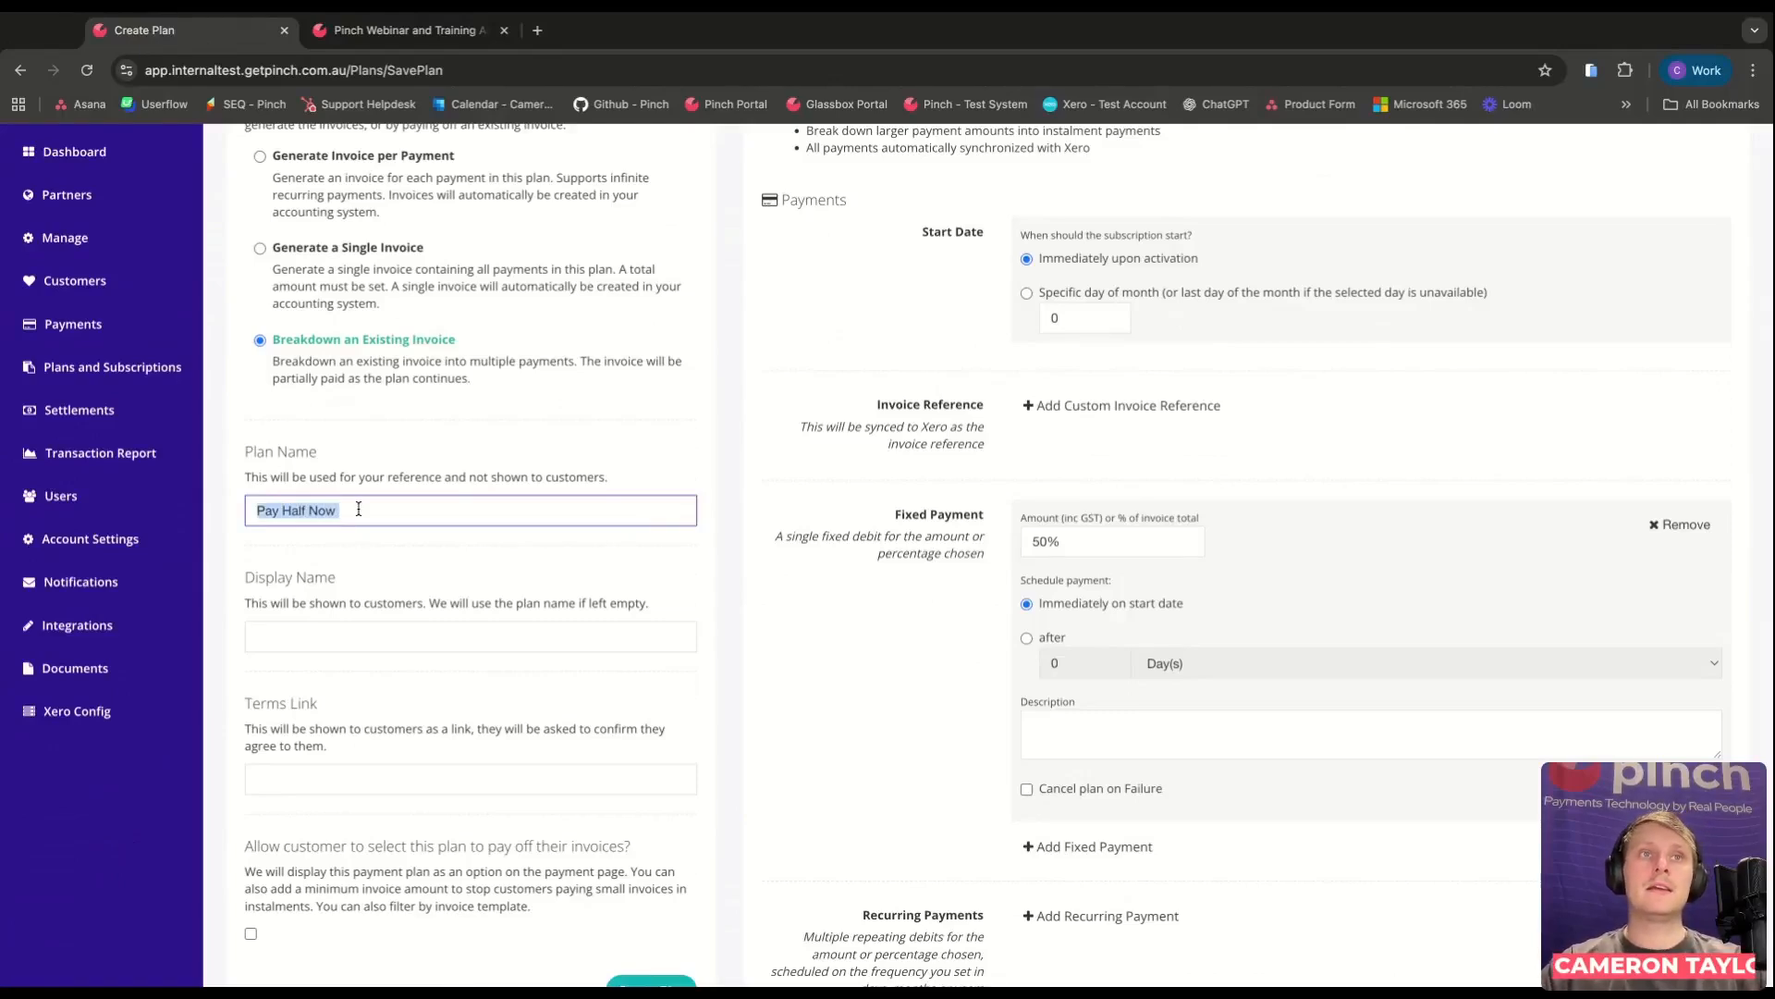
left_click(300, 638)
key("ctrl+v")
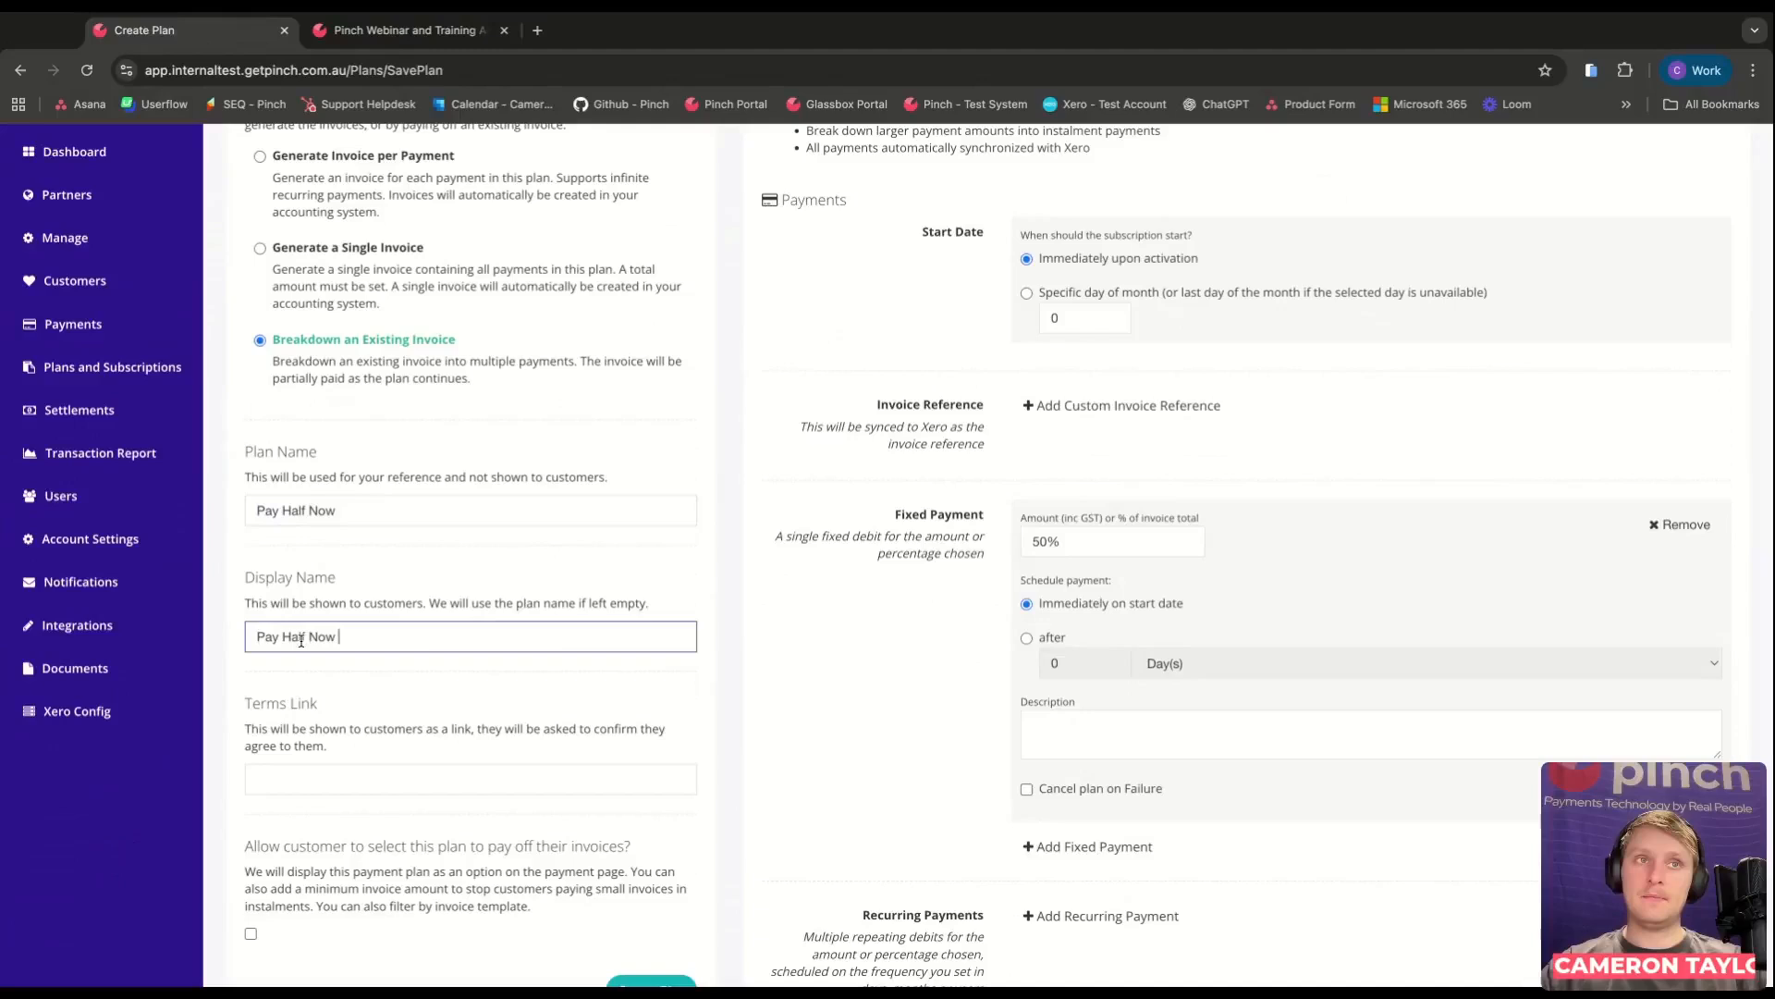
left_click(781, 696)
Check the fixed payment's amount and schedule, and create the Pay Half Now plan.
scroll(924, 702, "down", 1)
triple_click(1066, 467)
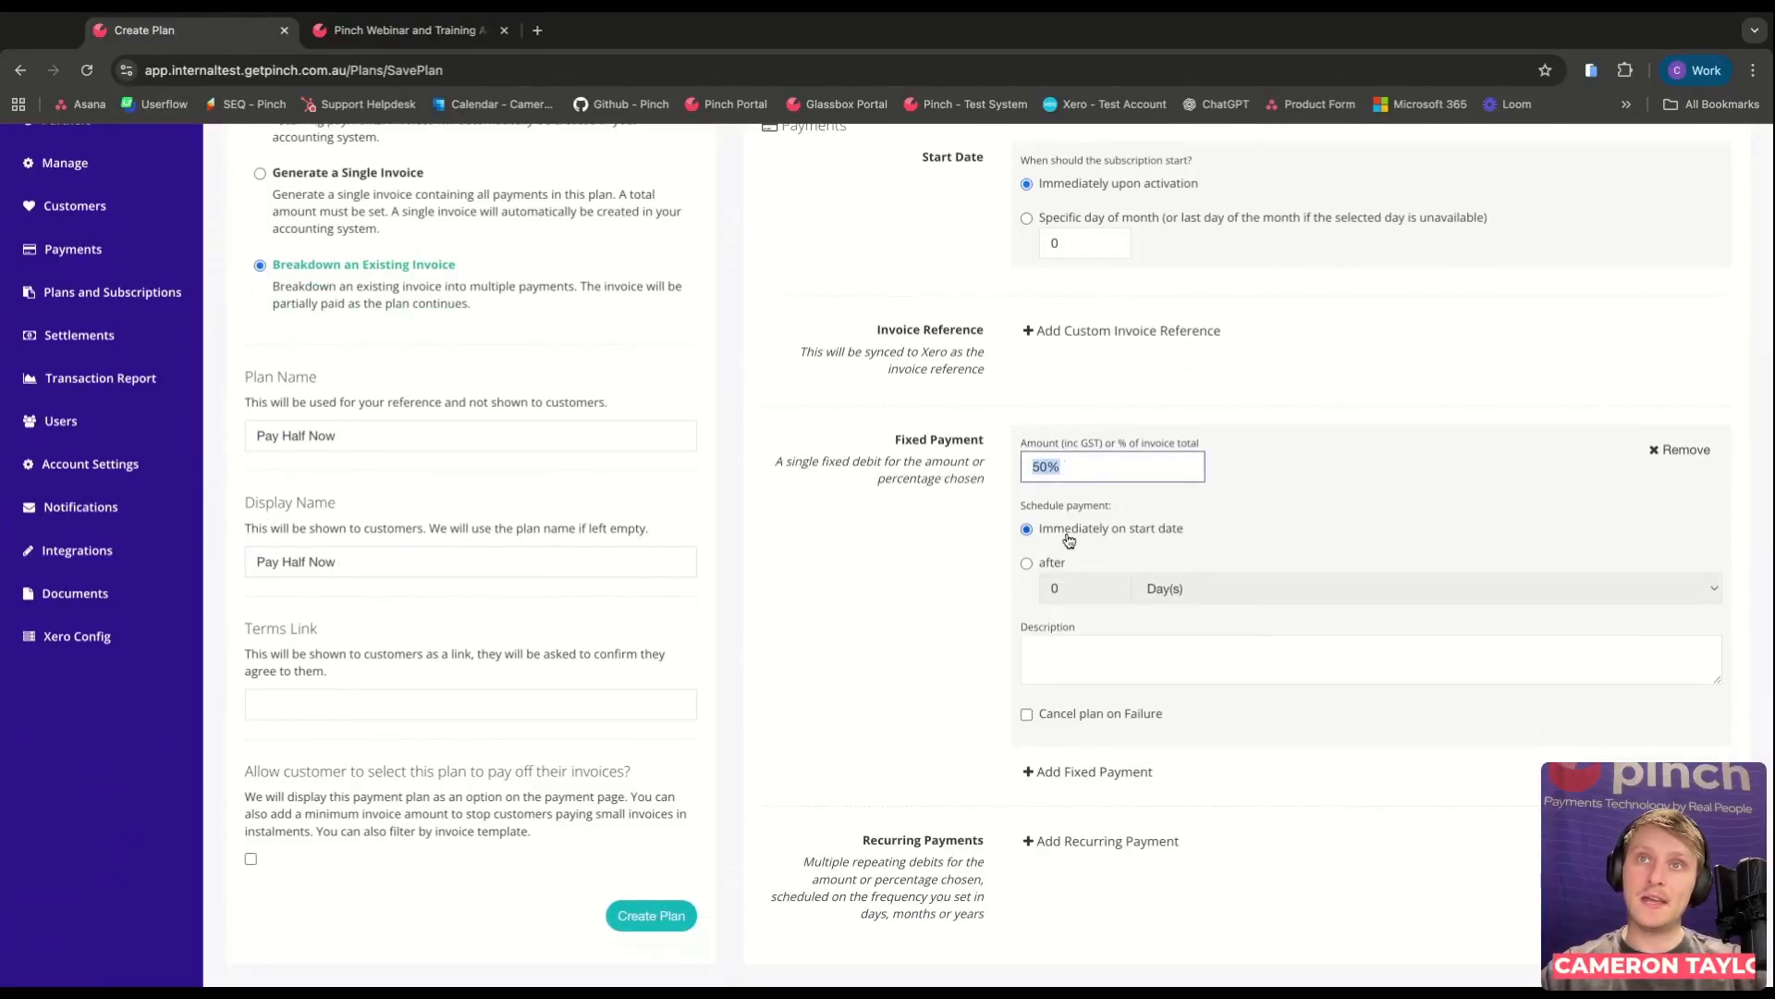
scroll(912, 695, "down", 1)
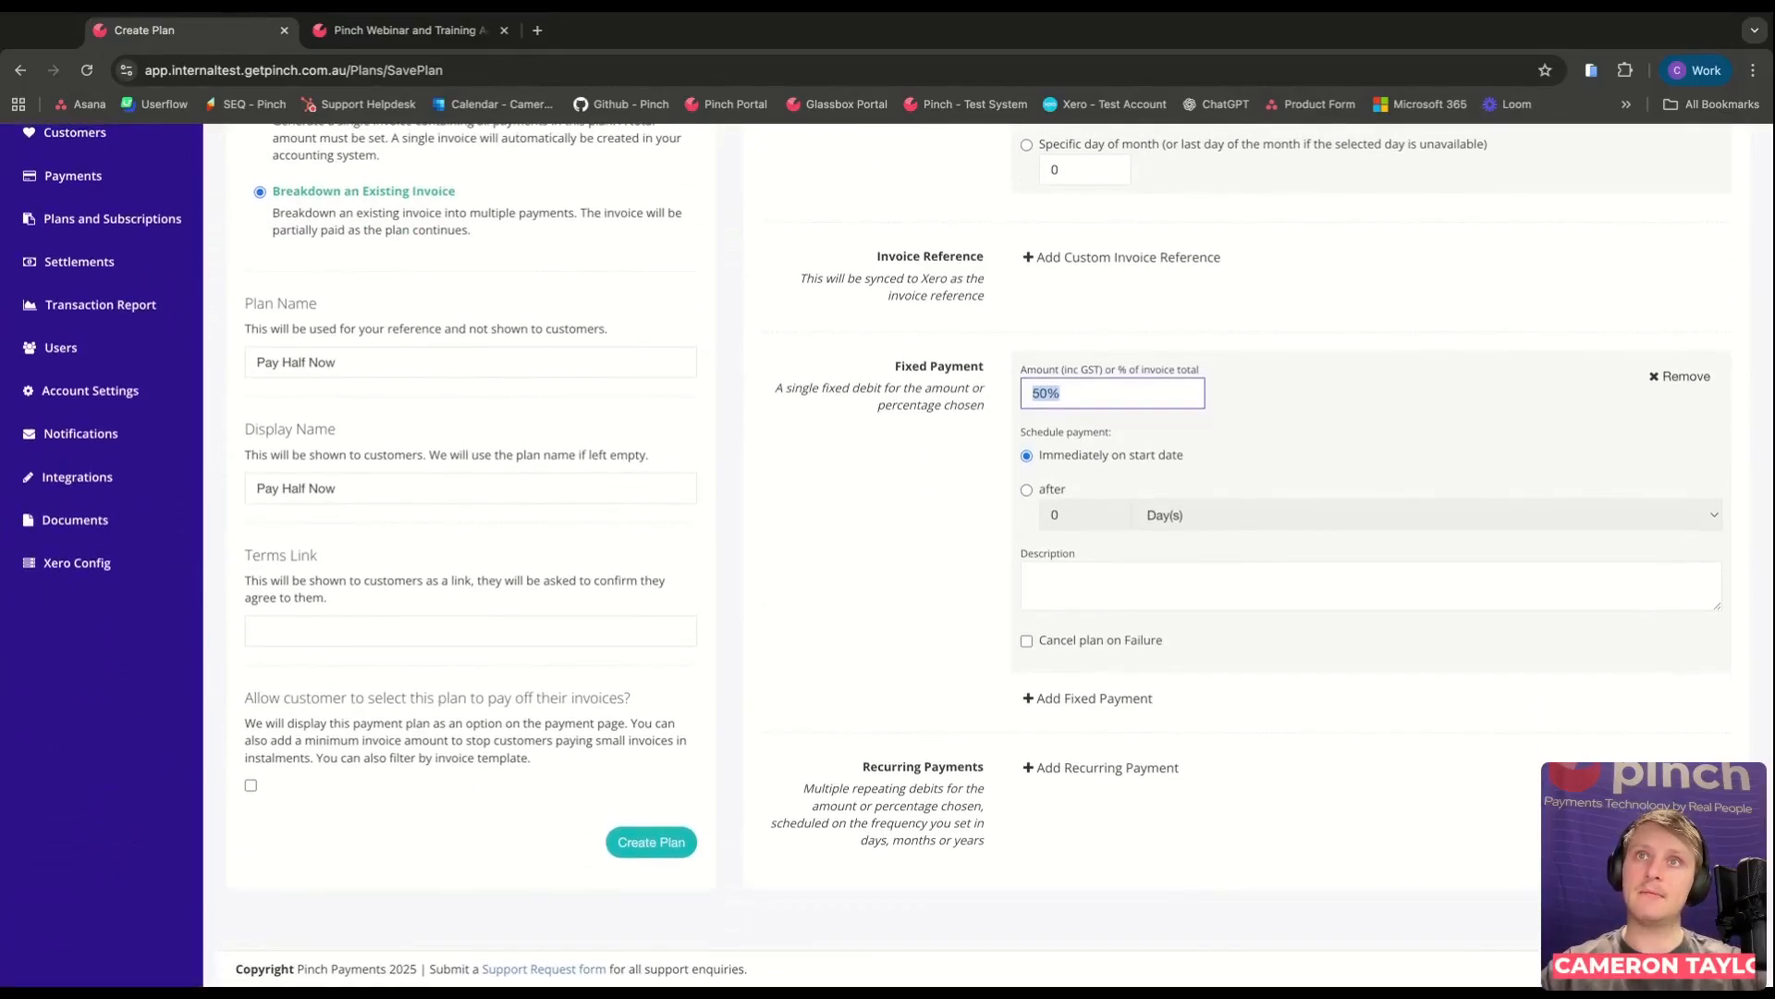
left_click(905, 647)
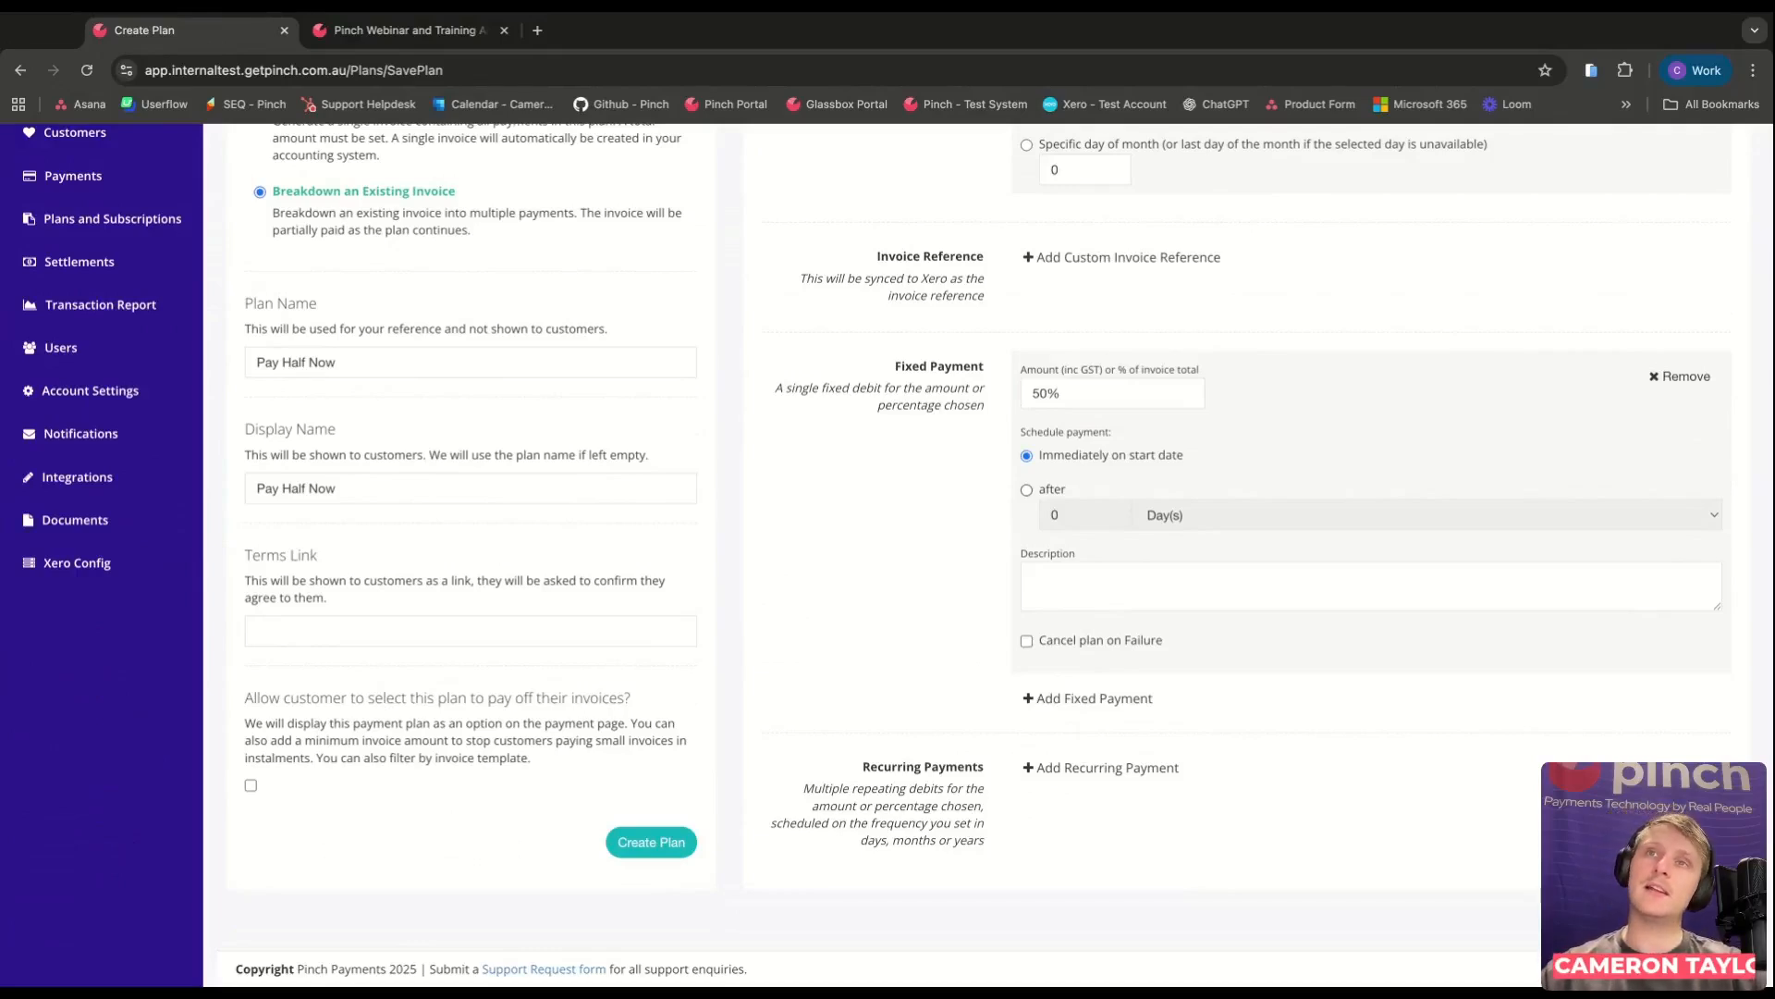
left_click(672, 851)
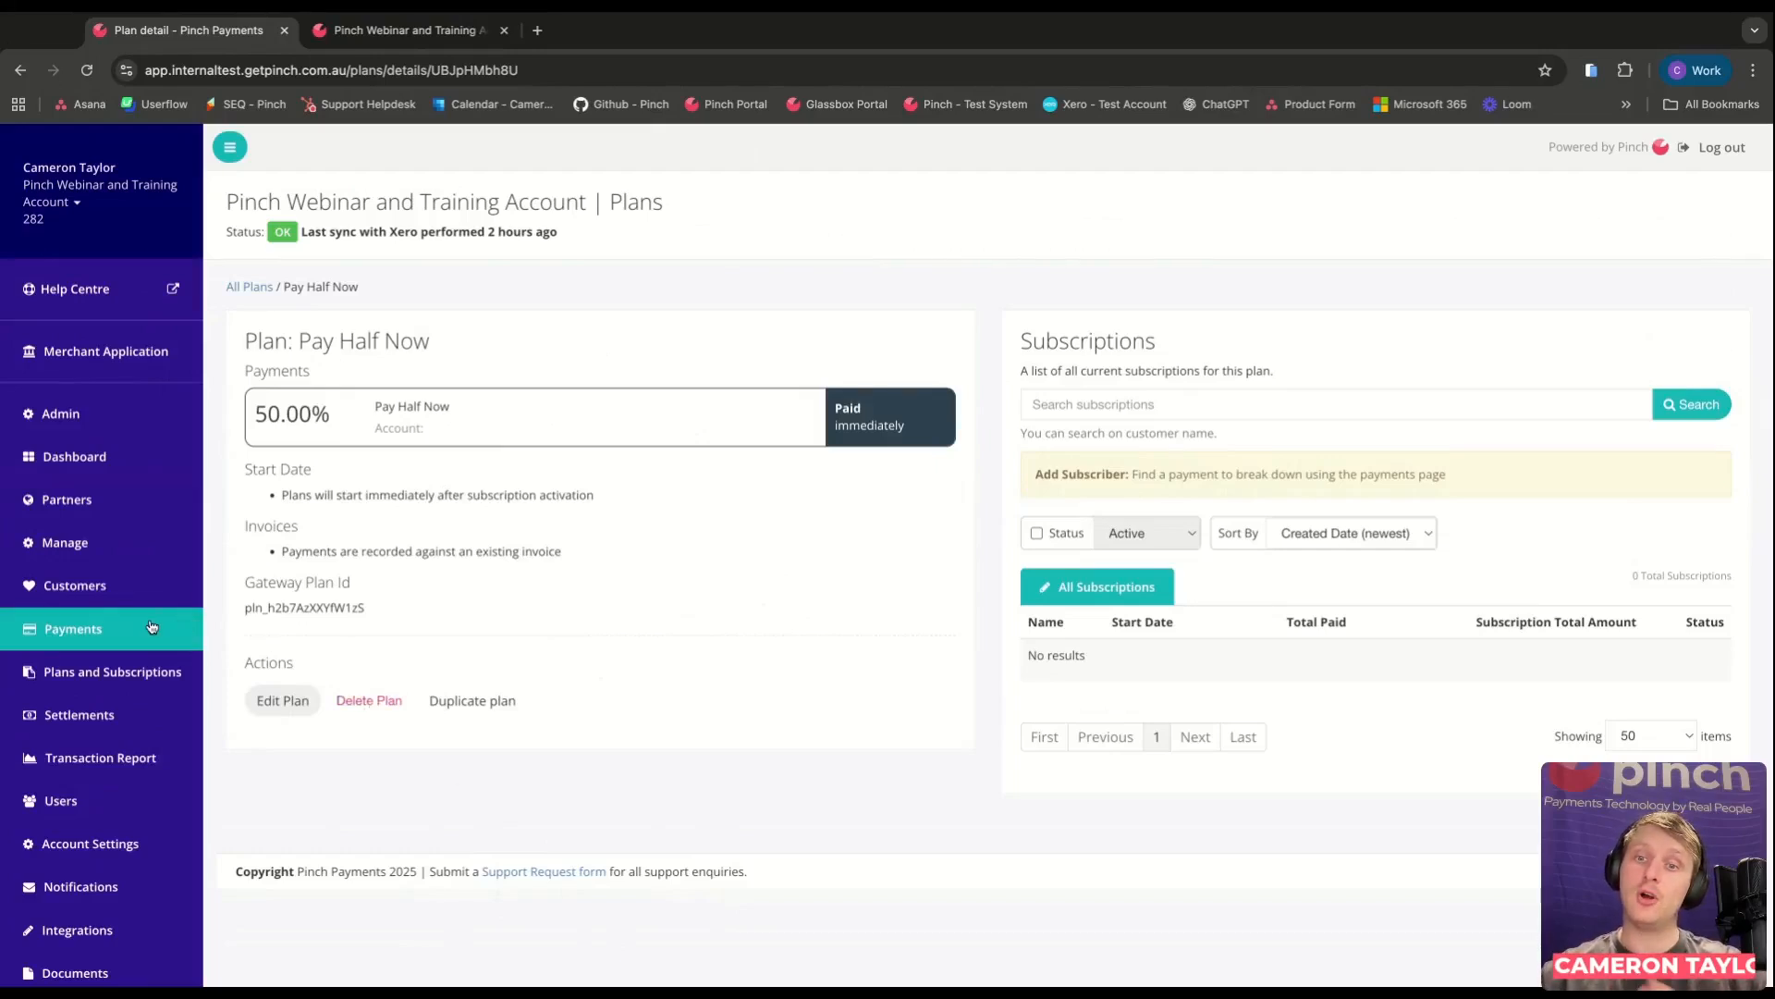
Open the scheduled invoice with AUD 2,658.70 due from the payments list.
left_click(88, 638)
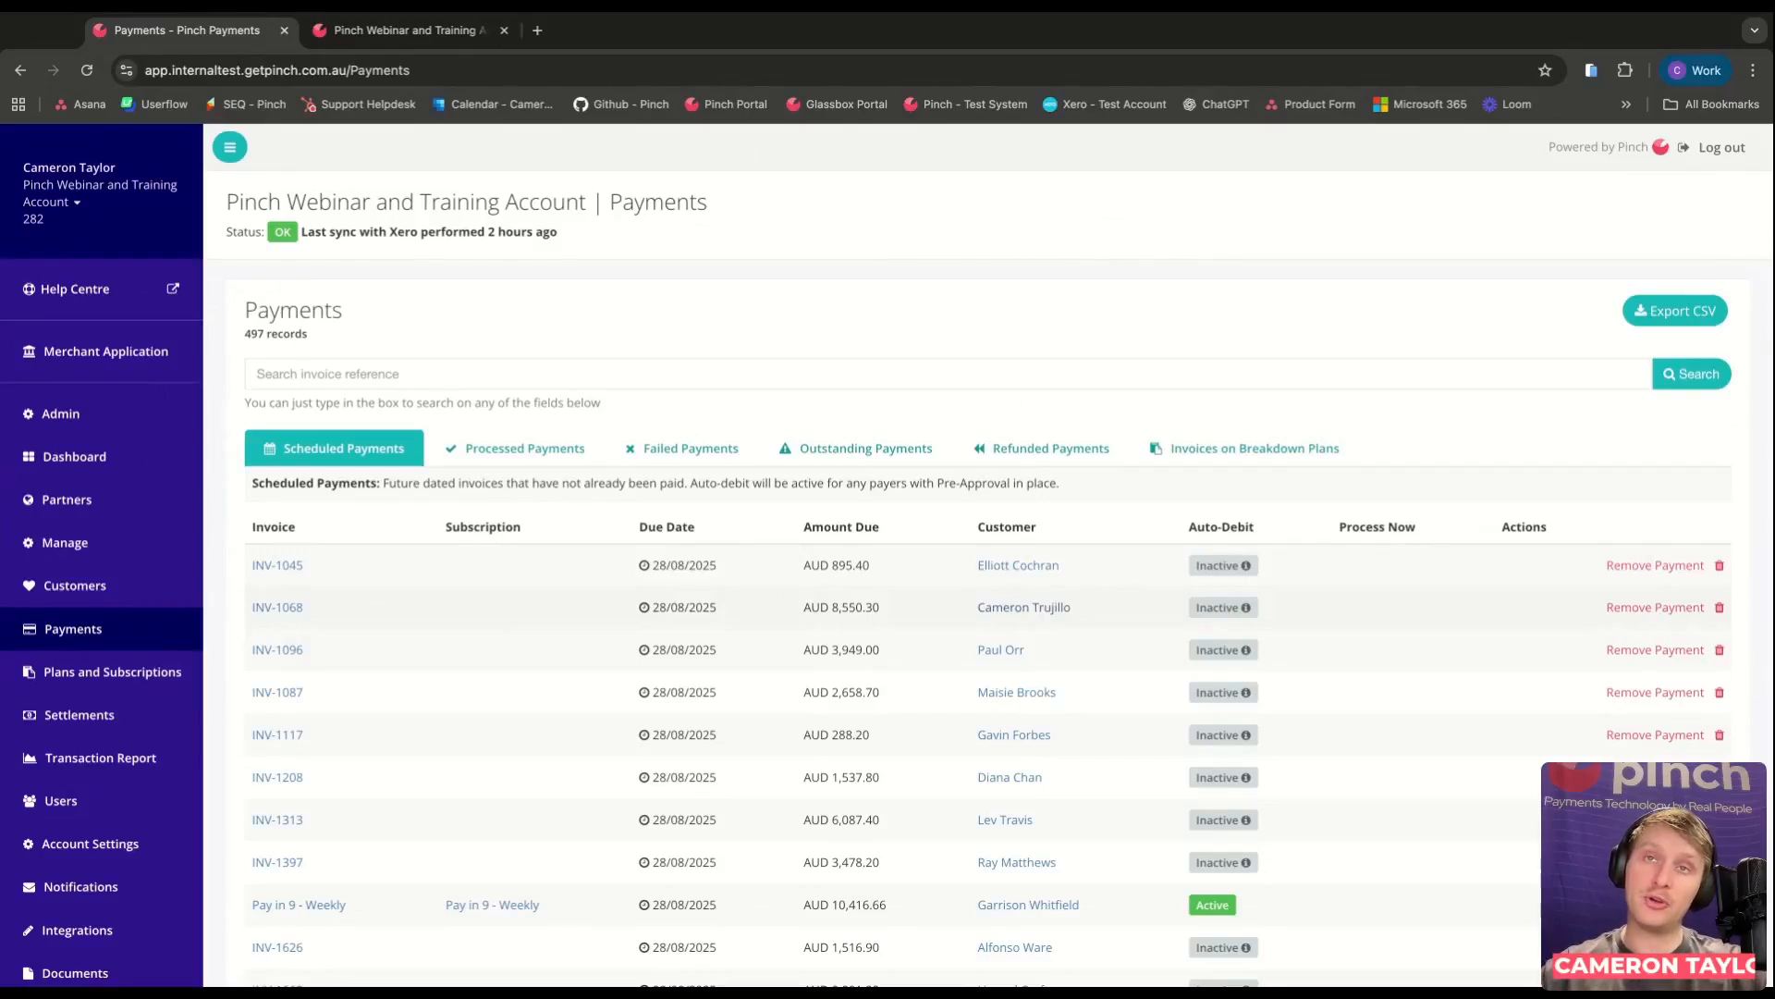
scroll(840, 624, "down", 1)
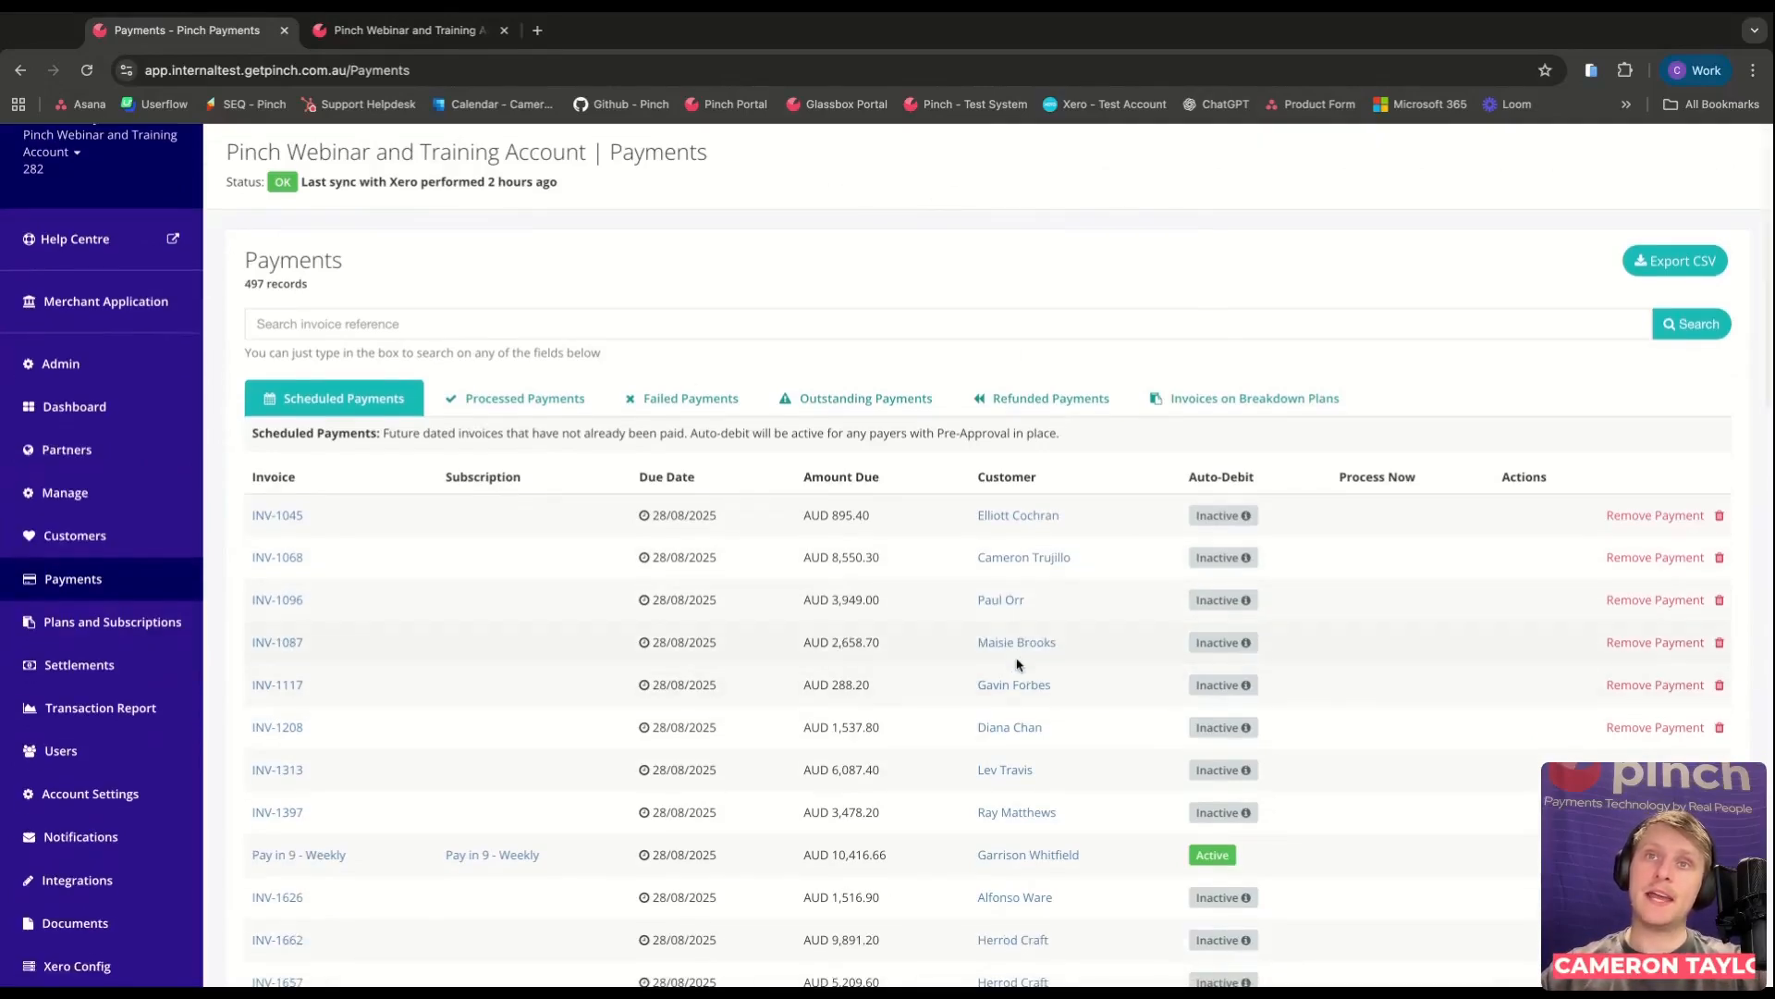
left_click(292, 647)
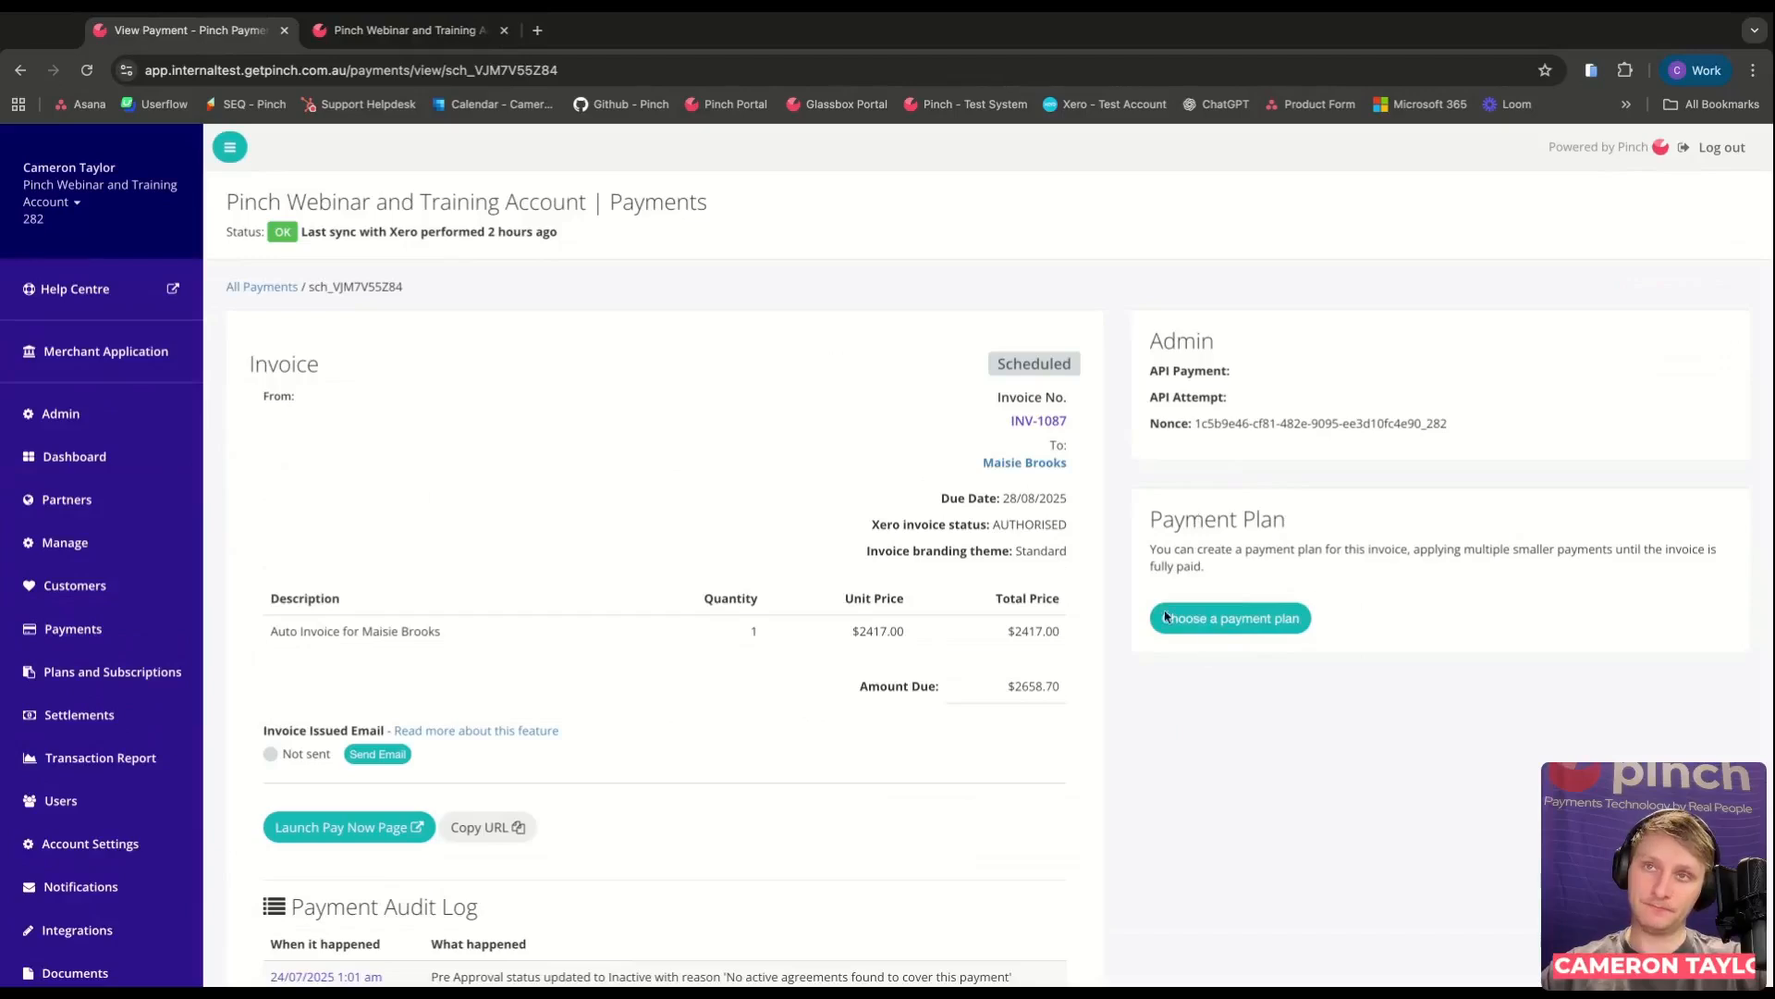
Create a payment plan for this invoice using the Pay Half Now plan.
left_click(1244, 625)
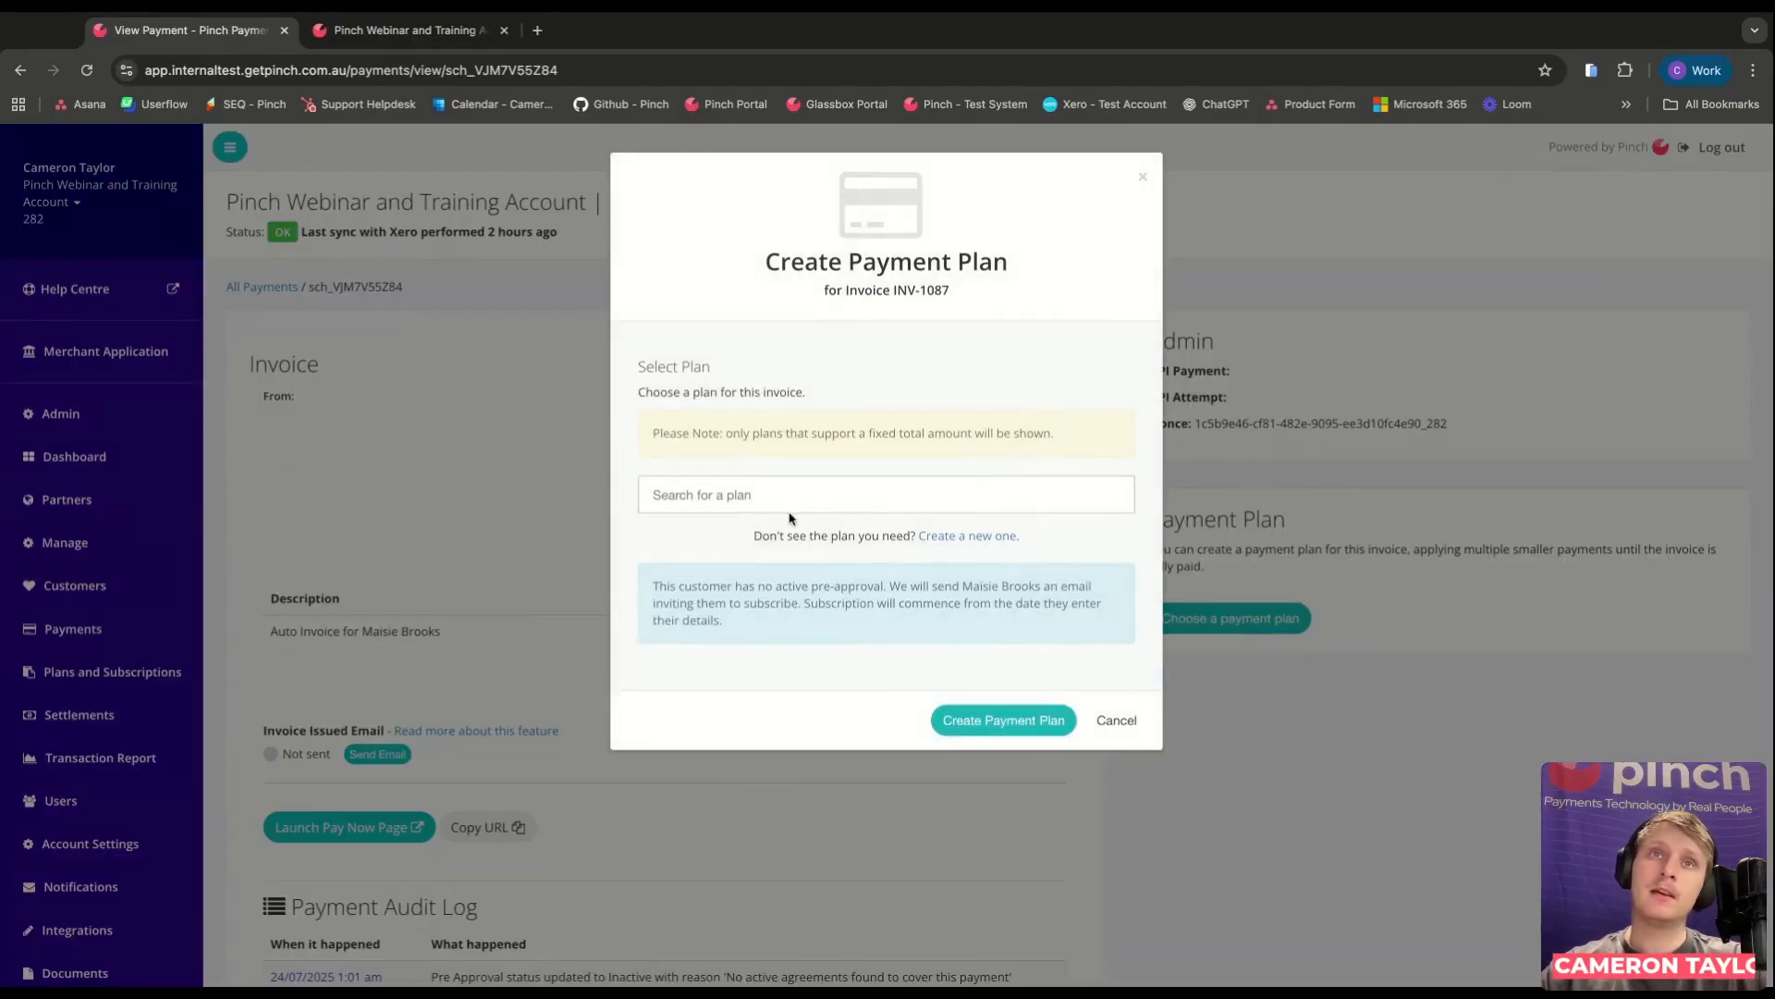
left_click(747, 490)
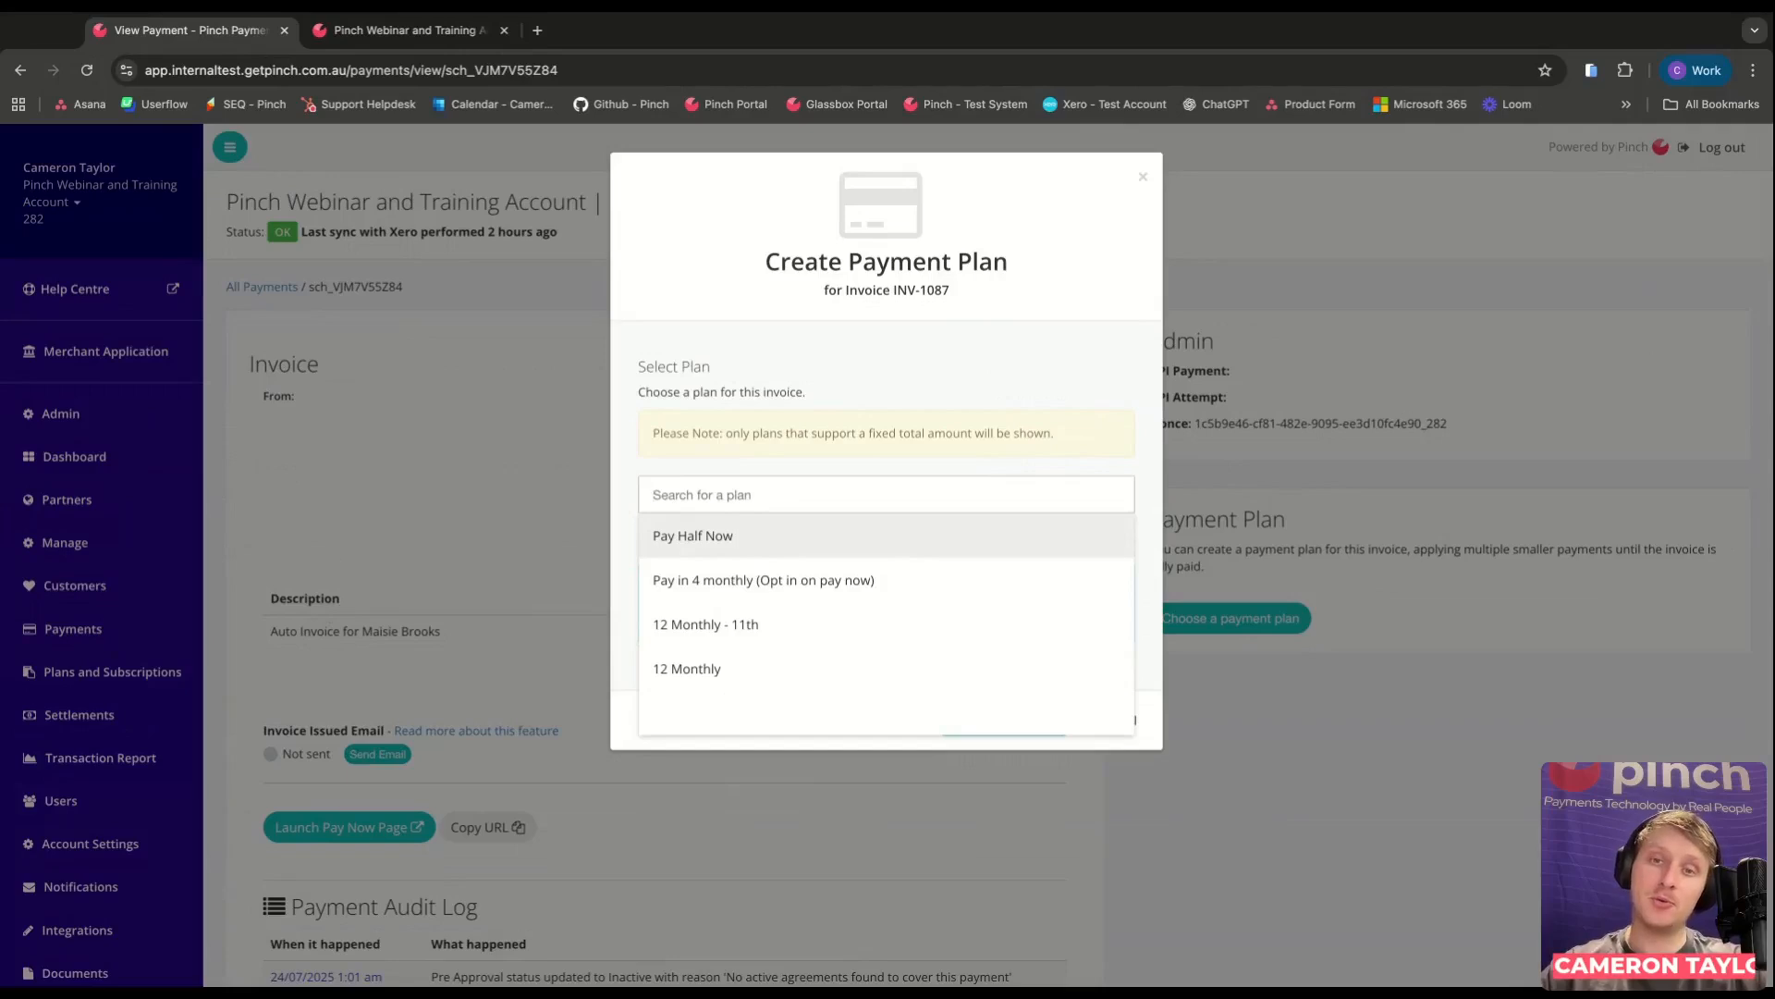
key("Return")
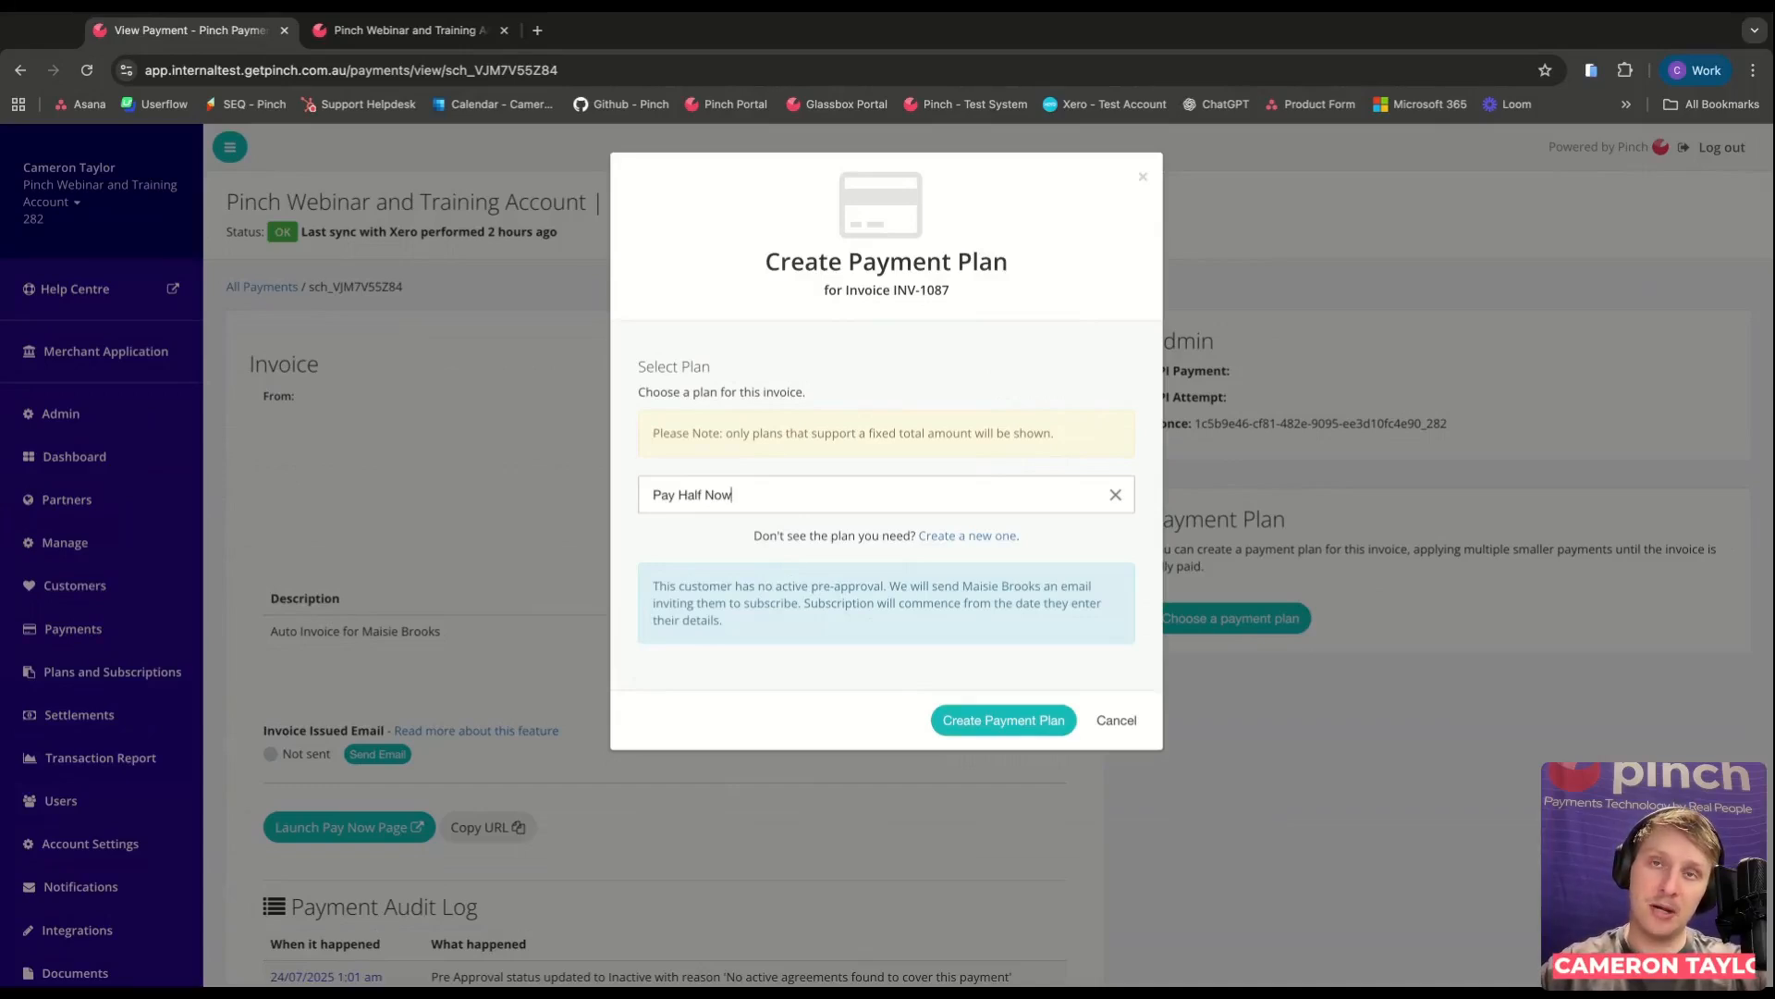
left_click(974, 735)
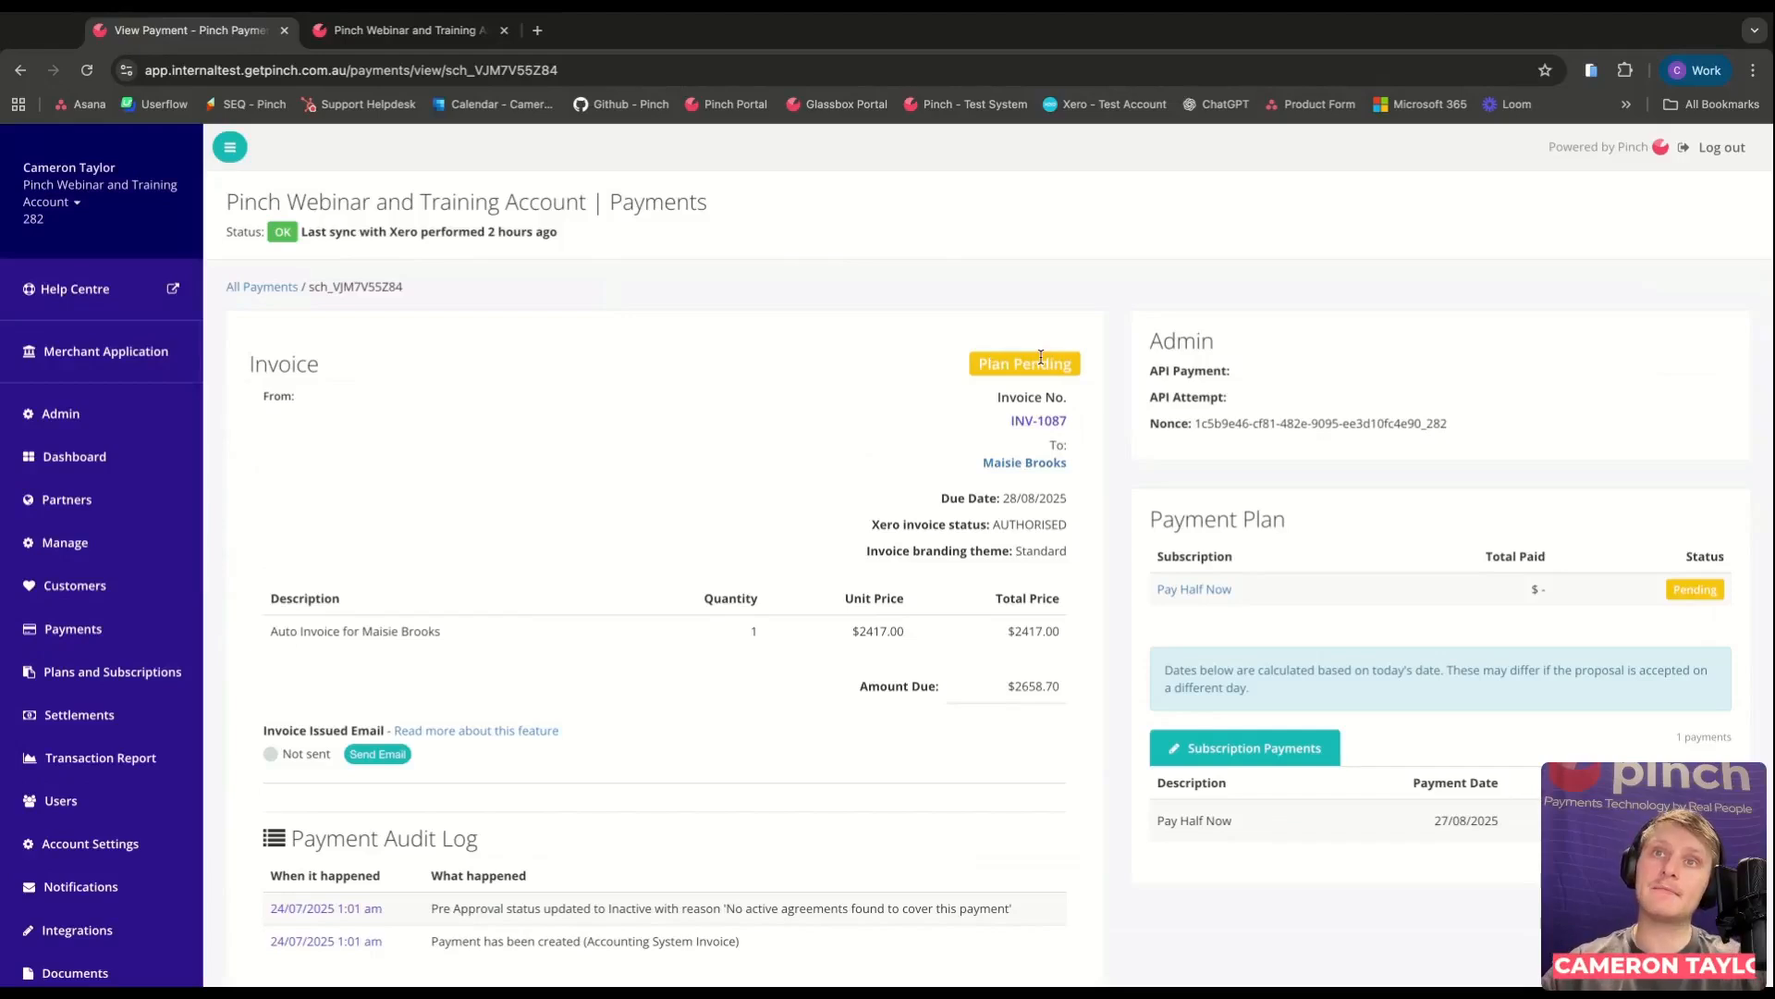
Open the invoice's Pay Half Now subscription and check its payment date.
scroll(884, 586, "down", 1)
scroll(885, 585, "down", 1)
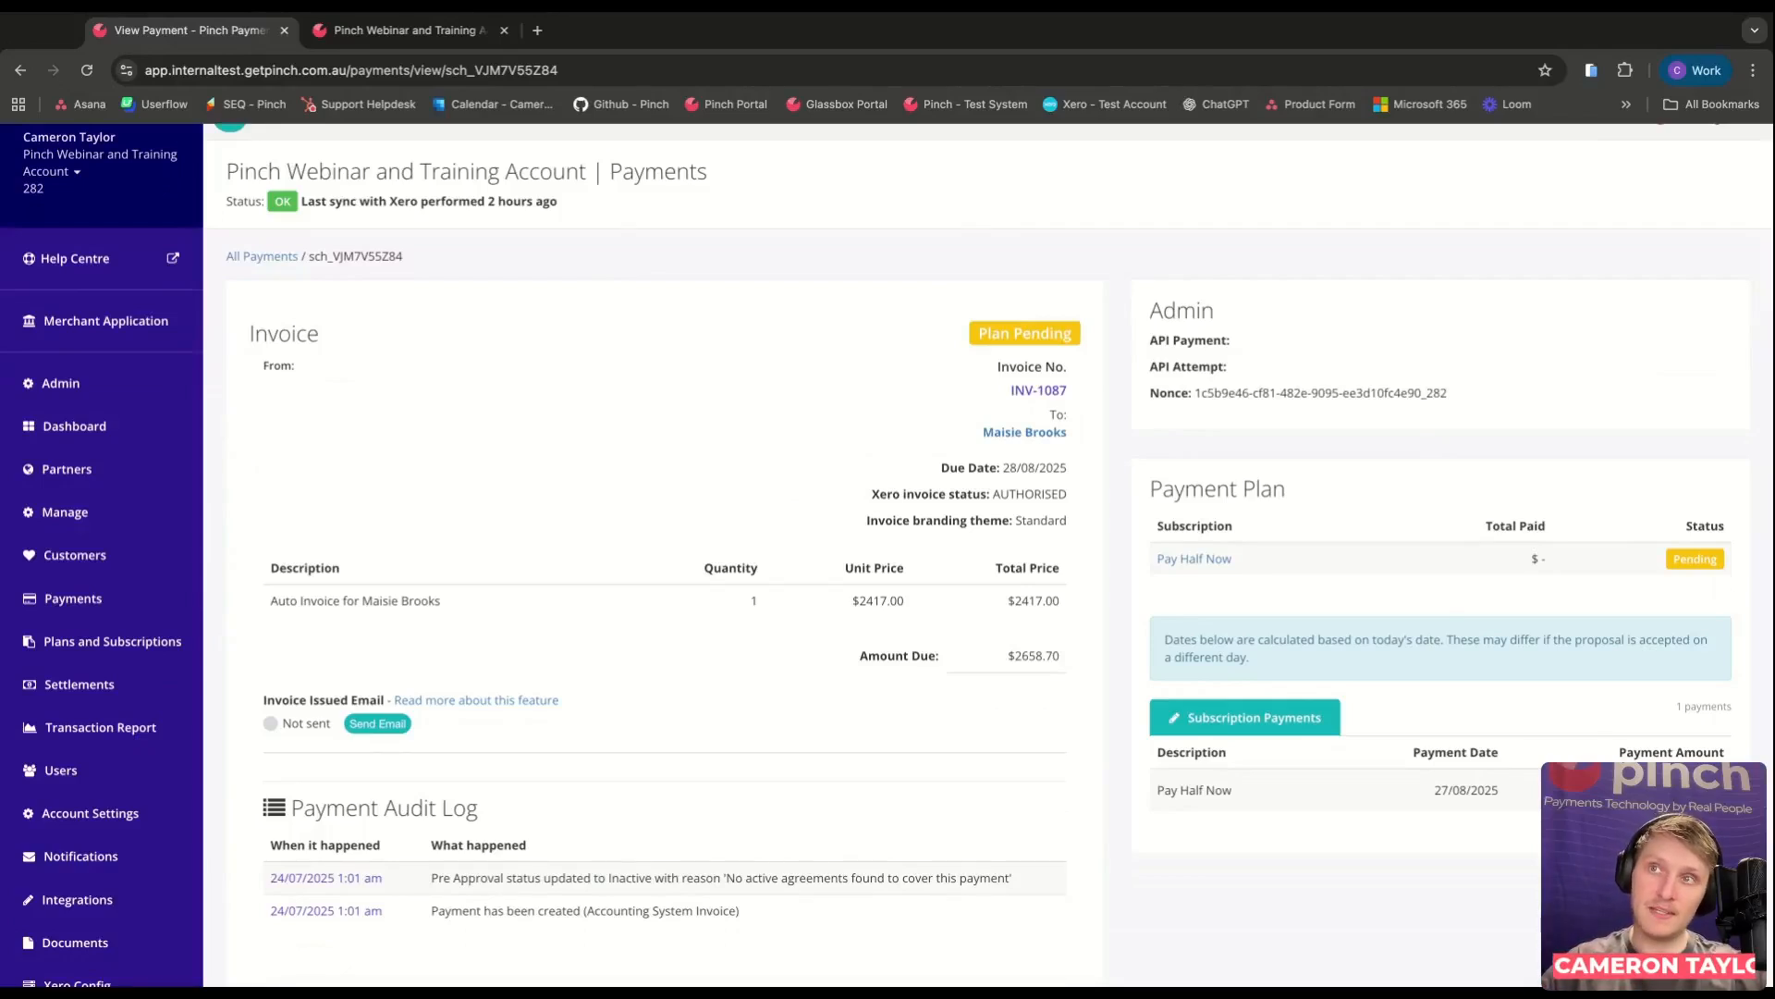
left_click(1193, 559)
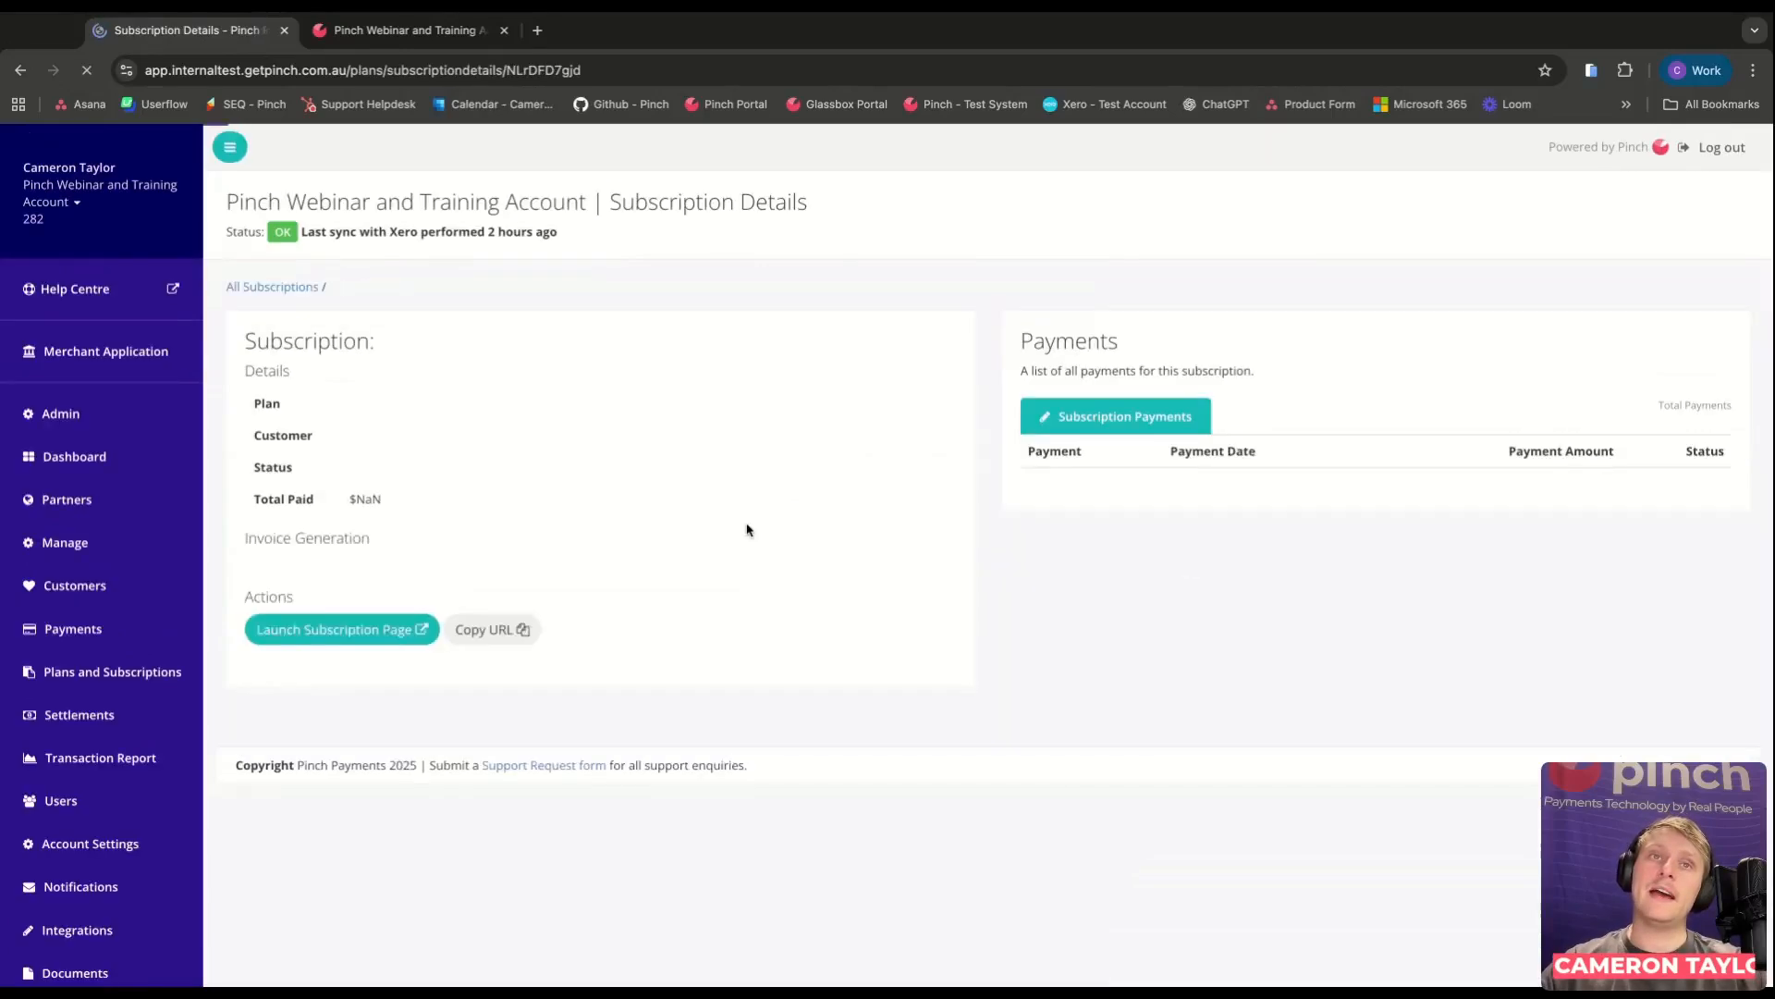
triple_click(1204, 490)
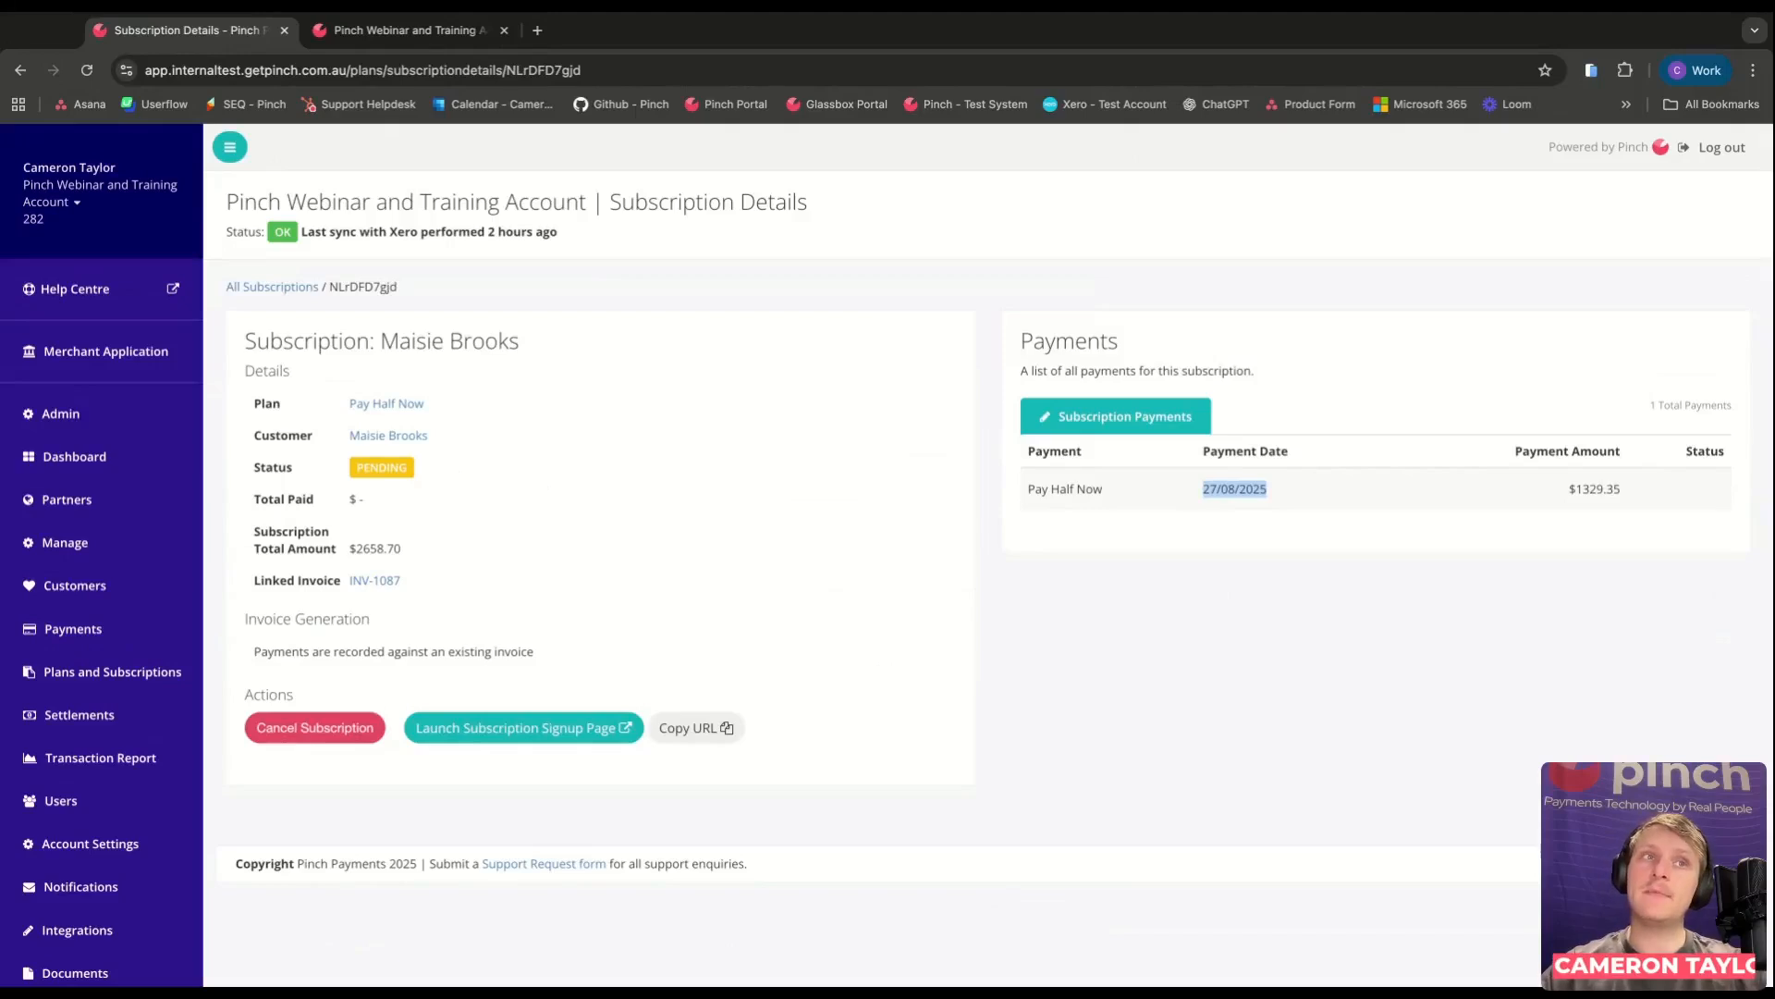
Start a new payment plan of the Breakdown an Existing Invoice type.
left_click(131, 671)
scroll(922, 680, "down", 1)
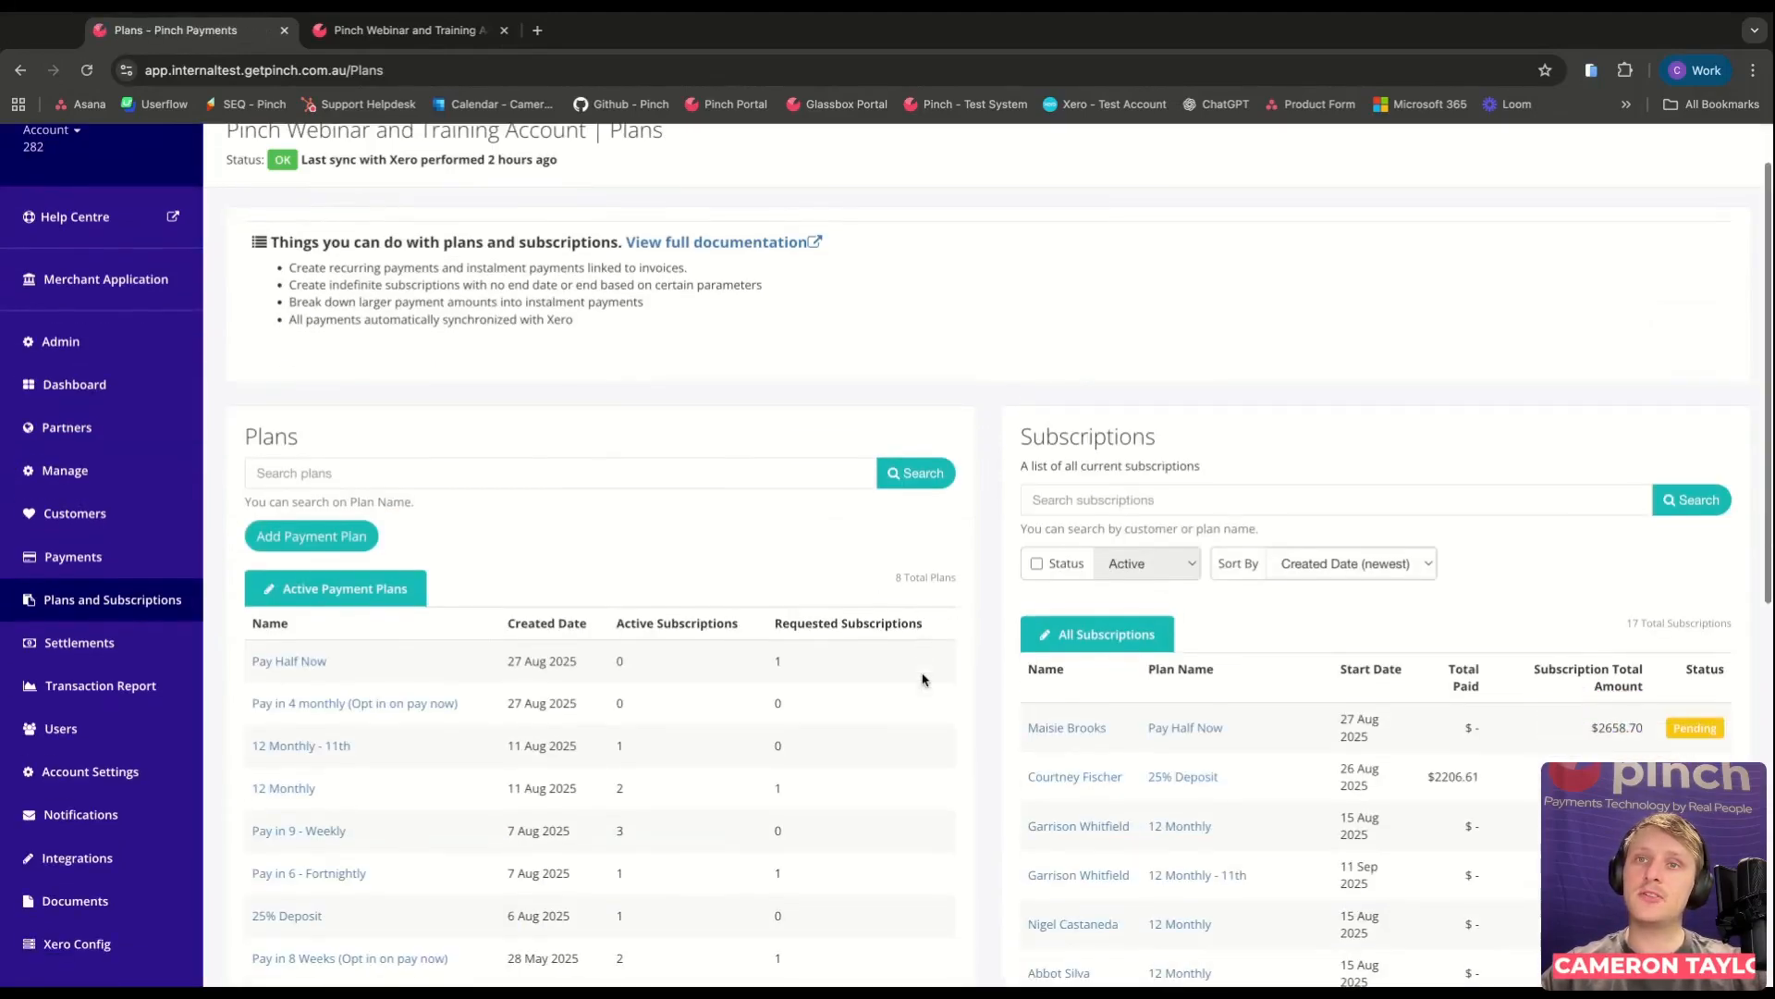
scroll(922, 680, "down", 1)
left_click(326, 420)
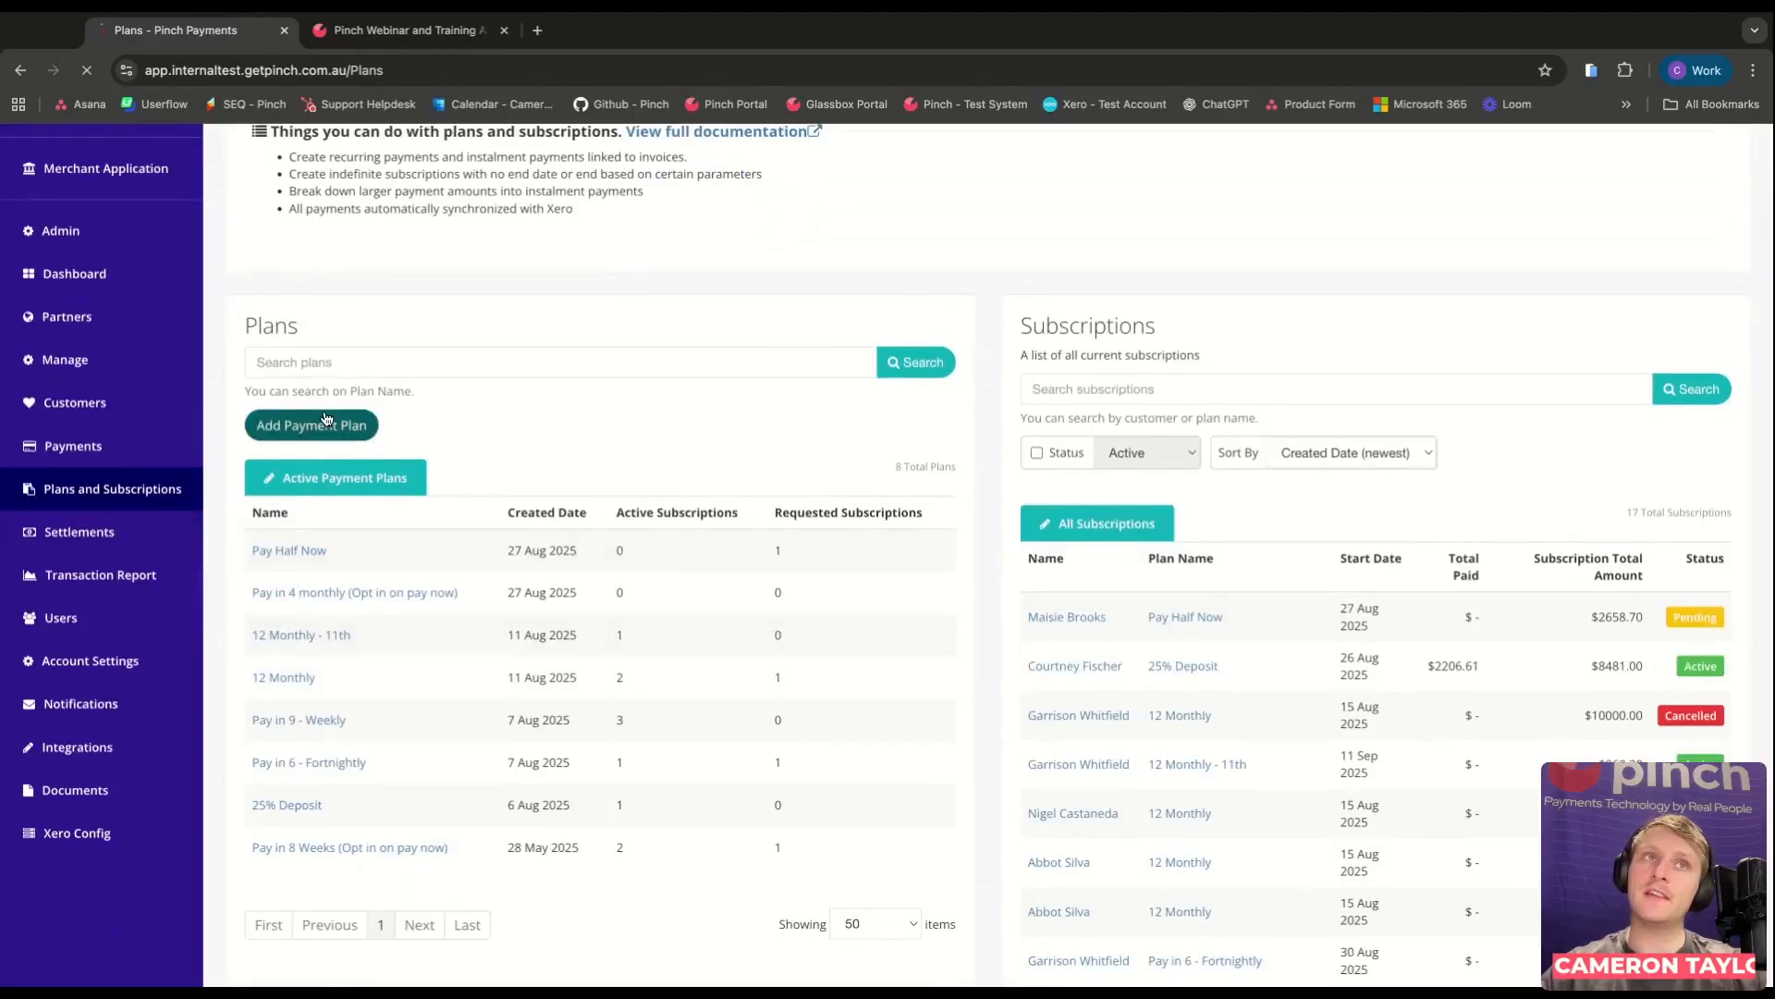
scroll(346, 615, "down", 3)
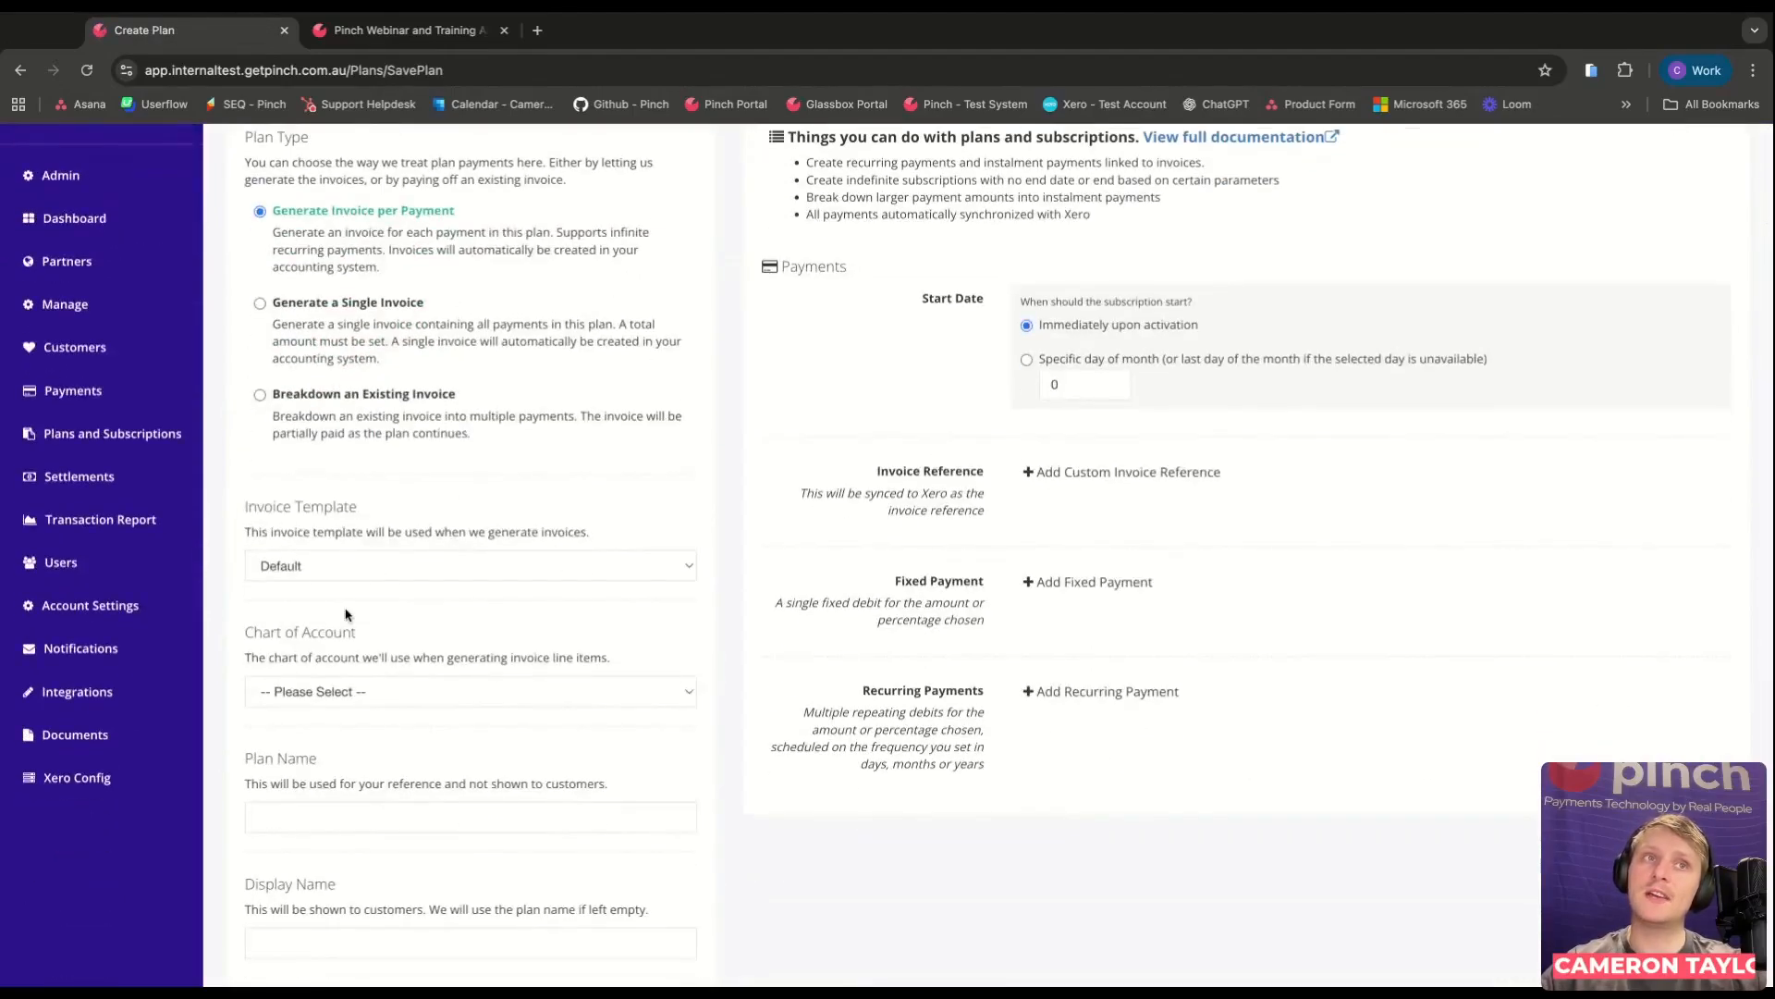
left_click(260, 395)
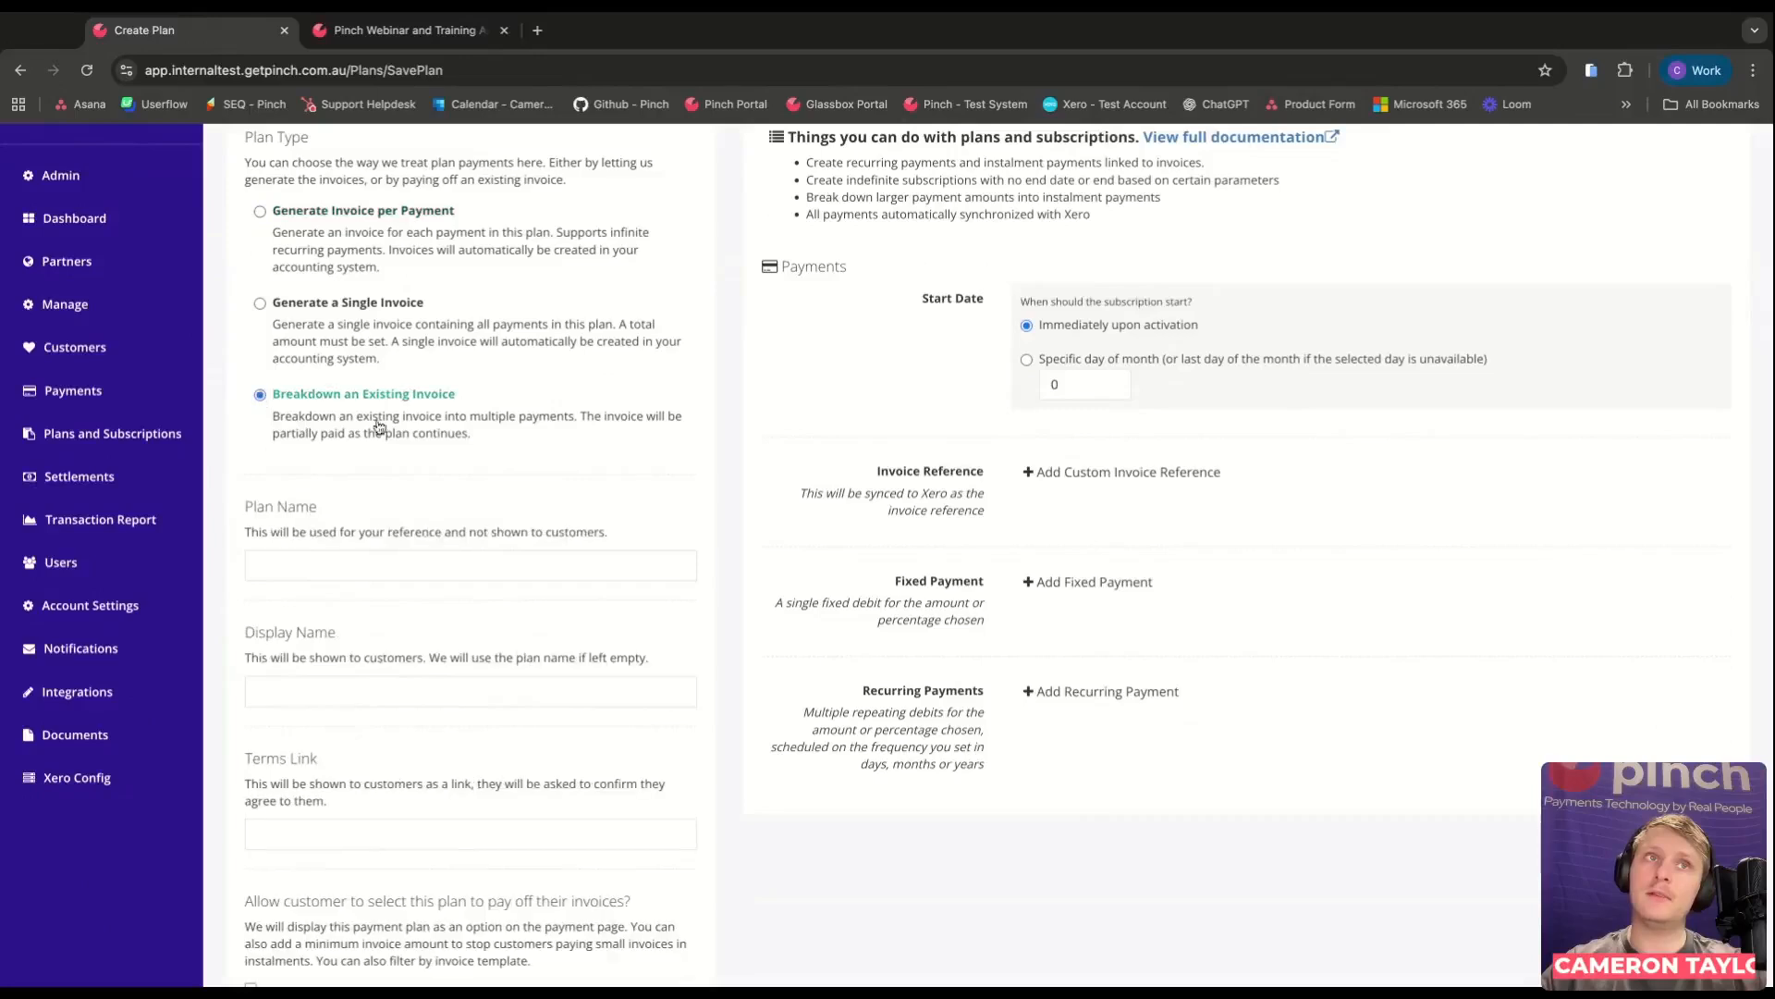
Enter NAME as both the plan name and the display name.
scroll(424, 662, "down", 1)
left_click(341, 530)
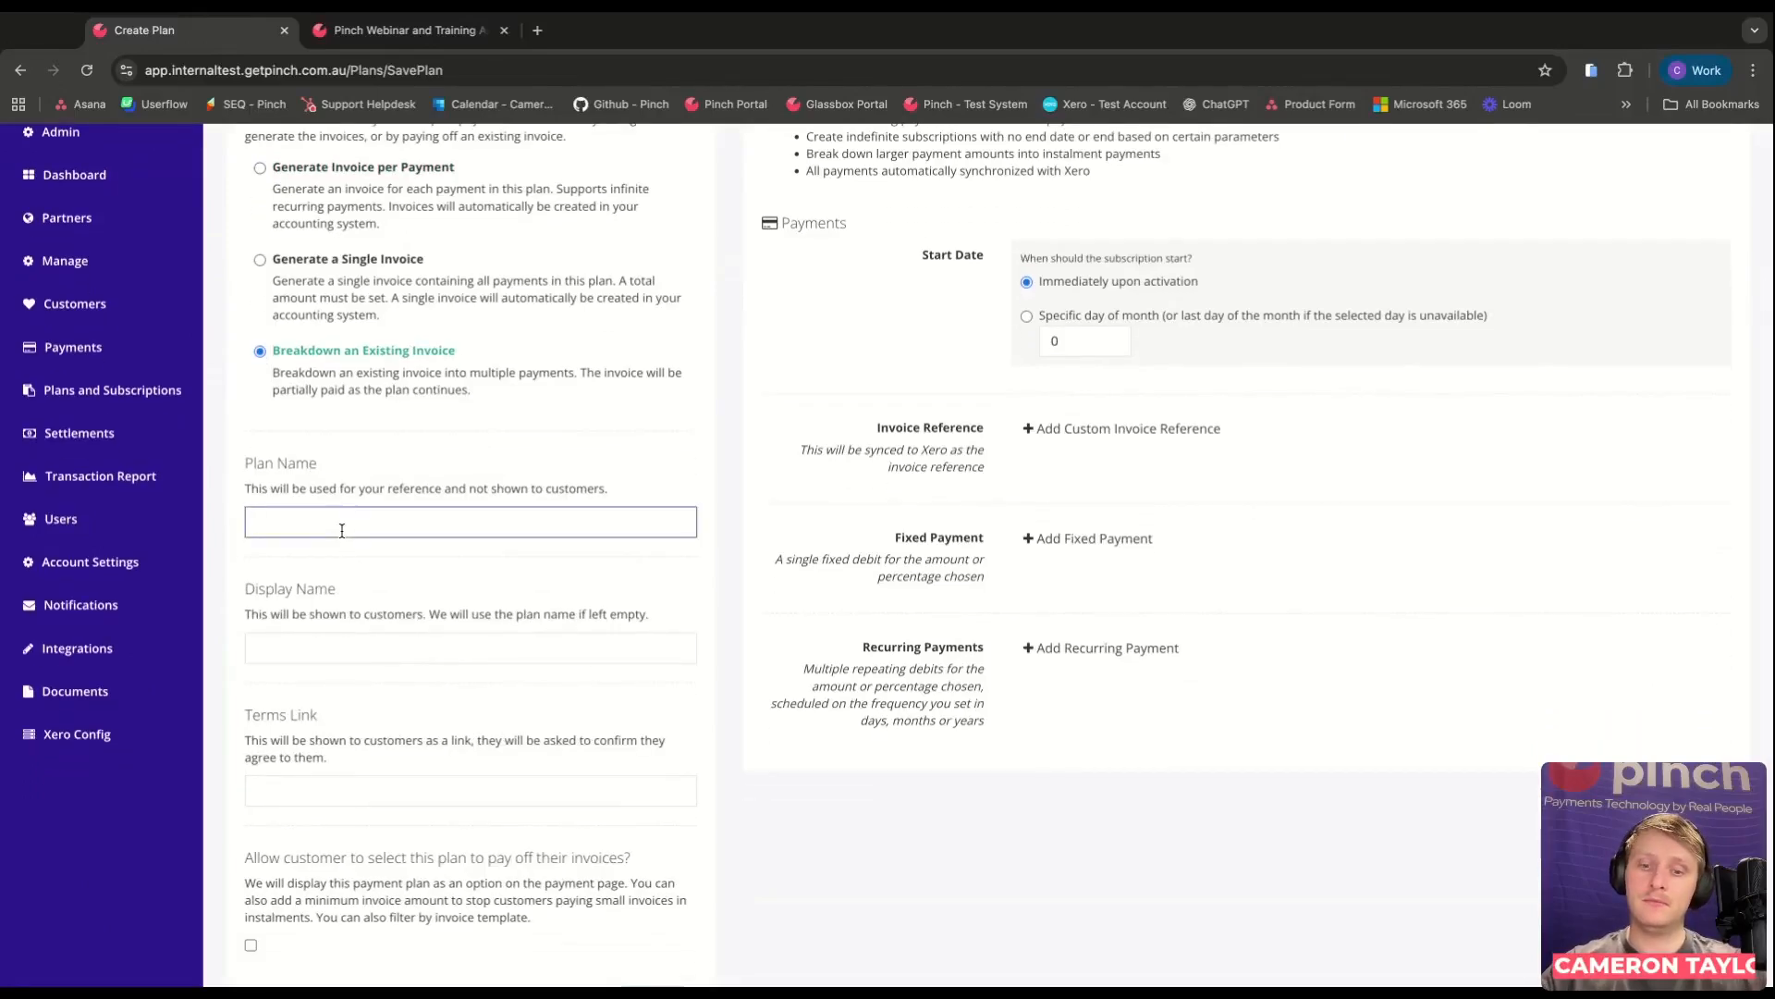
type("NAME")
left_click(324, 644)
type("NA")
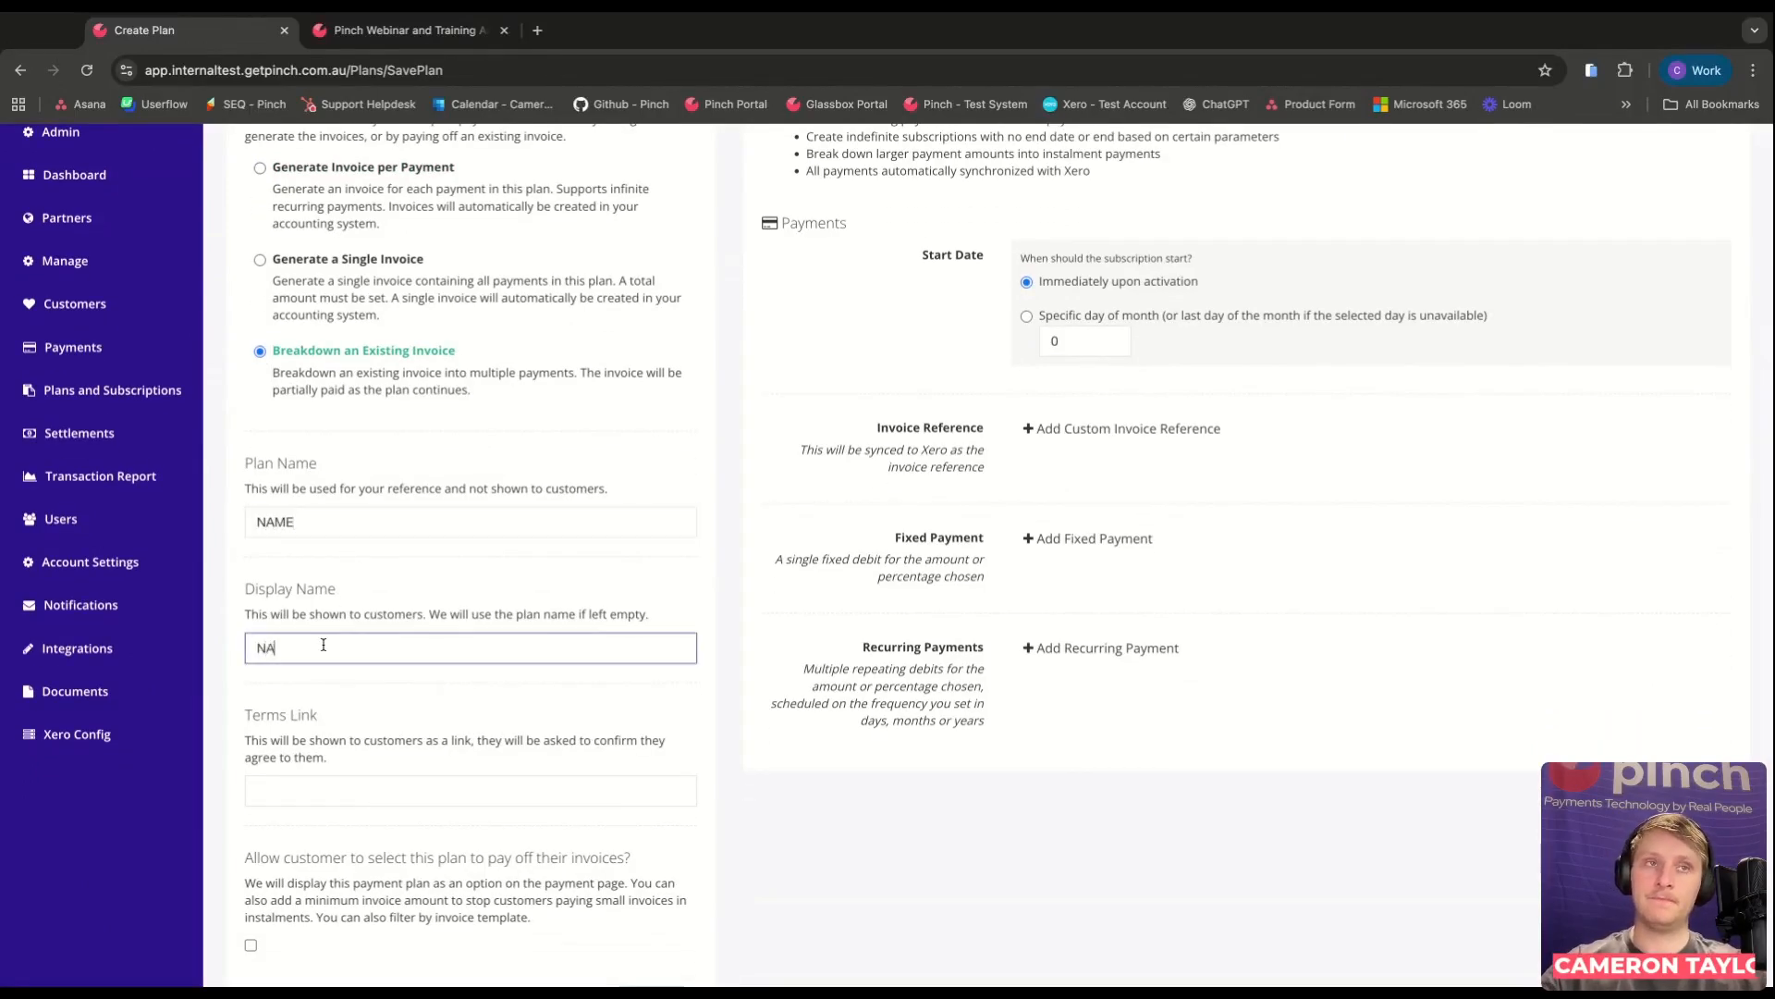
type("ME")
Add a fixed payment of 25% of the invoice total to the plan.
left_click(1073, 539)
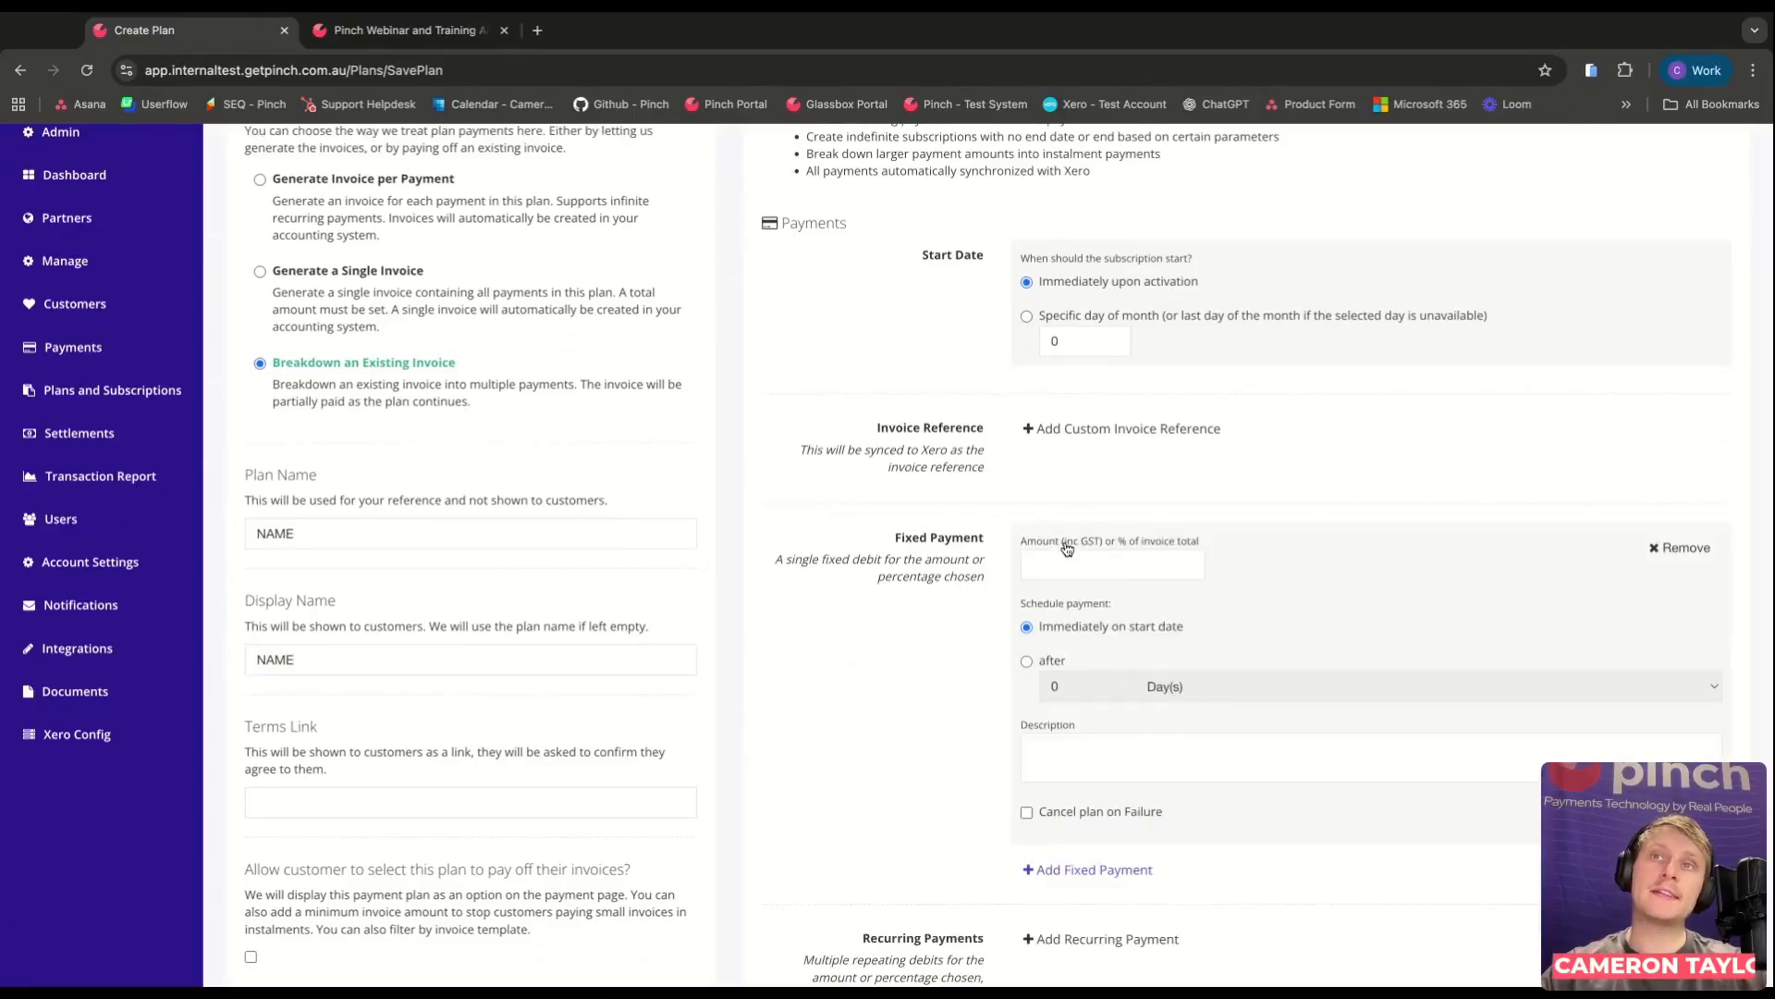
scroll(1067, 548, "down", 3)
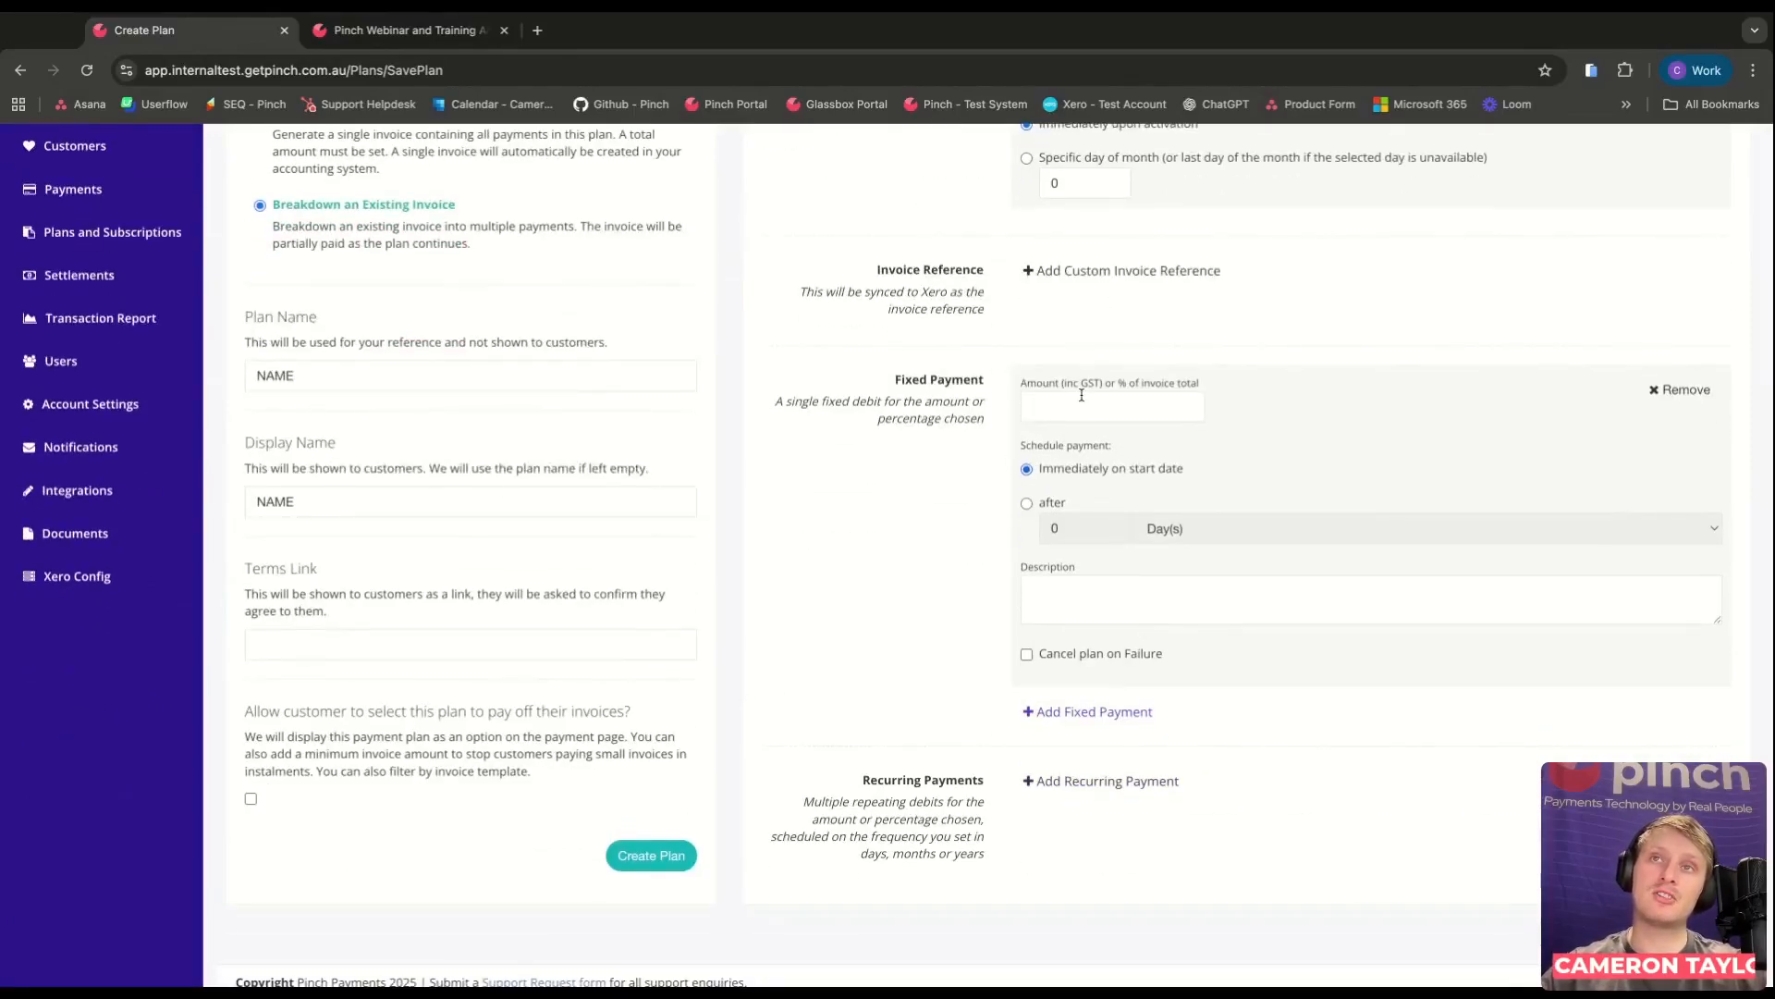
left_click(1048, 404)
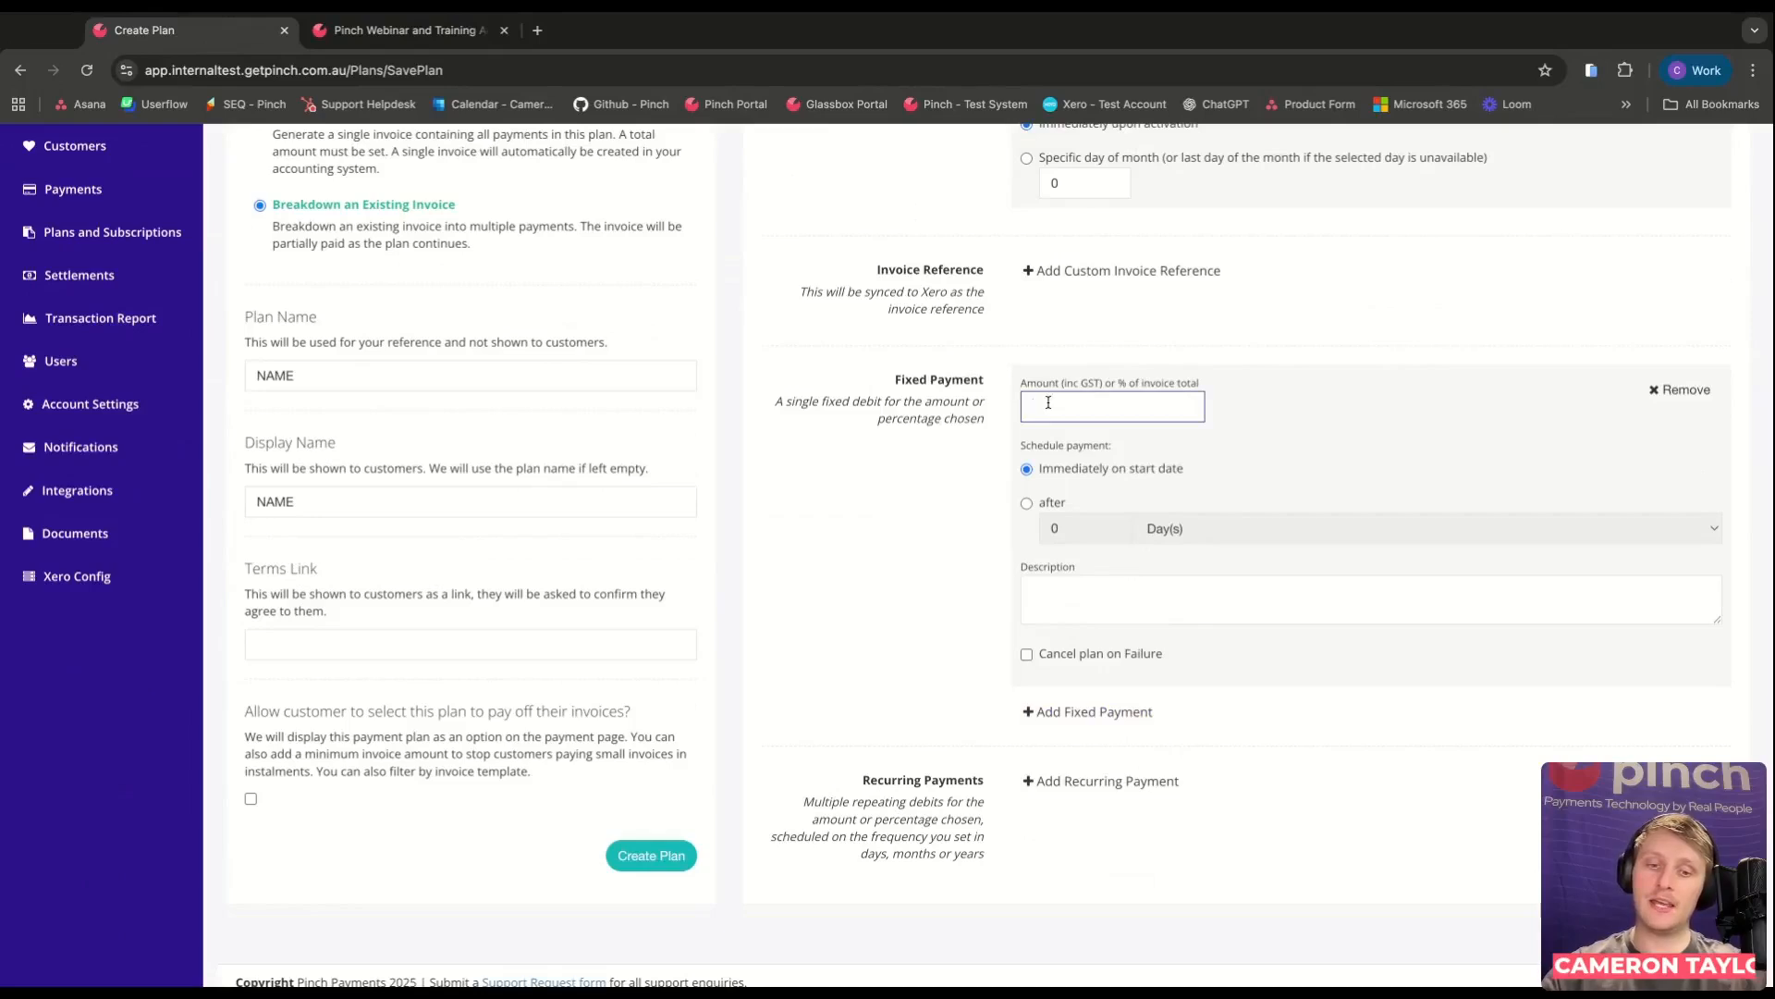
type("25%")
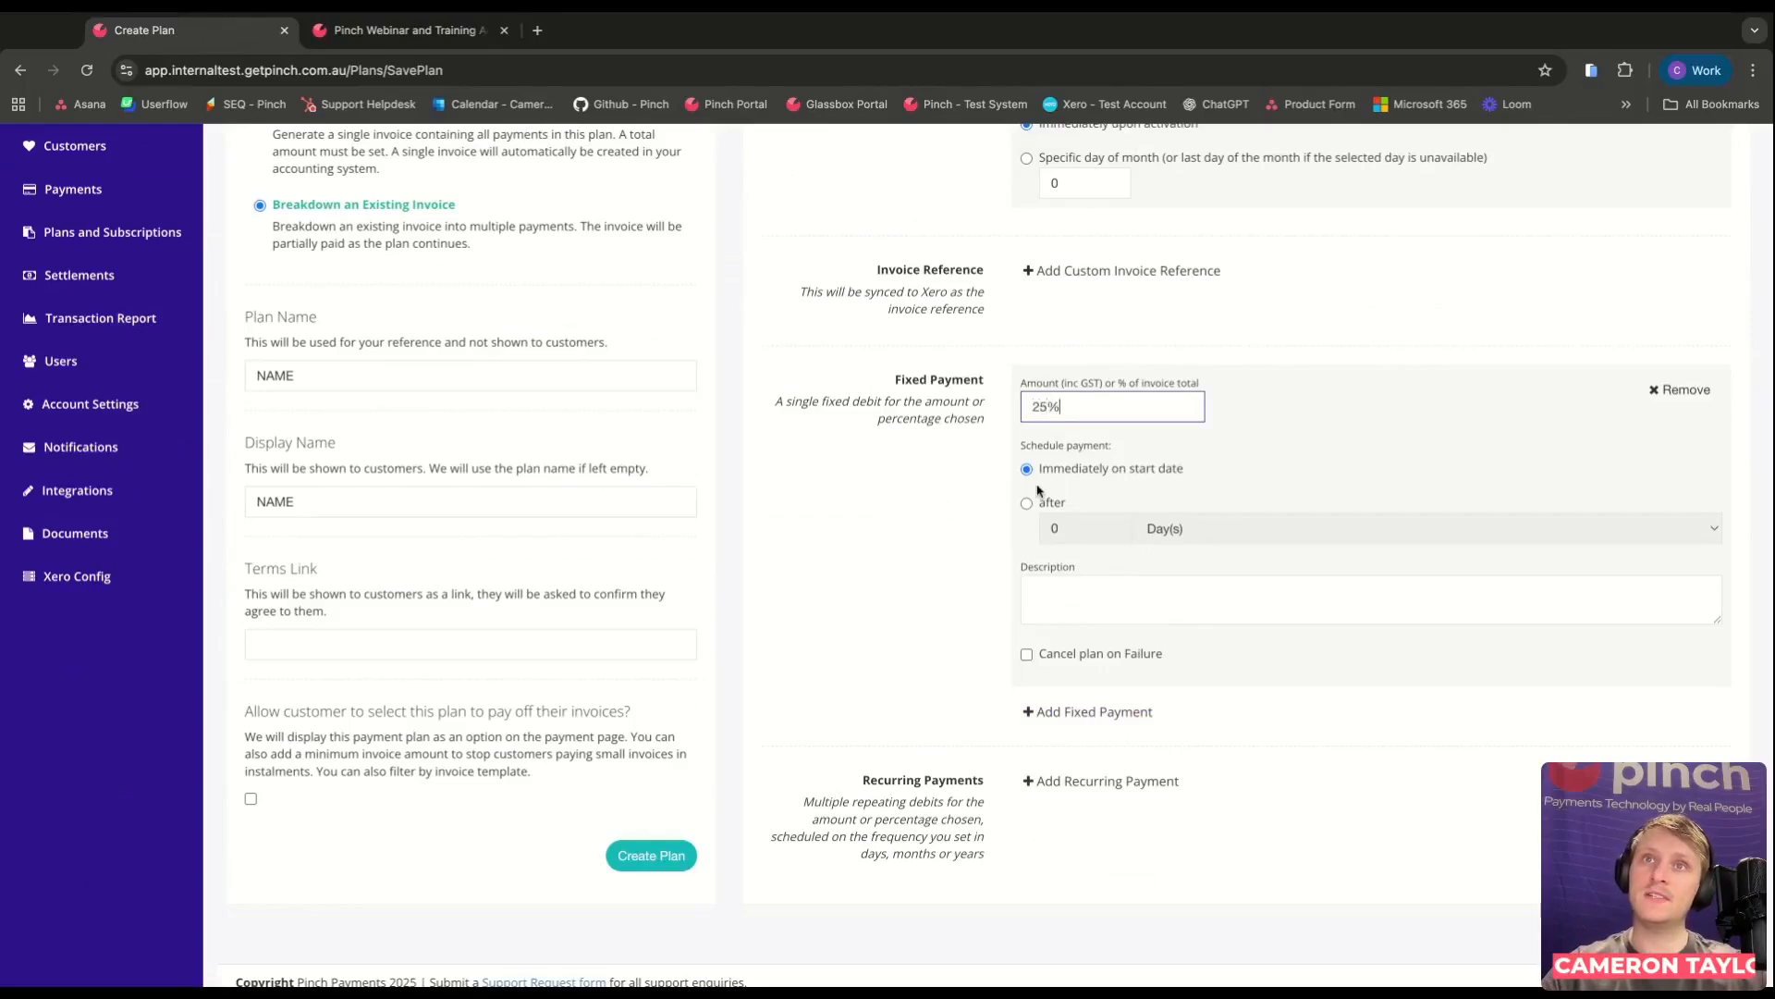
Add a second fixed payment of 75% of the invoice total.
left_click(1045, 719)
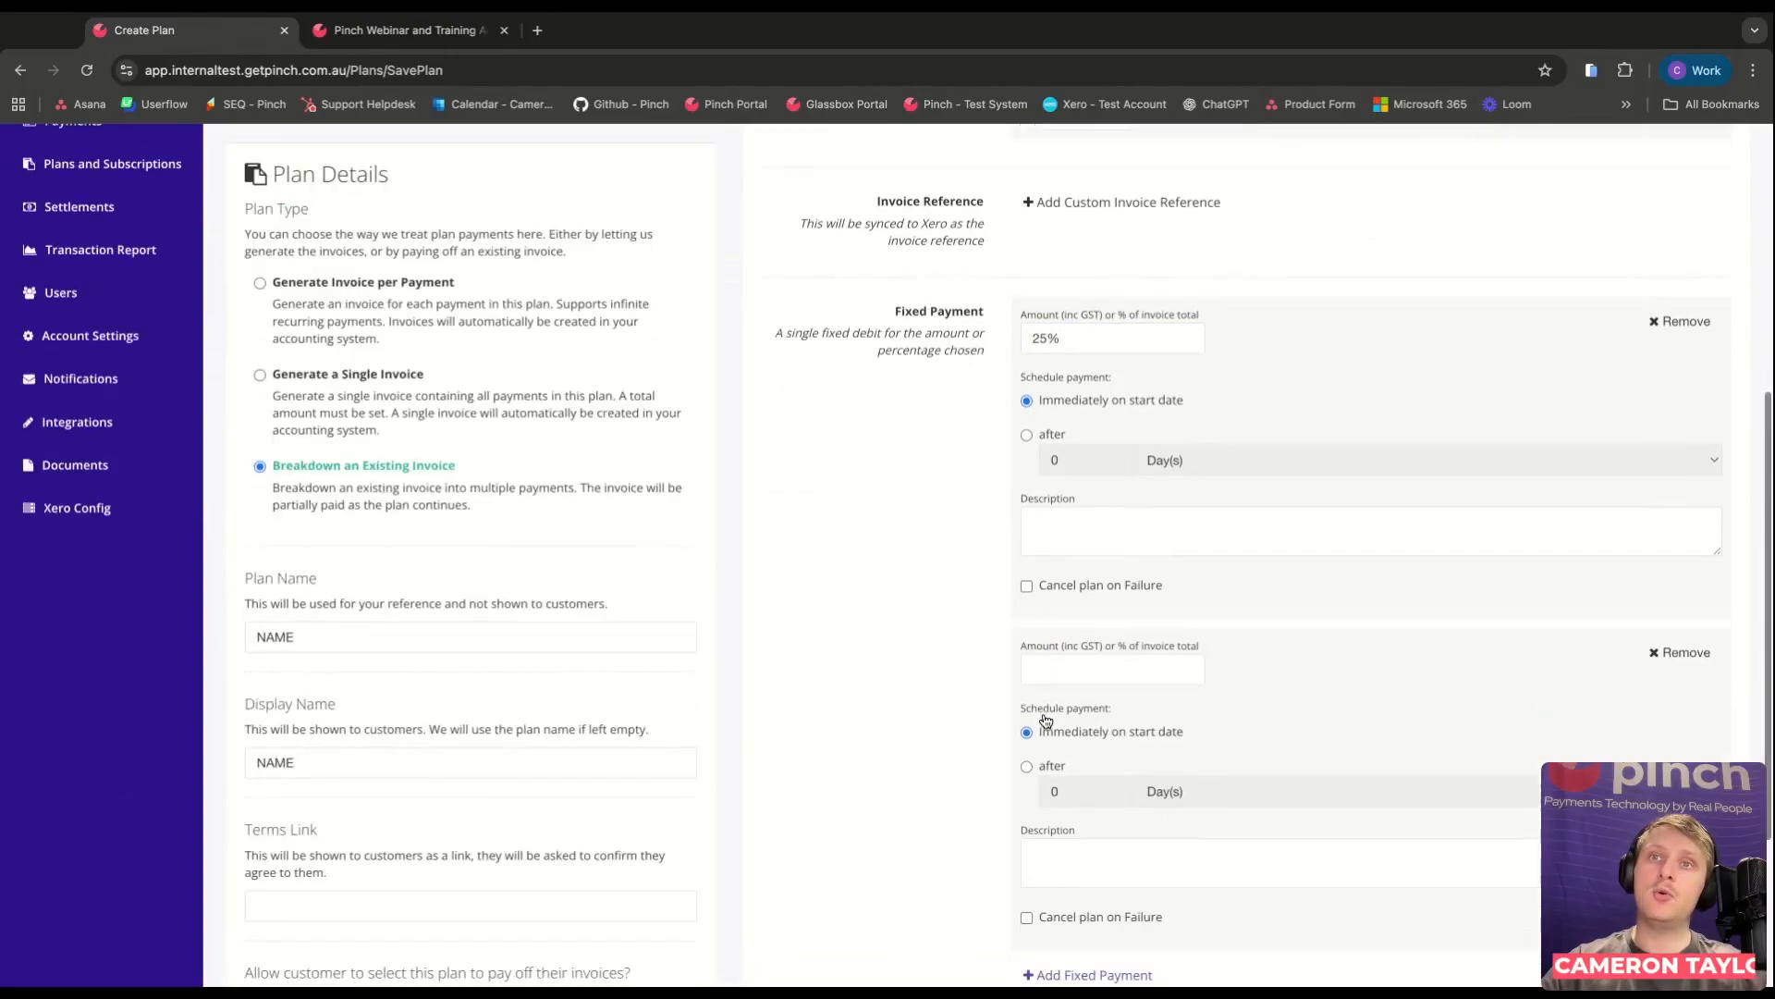
scroll(1049, 647, "down", 2)
left_click(1044, 614)
type("75%")
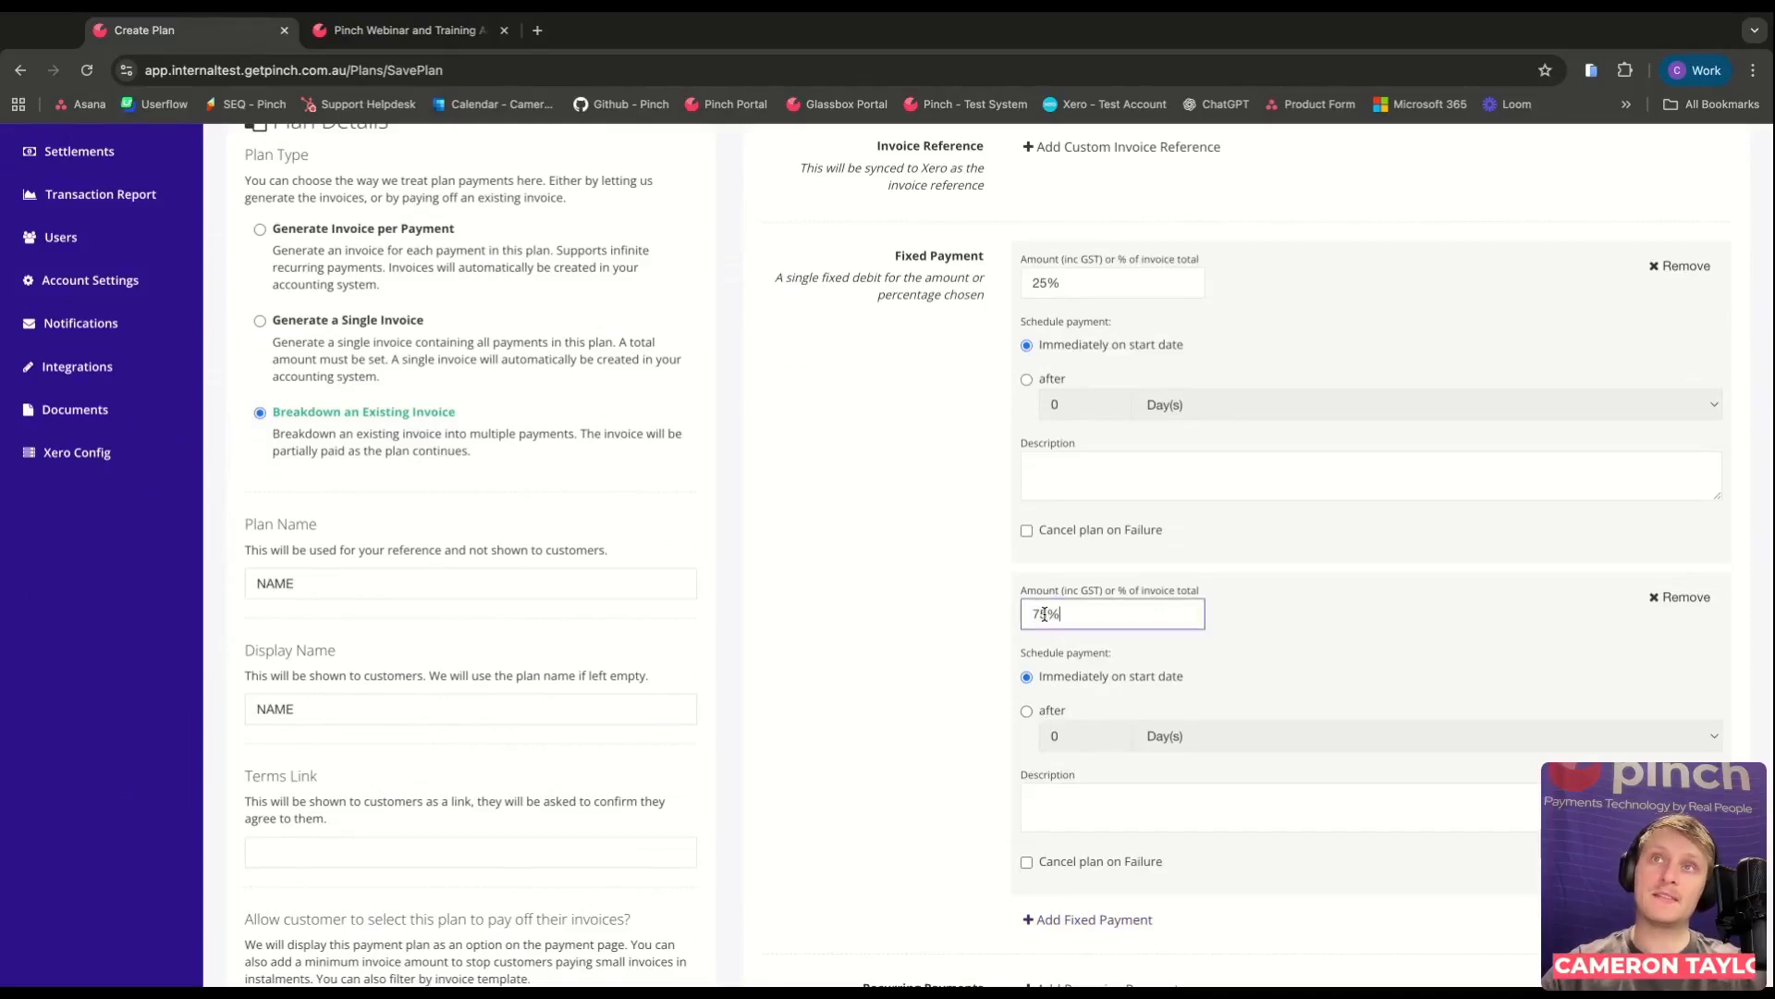
left_click(916, 686)
Schedule the 75% payment for 3 months after the start date and create the plan.
scroll(913, 683, "down", 2)
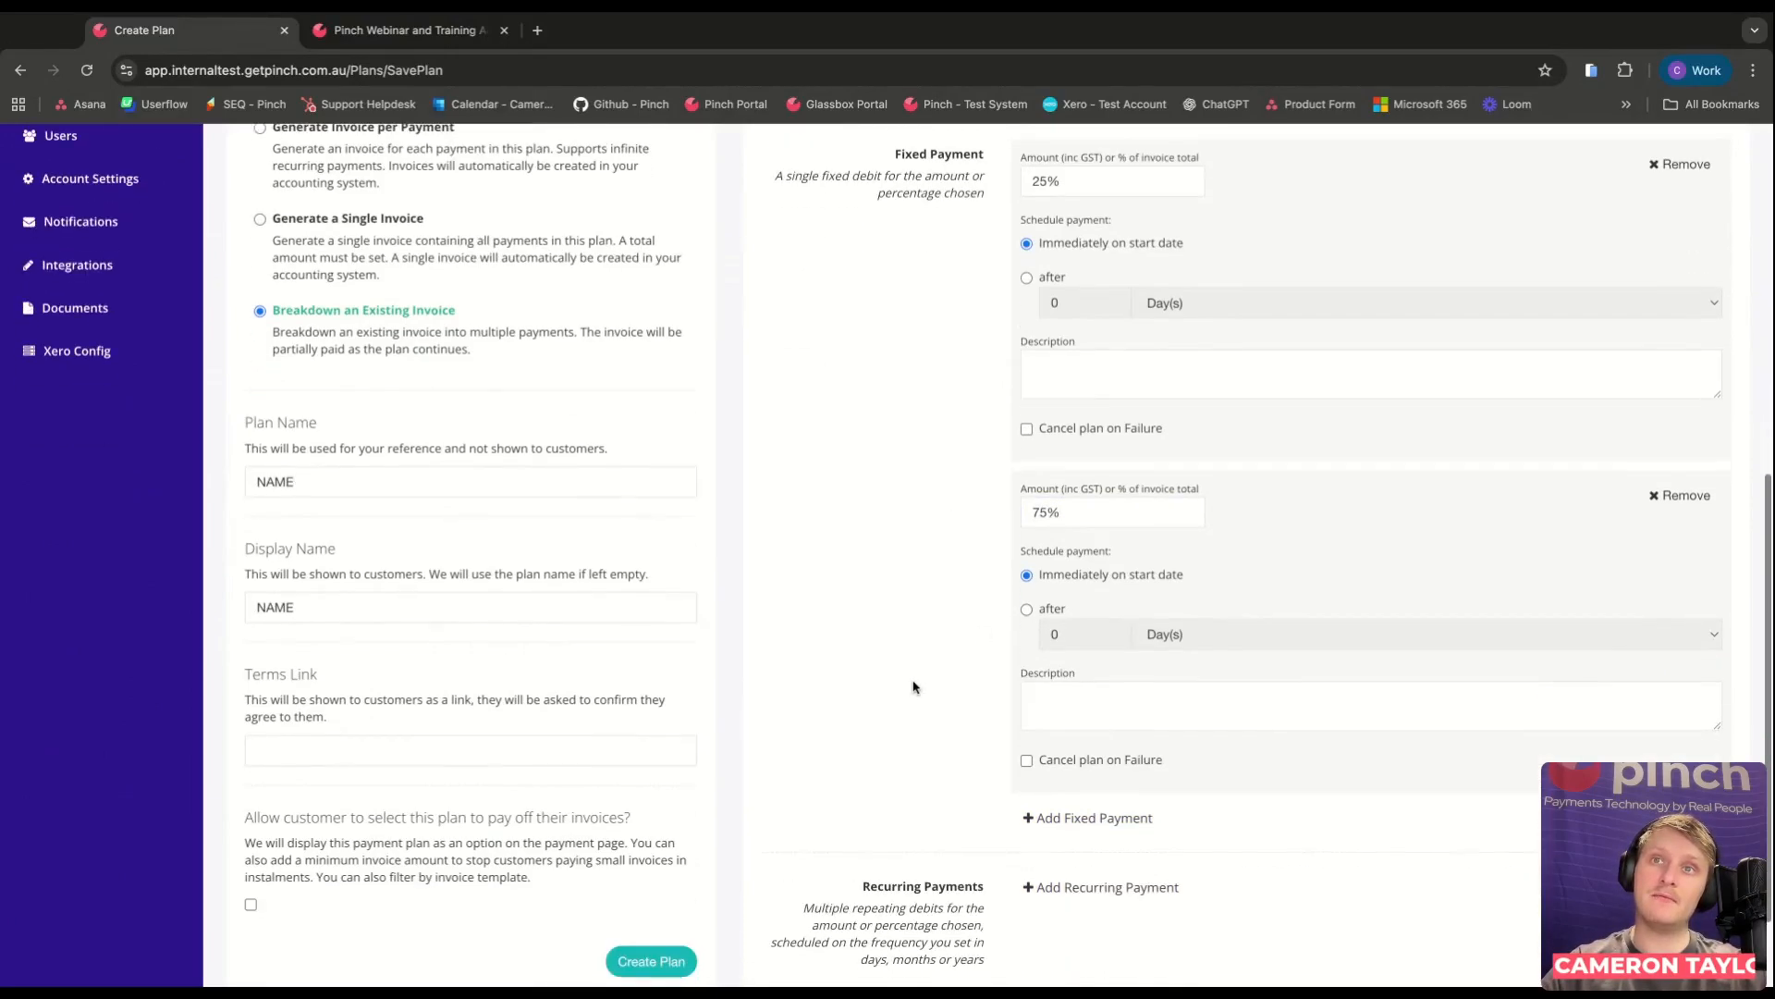
left_click(1026, 570)
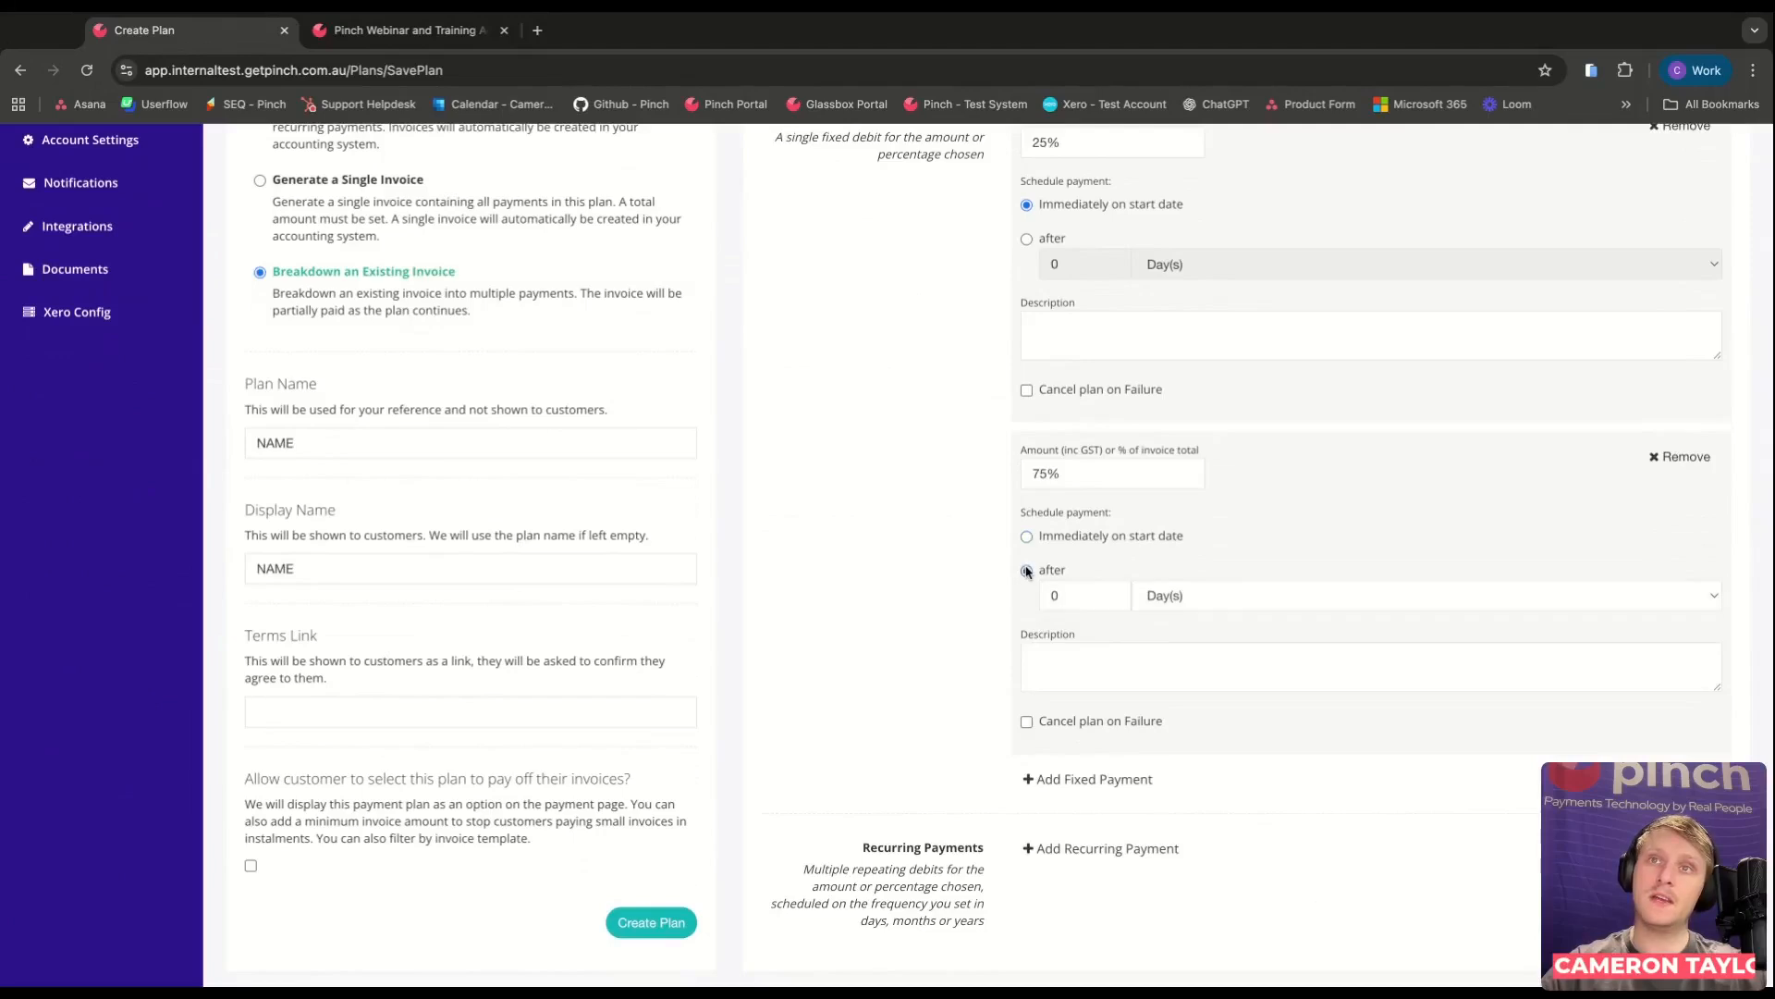
double_click(1063, 596)
type("3")
left_click(1170, 606)
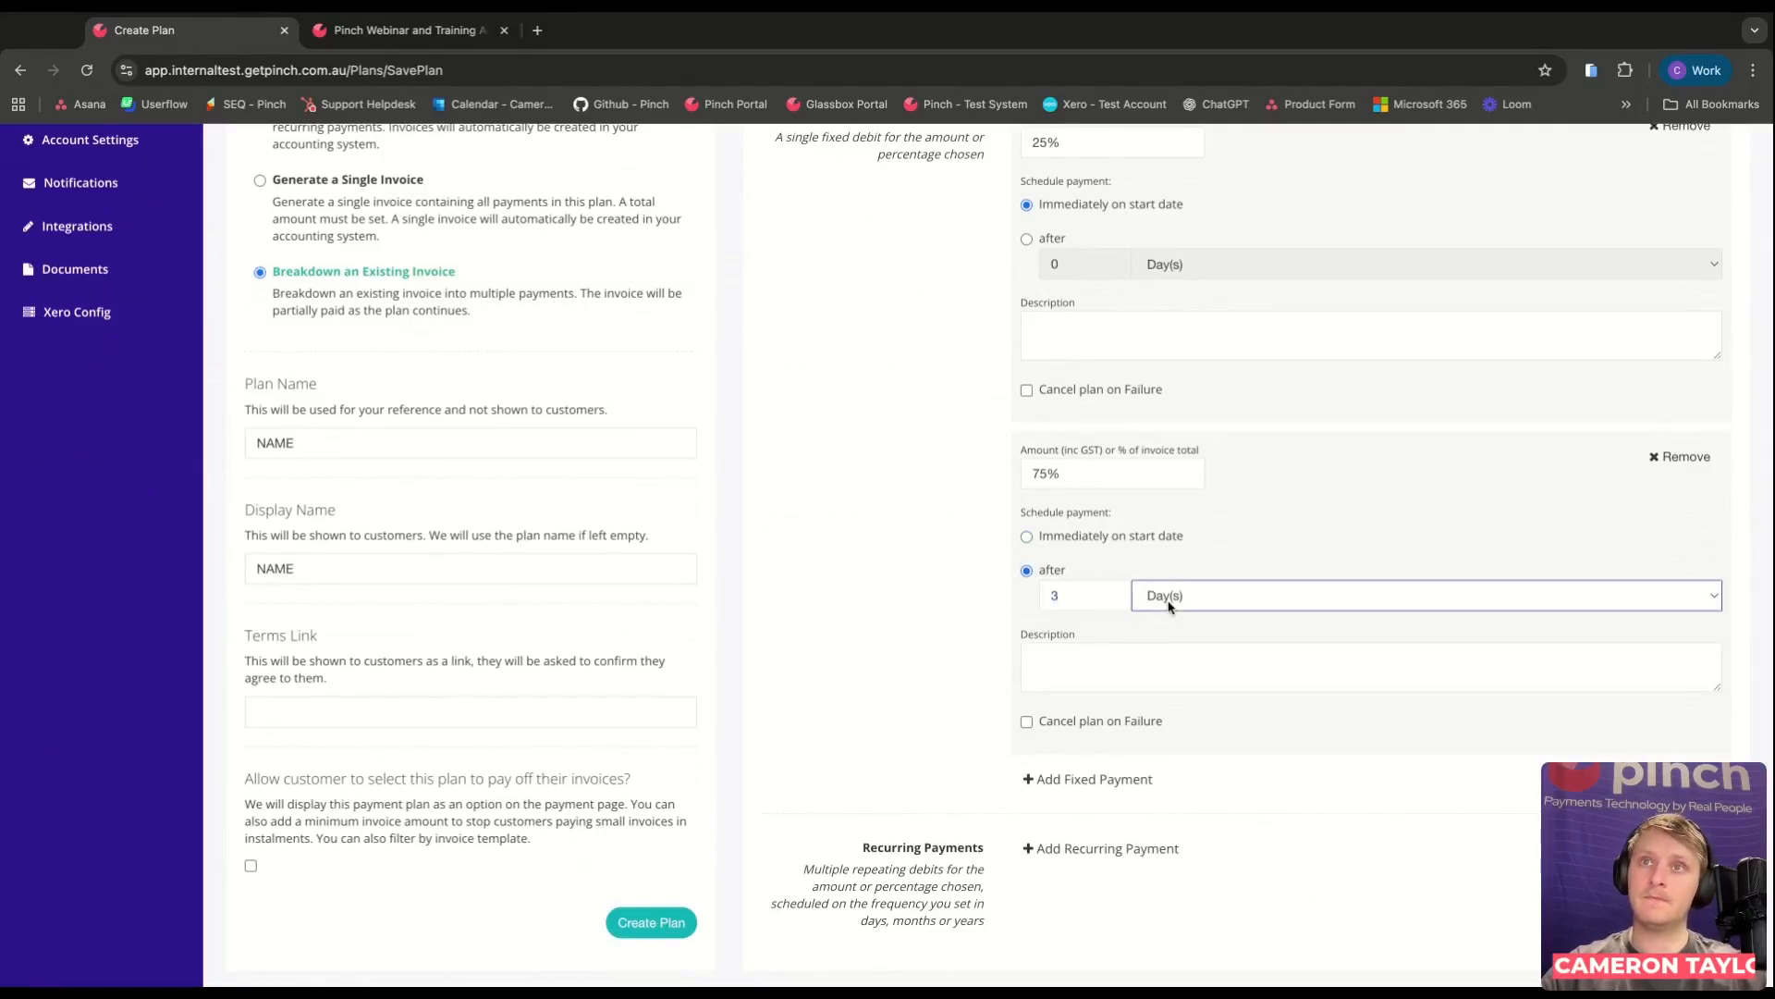
left_click(1169, 631)
left_click(929, 628)
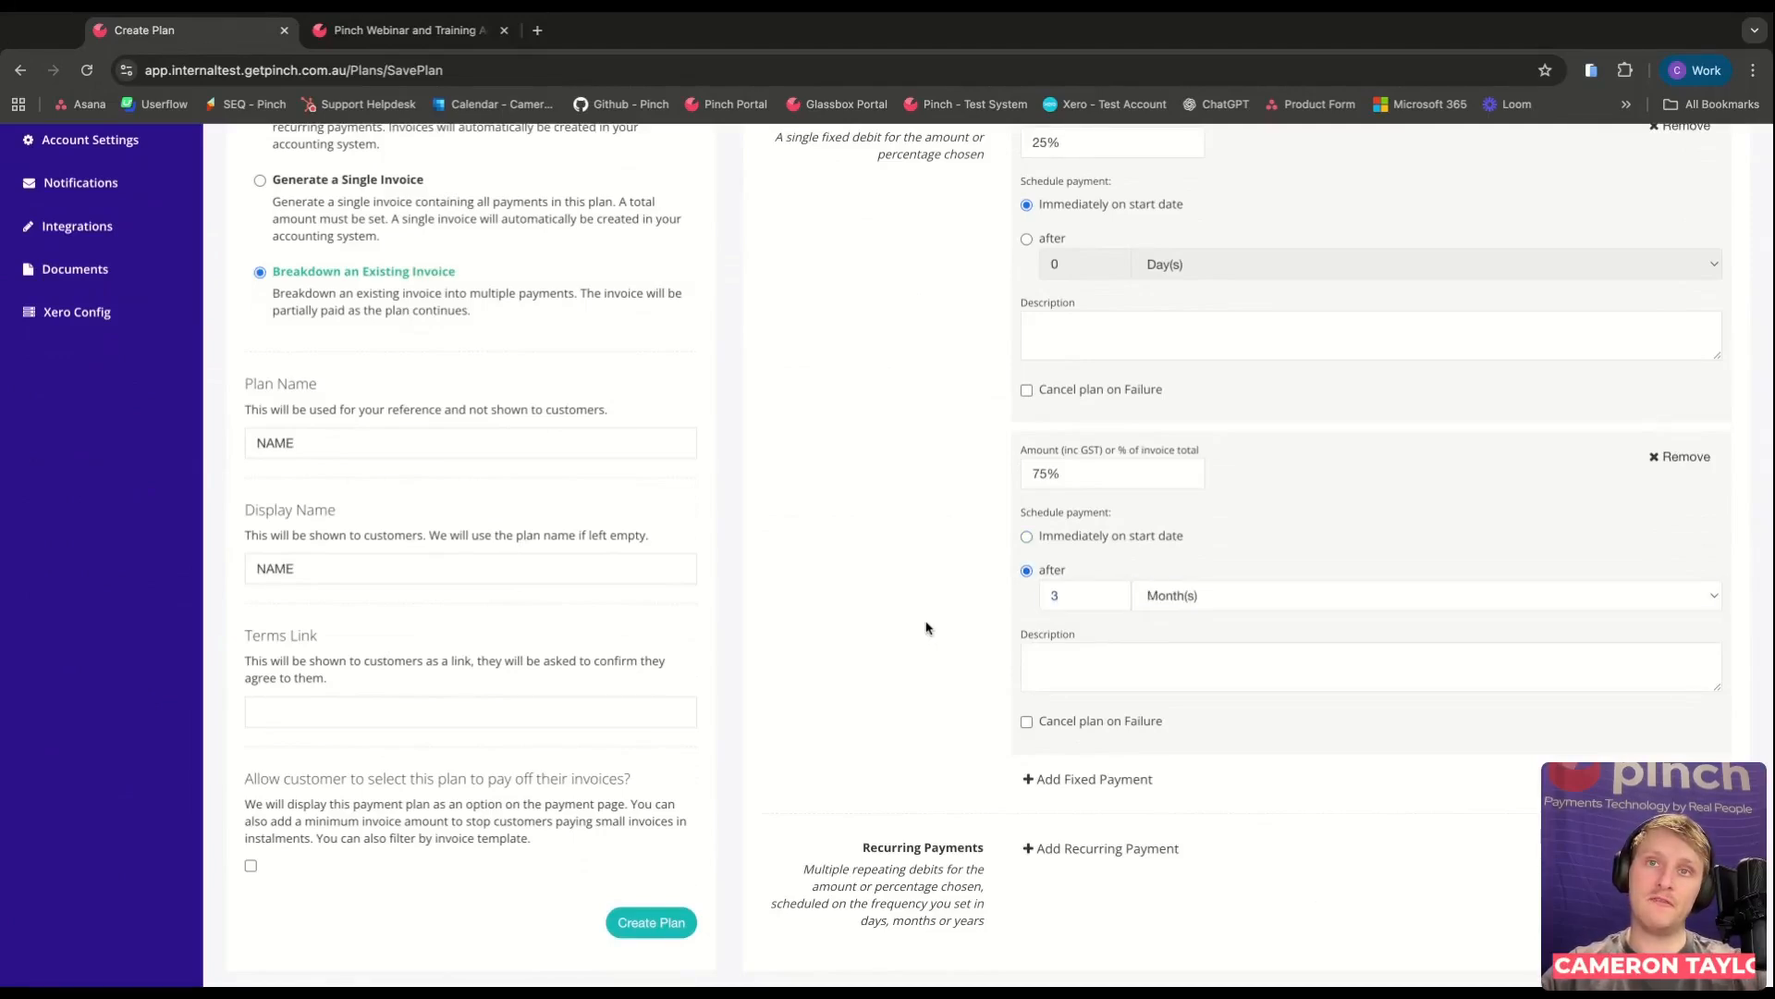
left_click(651, 922)
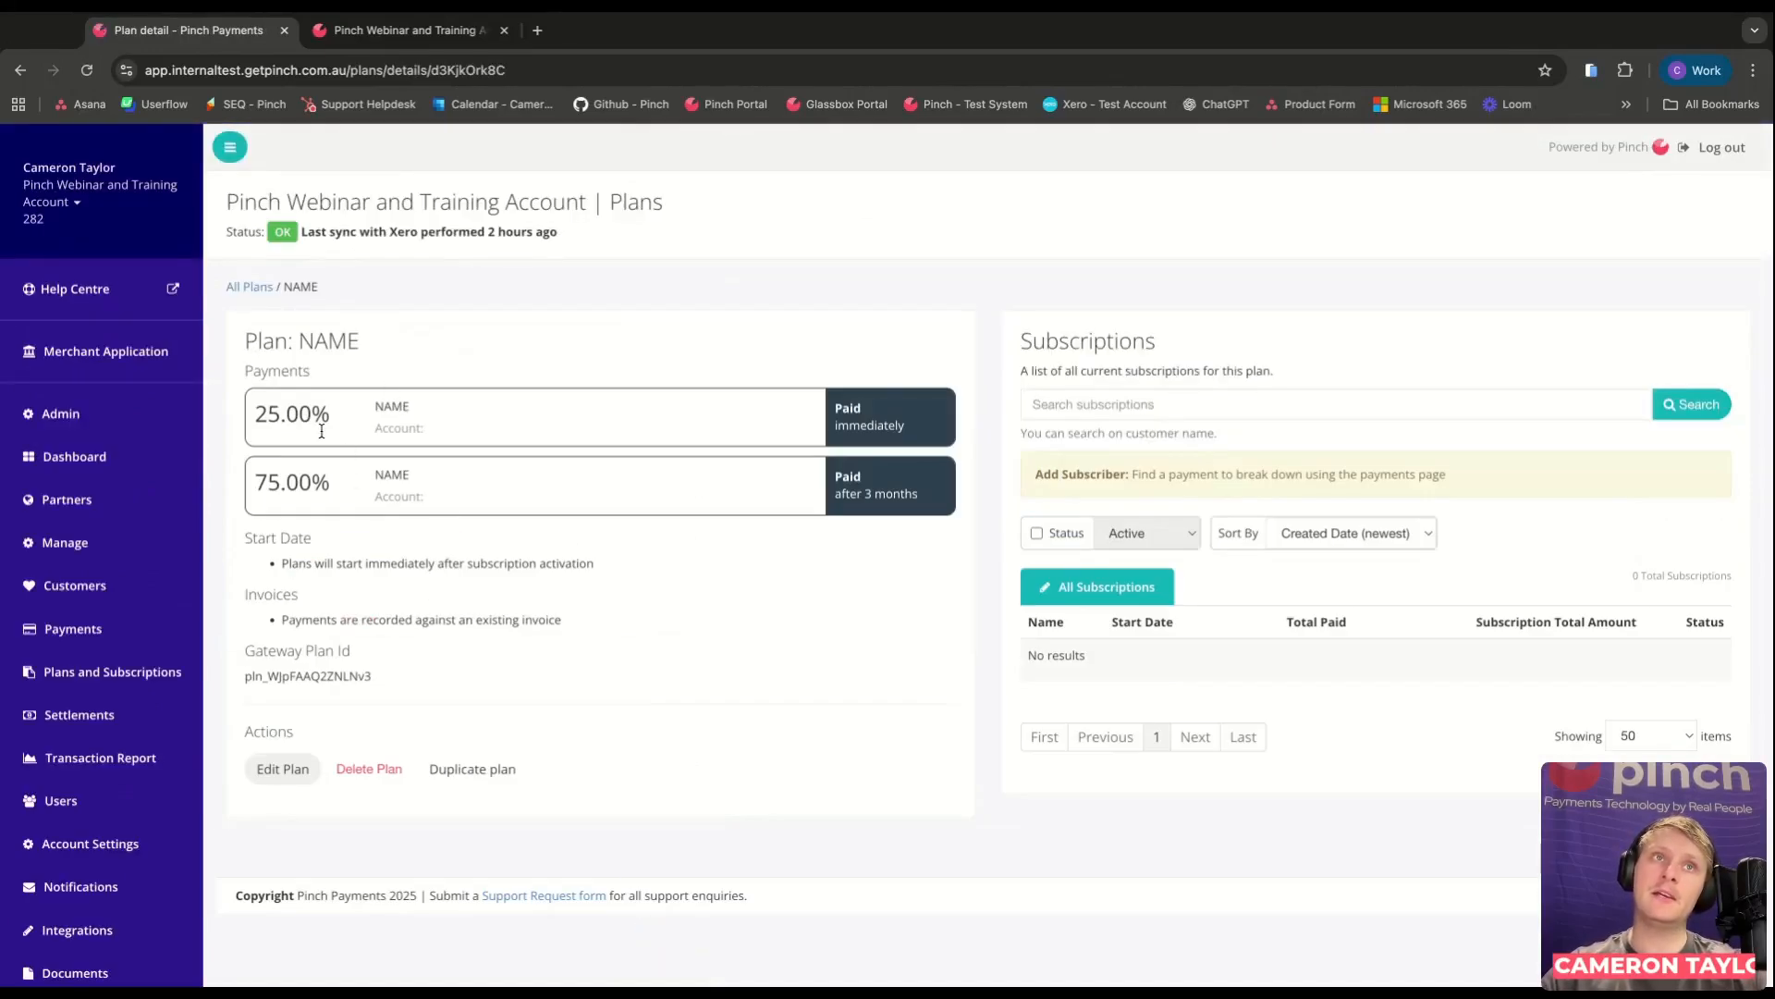
Check the percentages and timing of the two payments in the created plan.
left_click_drag(257, 413, 433, 413)
left_click(260, 478)
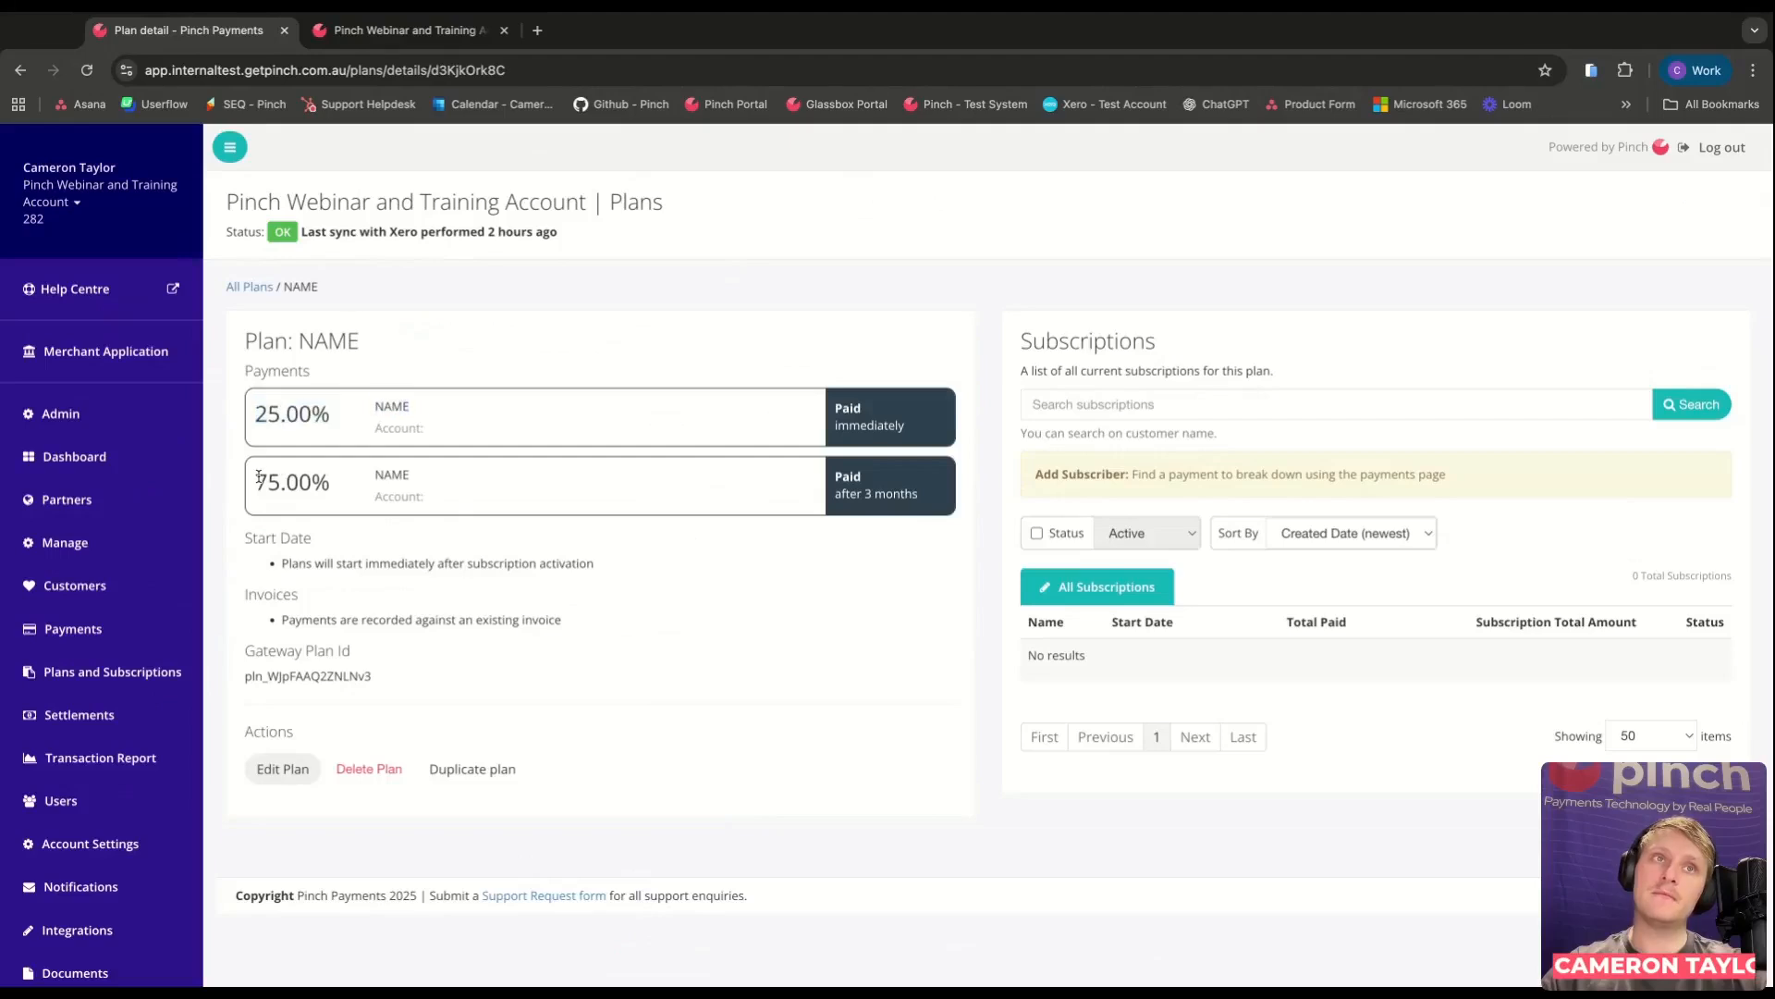
left_click_drag(260, 477, 403, 480)
left_click(641, 578)
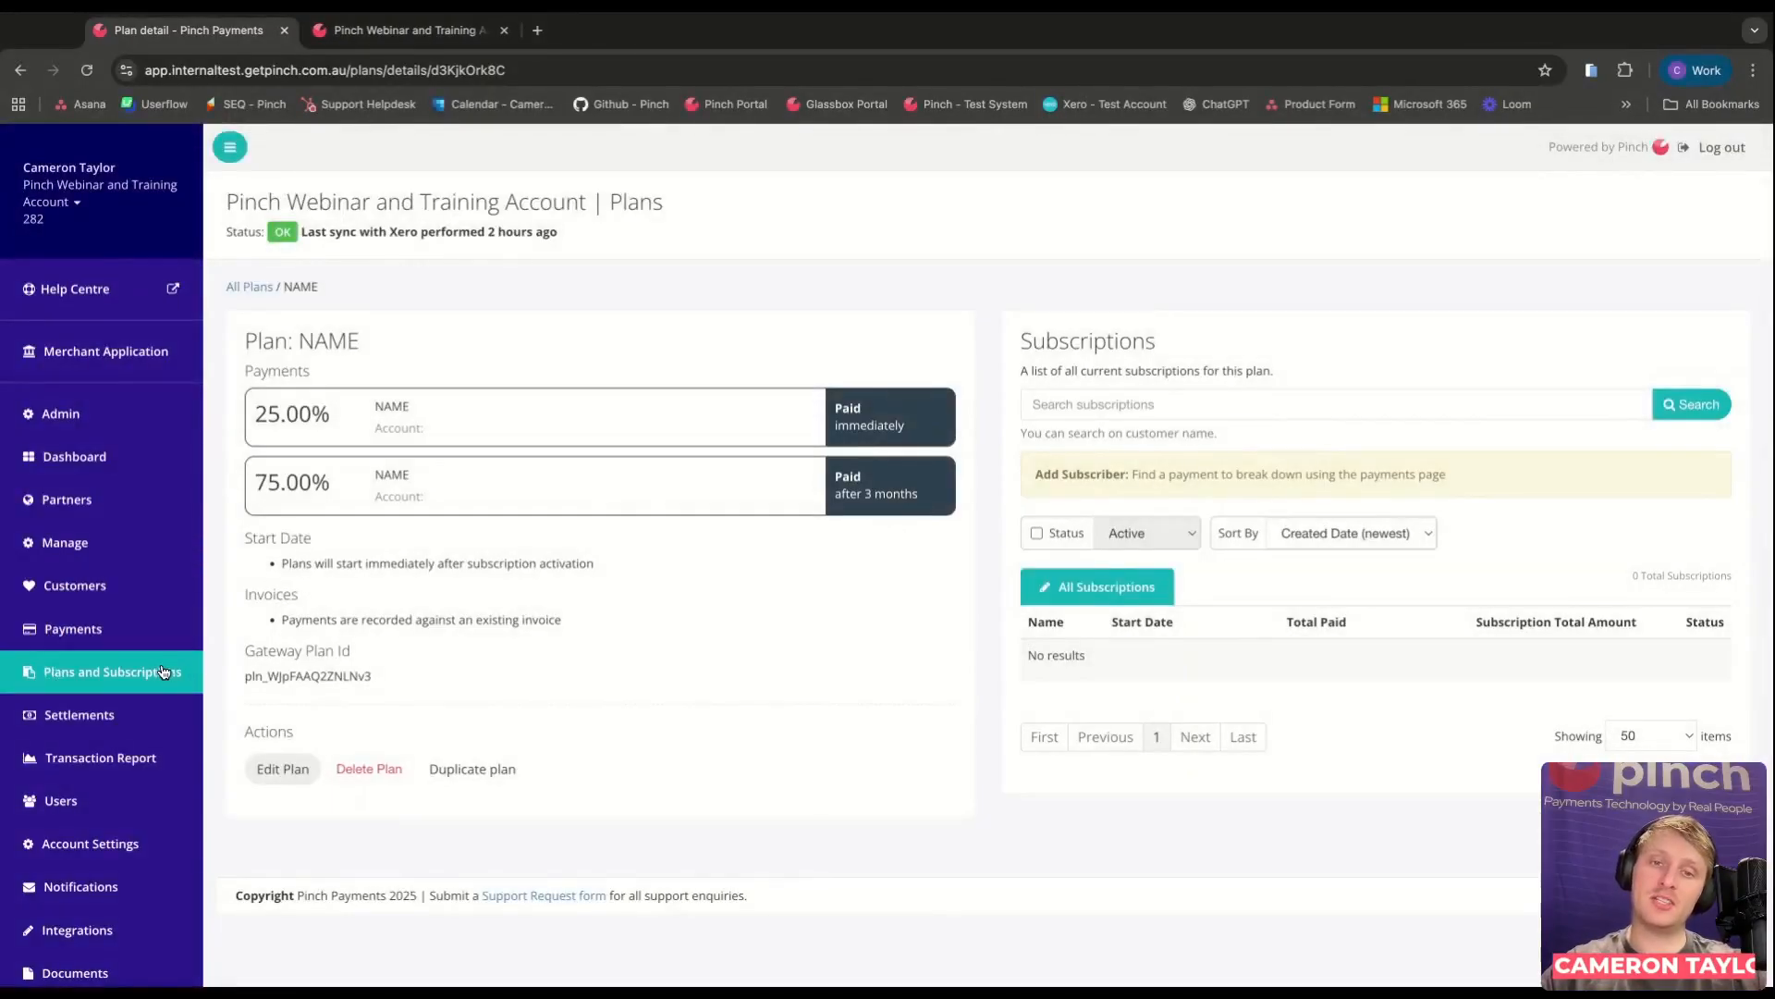
Start another payment plan from the plans list and set its type to Breakdown an Existing Invoice.
left_click(165, 673)
scroll(581, 640, "down", 2)
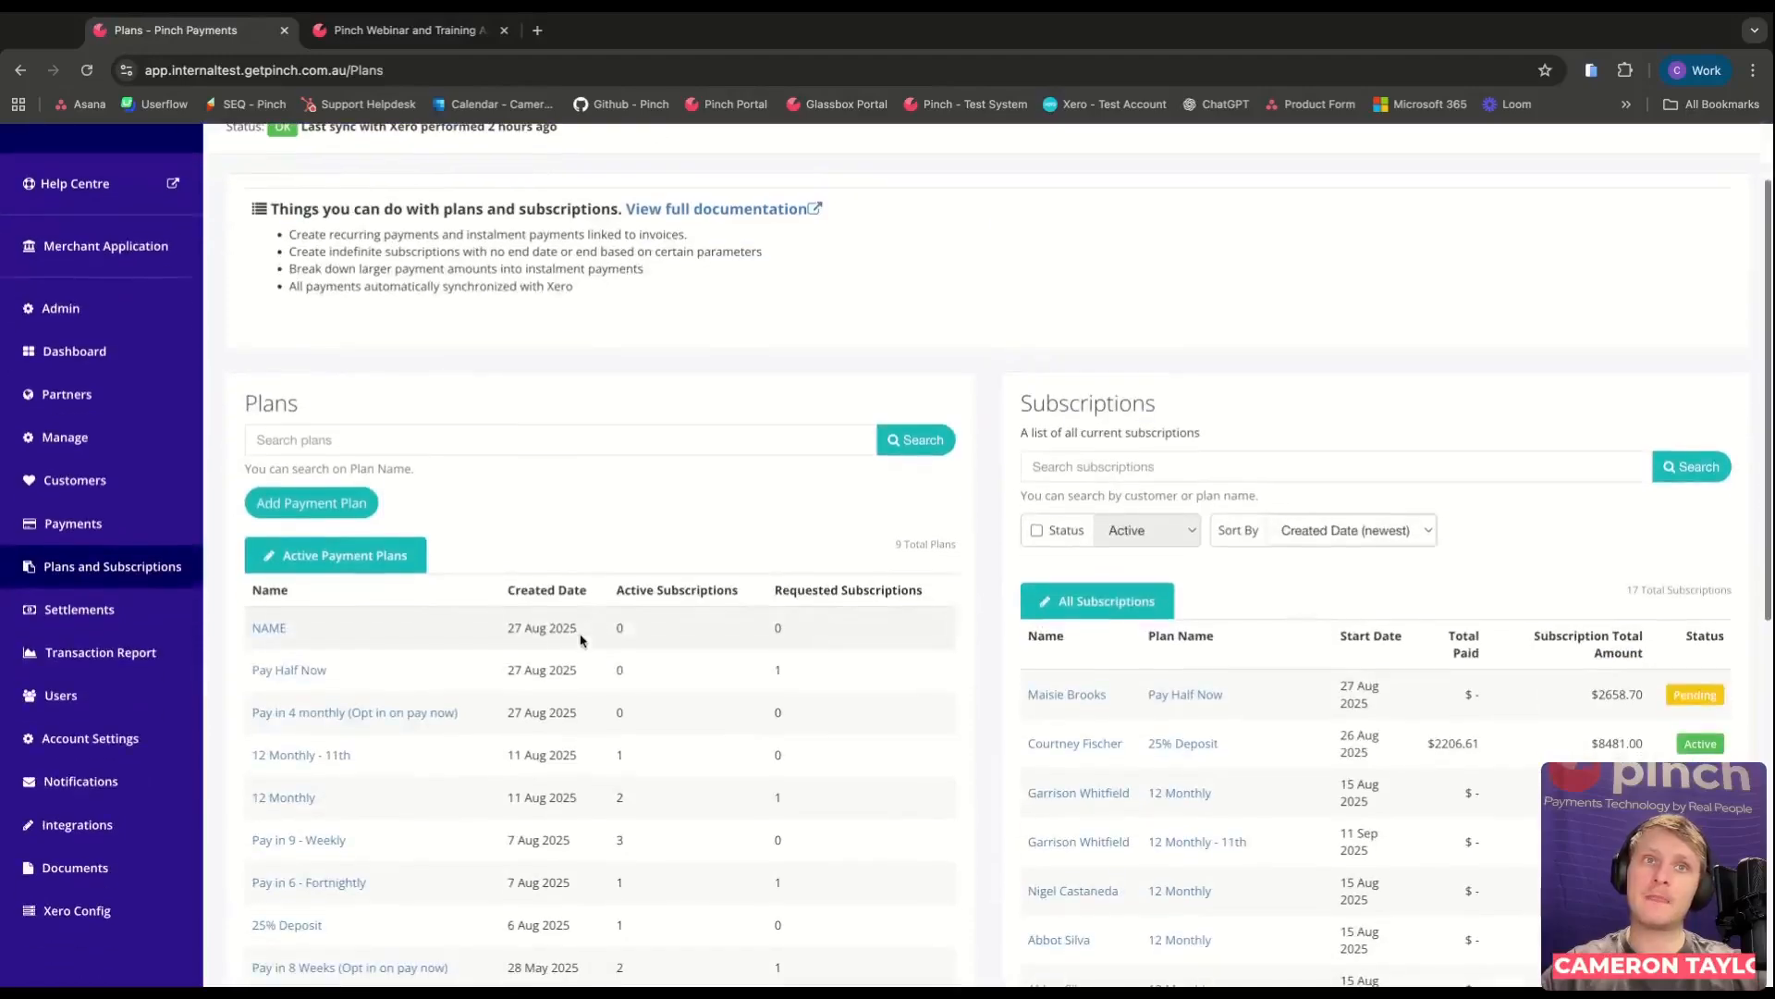
left_click(333, 513)
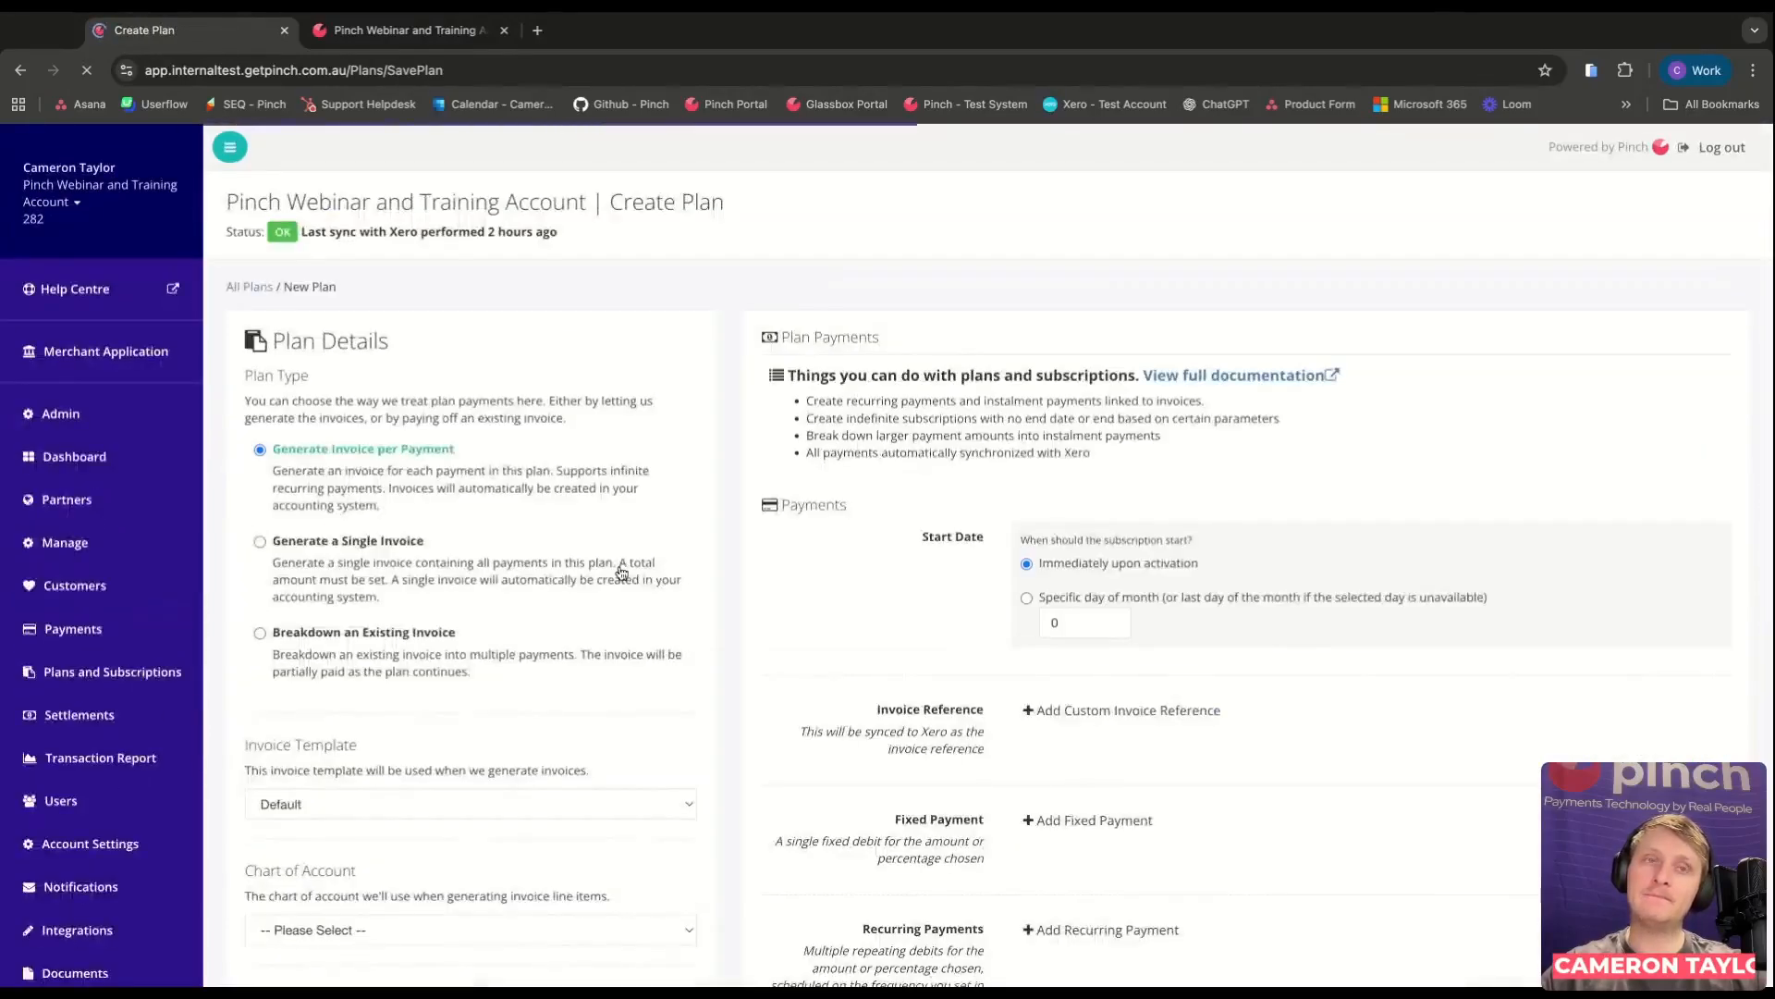
scroll(614, 566, "down", 3)
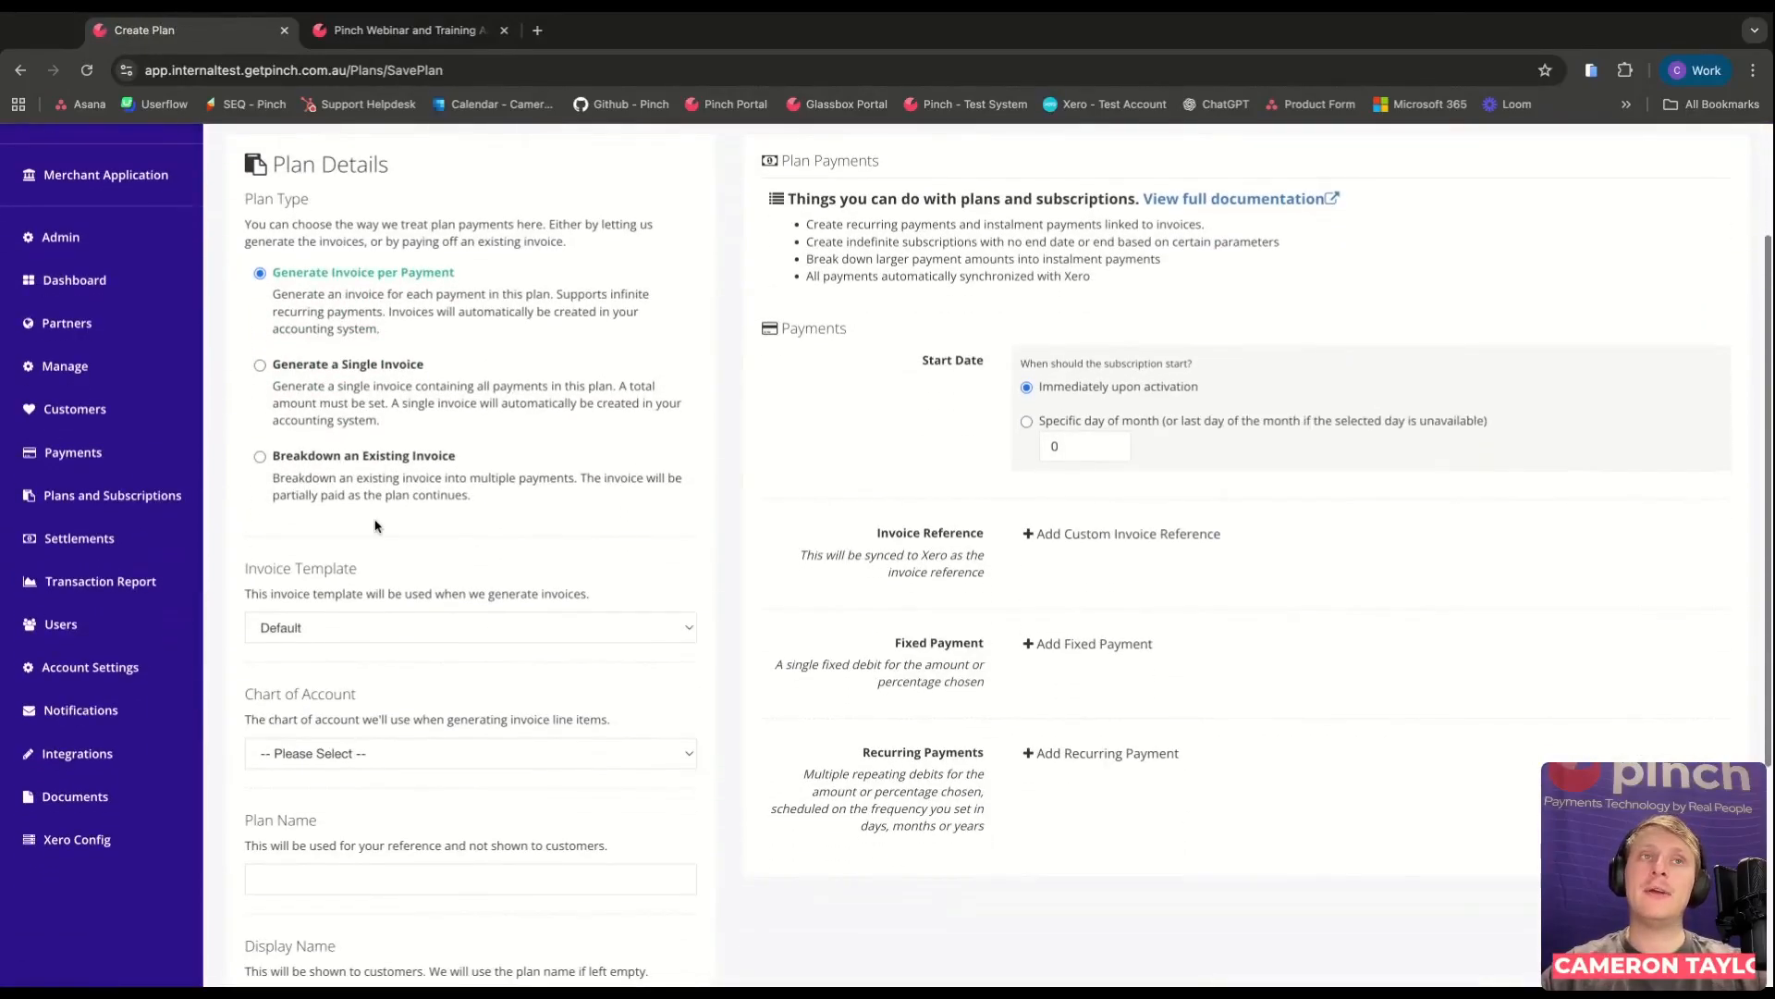
left_click(262, 458)
scroll(471, 593, "down", 1)
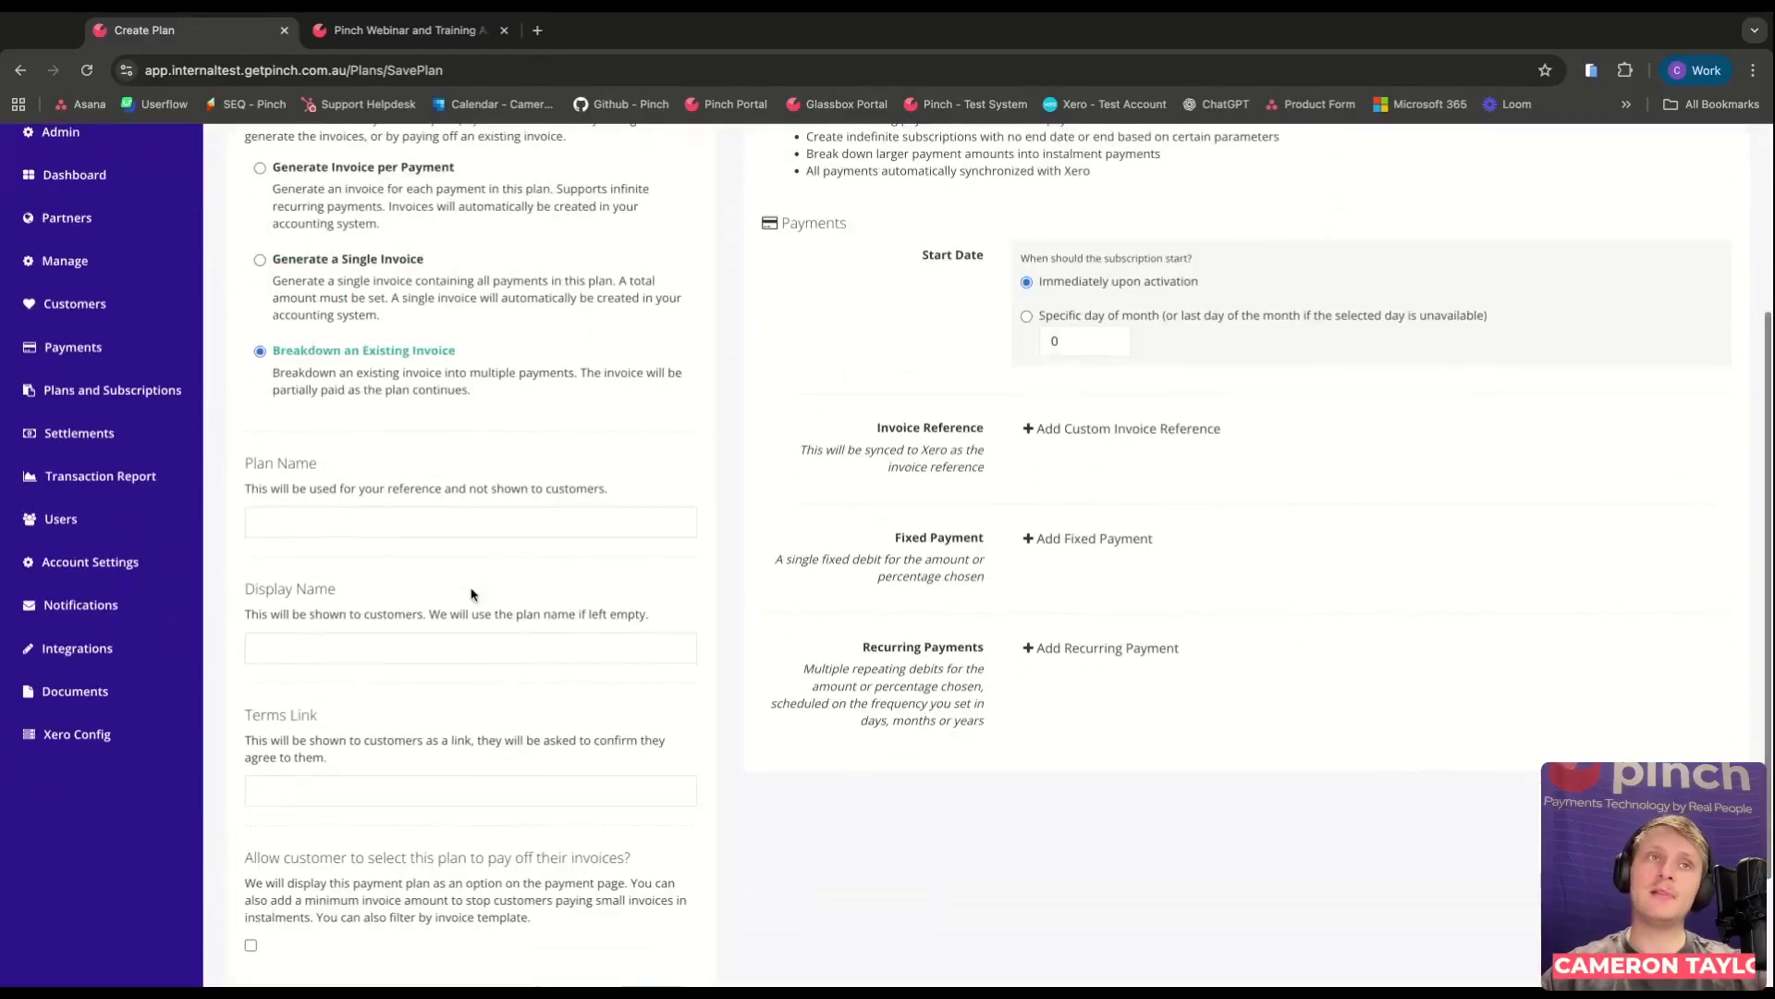
Name the plan Pay in 9 Fortnightly and use the same text as its display name.
left_click(359, 519)
type("P")
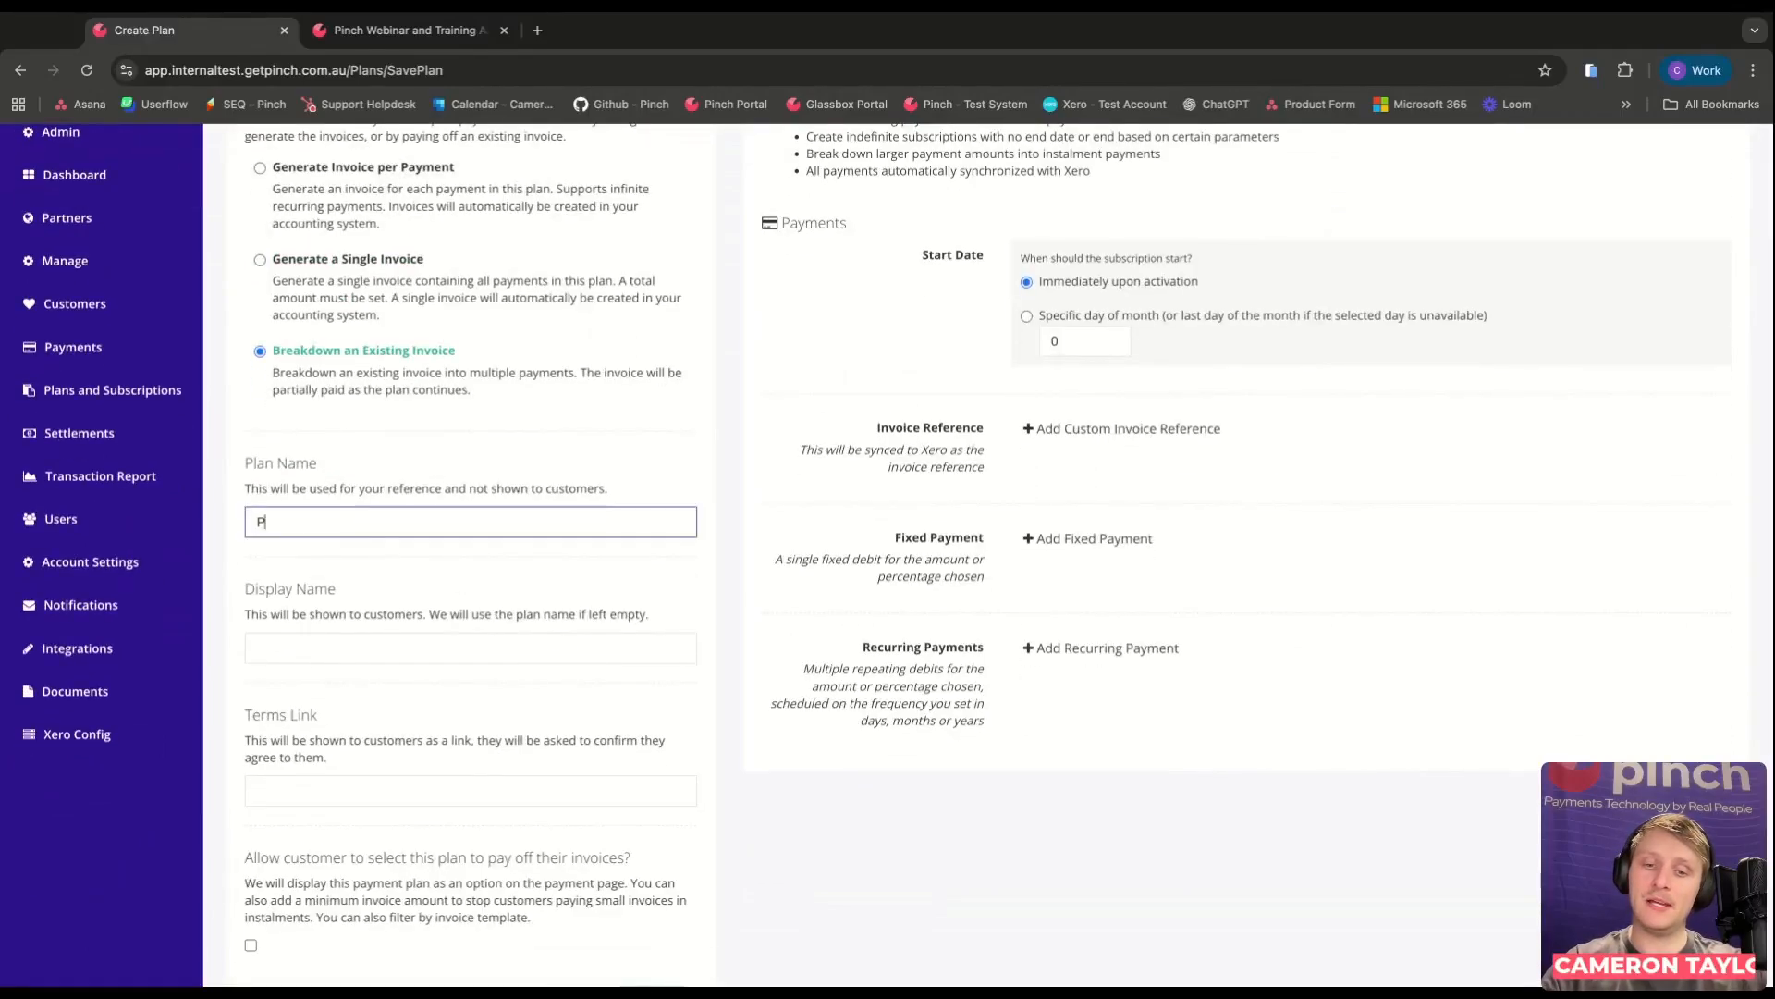
type("ay in")
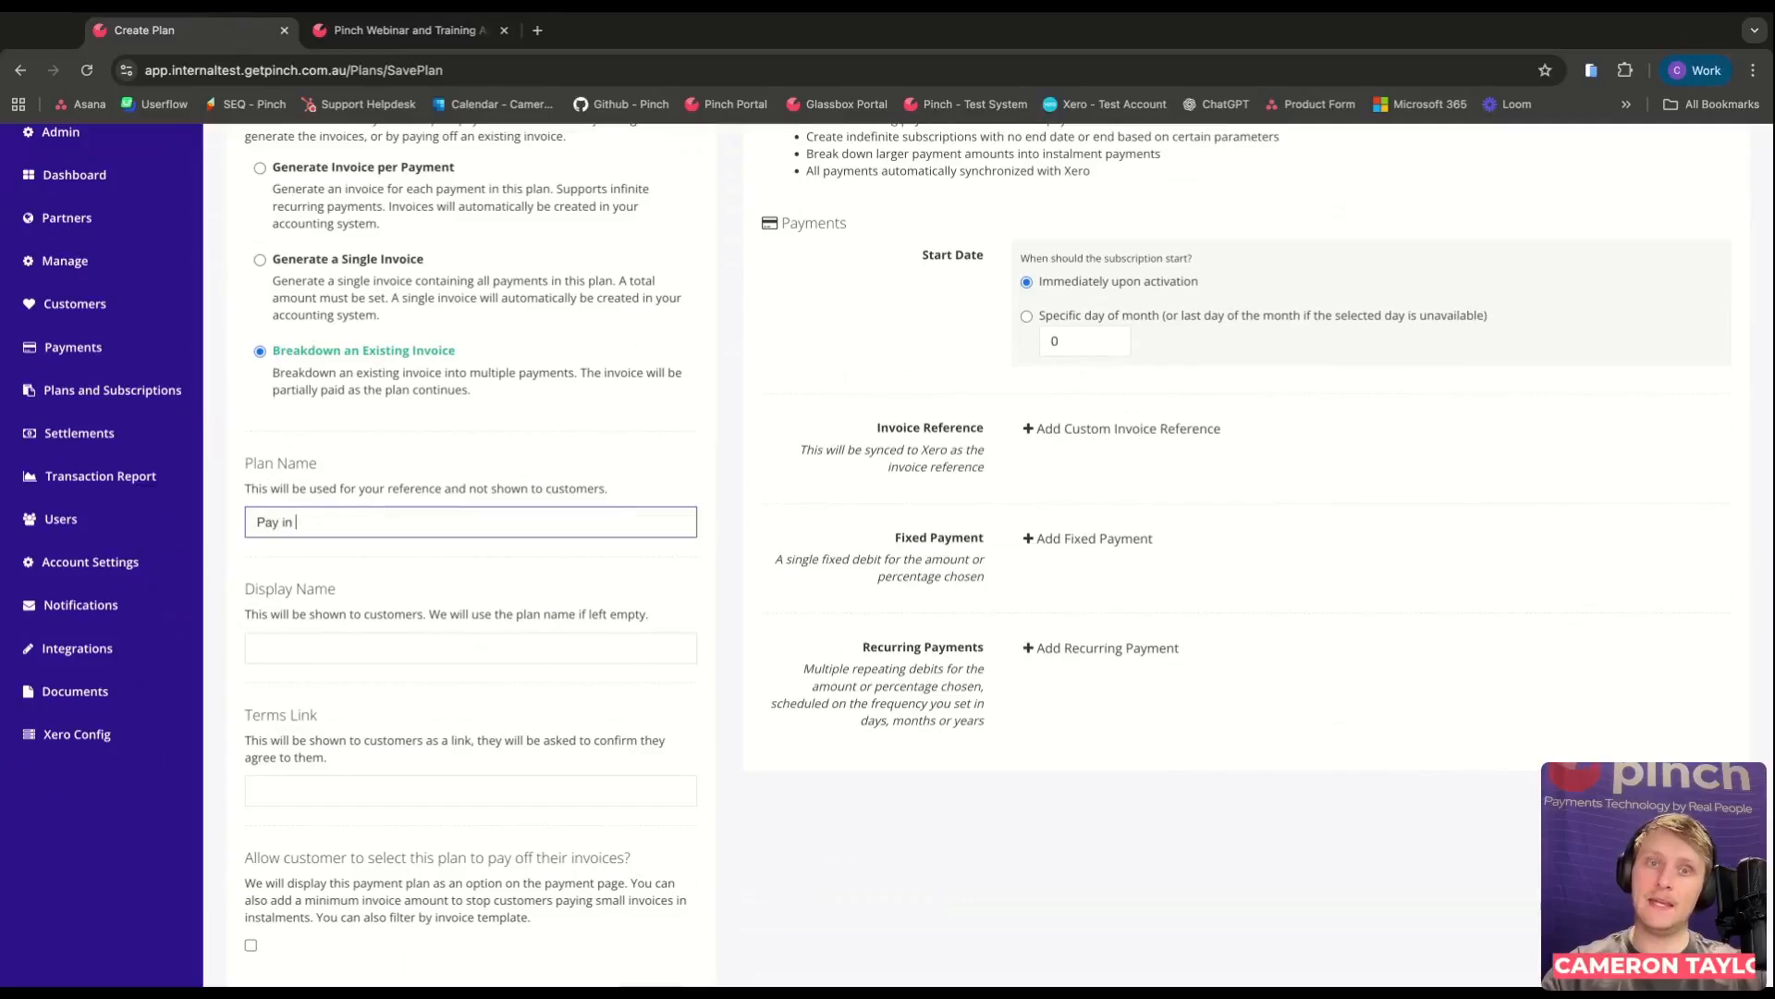
type(" 9 Fortnightly")
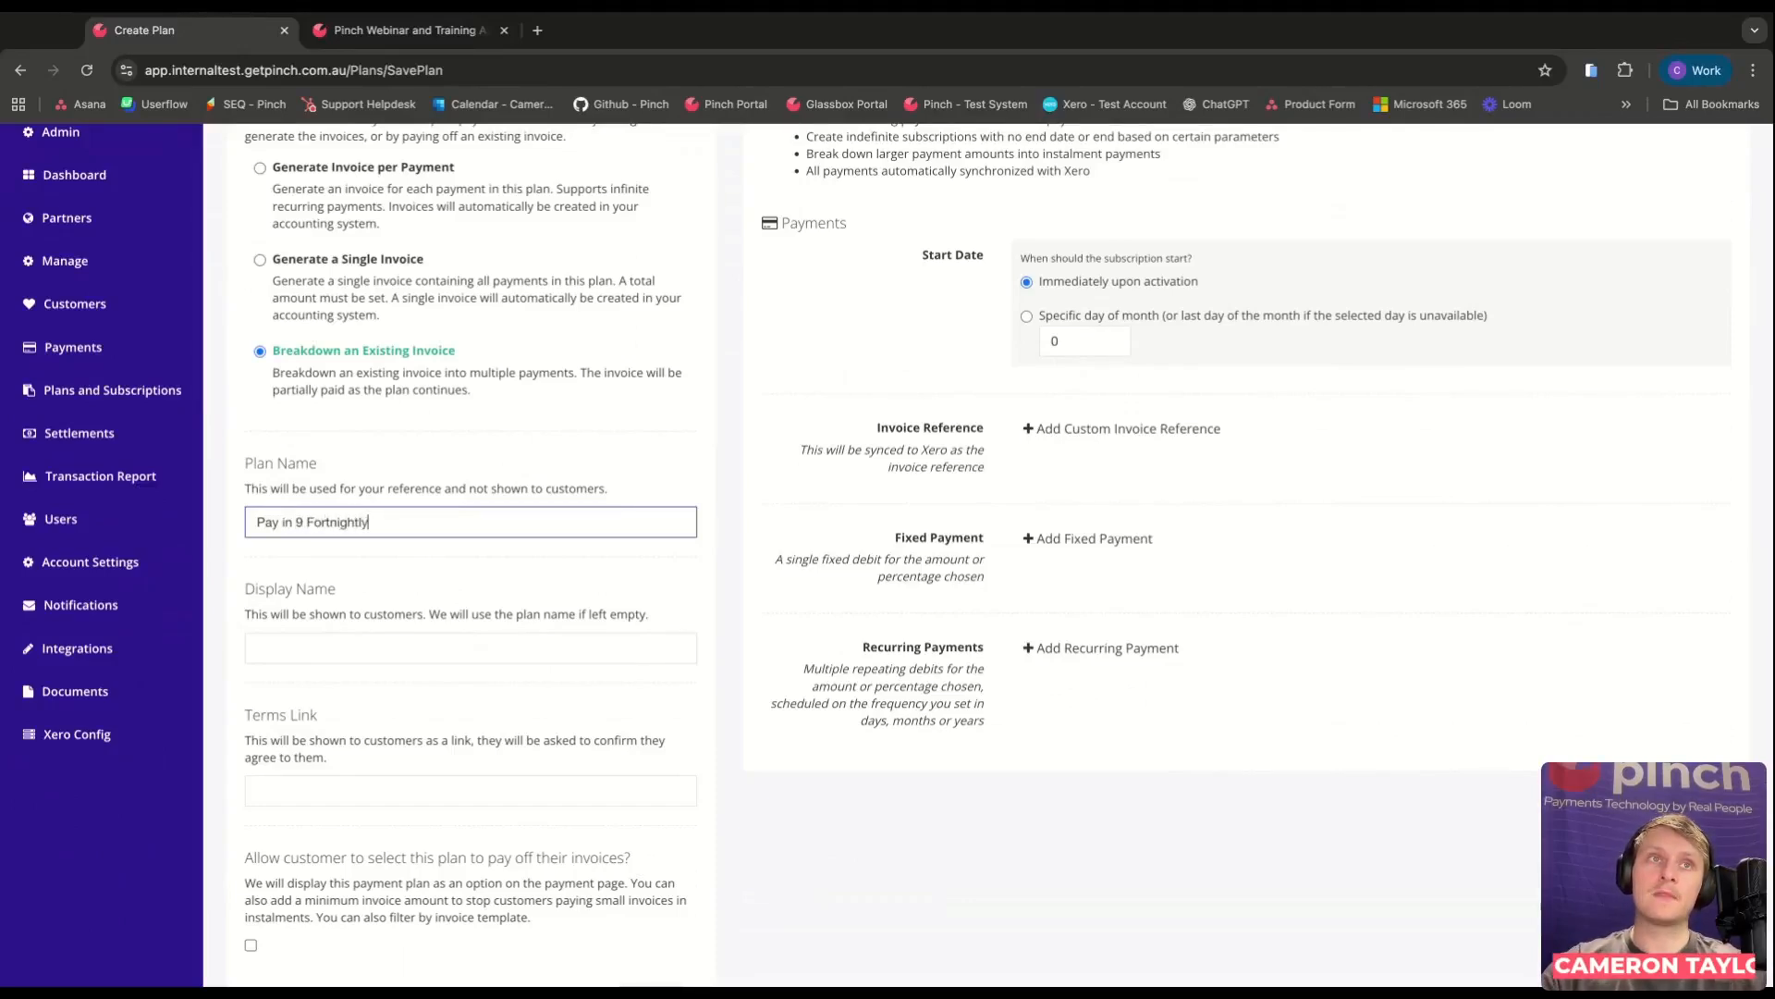
triple_click(413, 523)
key("ctrl+c")
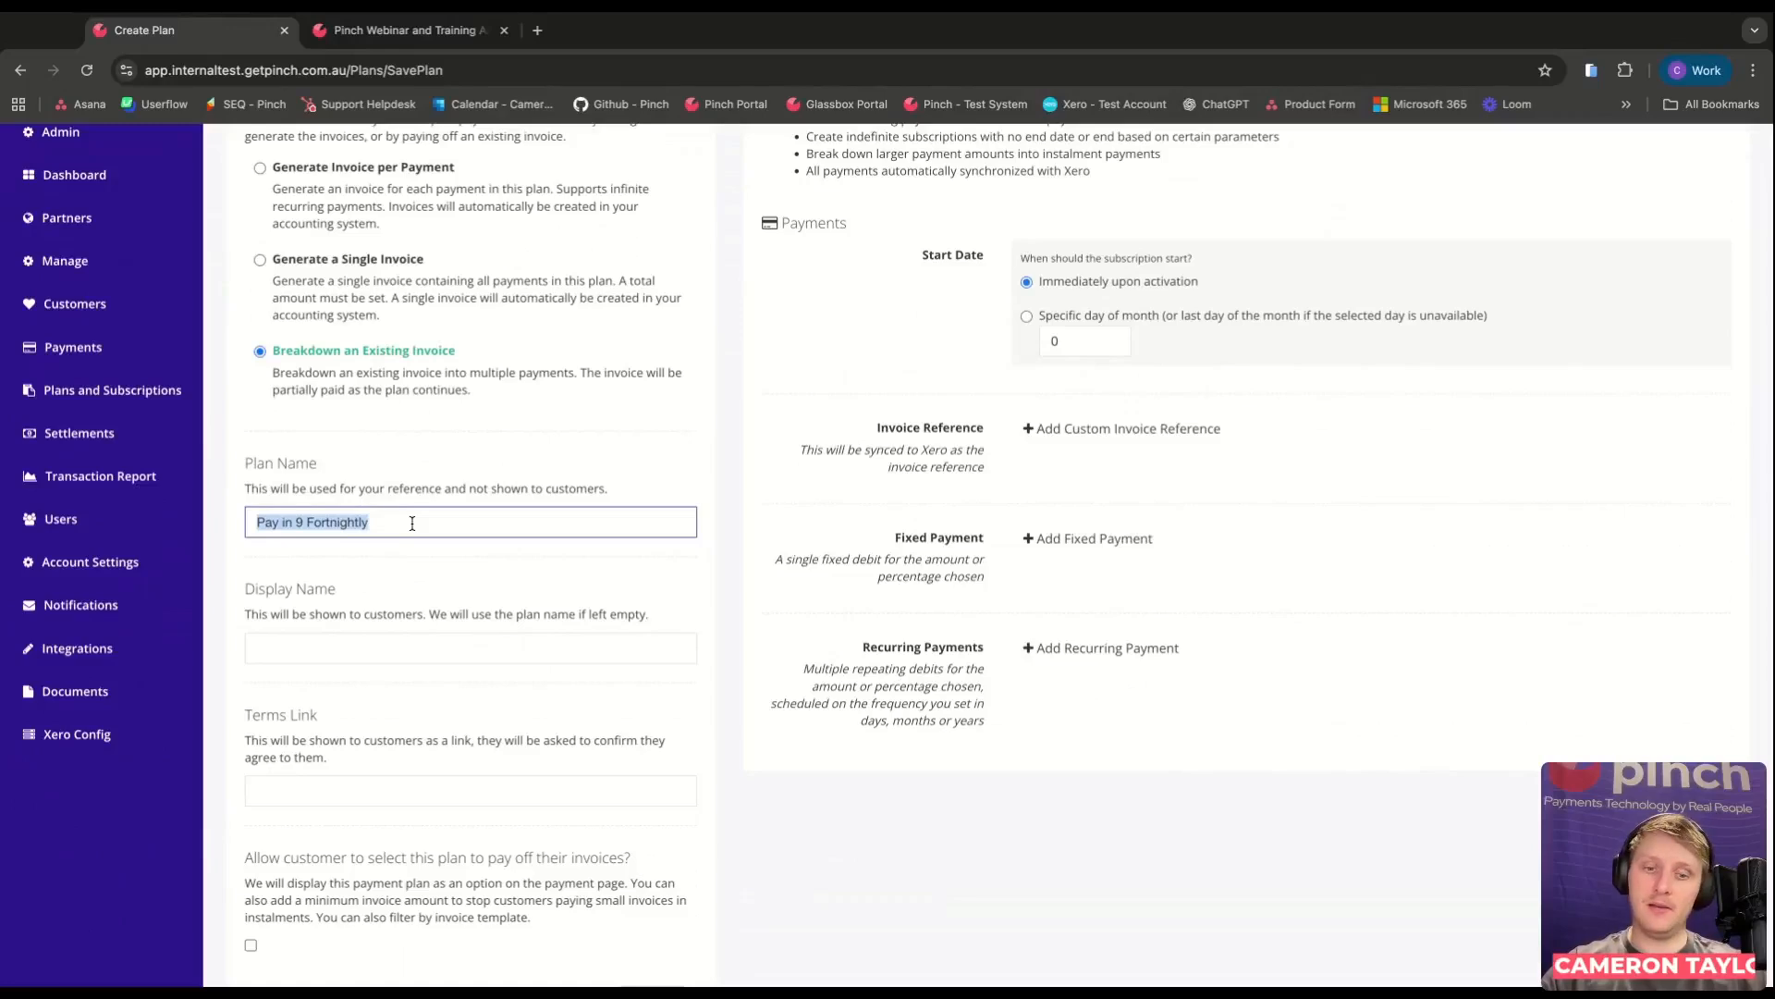
left_click(294, 644)
key("ctrl+v")
left_click(419, 564)
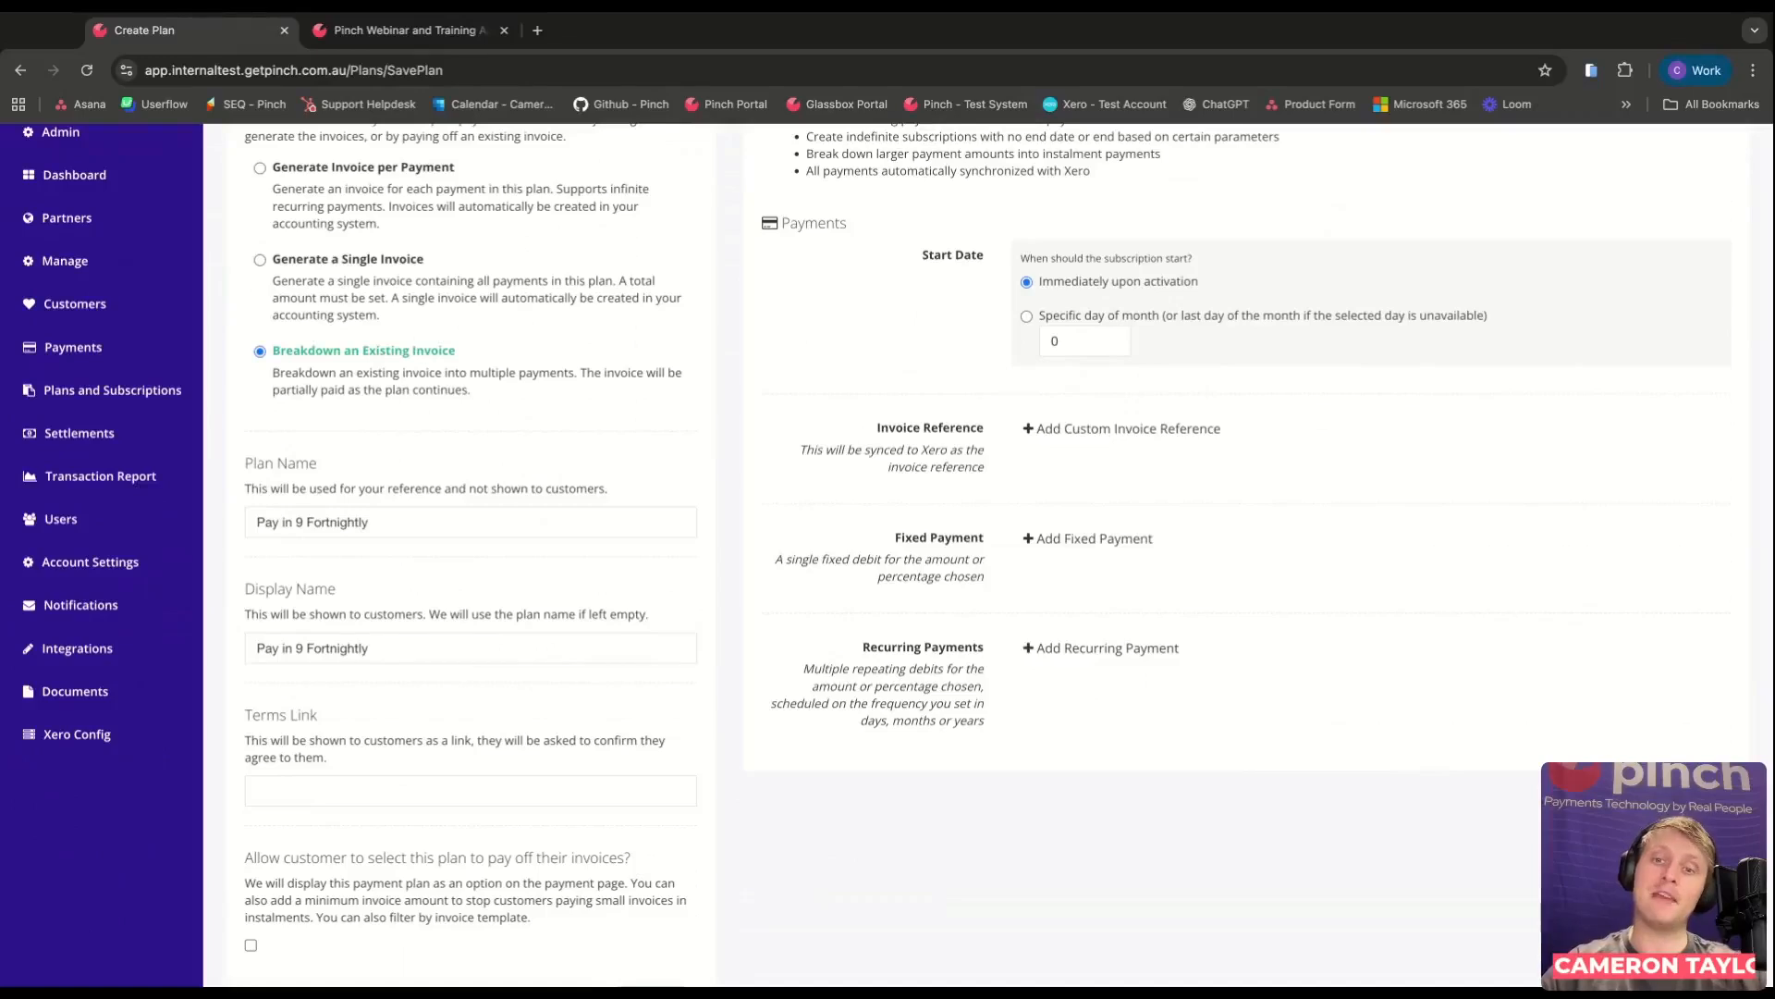
Read the description of the option that lets customers select this plan to pay off their invoices.
scroll(456, 578, "down", 1)
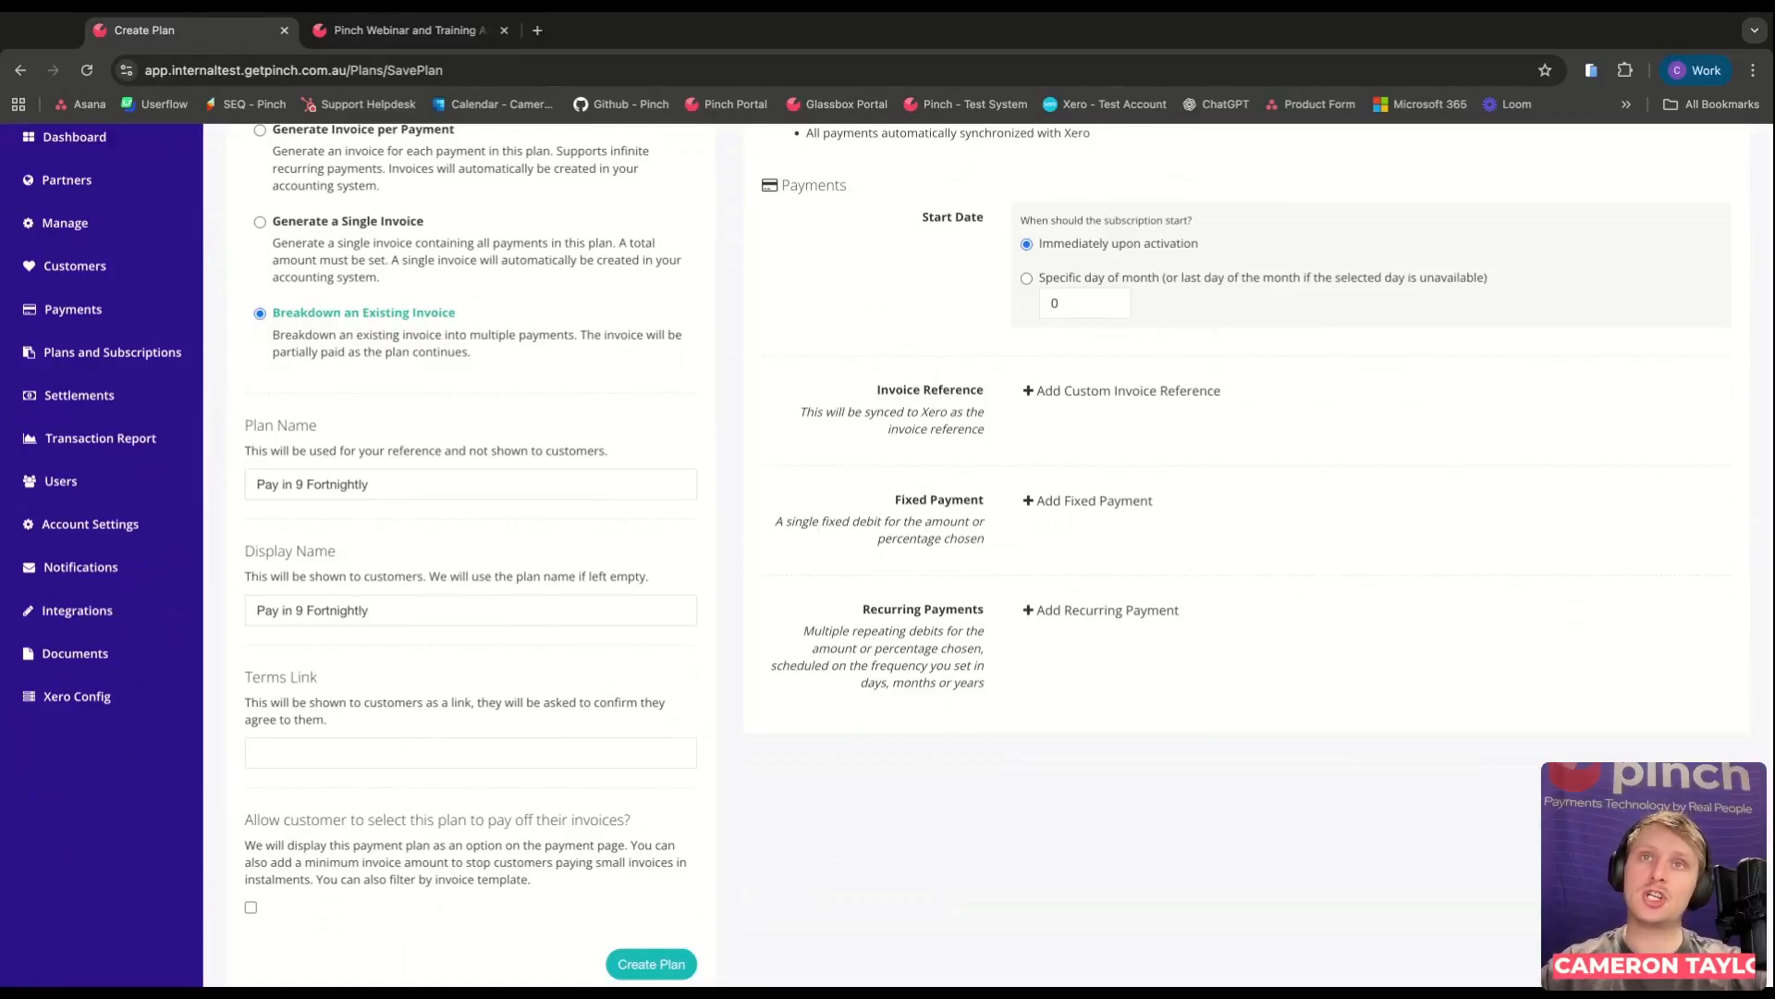
scroll(582, 613, "down", 3)
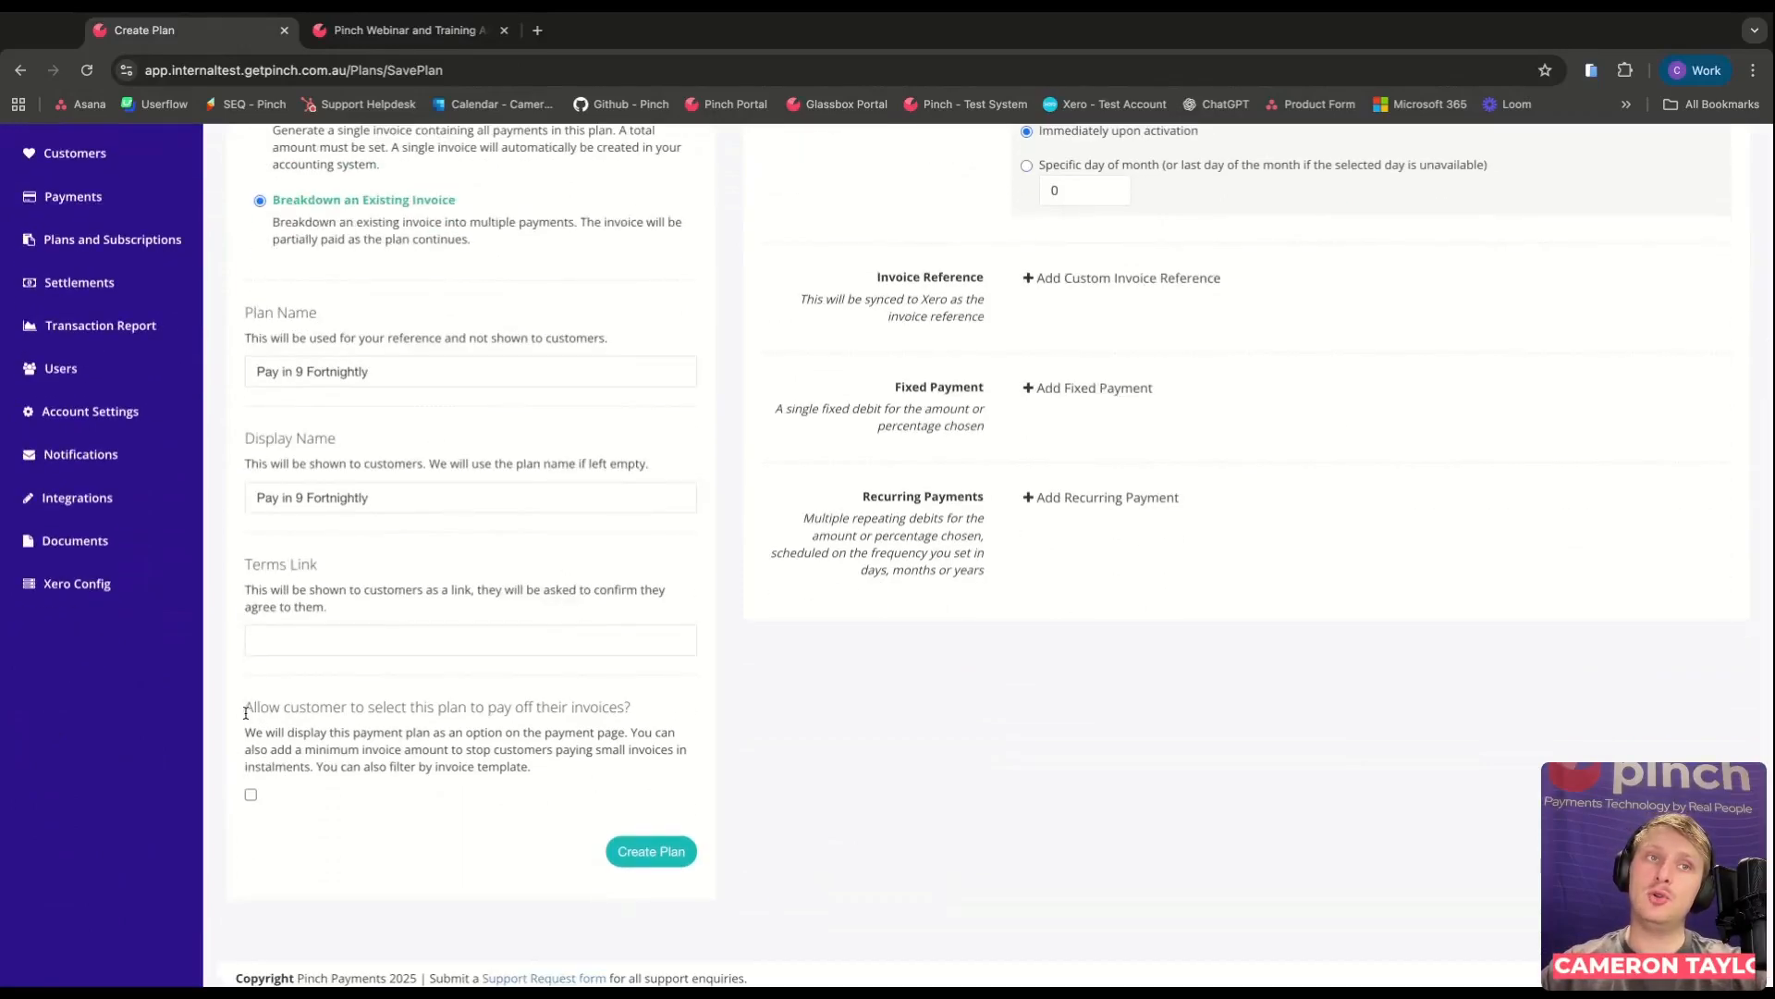
left_click_drag(245, 713, 561, 785)
left_click(567, 781)
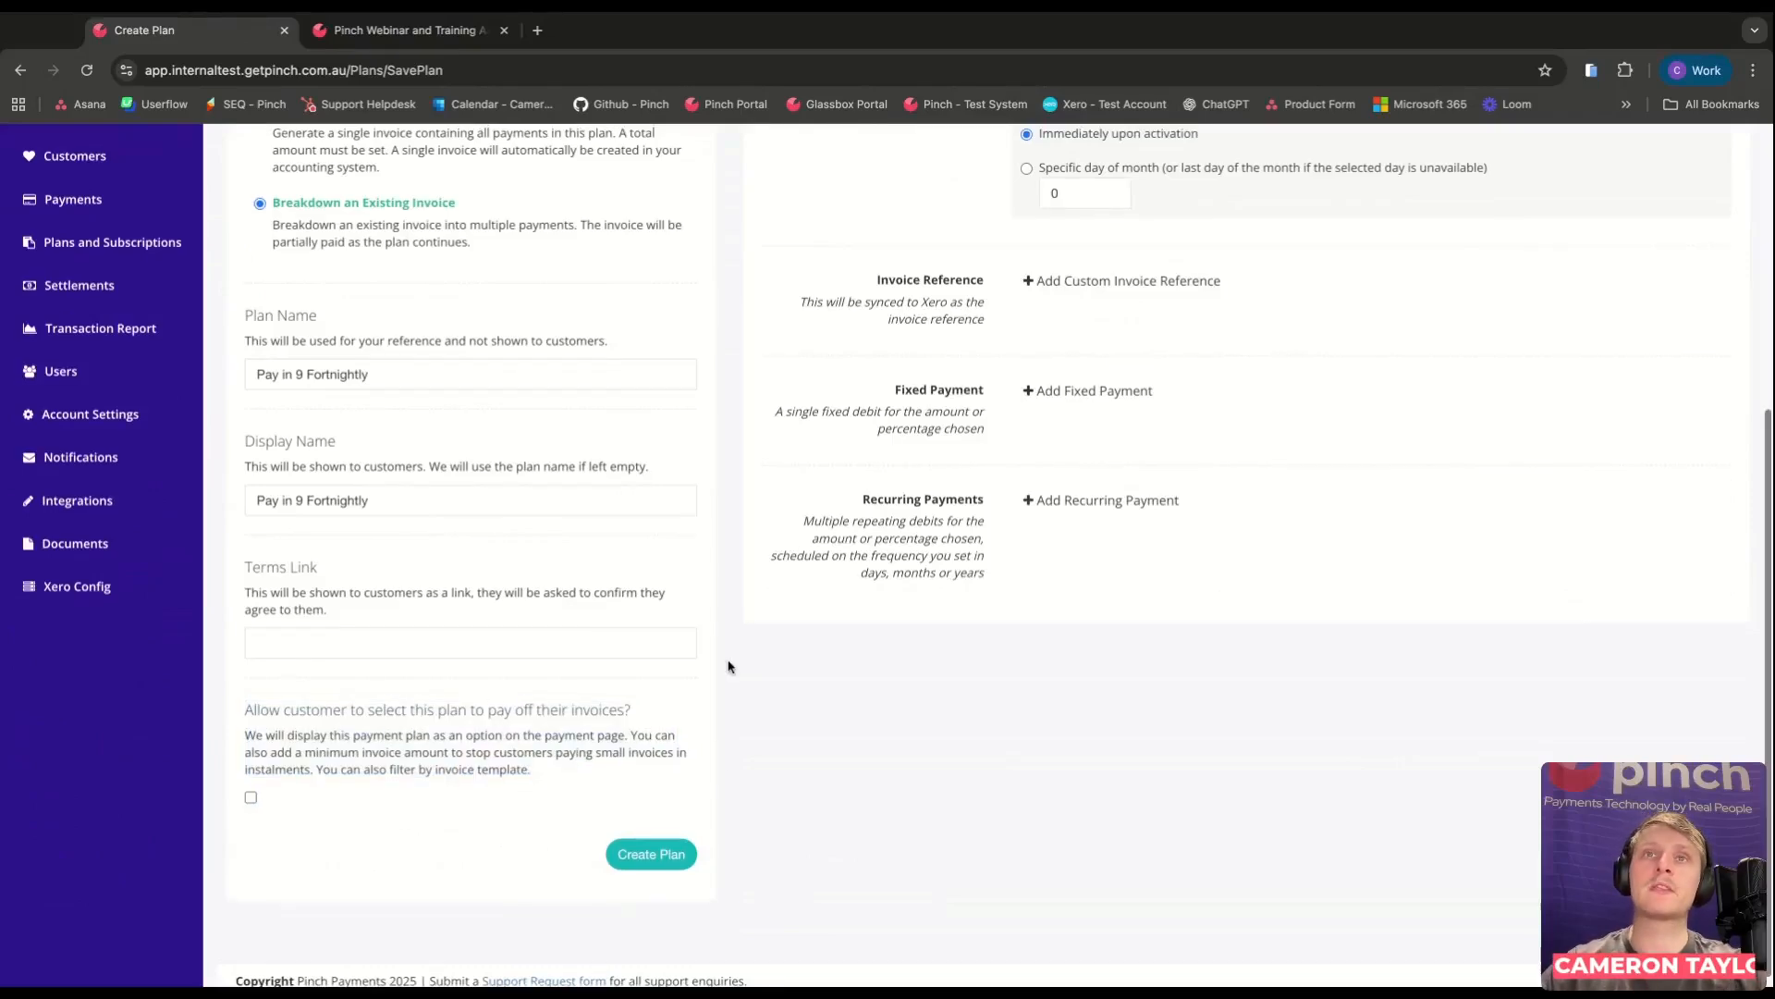
Add a recurring payment to the Pay in 9 Fortnightly plan.
scroll(727, 666, "up", 1)
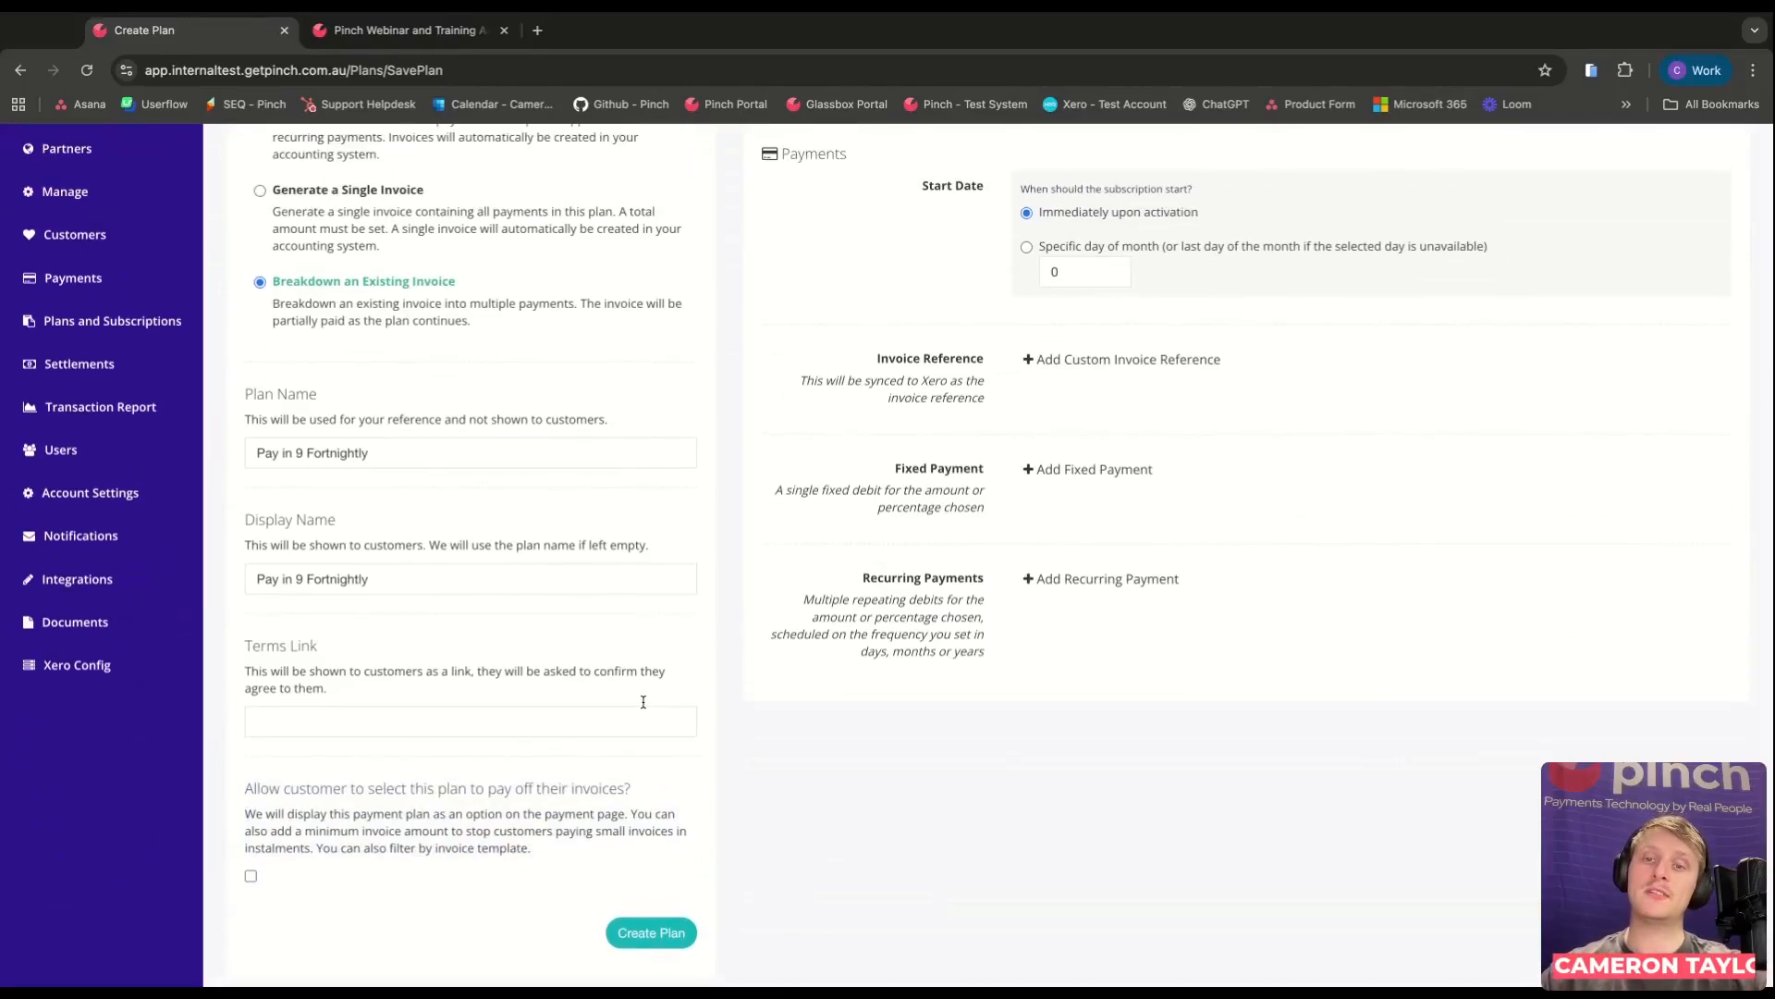
scroll(1139, 820, "up", 1)
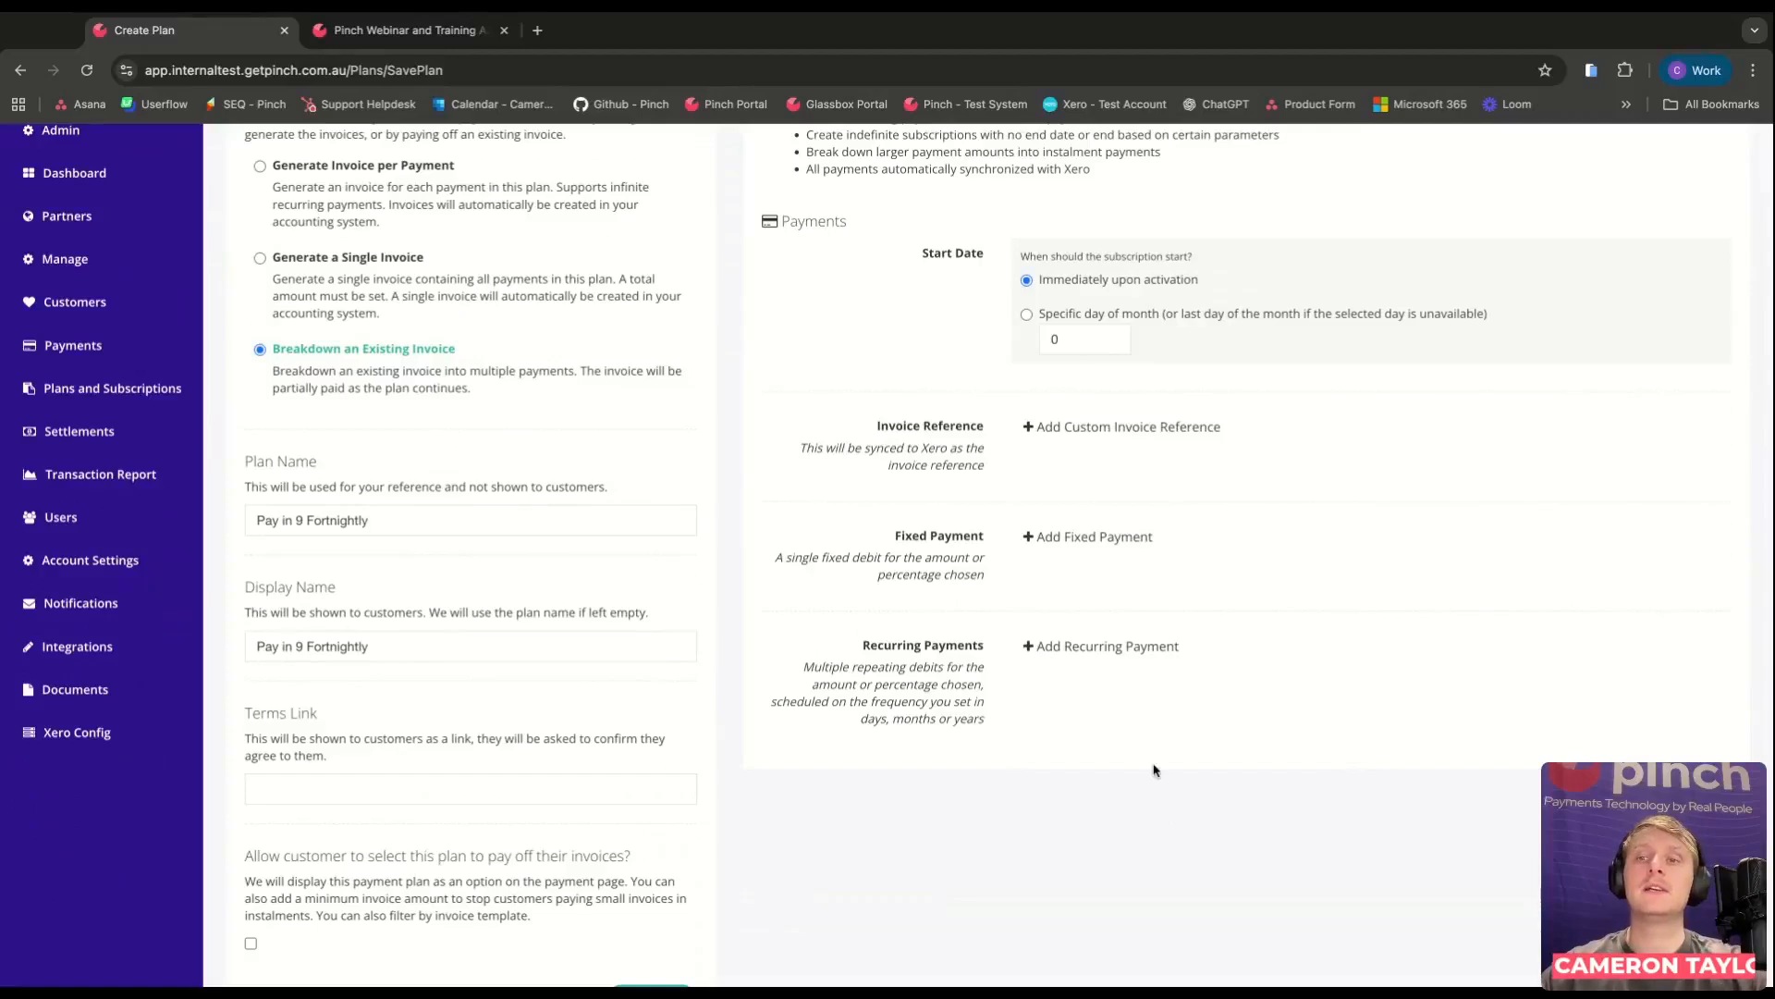
scroll(1141, 718, "up", 1)
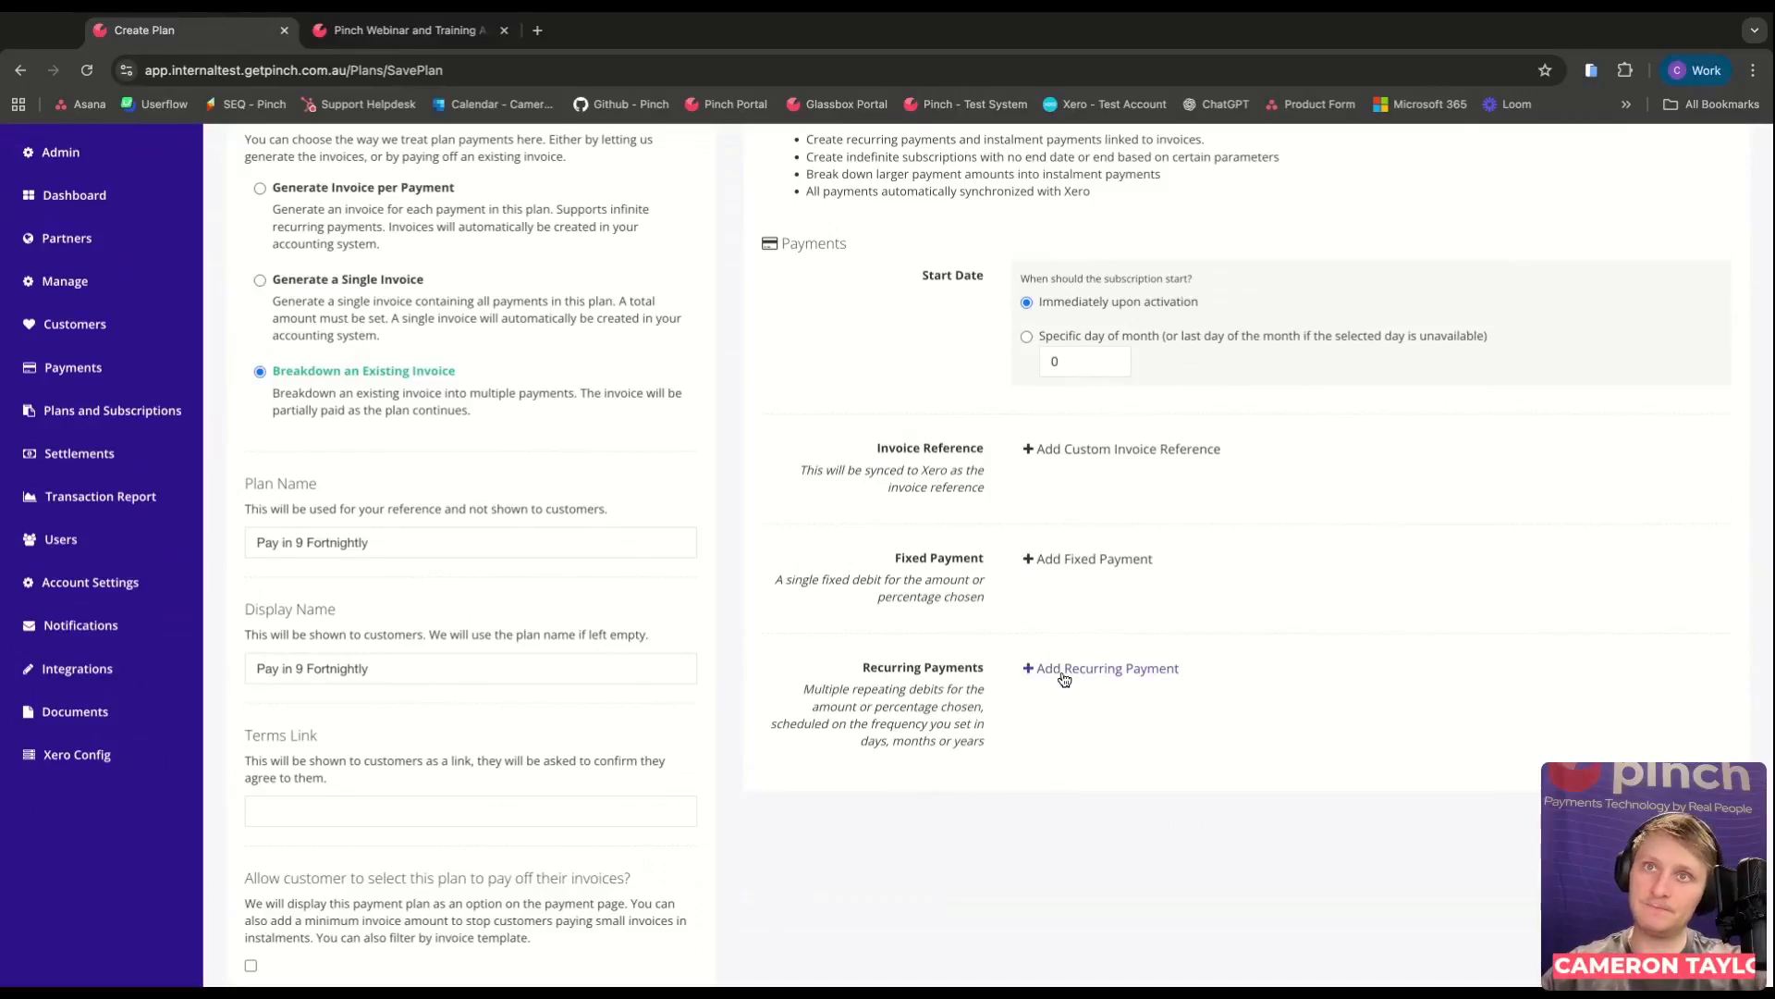
left_click(1107, 668)
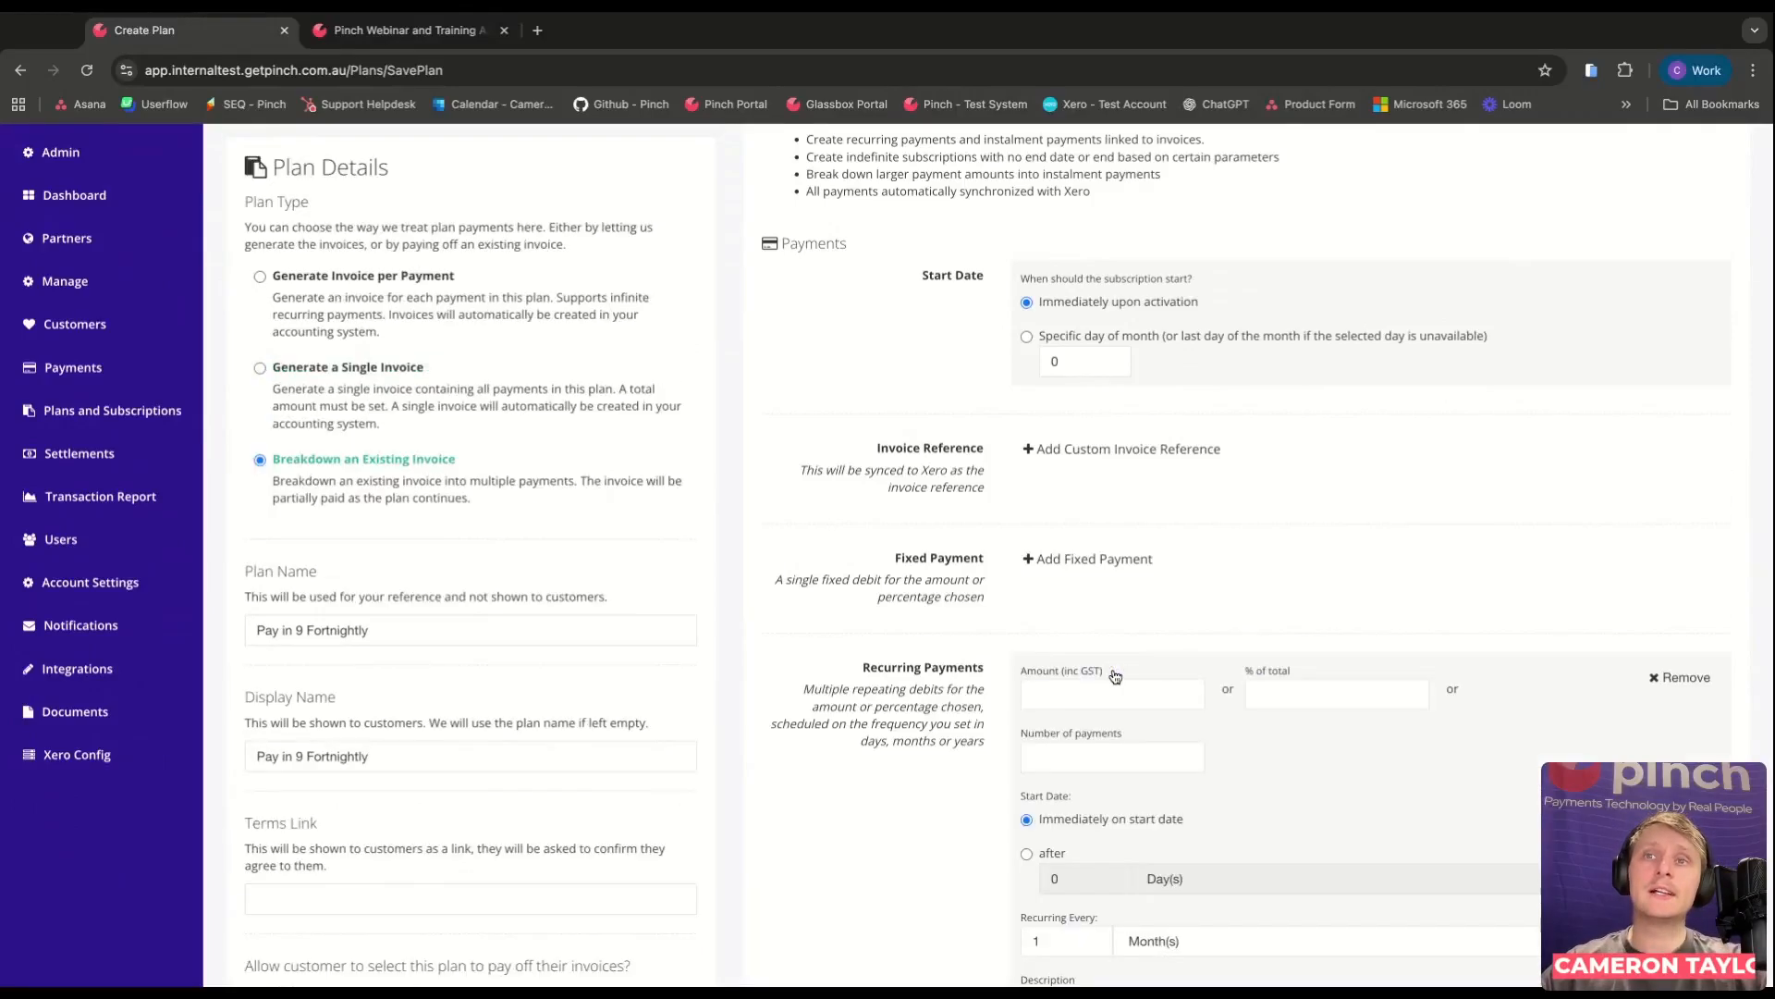
scroll(1092, 666, "down", 2)
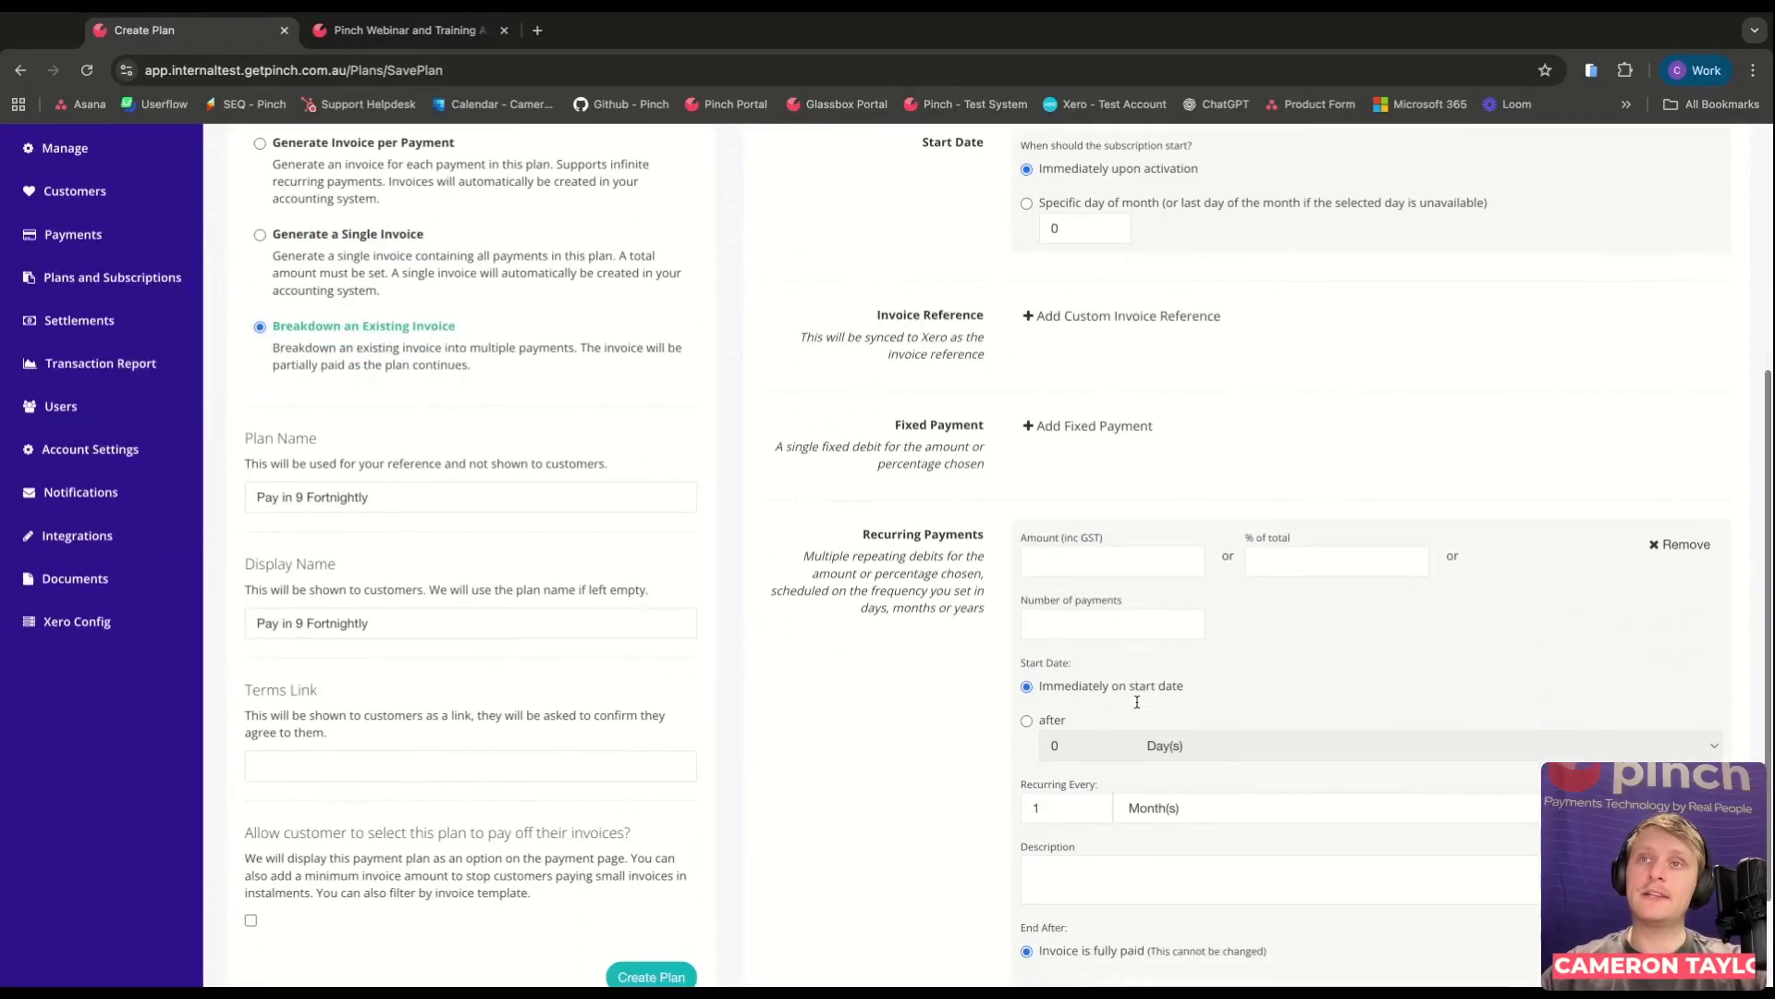
Set the recurring payment's number of payments to 9, leaving its amount and percentage of total blank.
left_click(1051, 564)
left_click(1324, 570)
left_click(1112, 618)
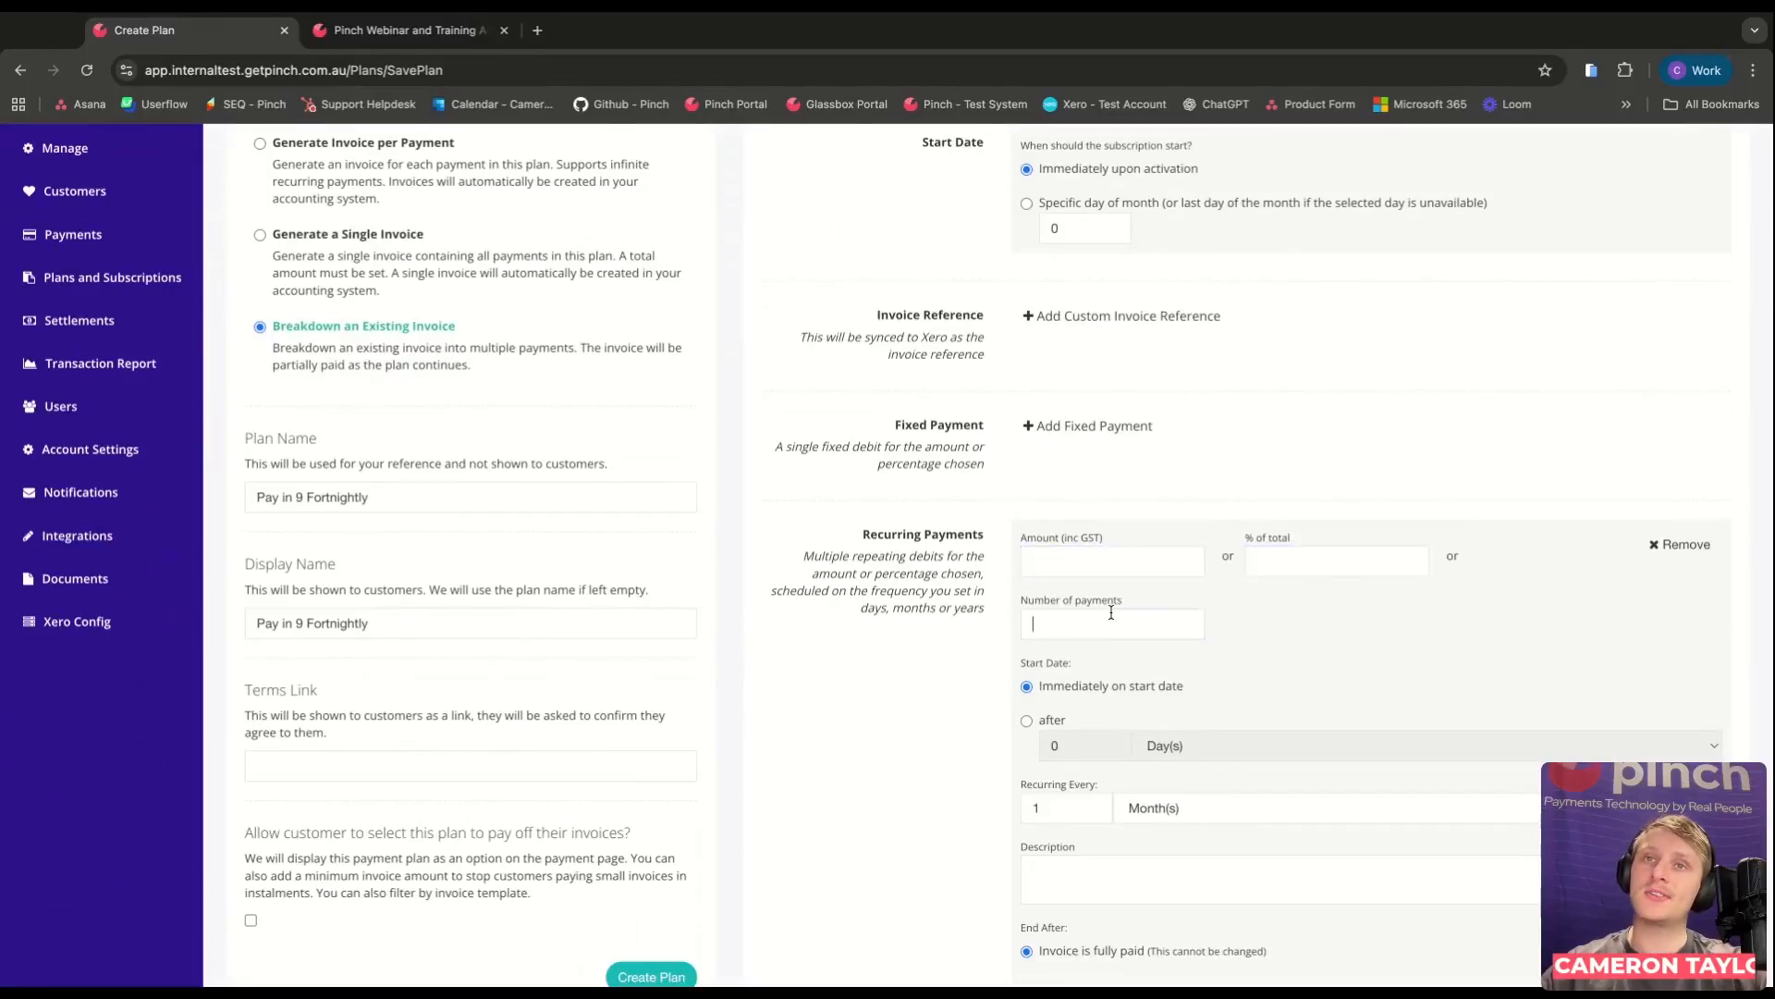
left_click(1076, 559)
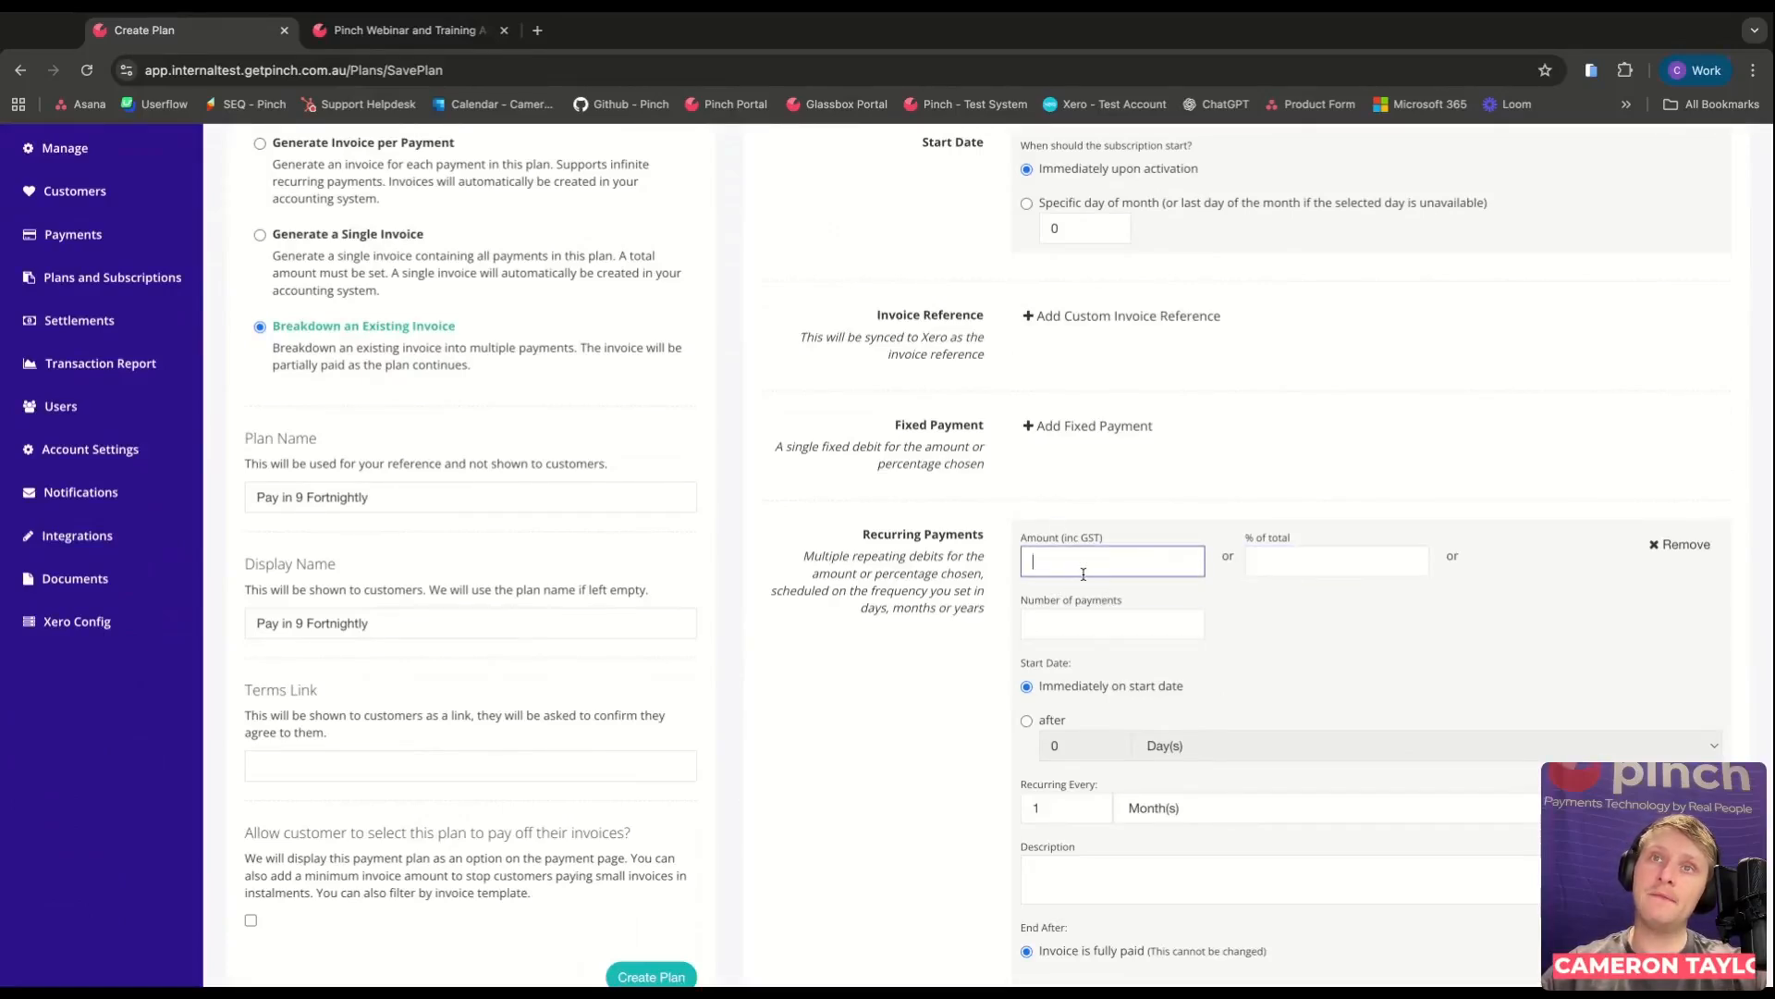
left_click(1321, 560)
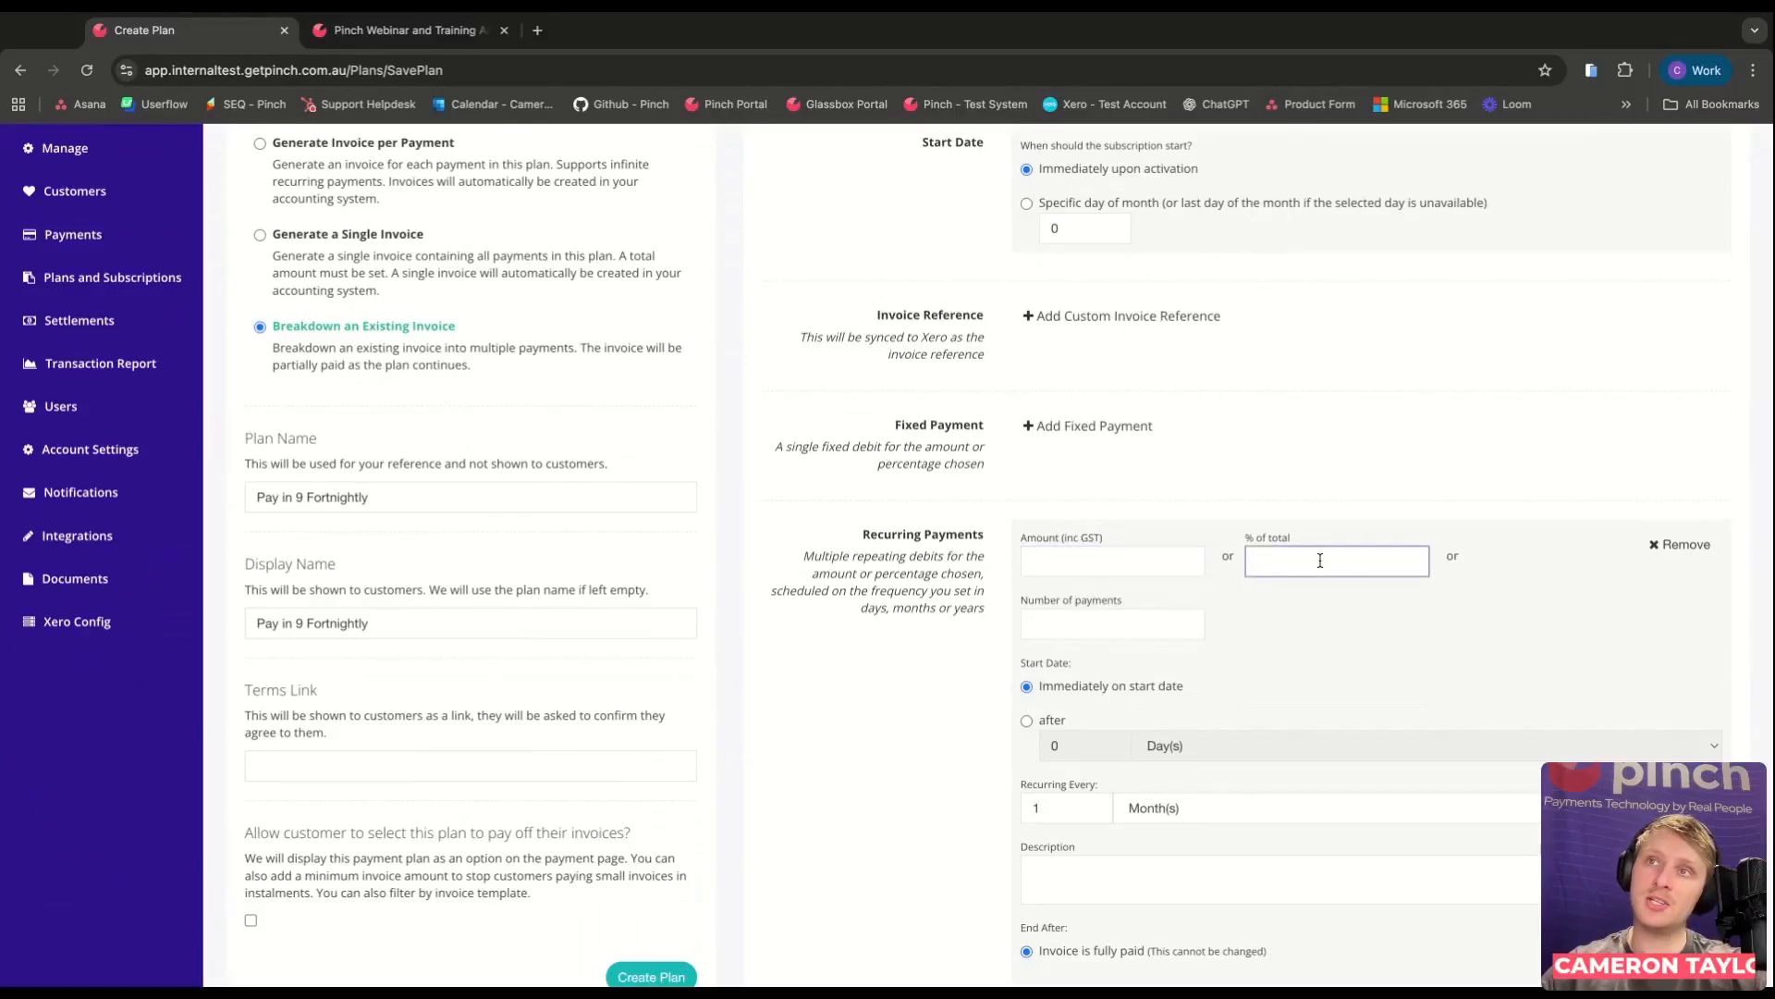
left_click(1080, 619)
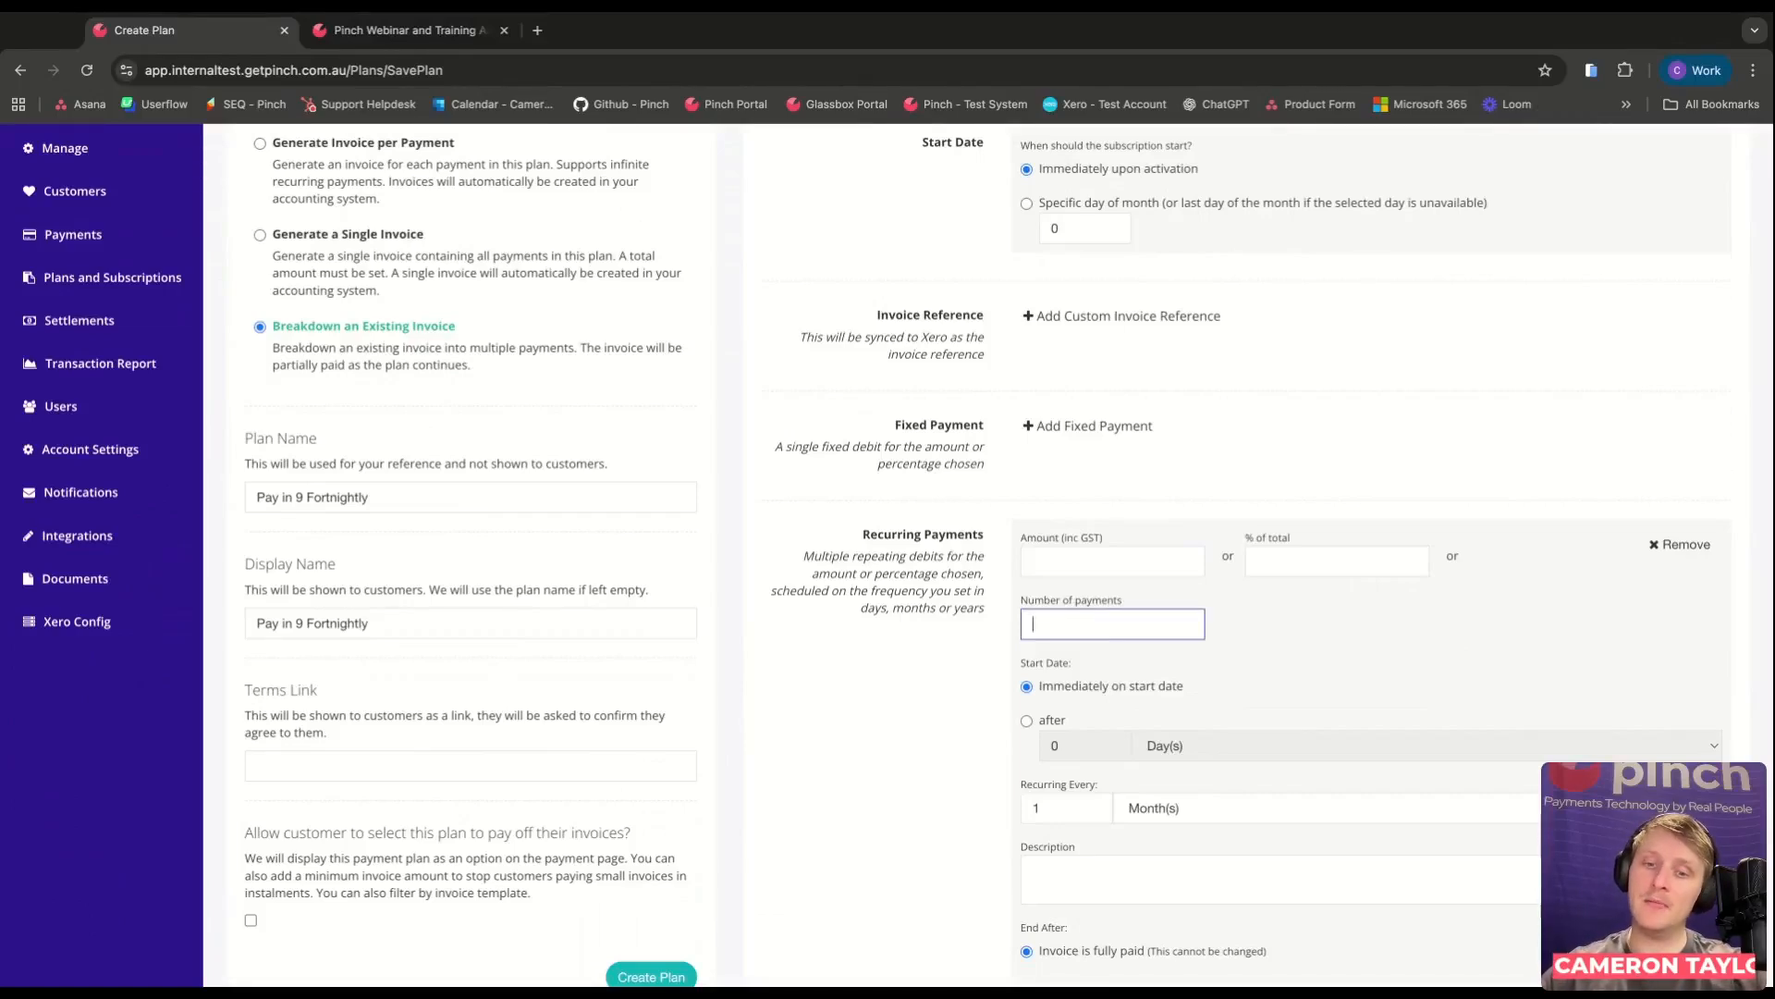
type("9")
left_click(904, 729)
scroll(902, 725, "down", 1)
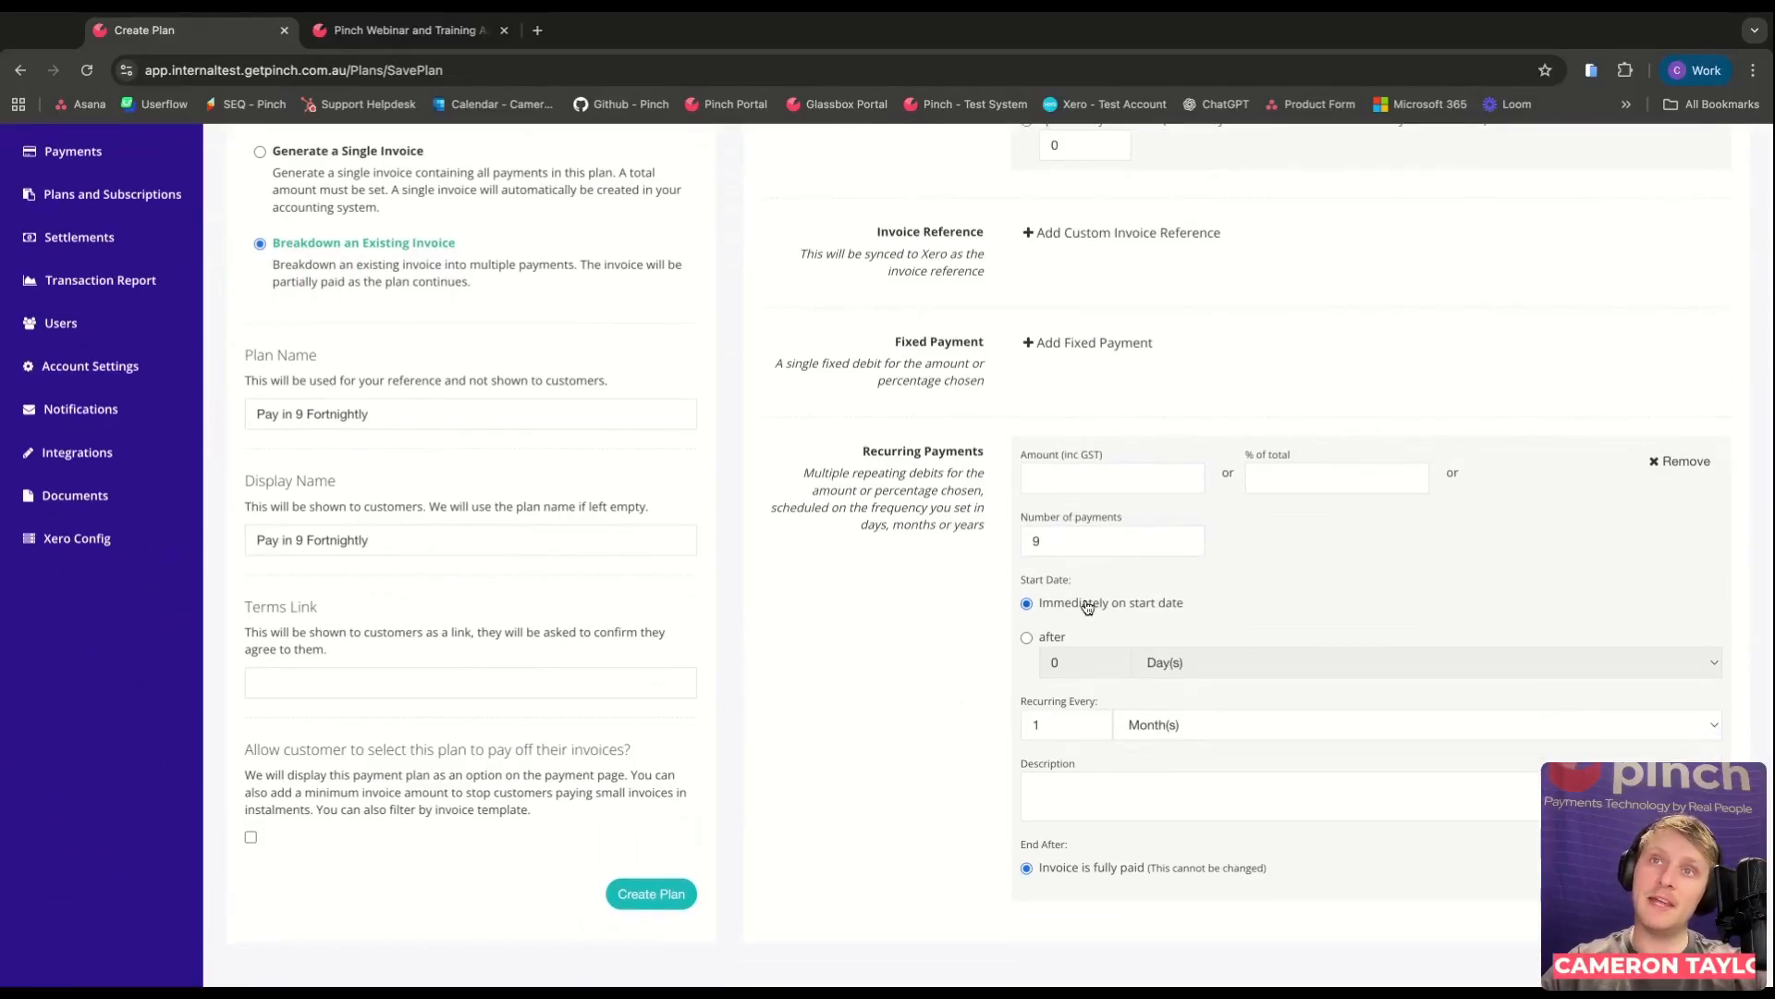
Set the recurring payment to repeat every 14 days and create the plan.
double_click(1055, 729)
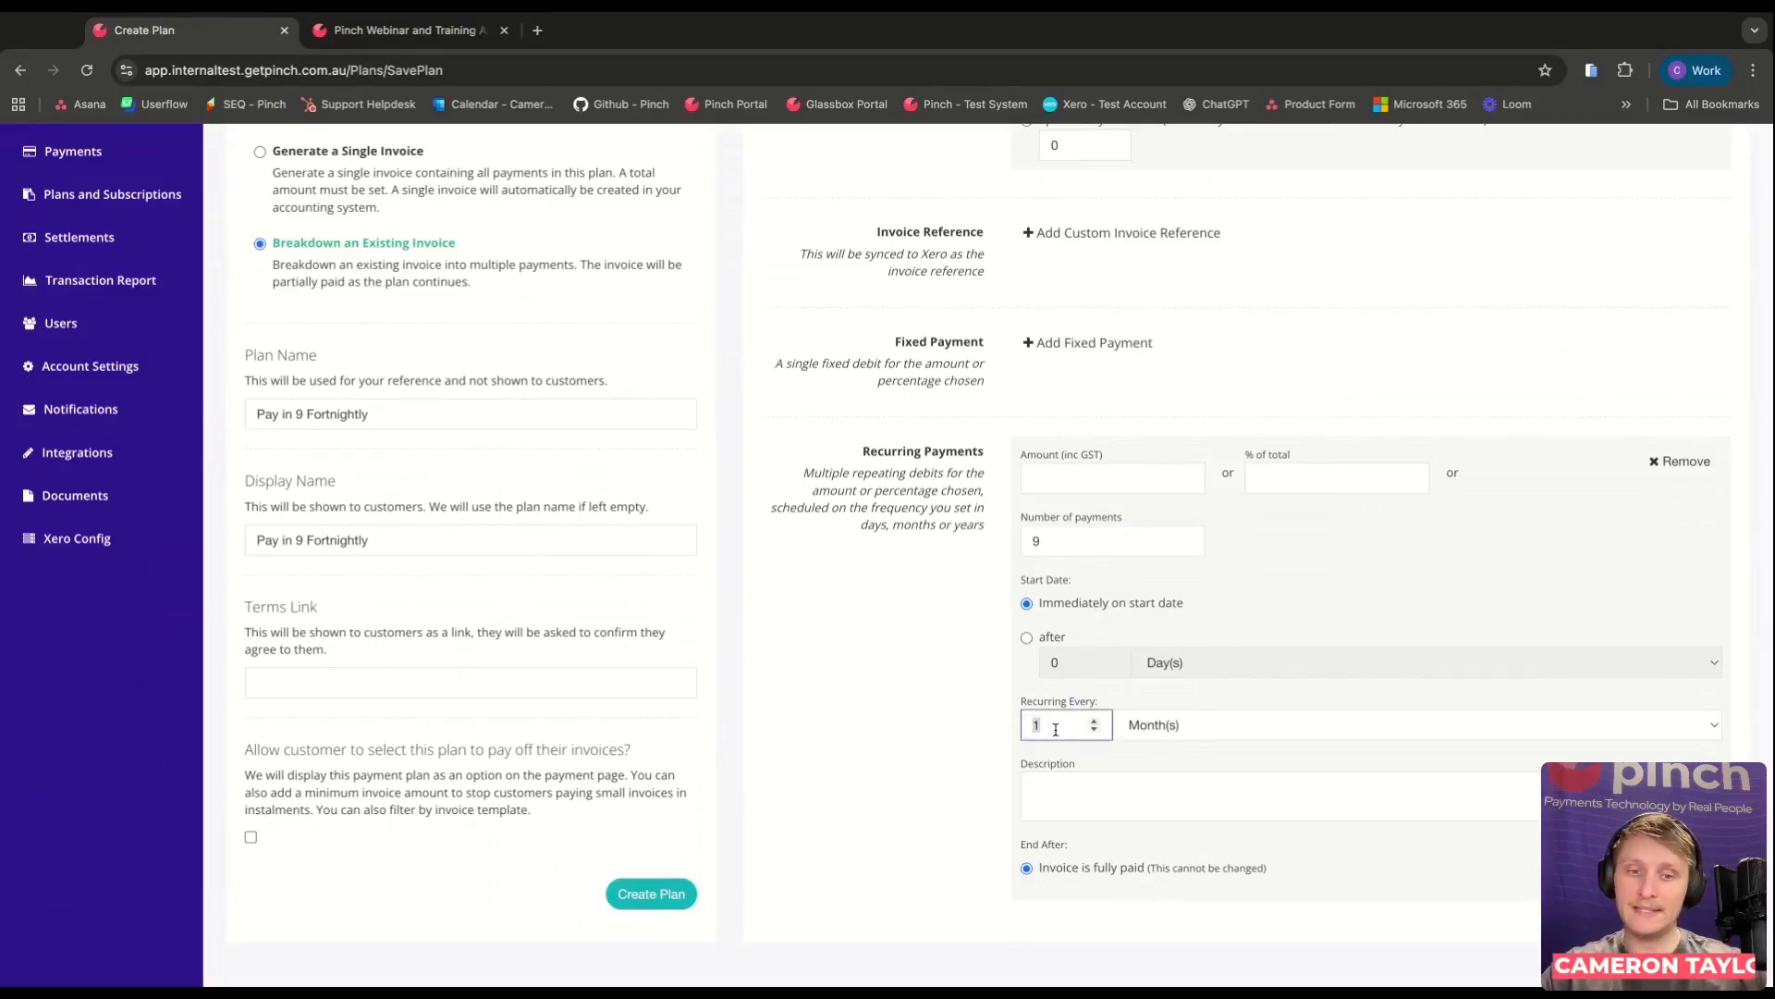
type("14")
key("Tab")
key("d")
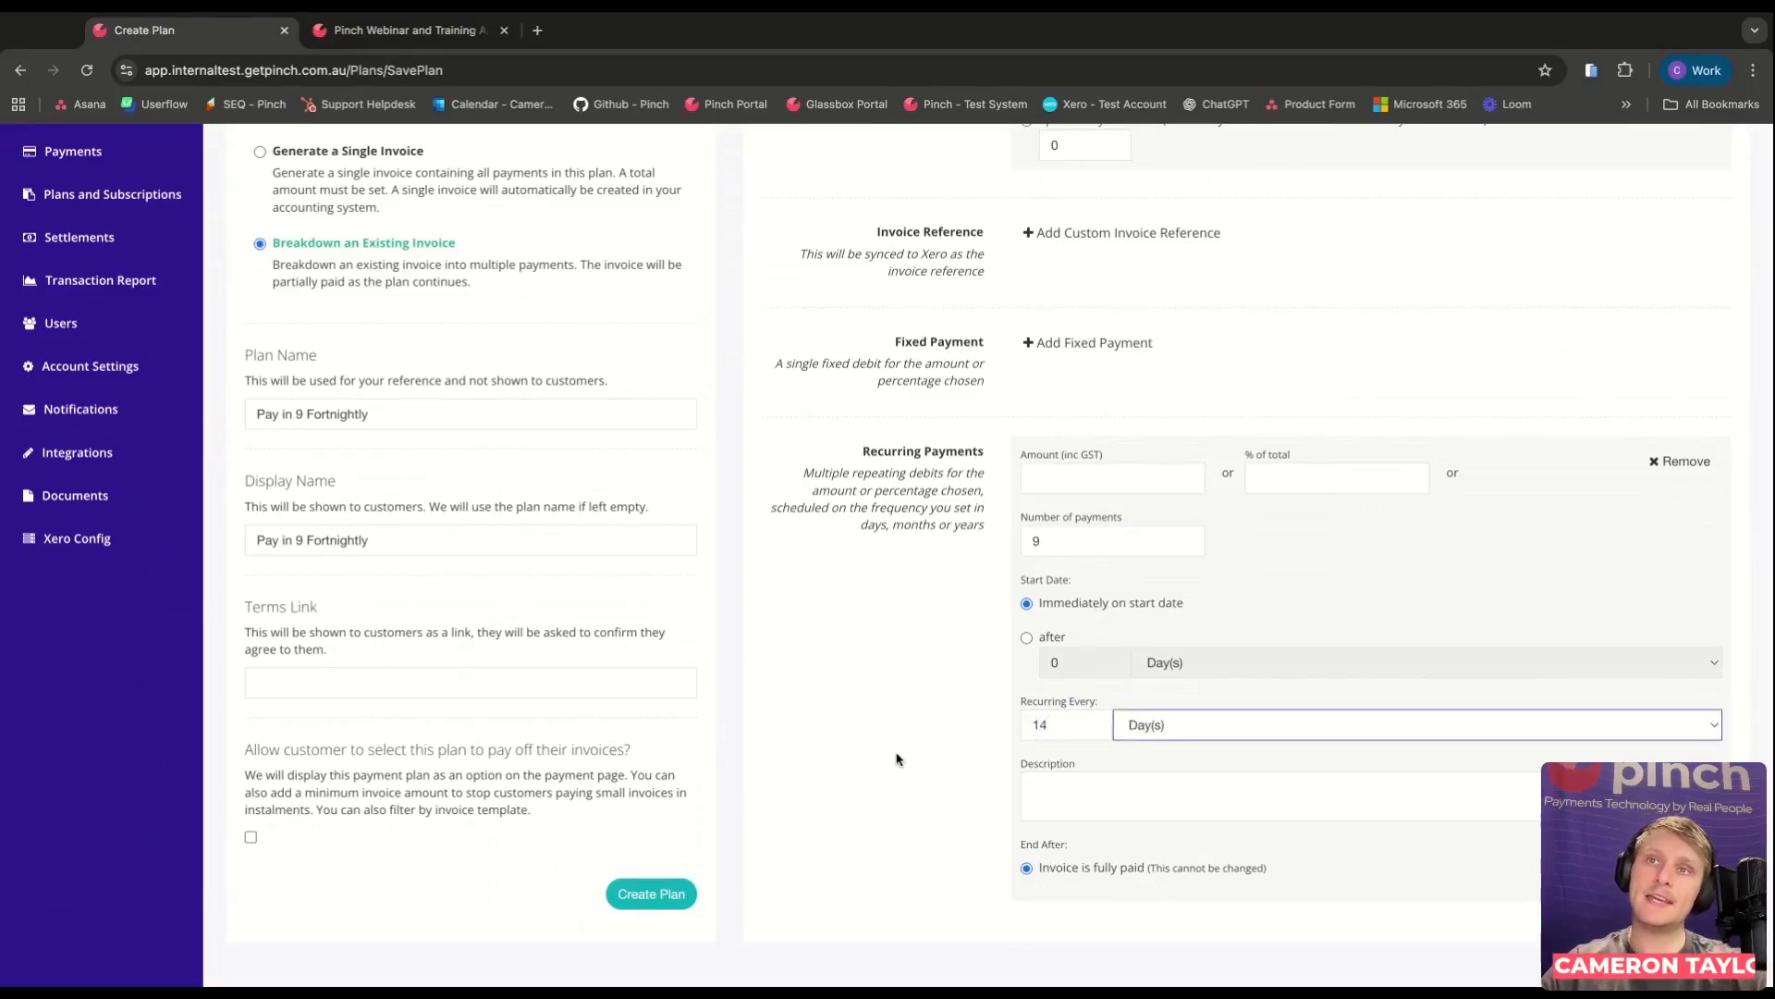
left_click(892, 759)
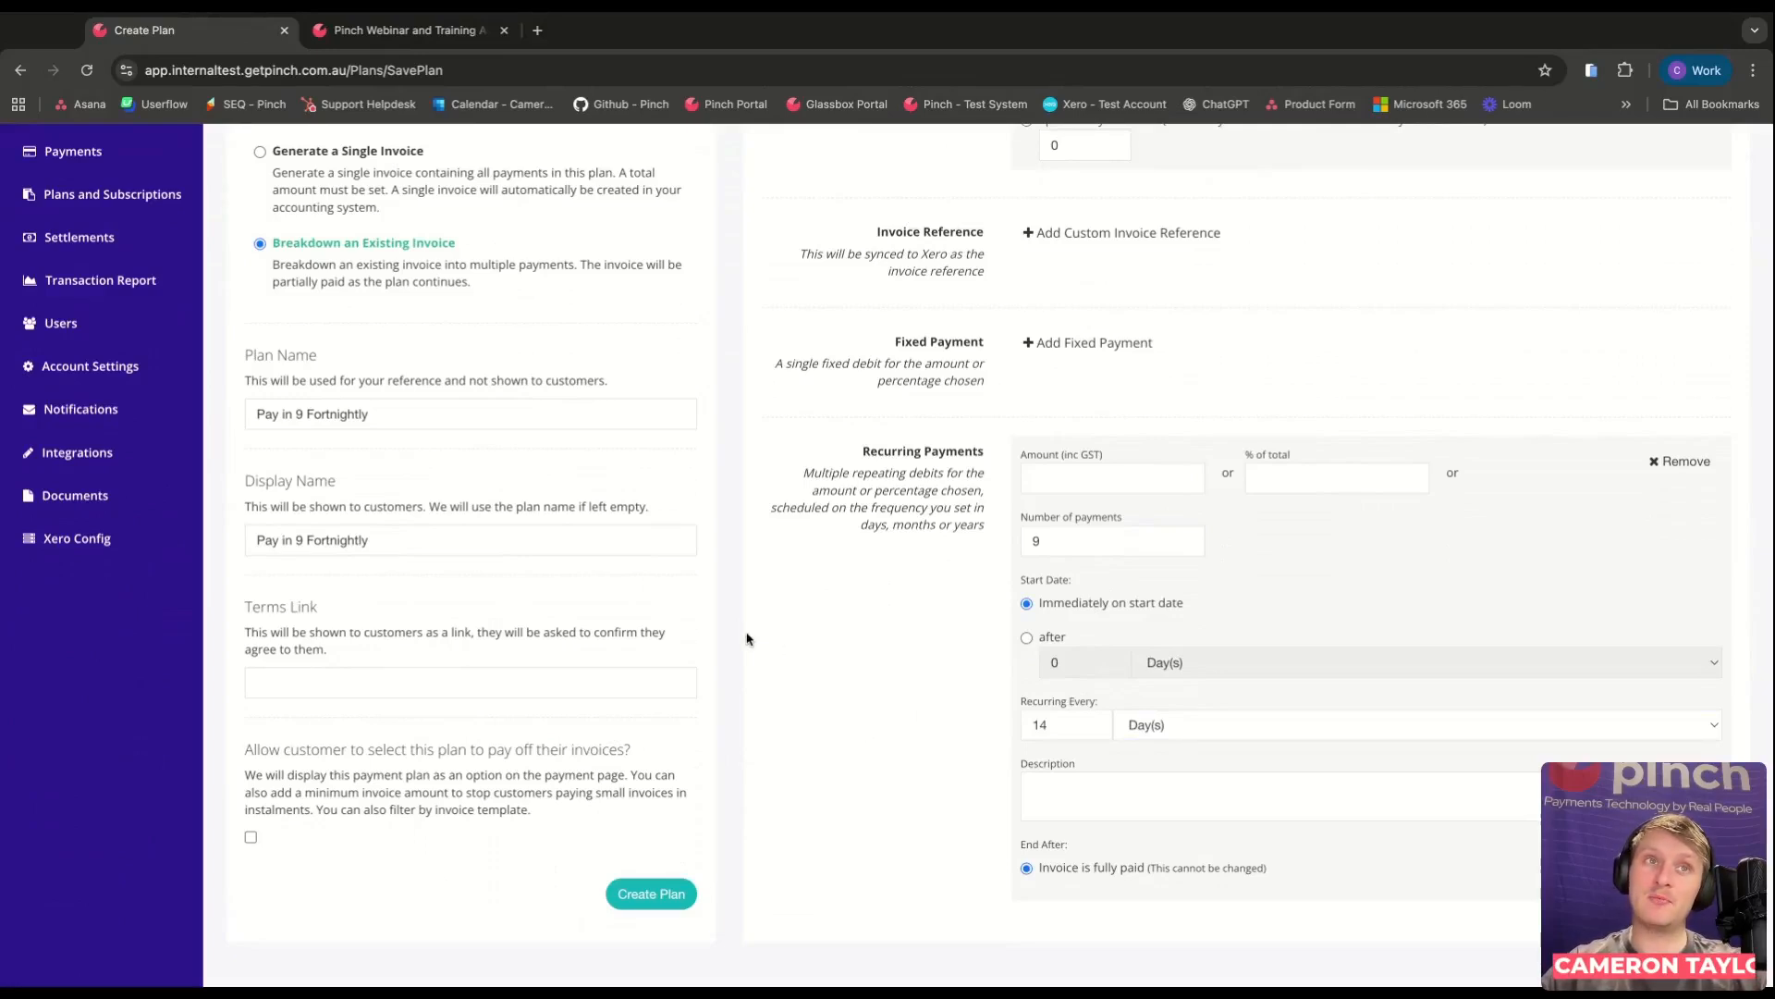
scroll(833, 823, "down", 1)
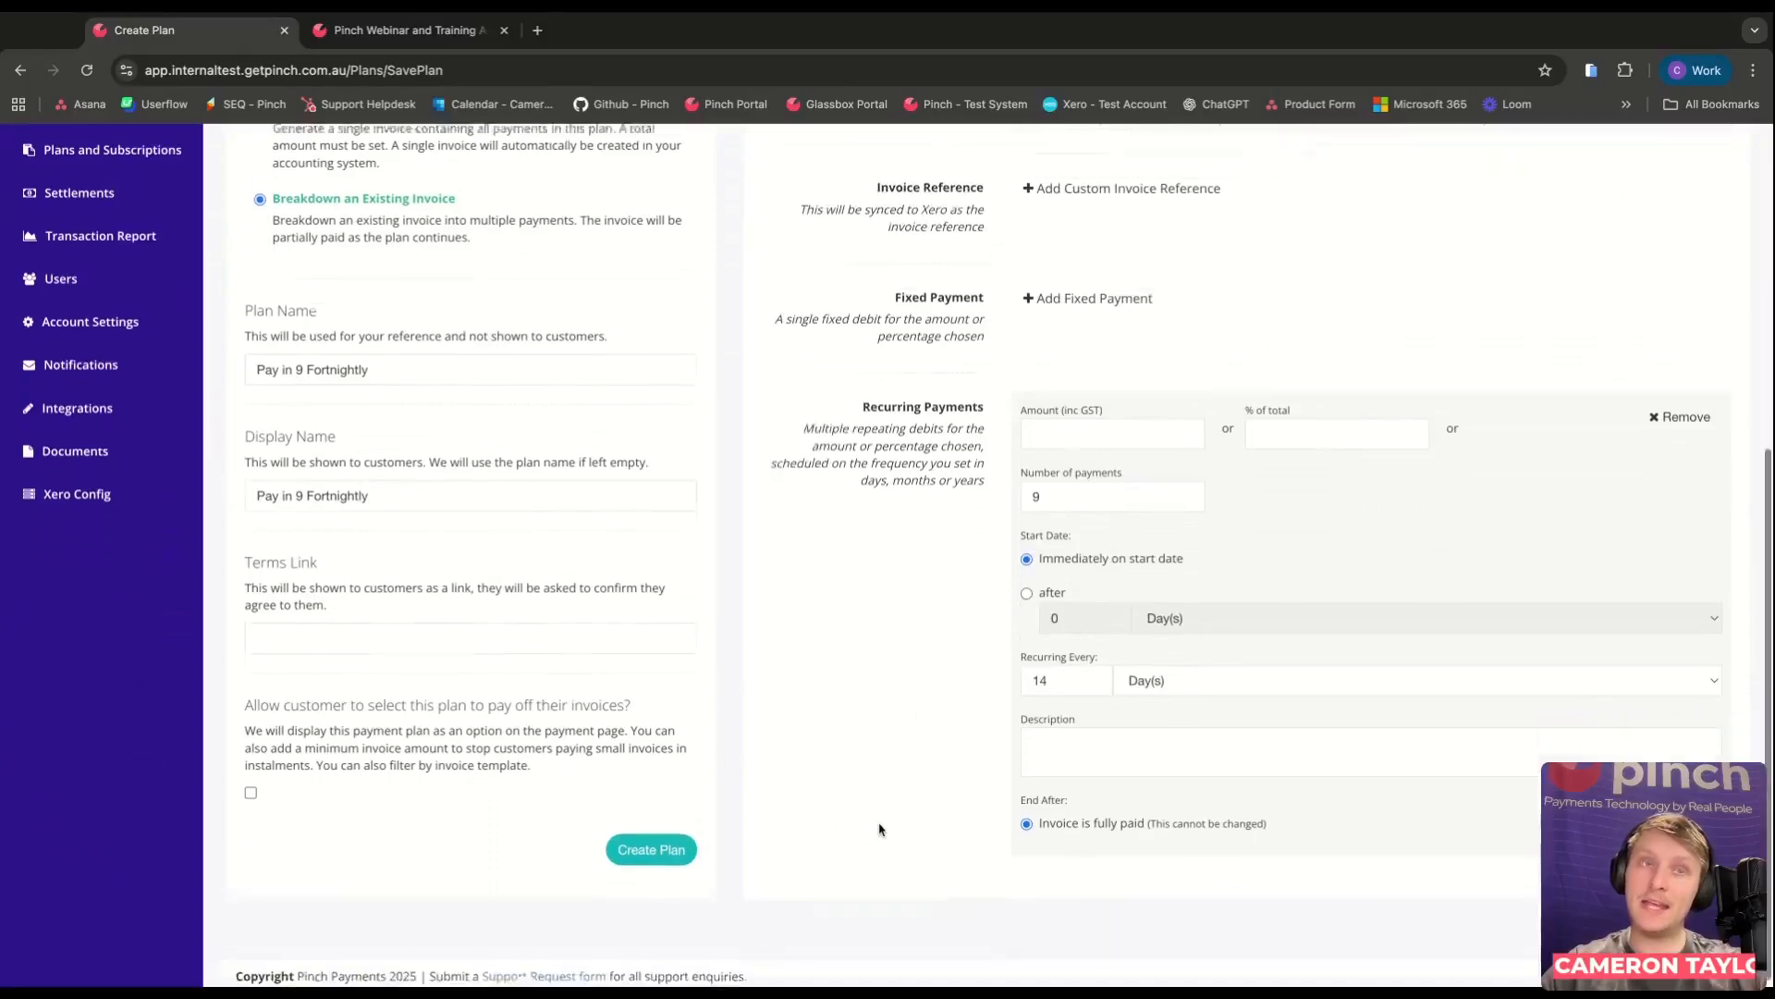
left_click(637, 844)
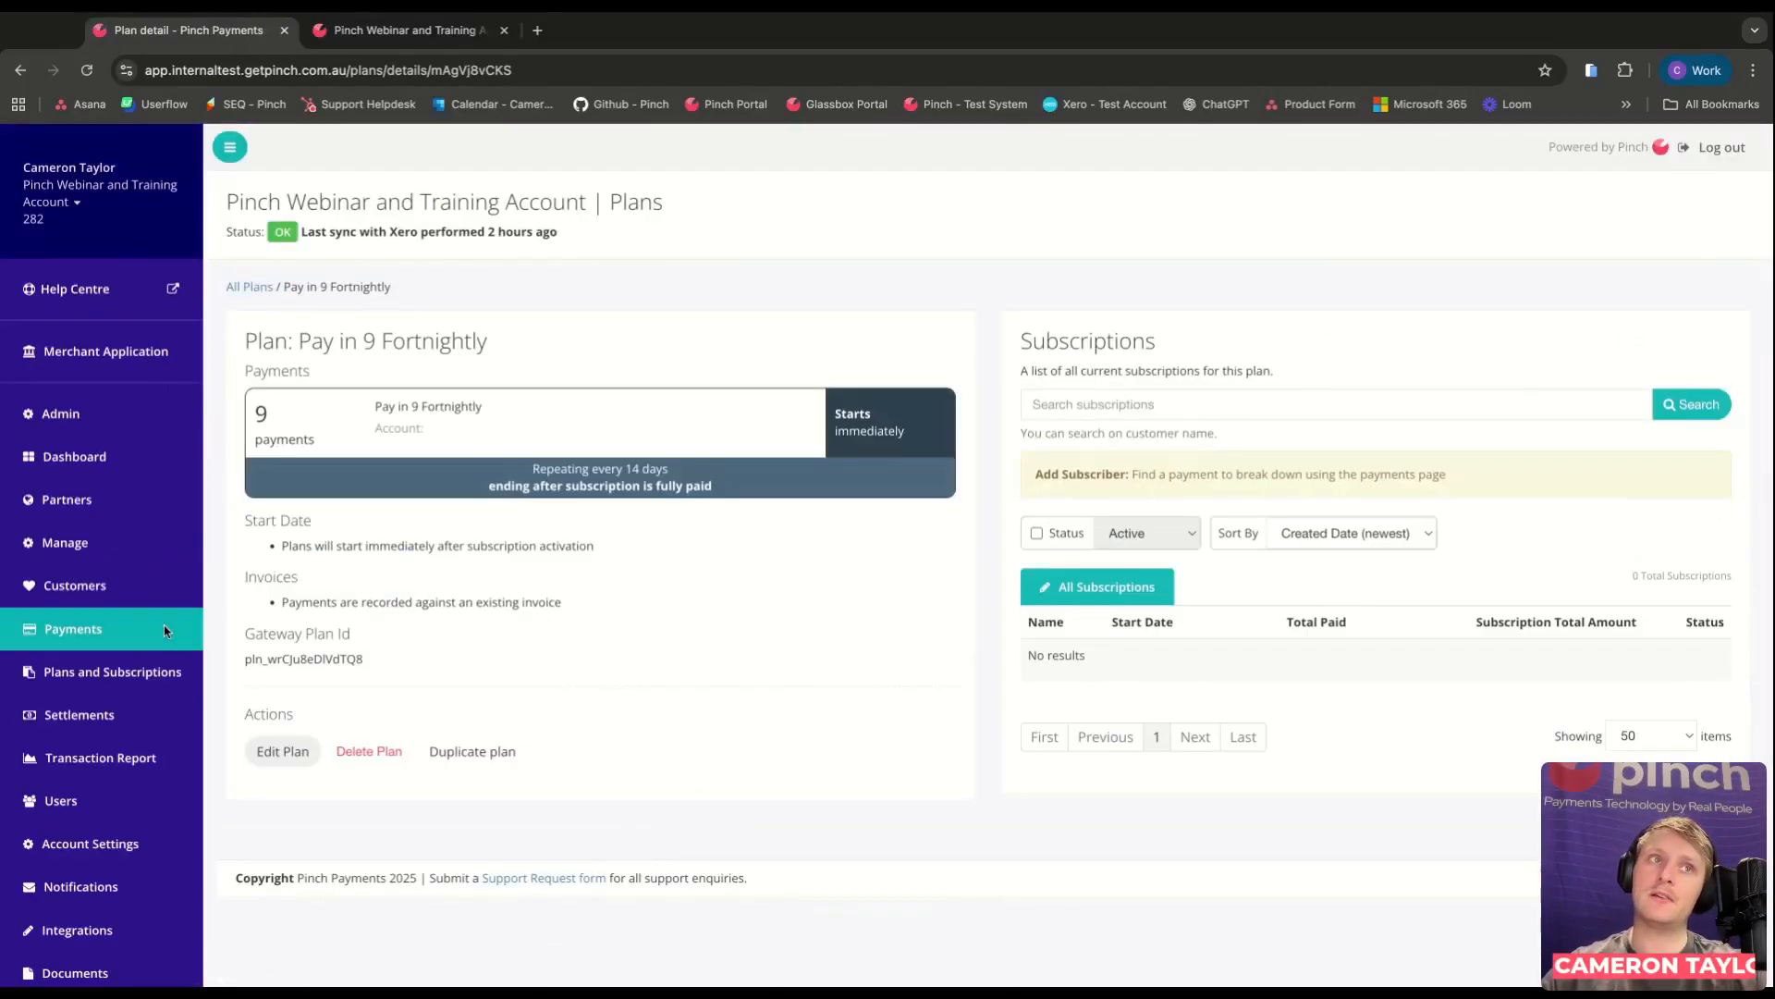
List the account's outstanding payments and open the customer record of one of the overdue invoices.
left_click(74, 629)
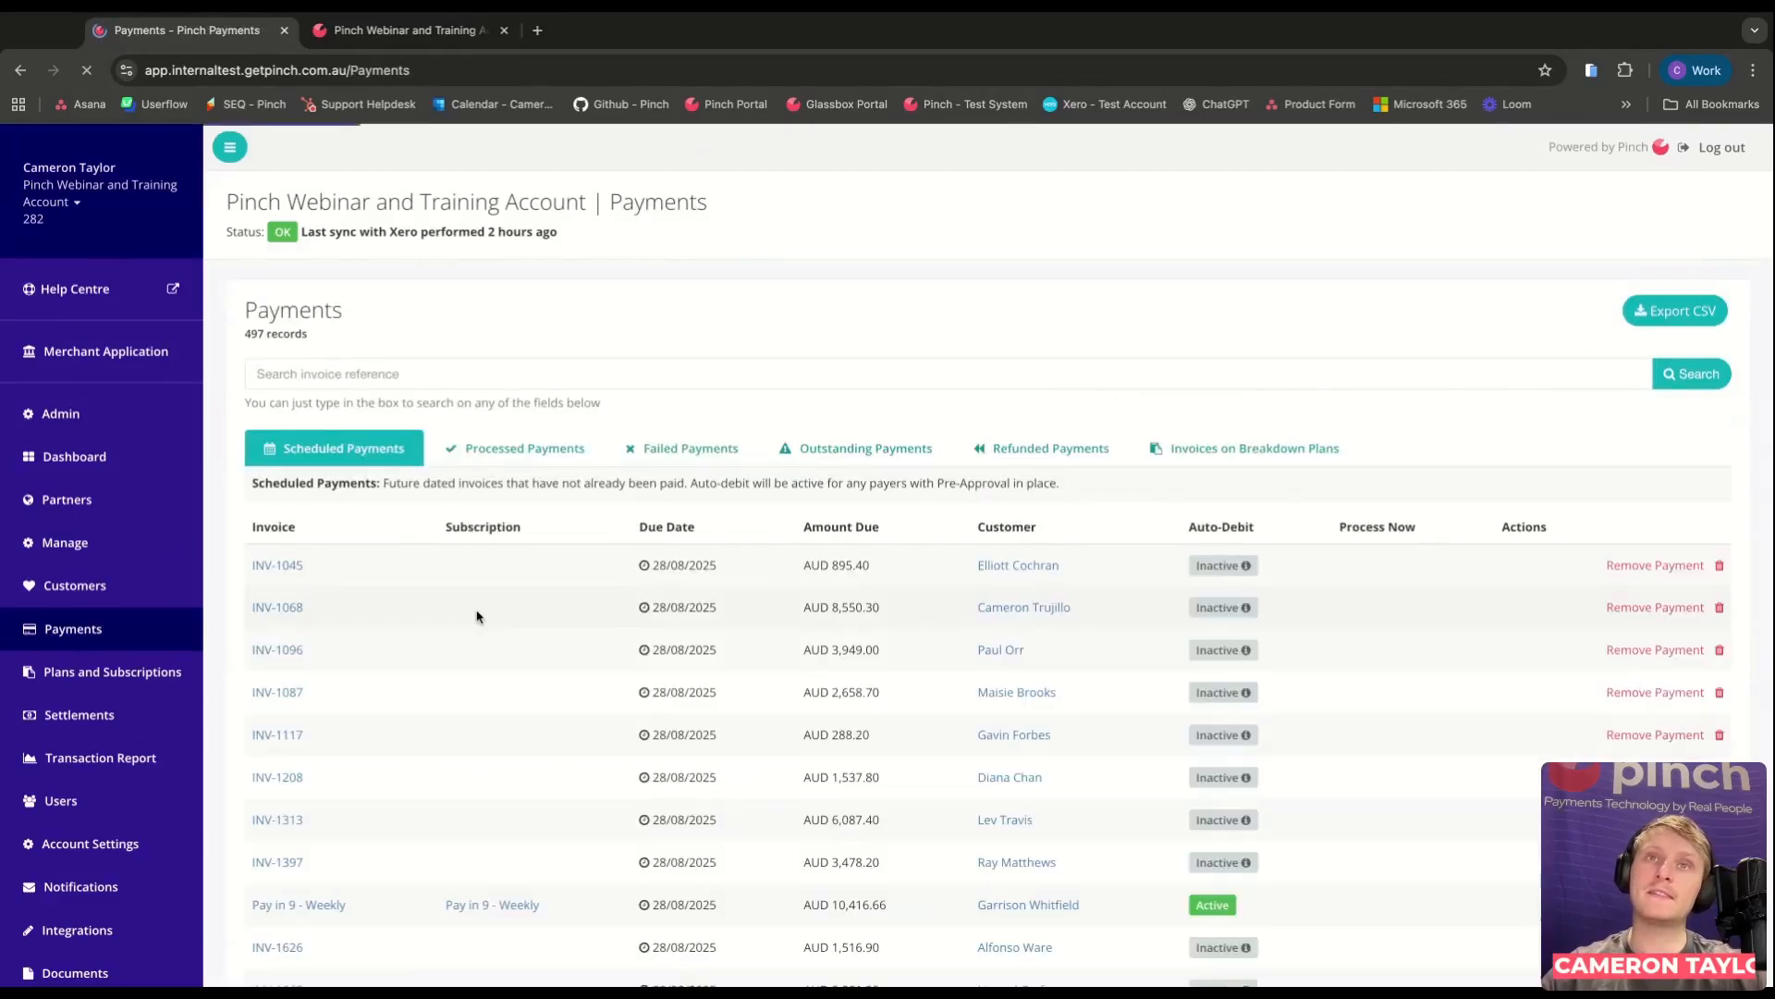
left_click(877, 440)
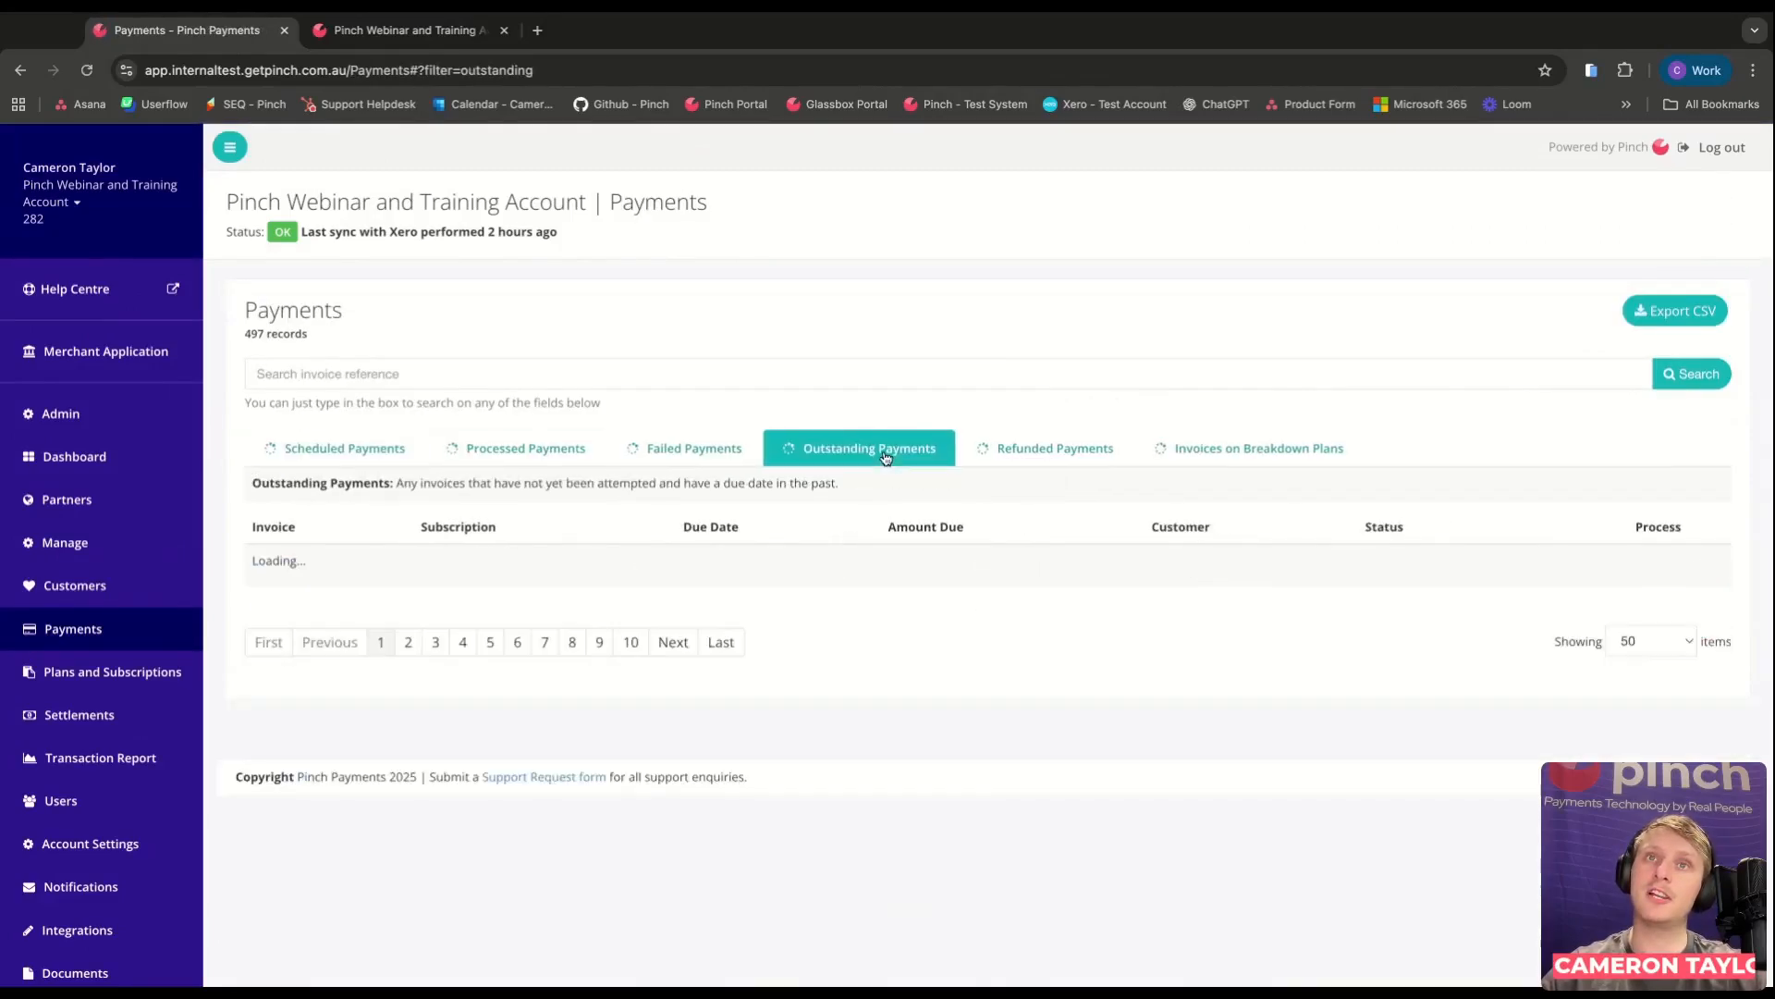
scroll(713, 762, "down", 3)
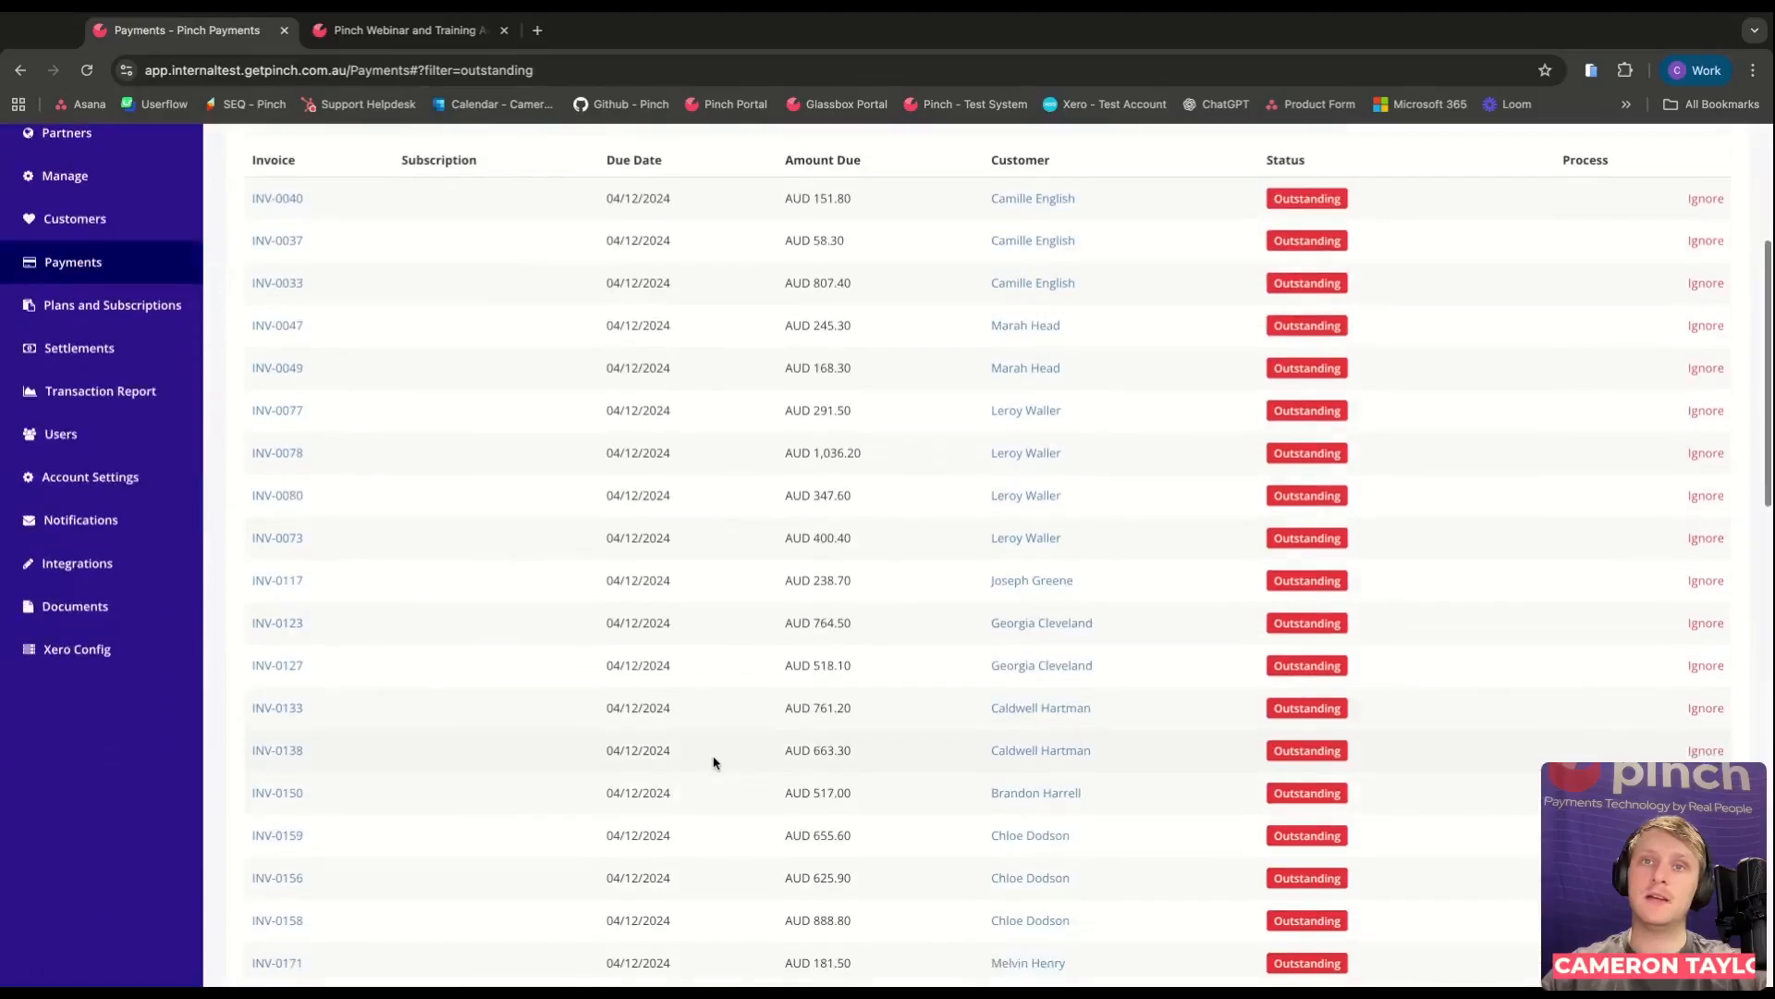
scroll(832, 772, "up", 1)
left_click(1028, 767)
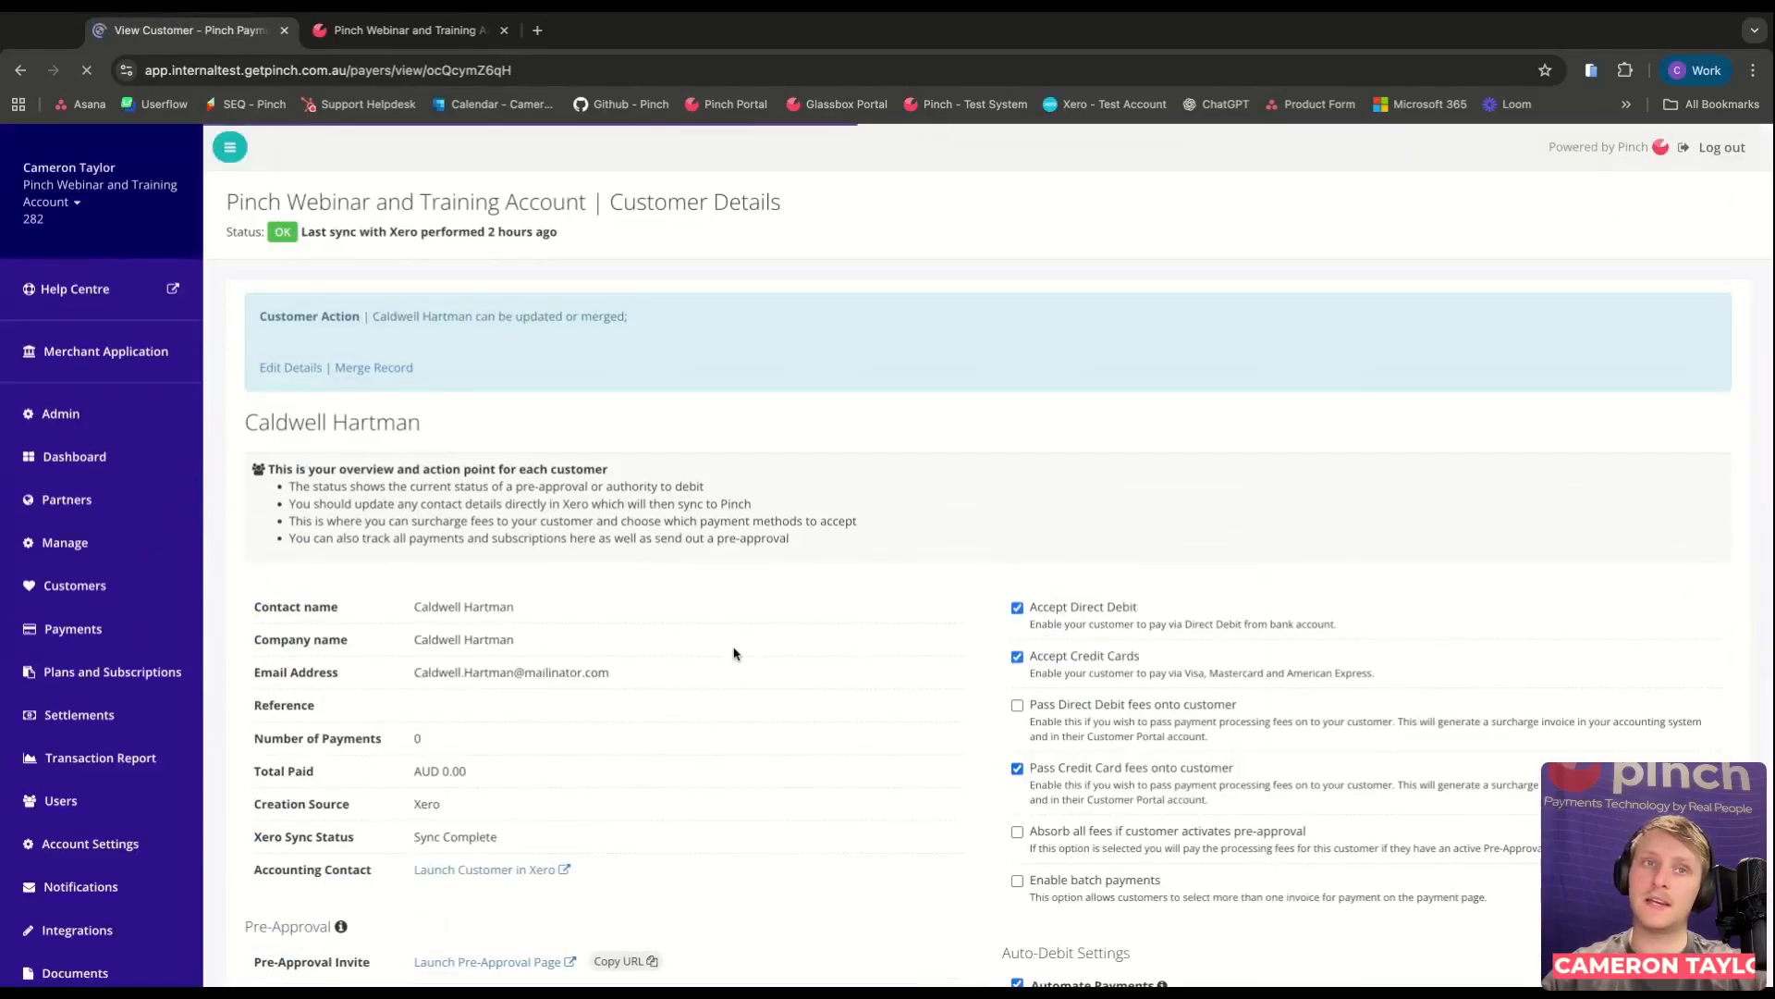
Open the AUD 1,056.00 invoice from this customer's outstanding payments.
scroll(733, 654, "down", 5)
scroll(733, 653, "down", 4)
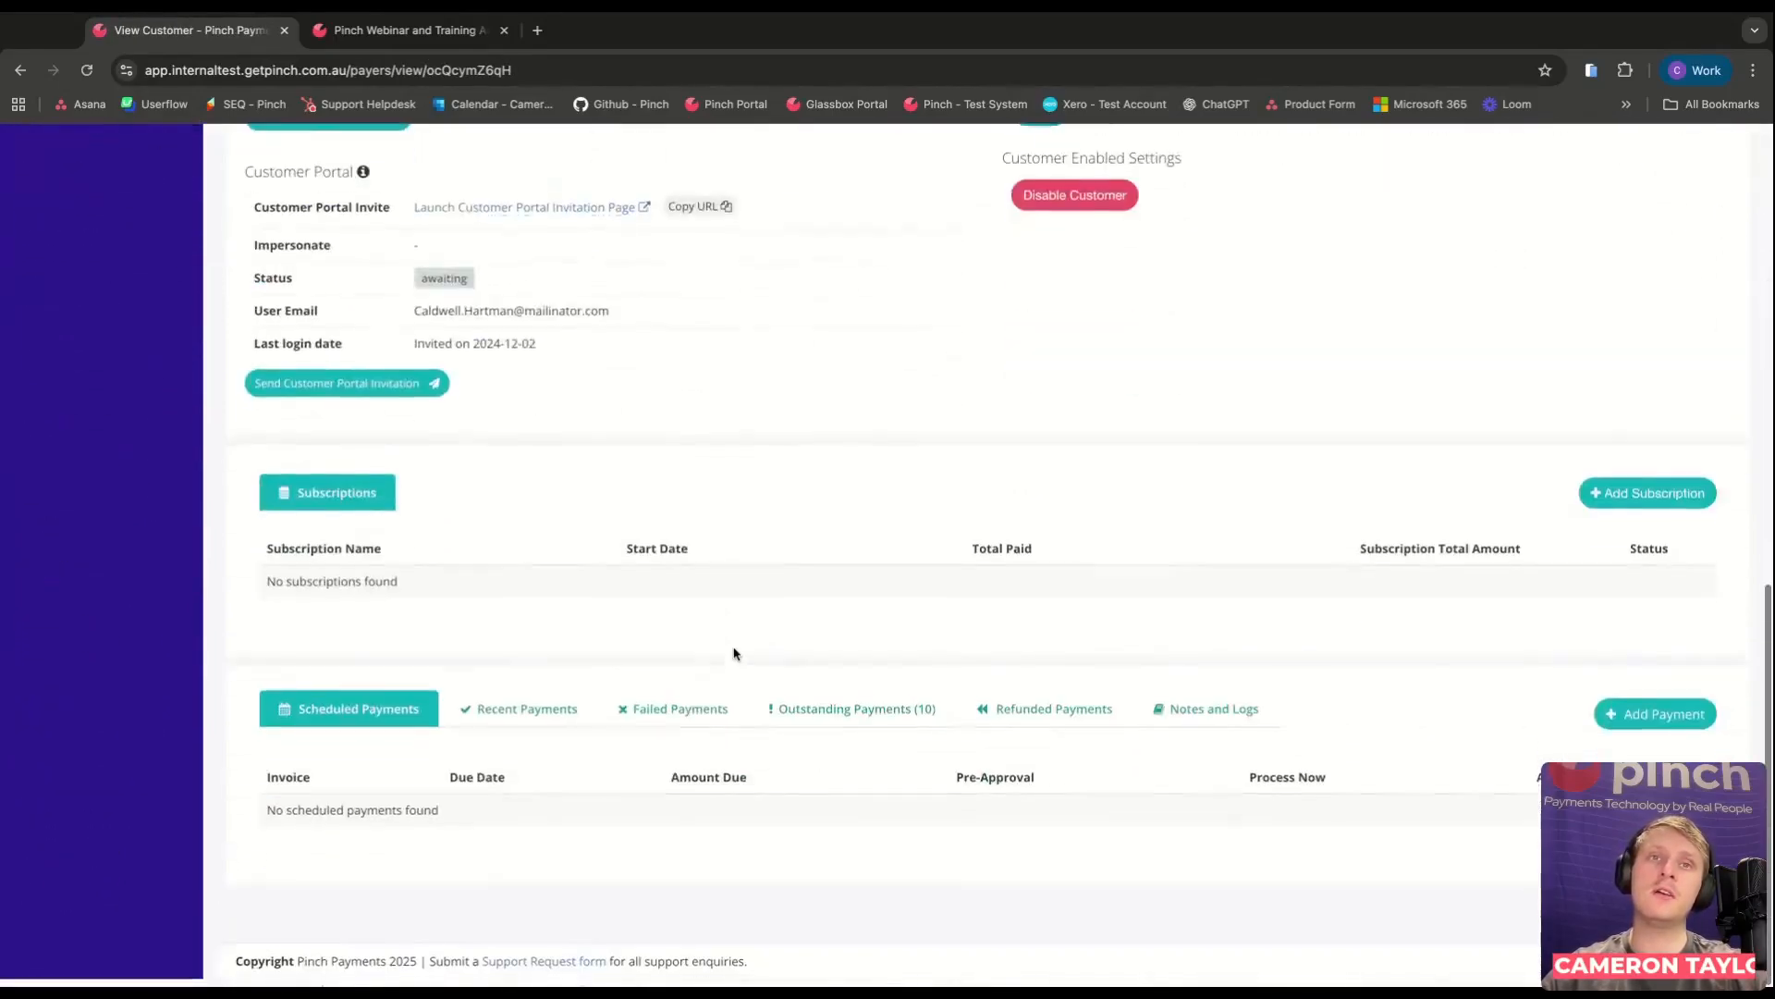
left_click(867, 723)
scroll(869, 730, "down", 2)
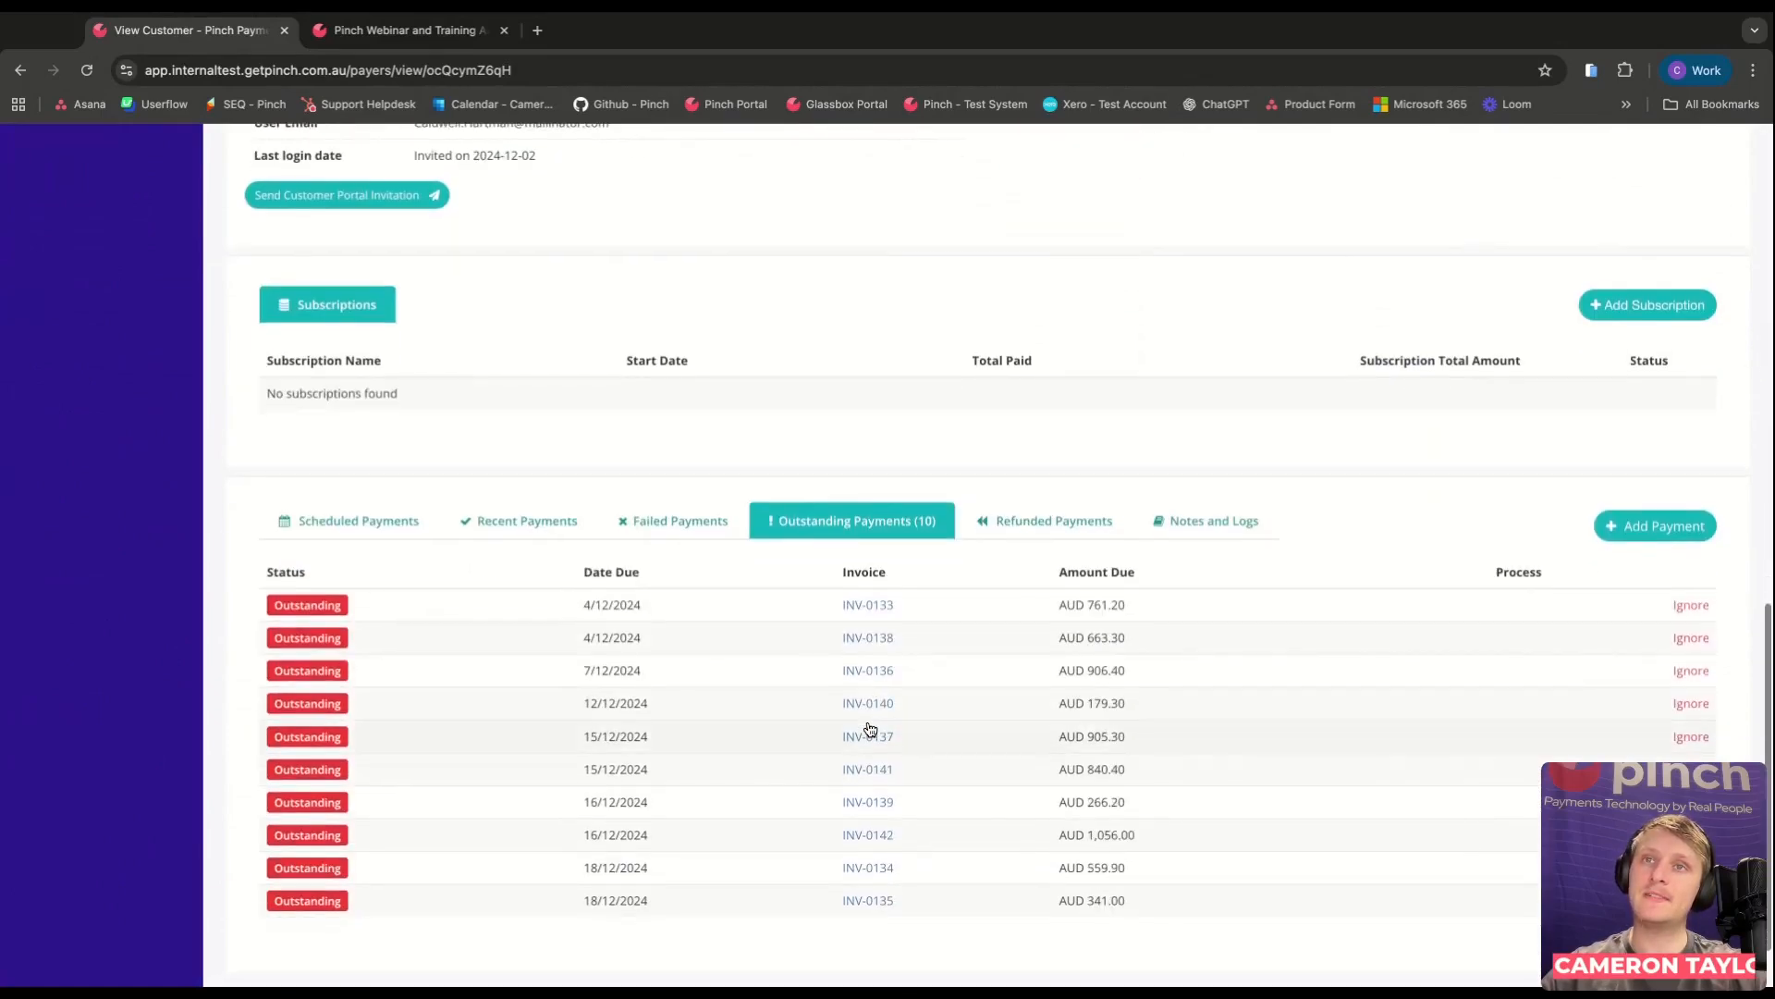
left_click(869, 837)
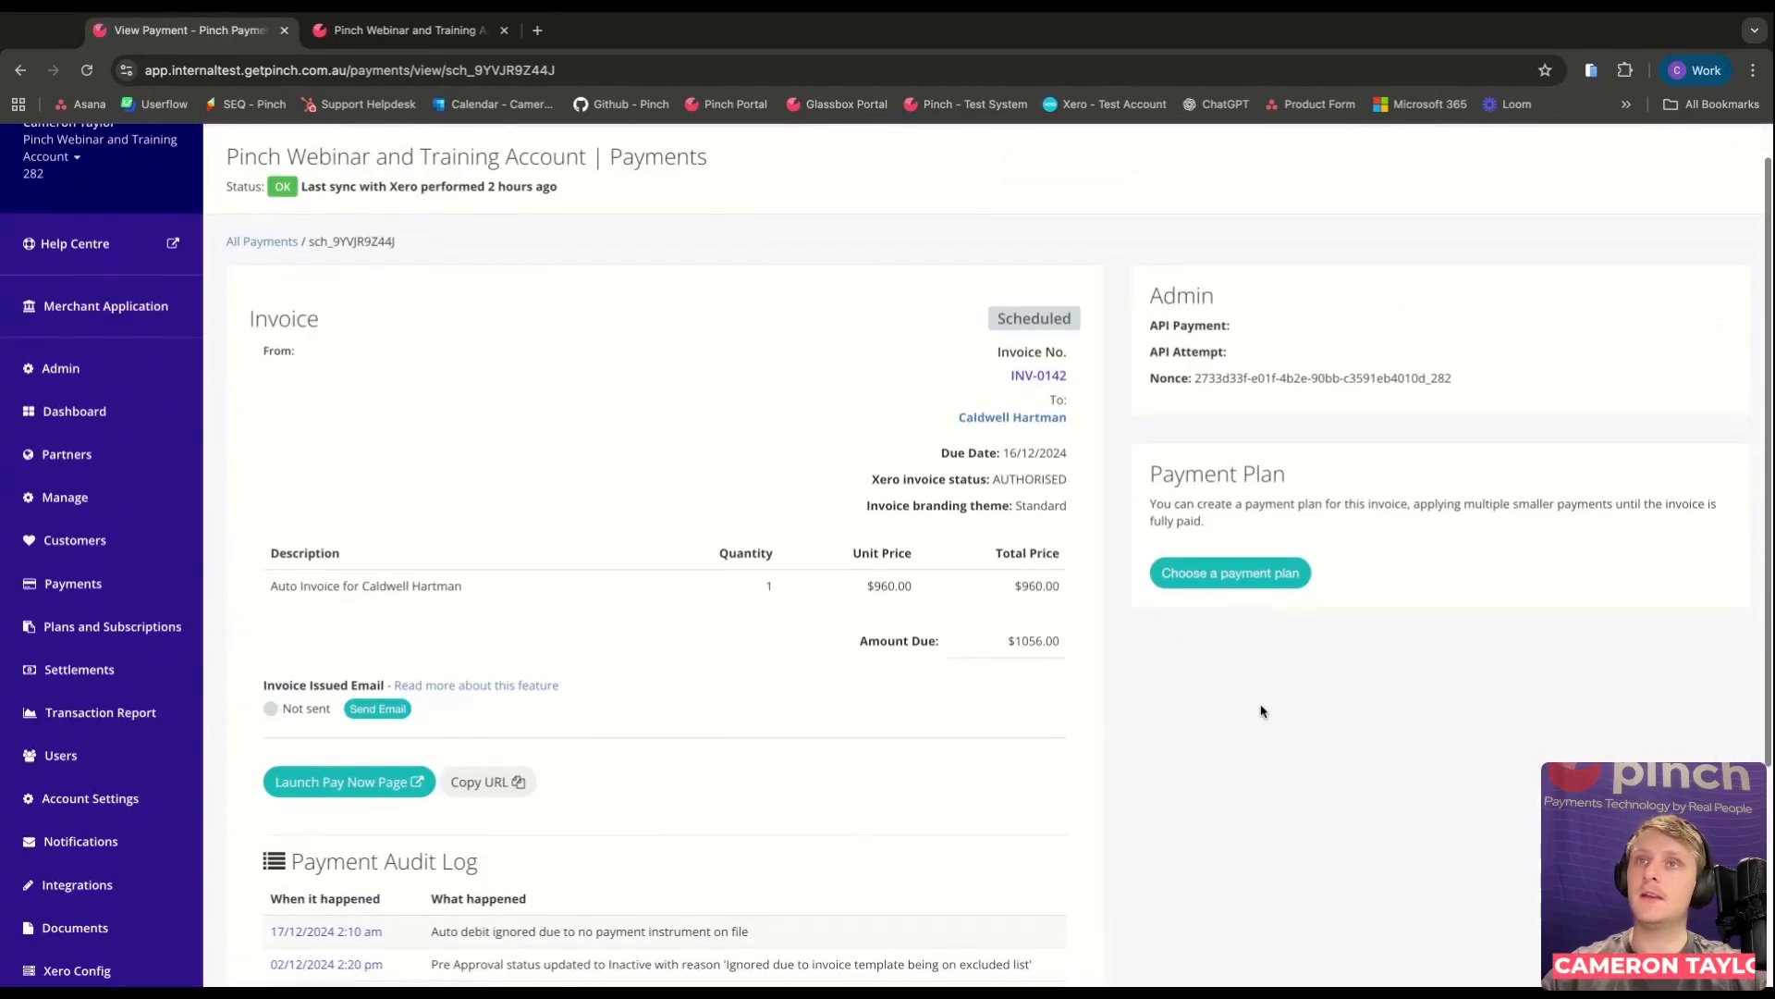
Create a payment plan for this invoice using Pay in 9 Fortnightly and review its payment schedule.
left_click(1223, 570)
left_click(756, 499)
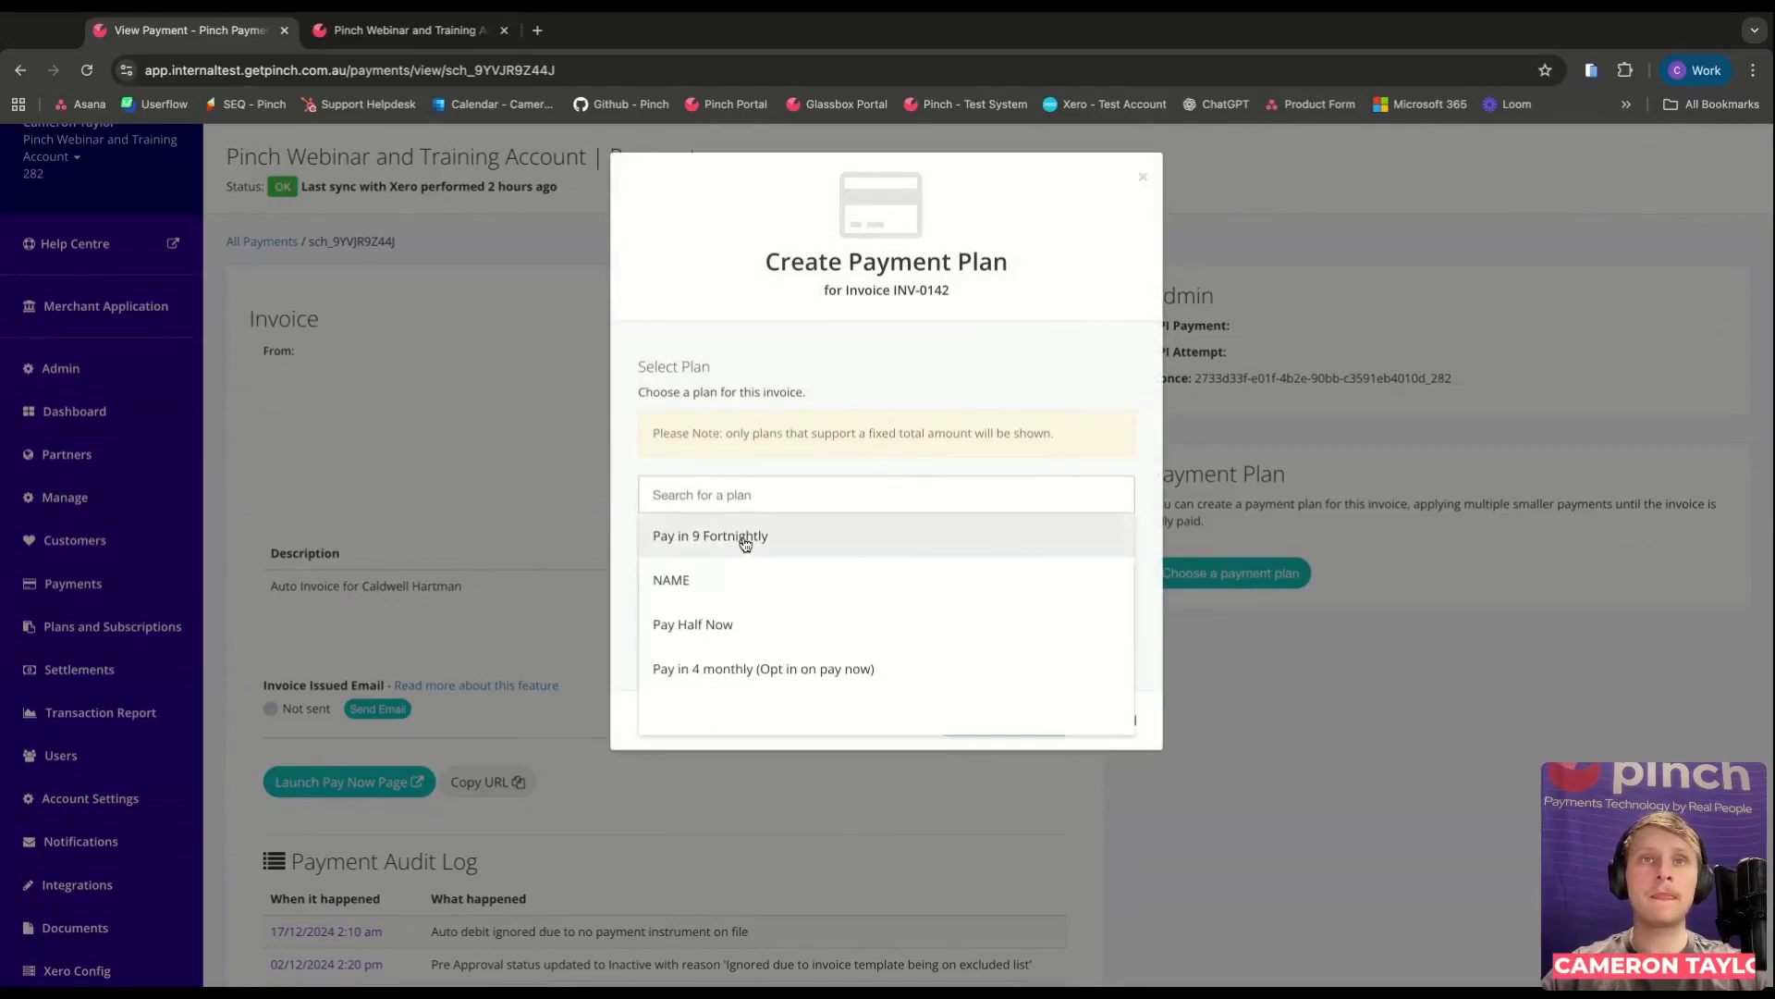
left_click(741, 535)
left_click(975, 730)
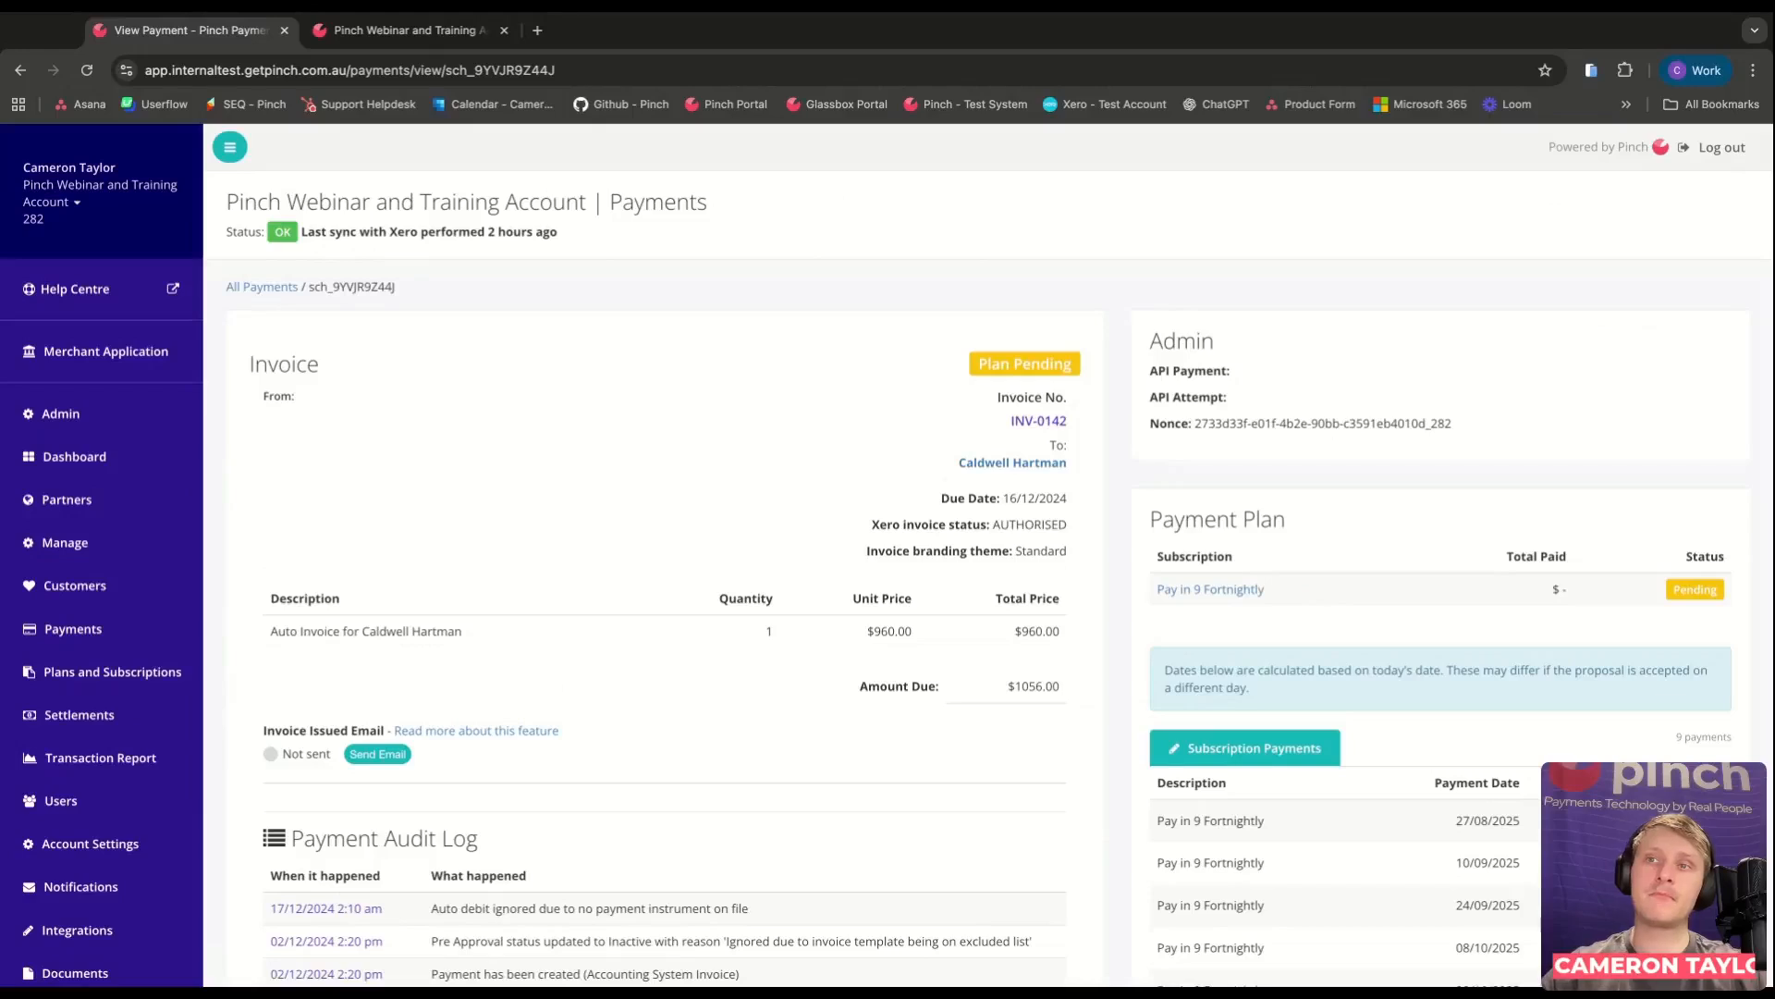
scroll(1033, 674, "down", 2)
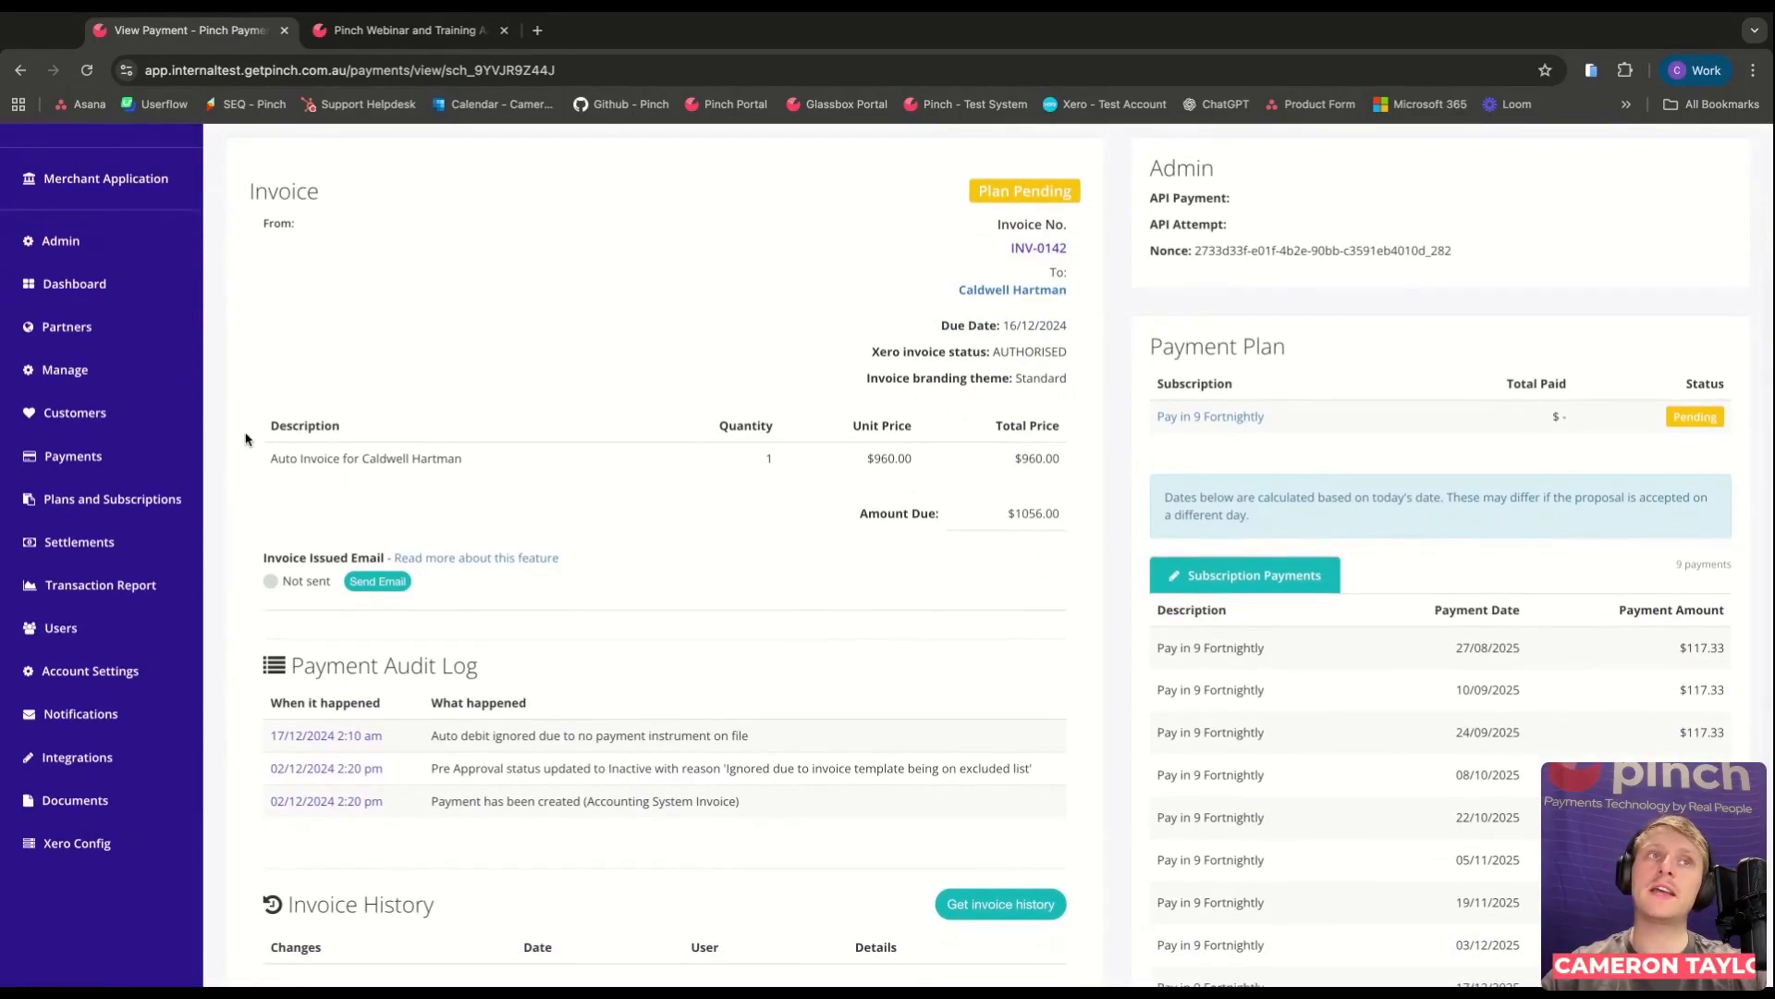
Open the customer with an active pre-approval from the customer list and review their pre-approval and auto-debit settings.
left_click(113, 418)
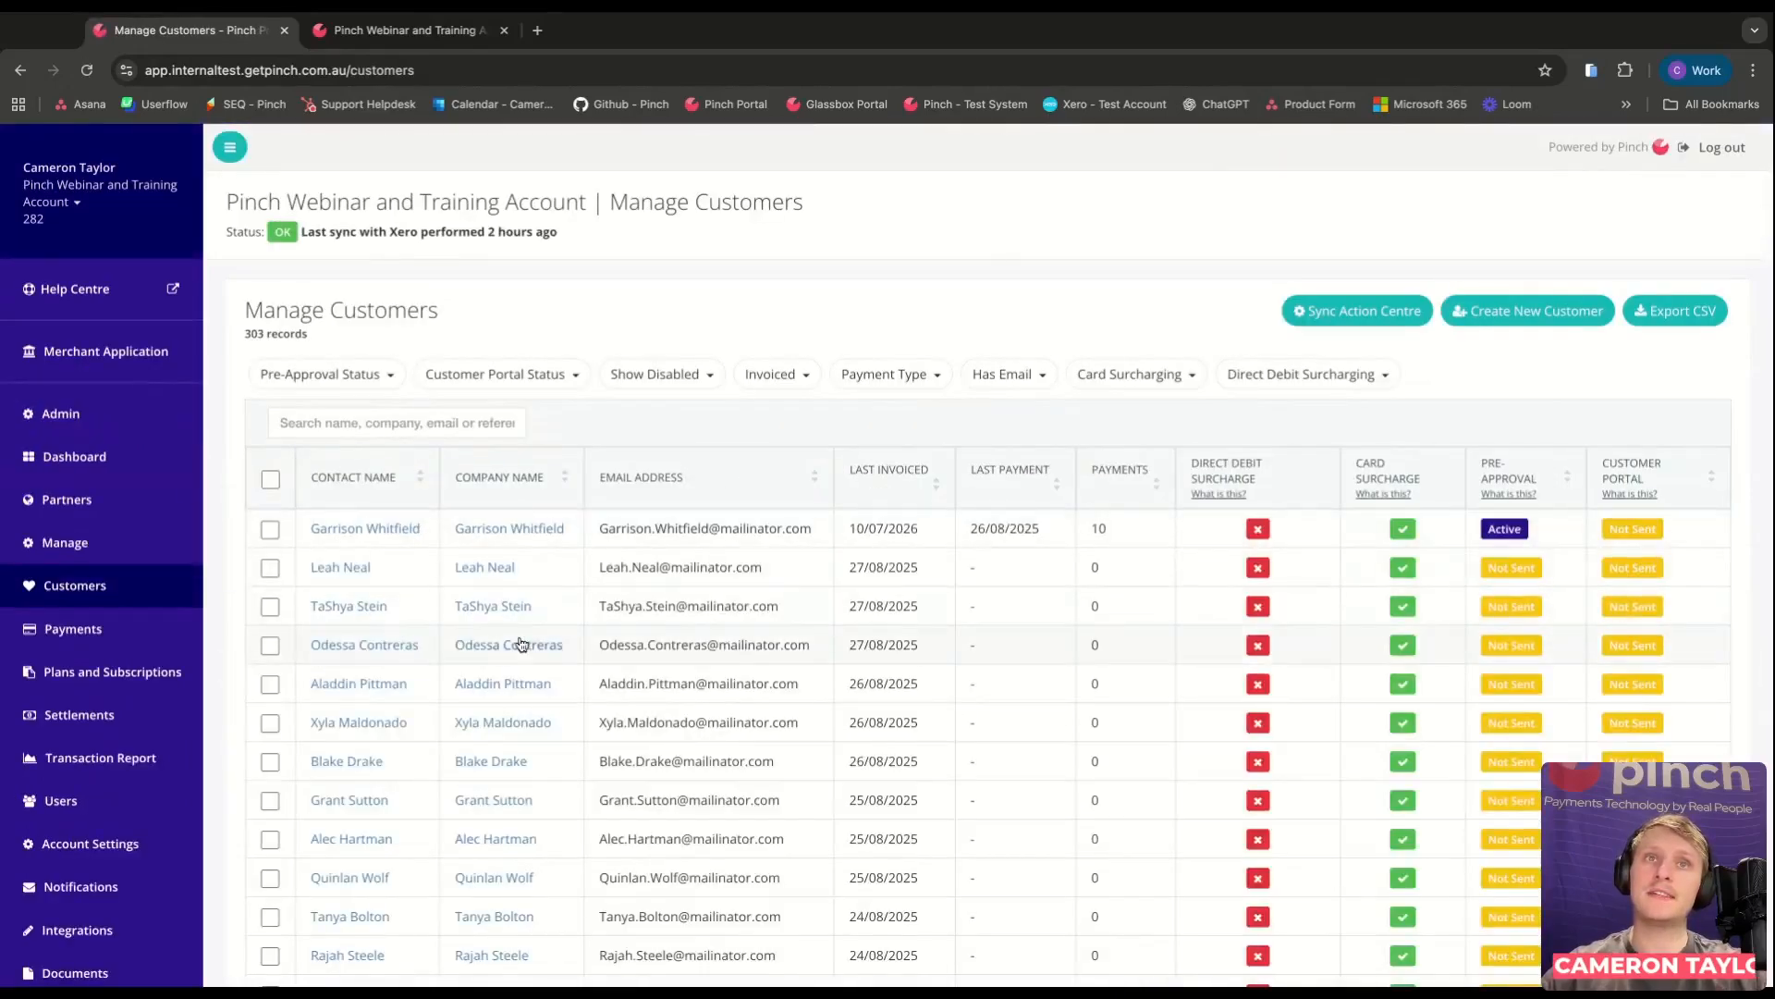
left_click(361, 529)
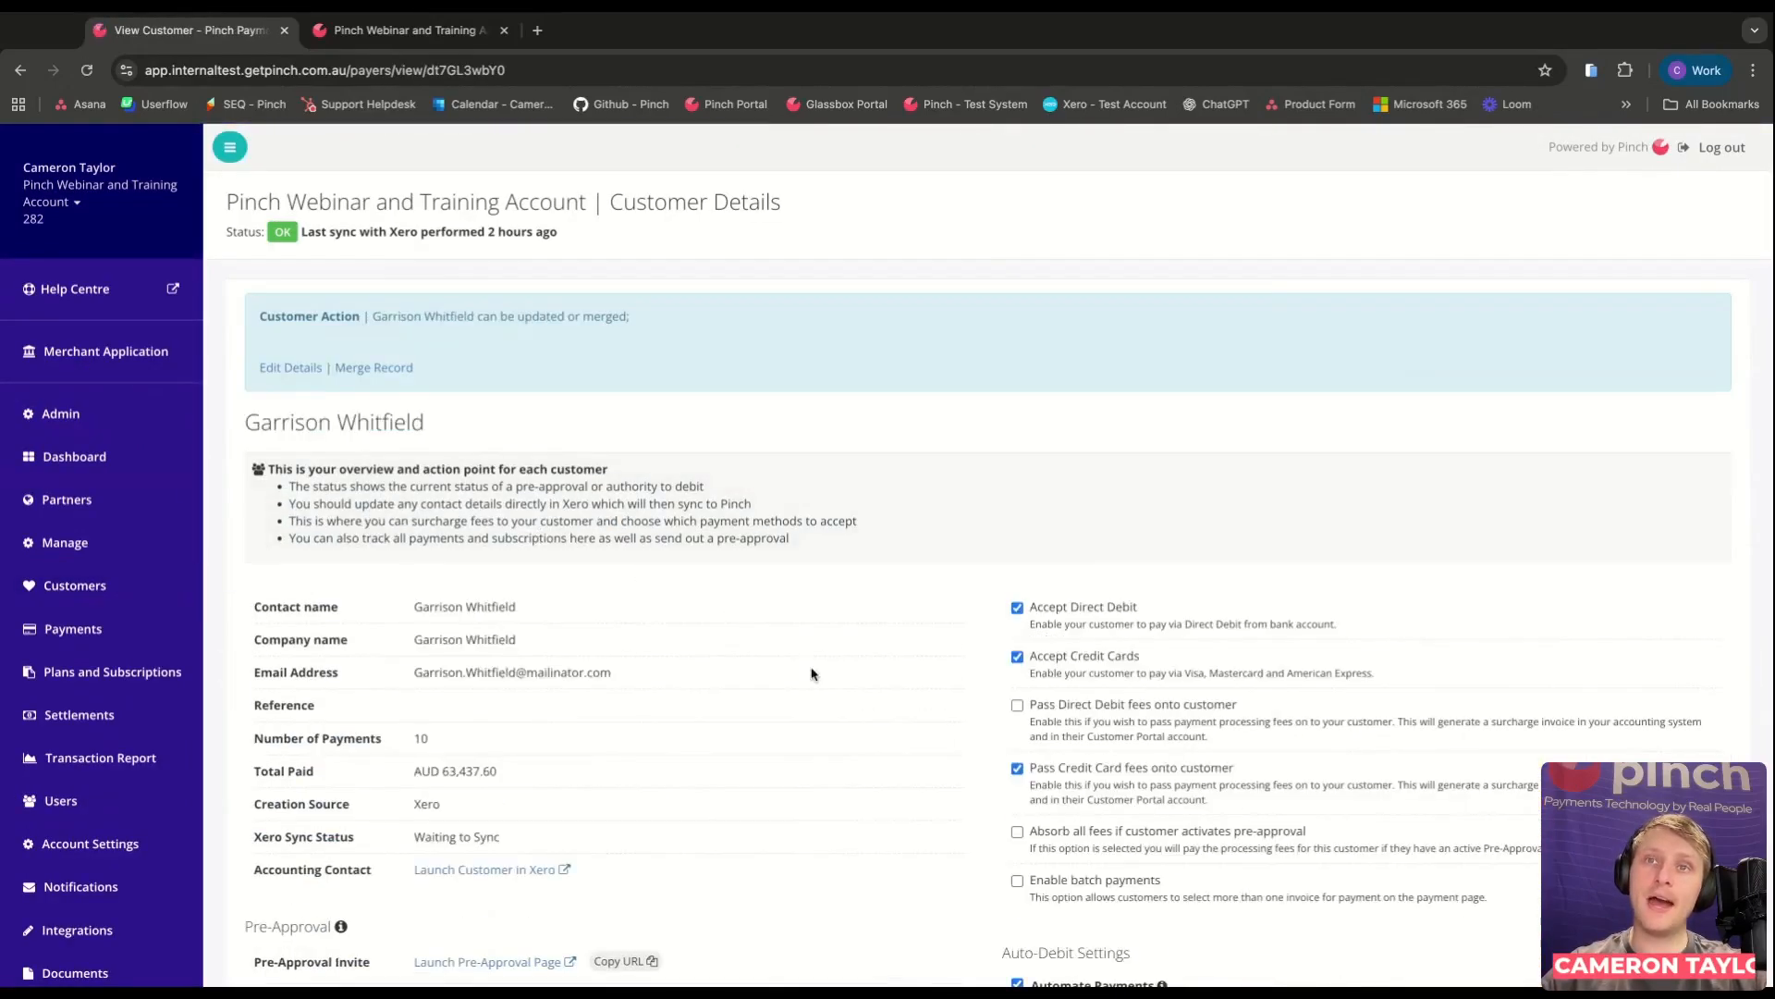
scroll(812, 673, "down", 3)
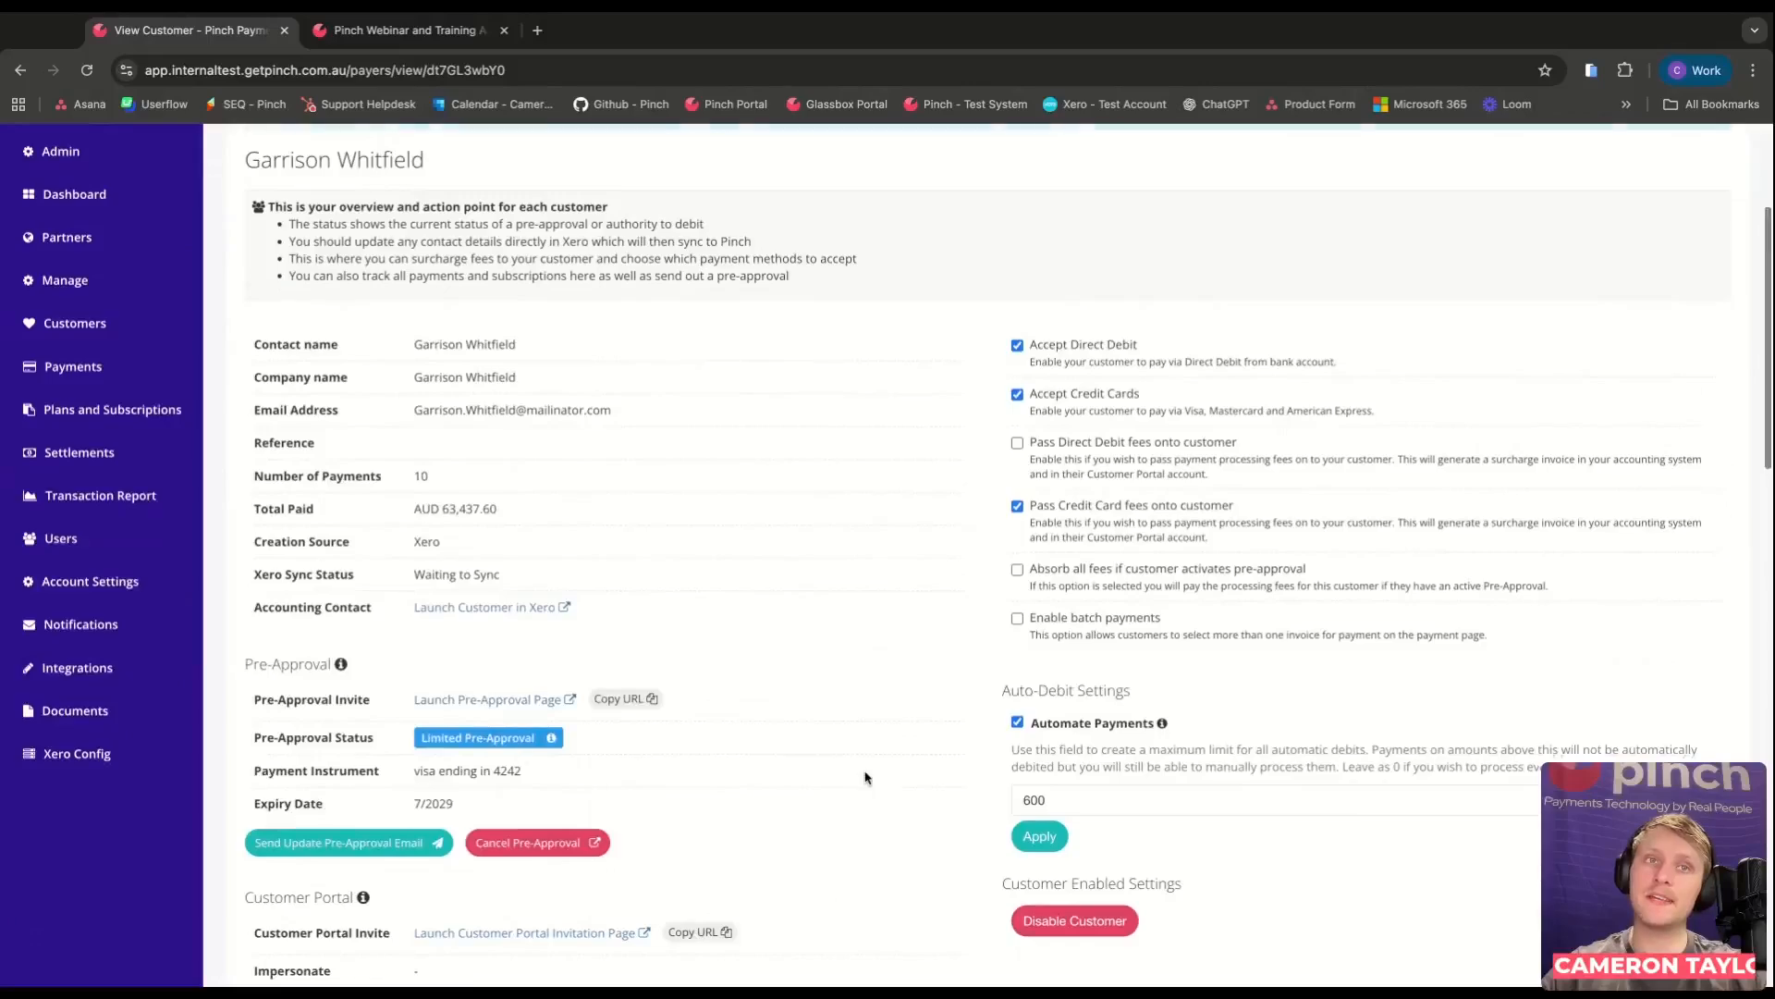
scroll(865, 776, "down", 15)
scroll(866, 774, "up", 13)
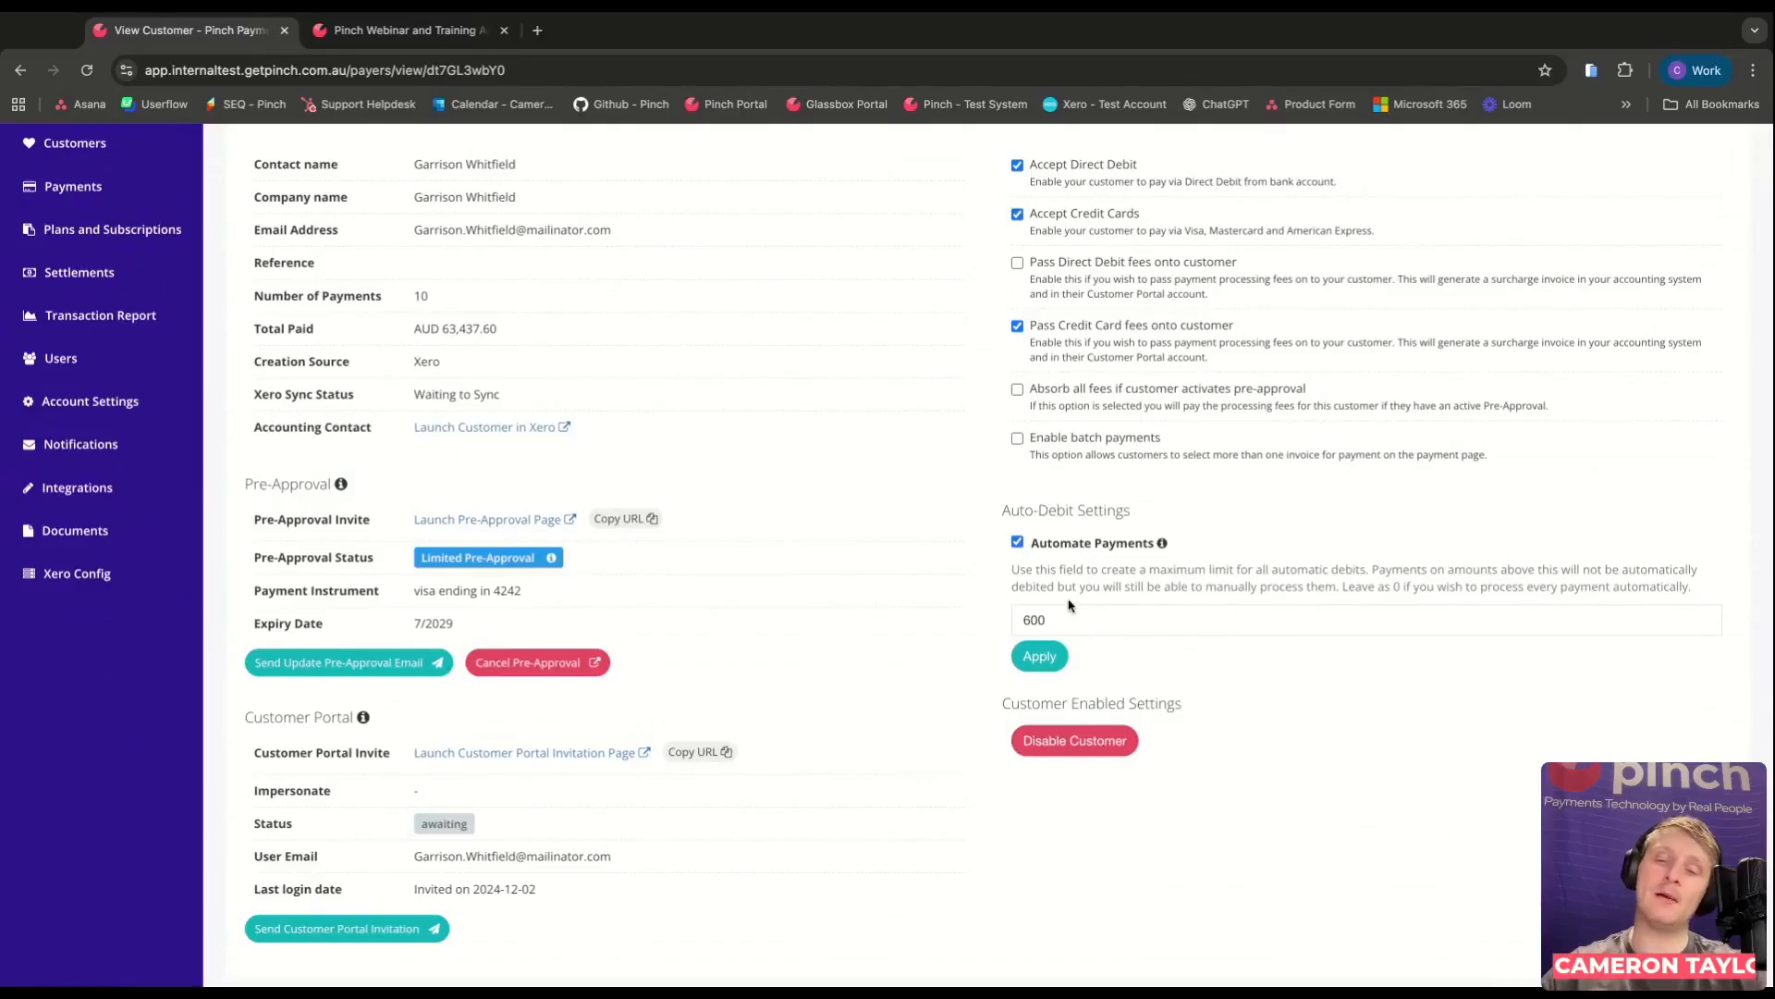
Show the outstanding payments of this pre-approved customer.
scroll(834, 656, "down", 5)
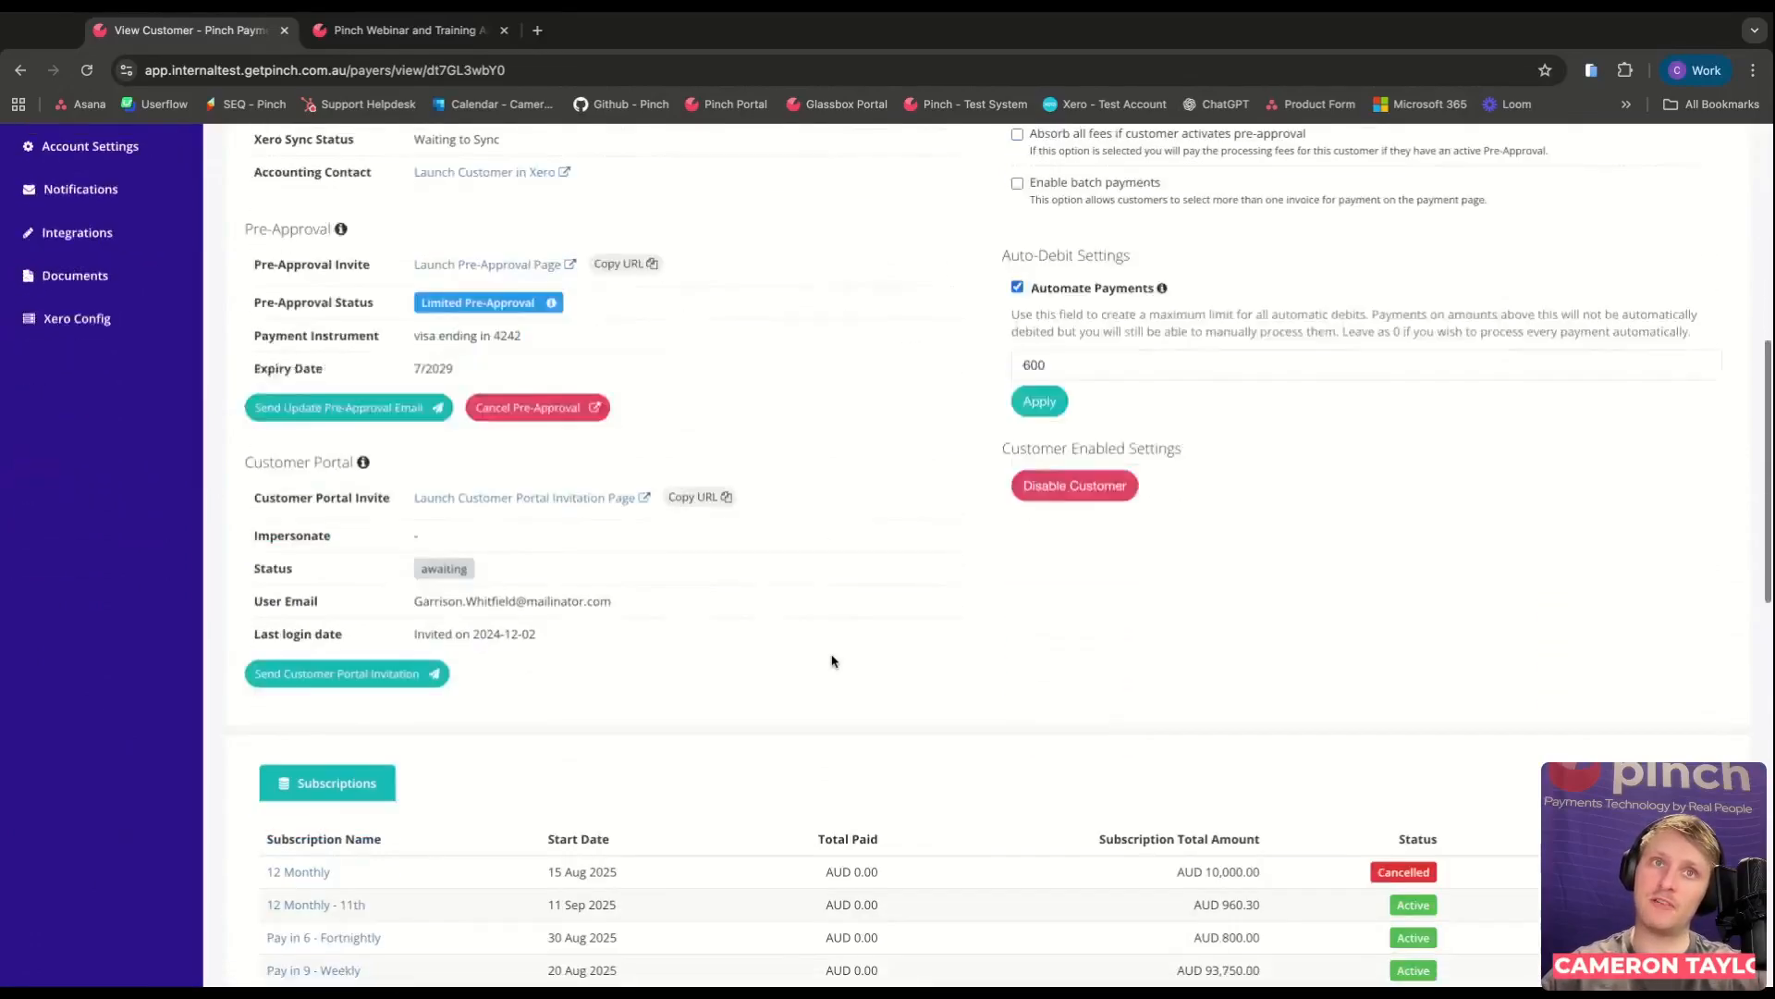
scroll(832, 660, "down", 3)
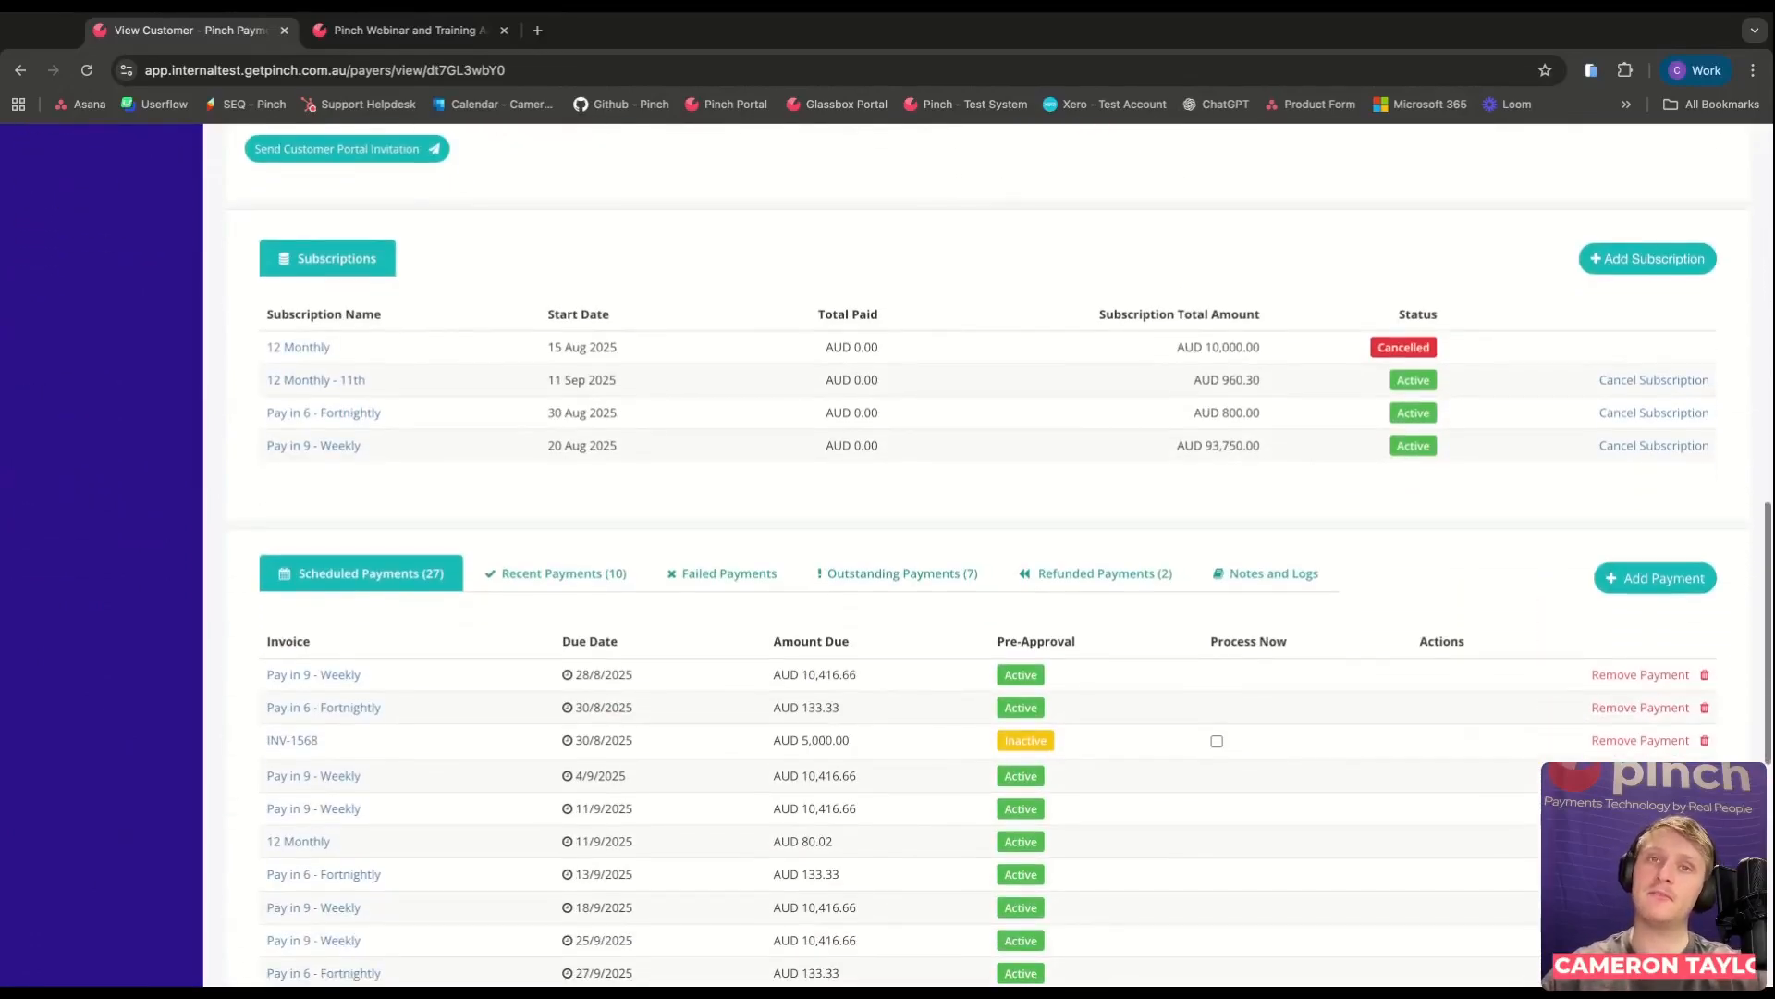
left_click(906, 569)
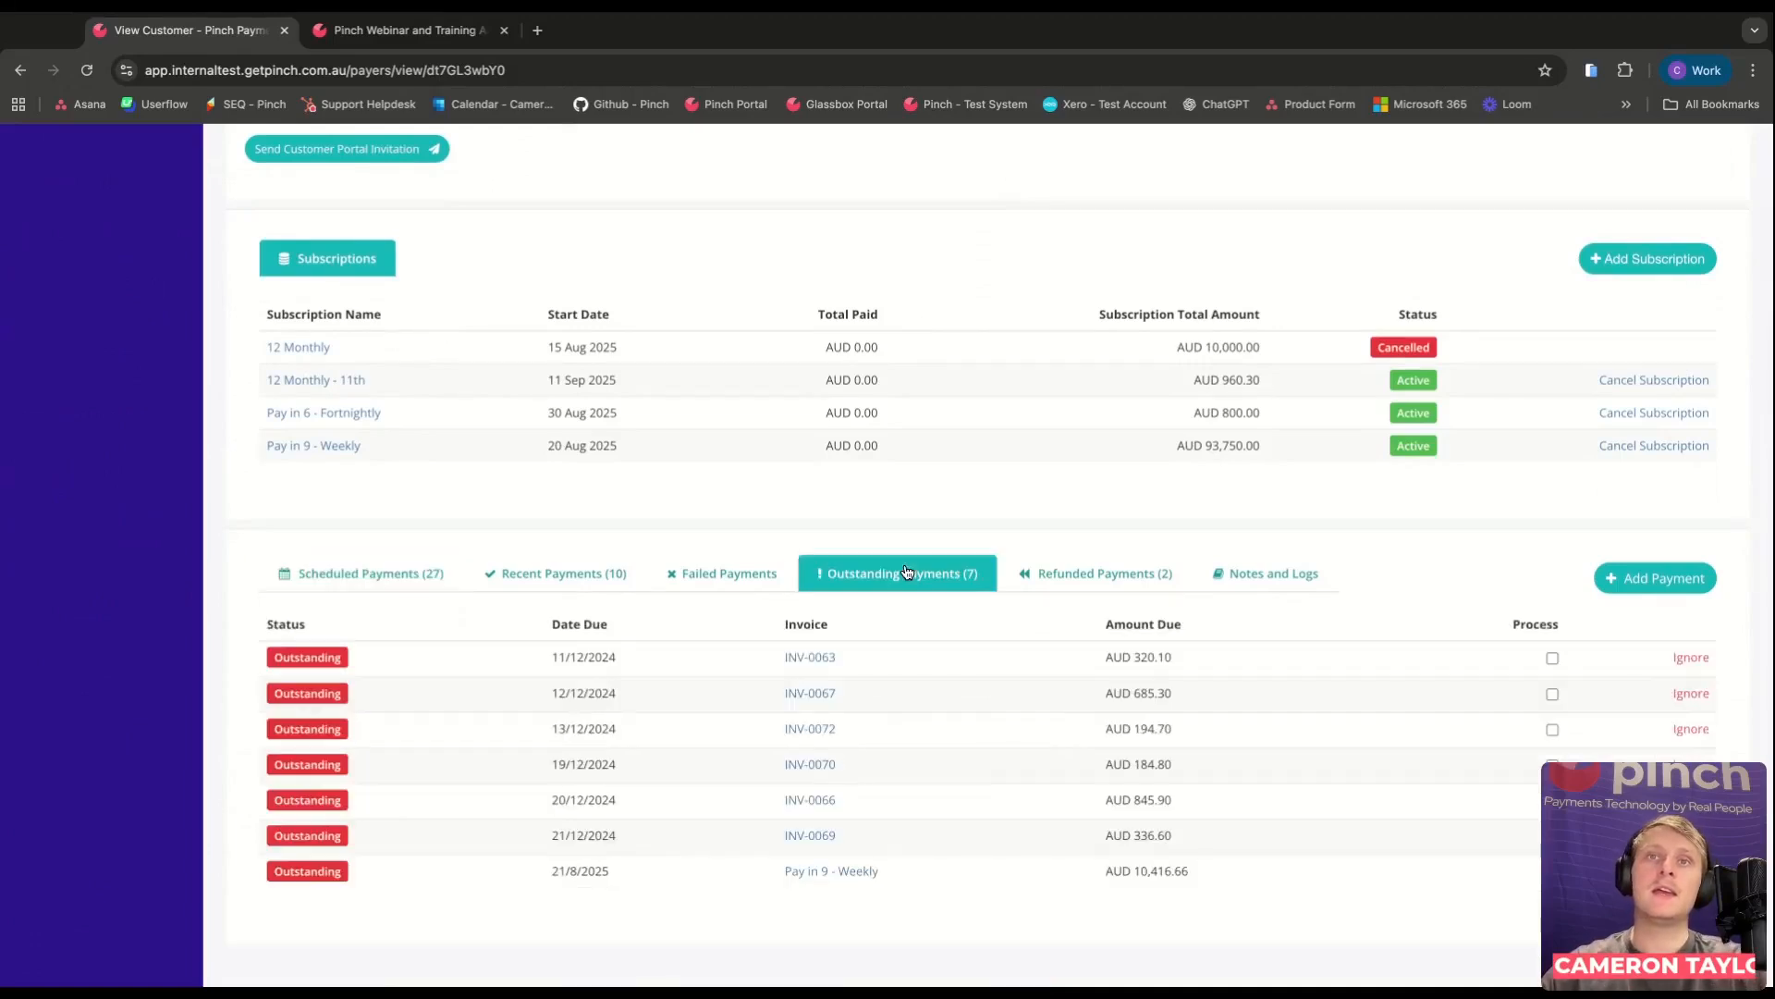
scroll(961, 681, "down", 1)
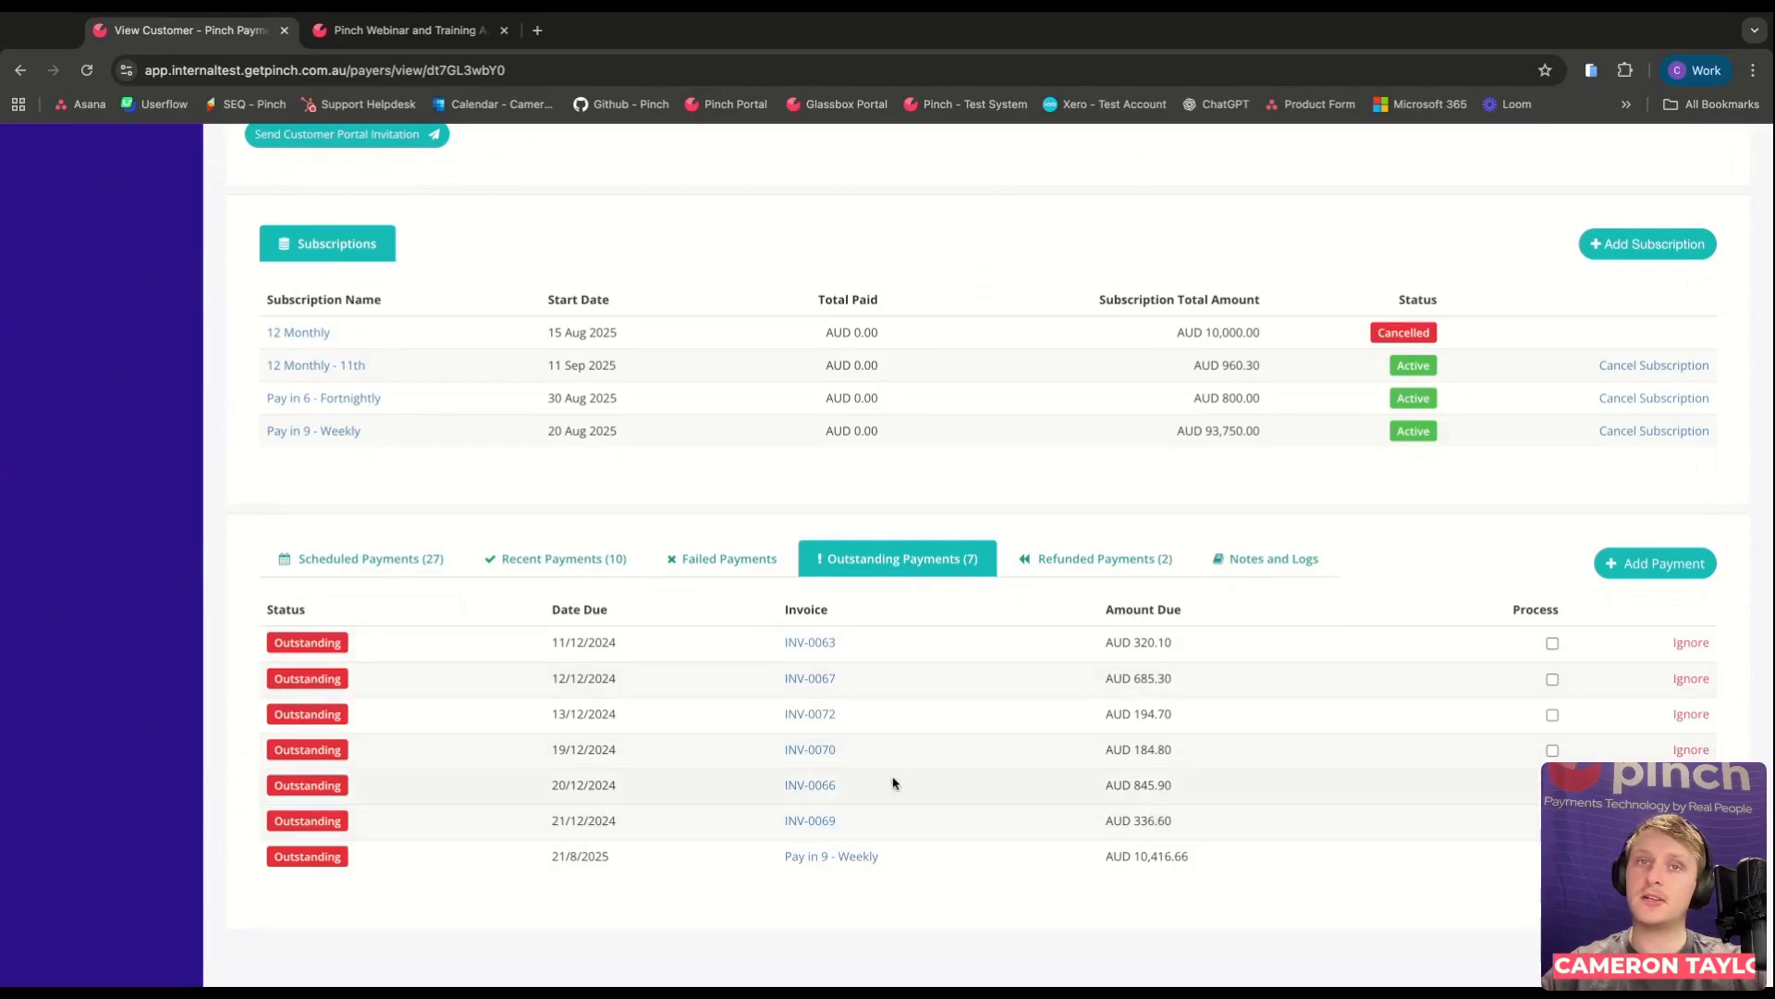
Open the AUD 845.90 invoice from the outstanding payments and choose Pay in 9 Fortnightly as its payment plan.
left_click(822, 792)
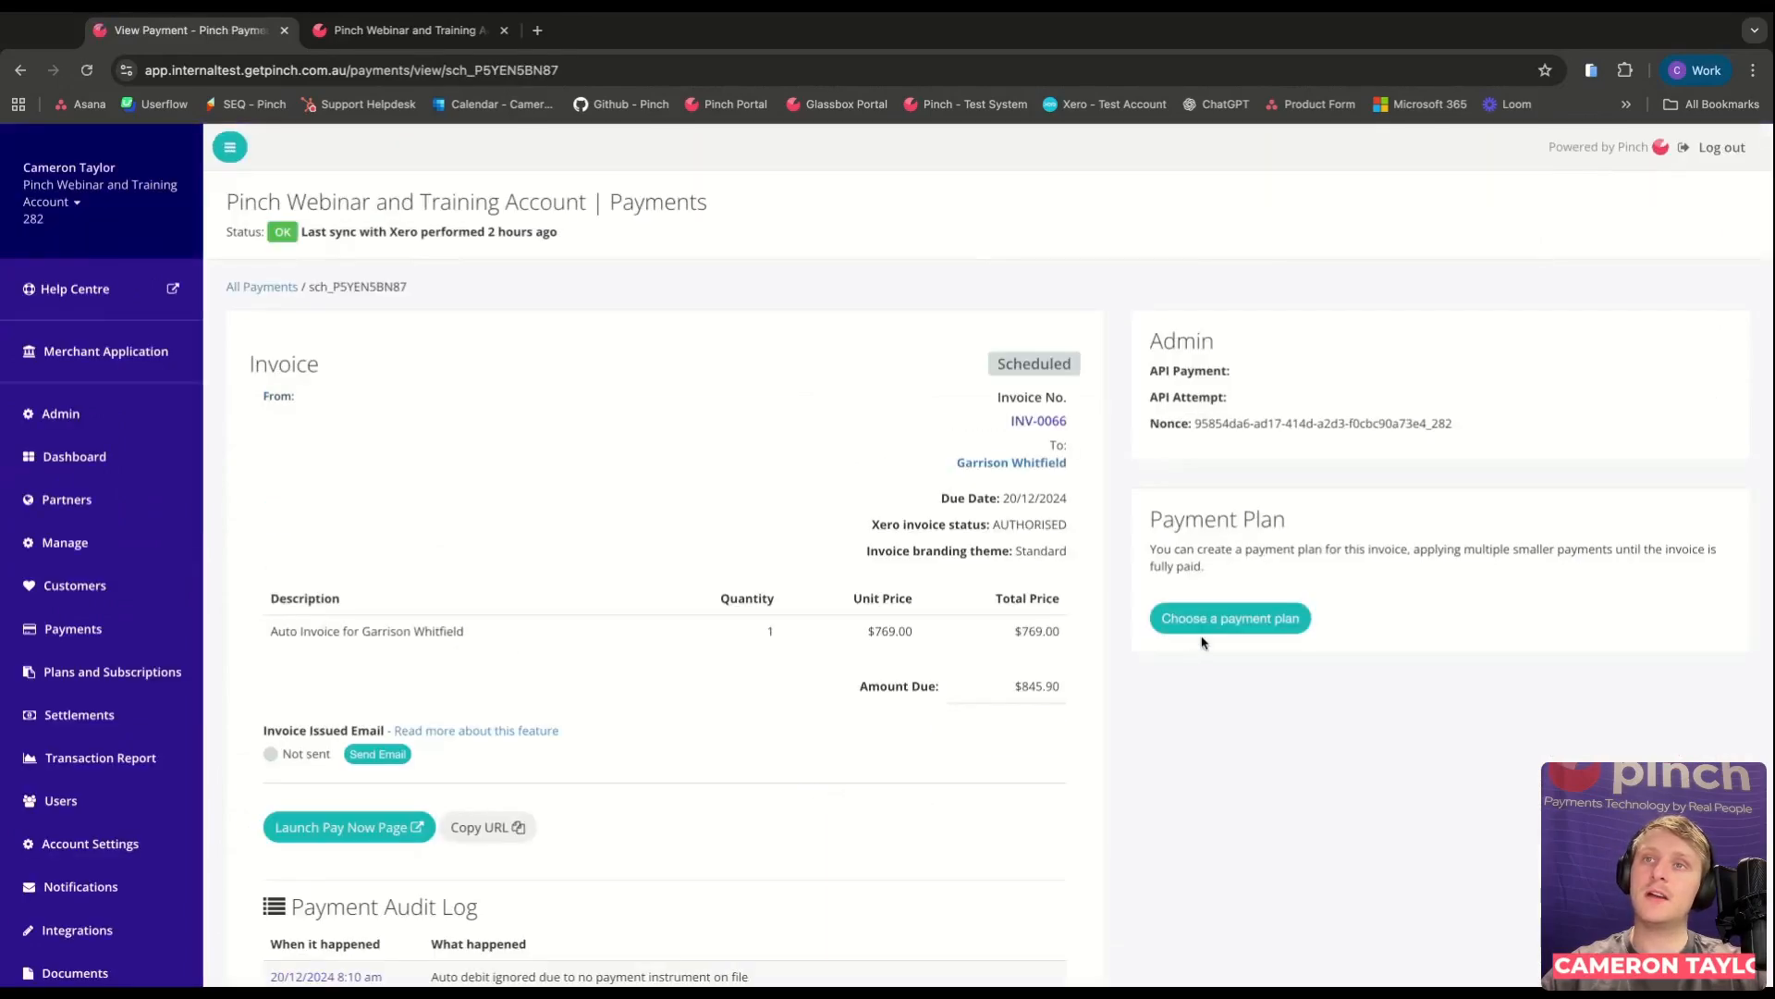
left_click(1224, 621)
left_click(772, 491)
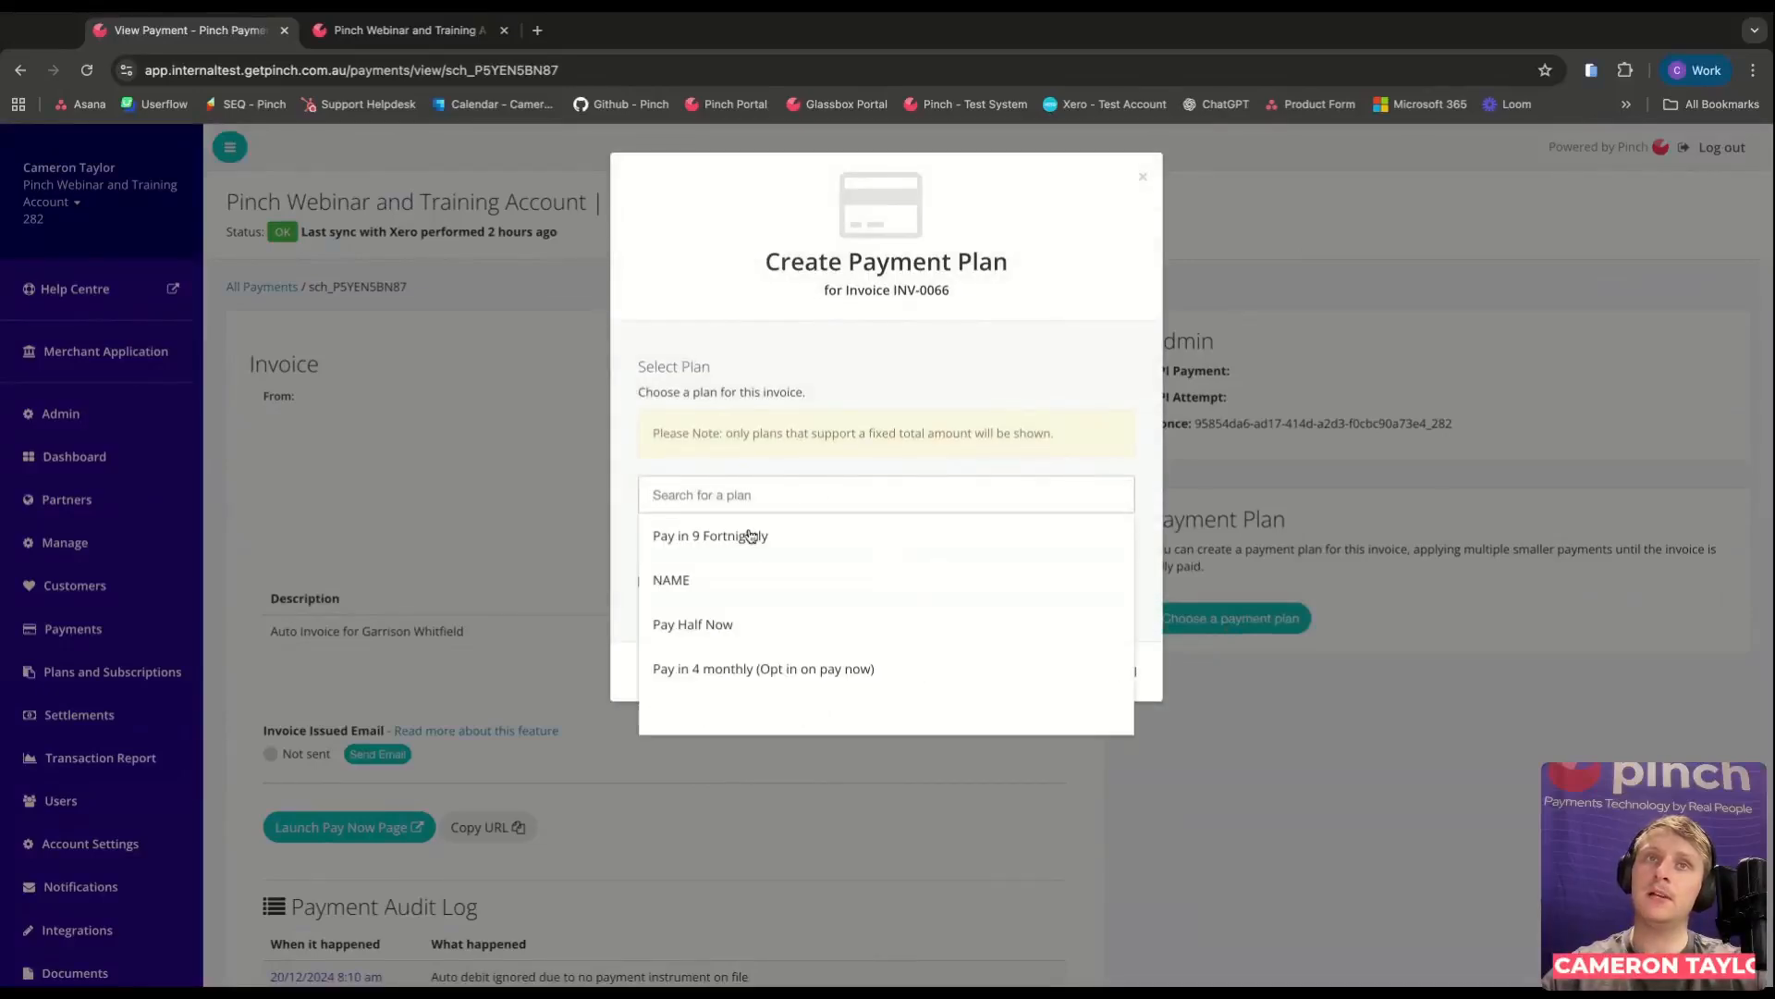
left_click(737, 533)
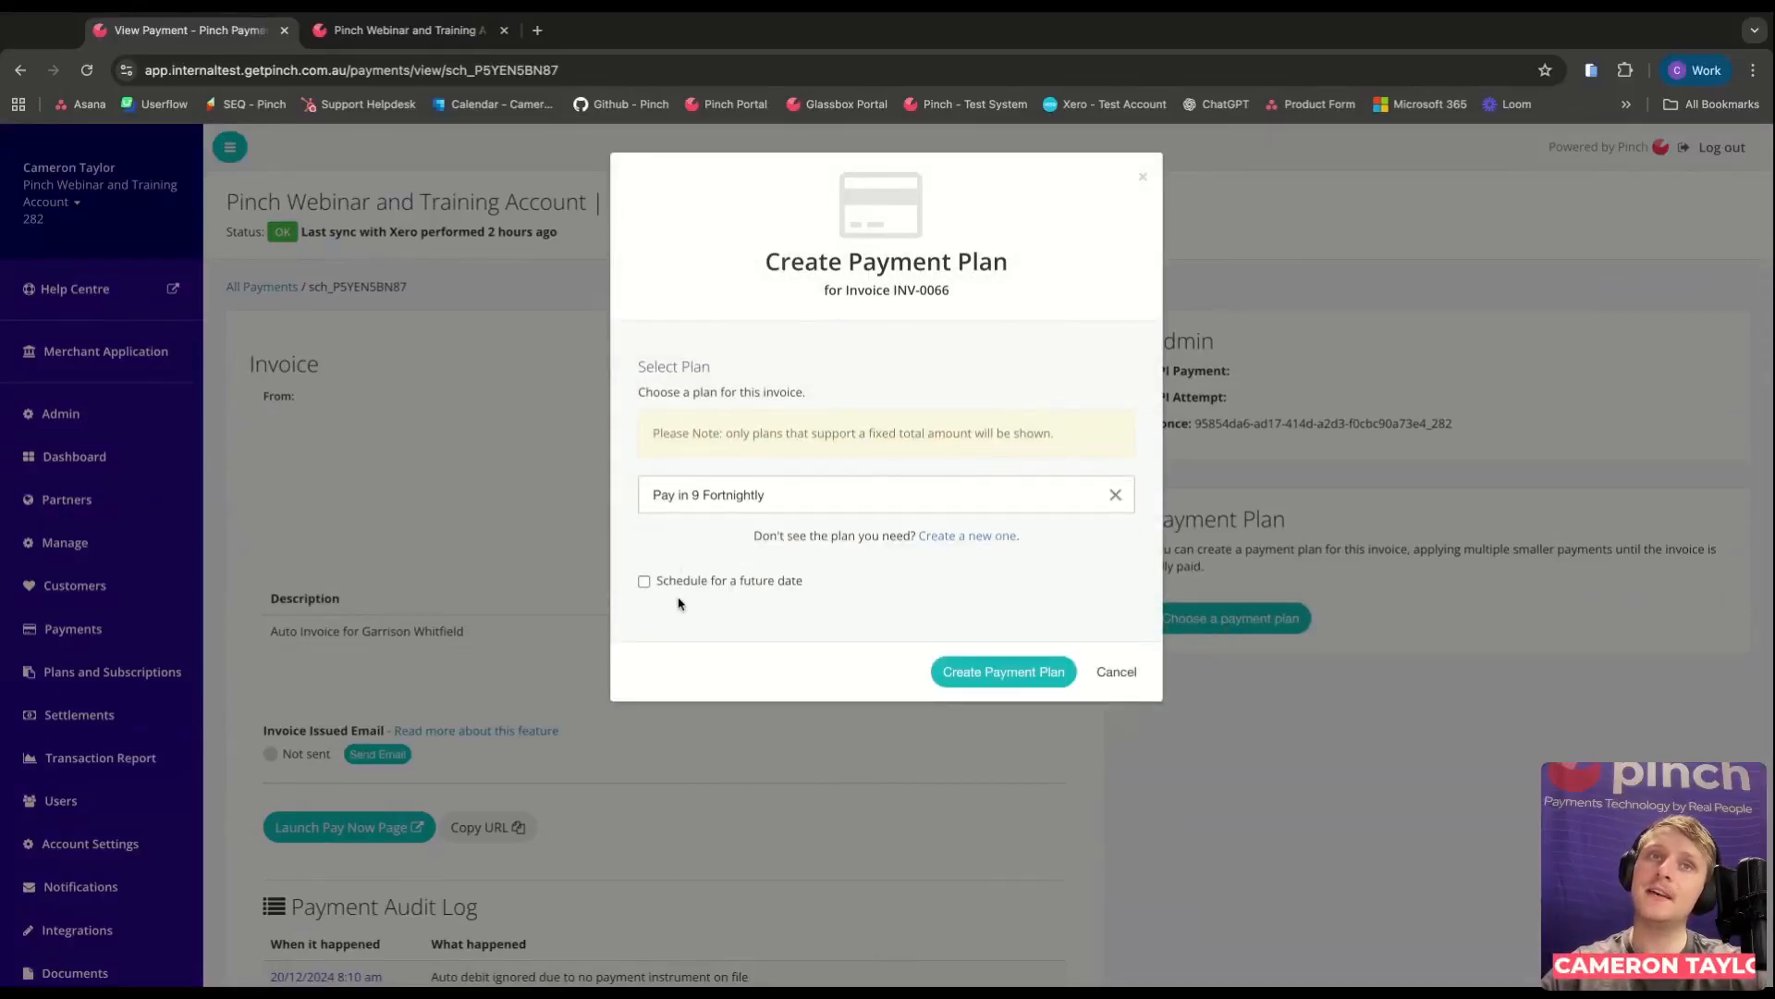
Schedule the plan for a future date with a start date of 20-09-2025 and create the payment plan.
left_click(644, 583)
left_click(803, 647)
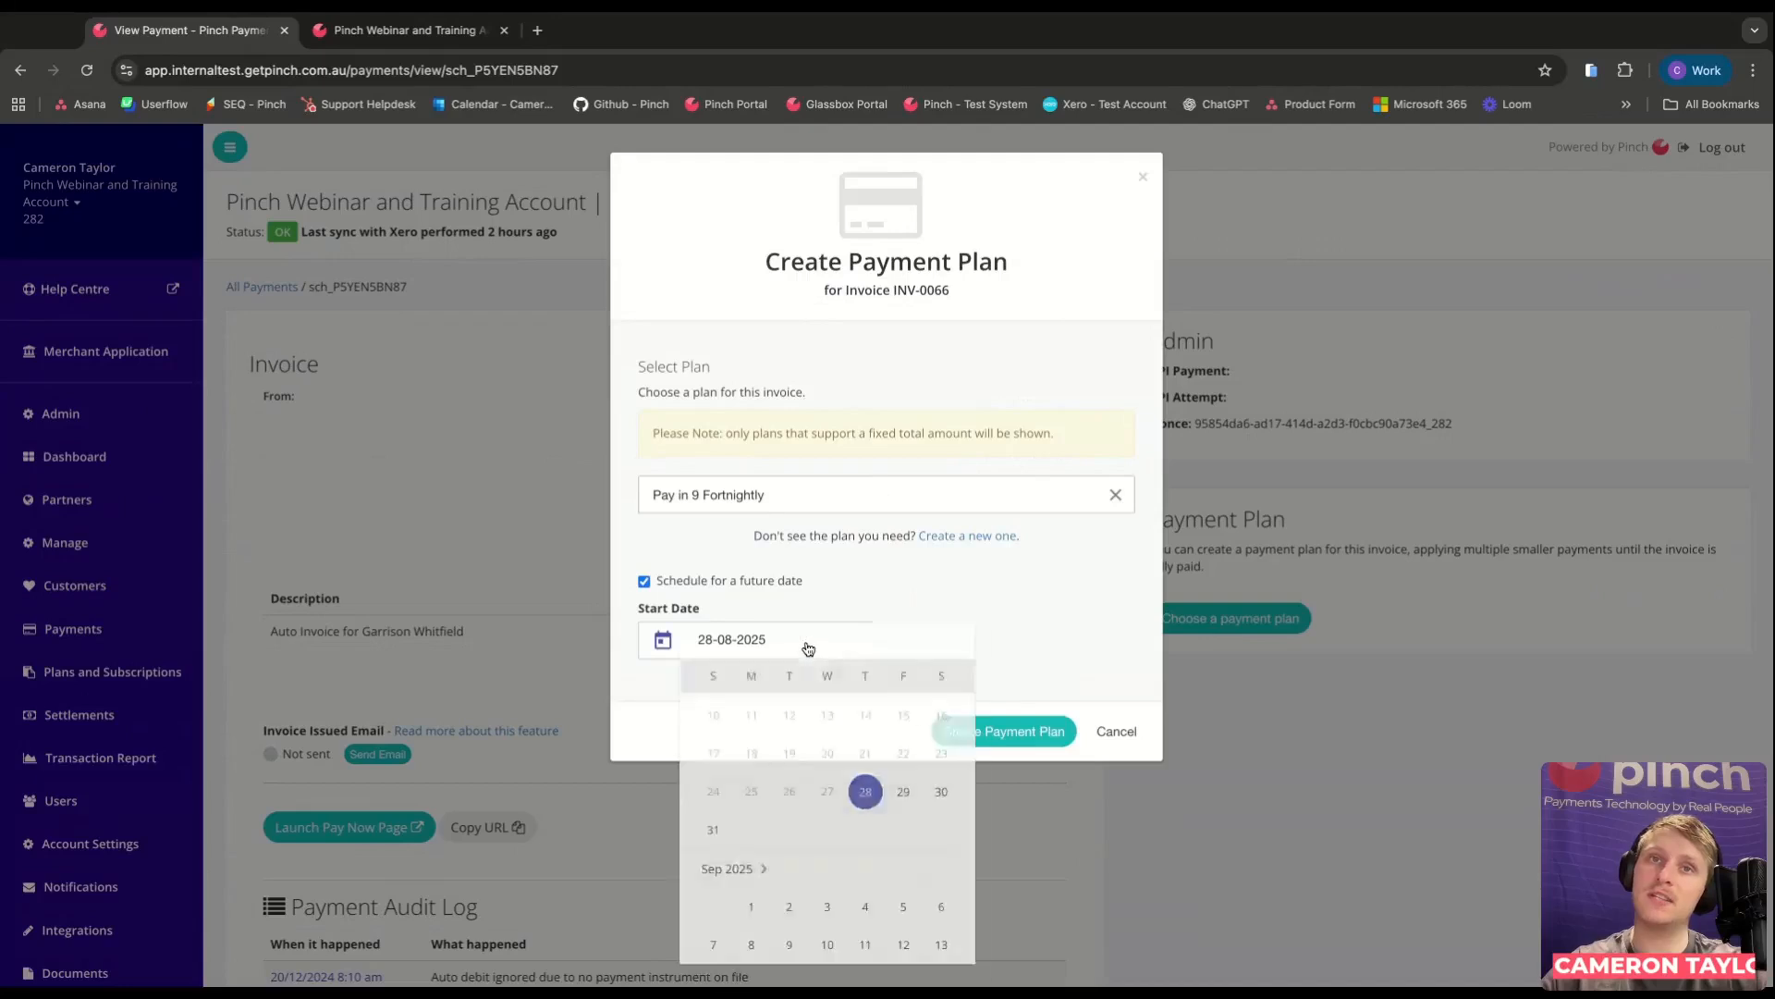
scroll(858, 764, "down", 3)
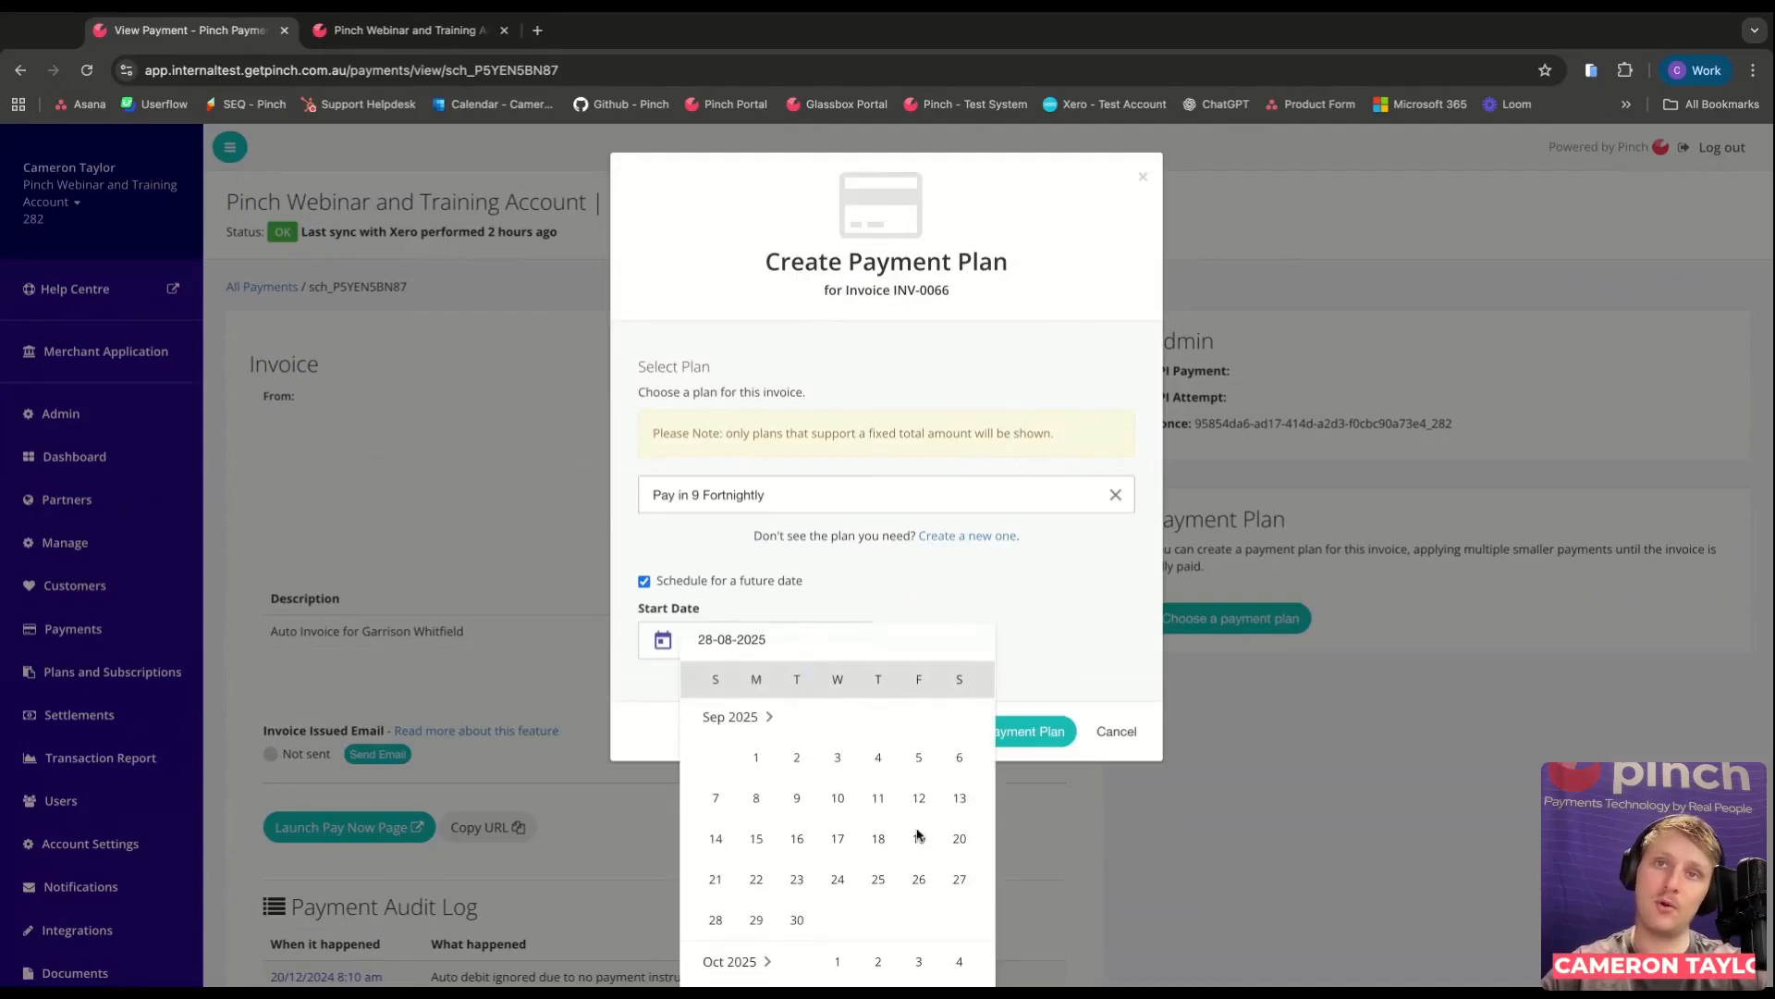
left_click(960, 841)
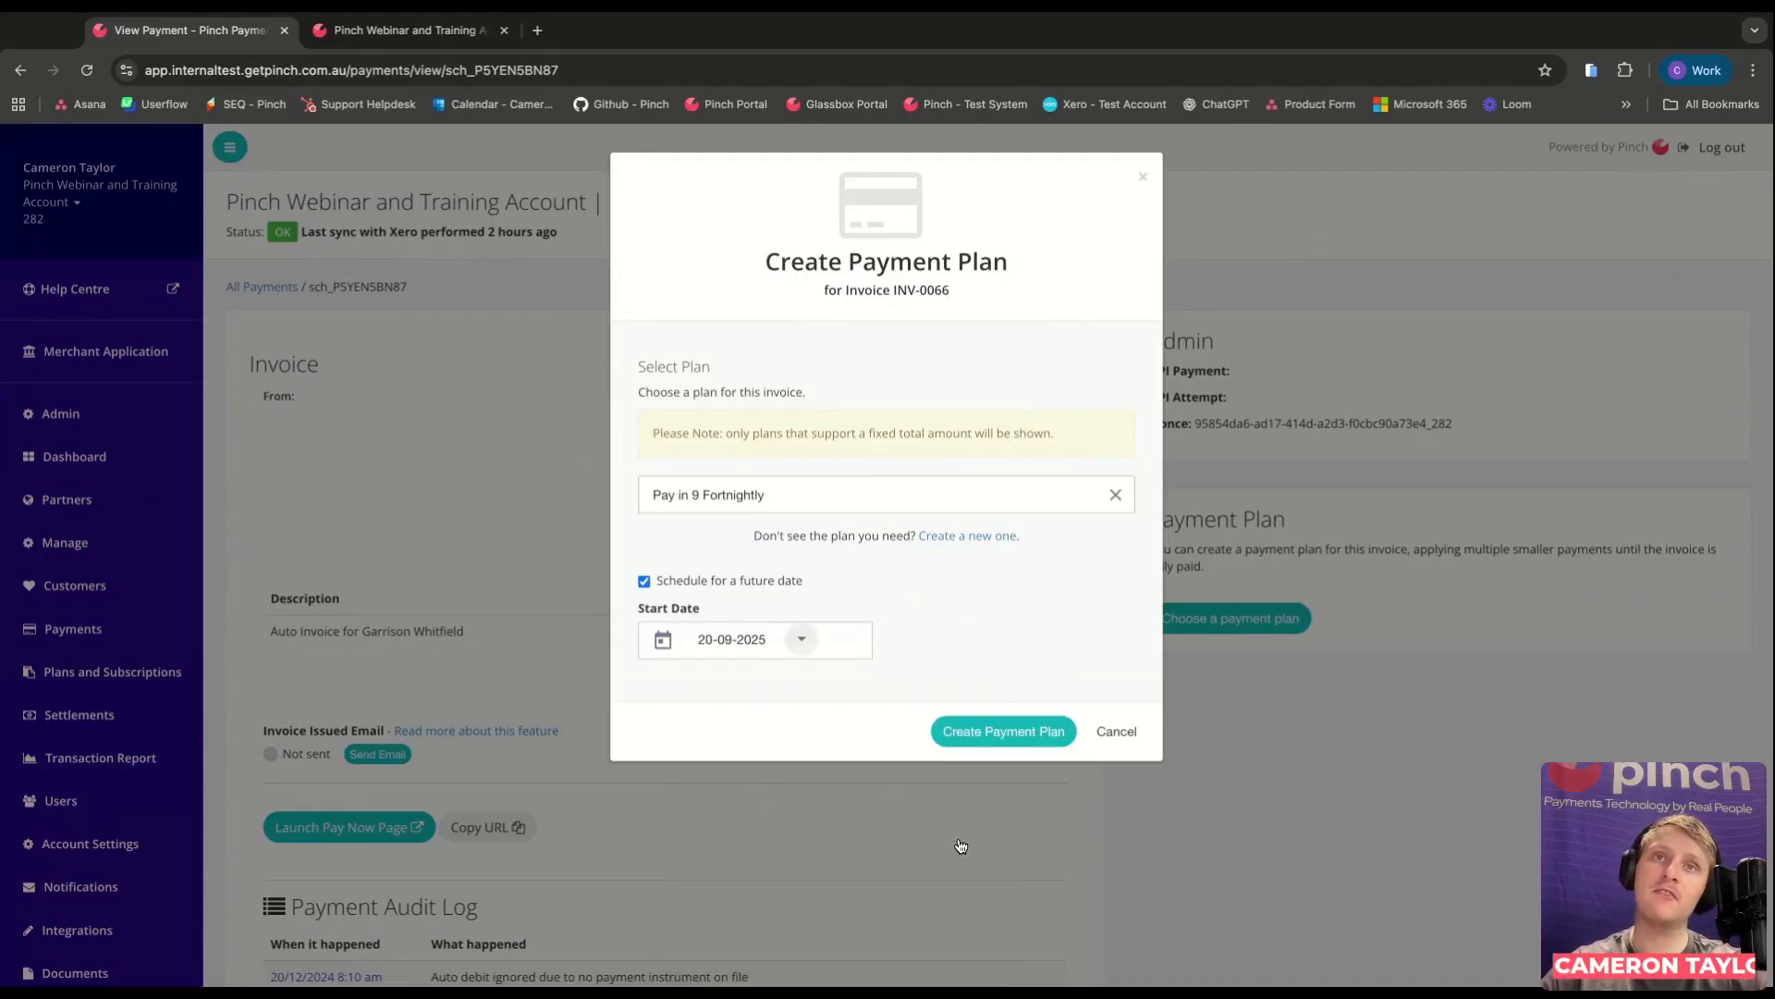
left_click(969, 737)
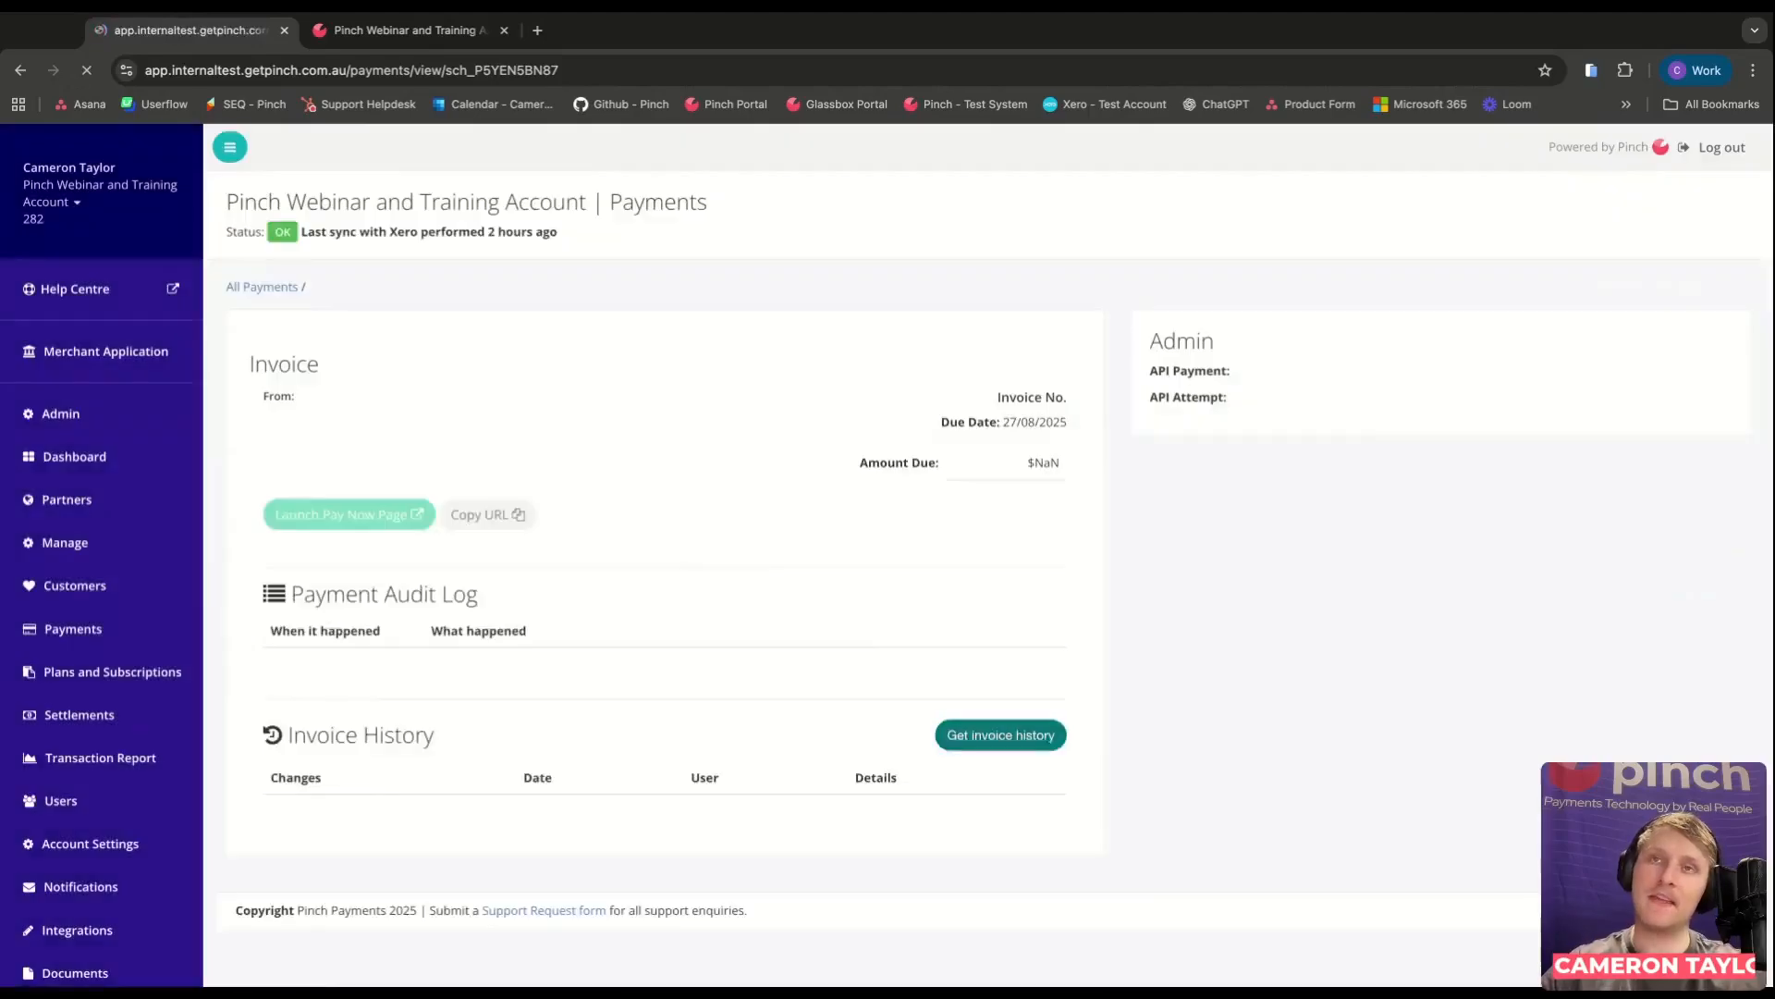
Review the invoice's payment plan schedule, including the first payment date and the instalment amounts.
scroll(1136, 600, "down", 2)
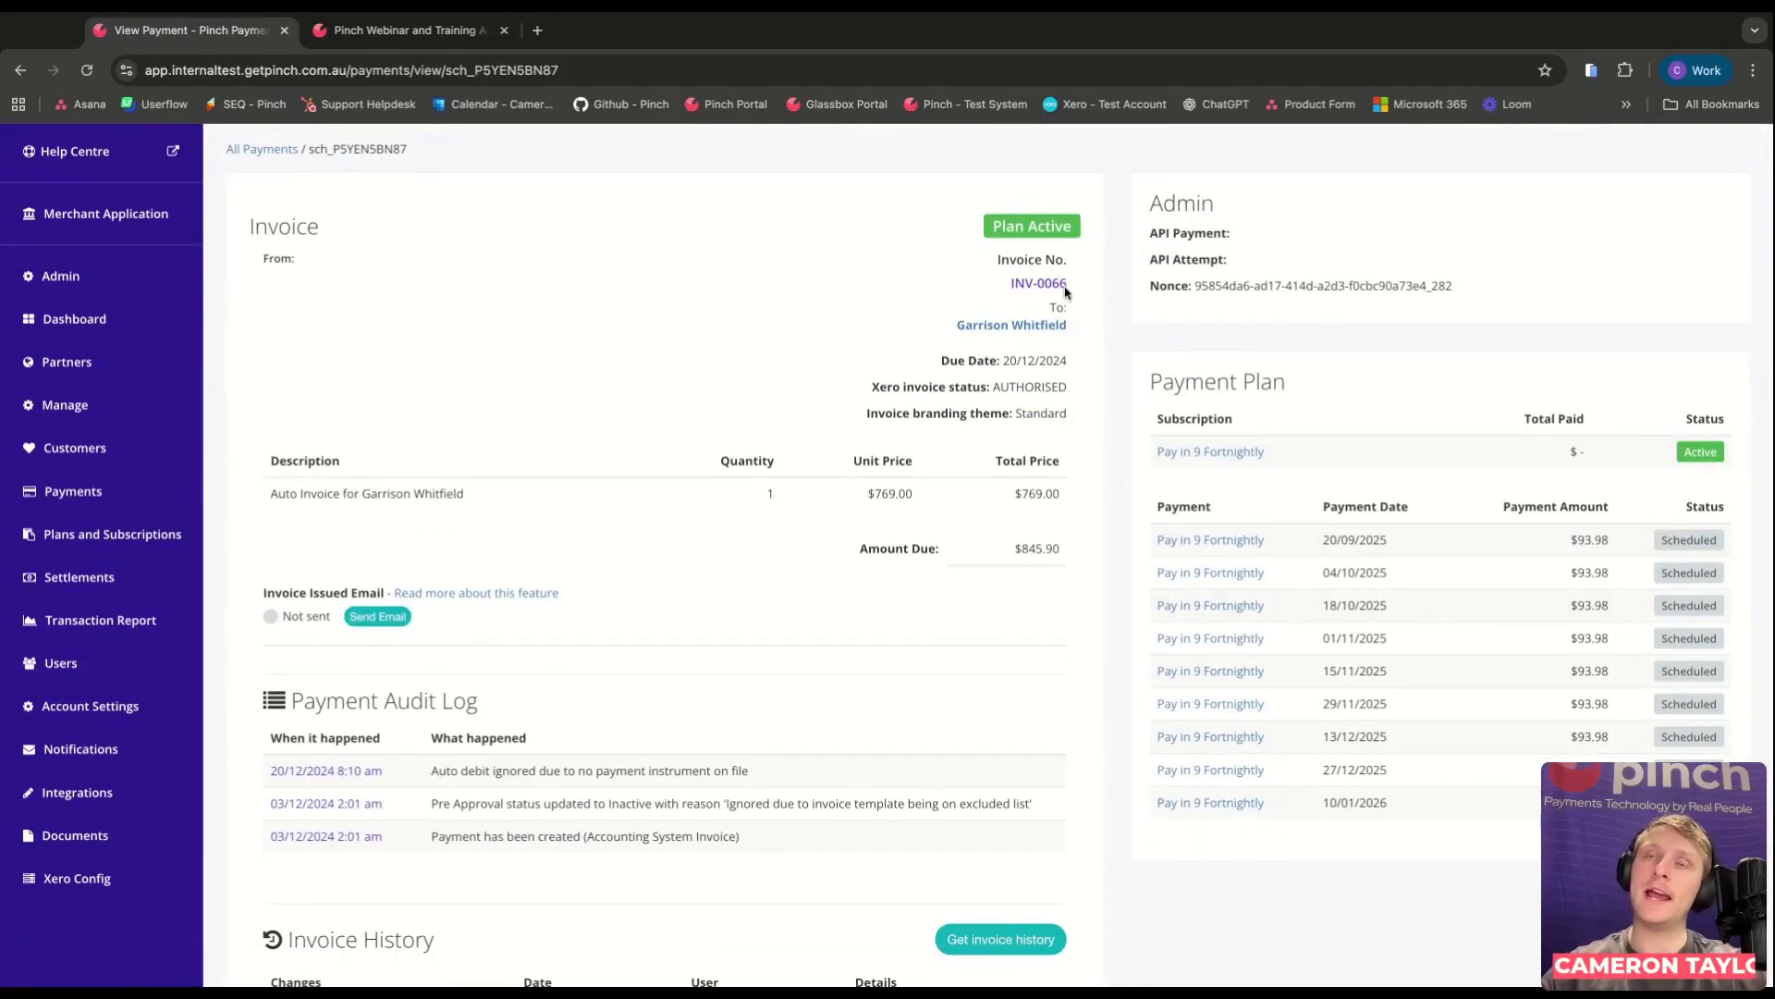
scroll(1165, 404, "down", 1)
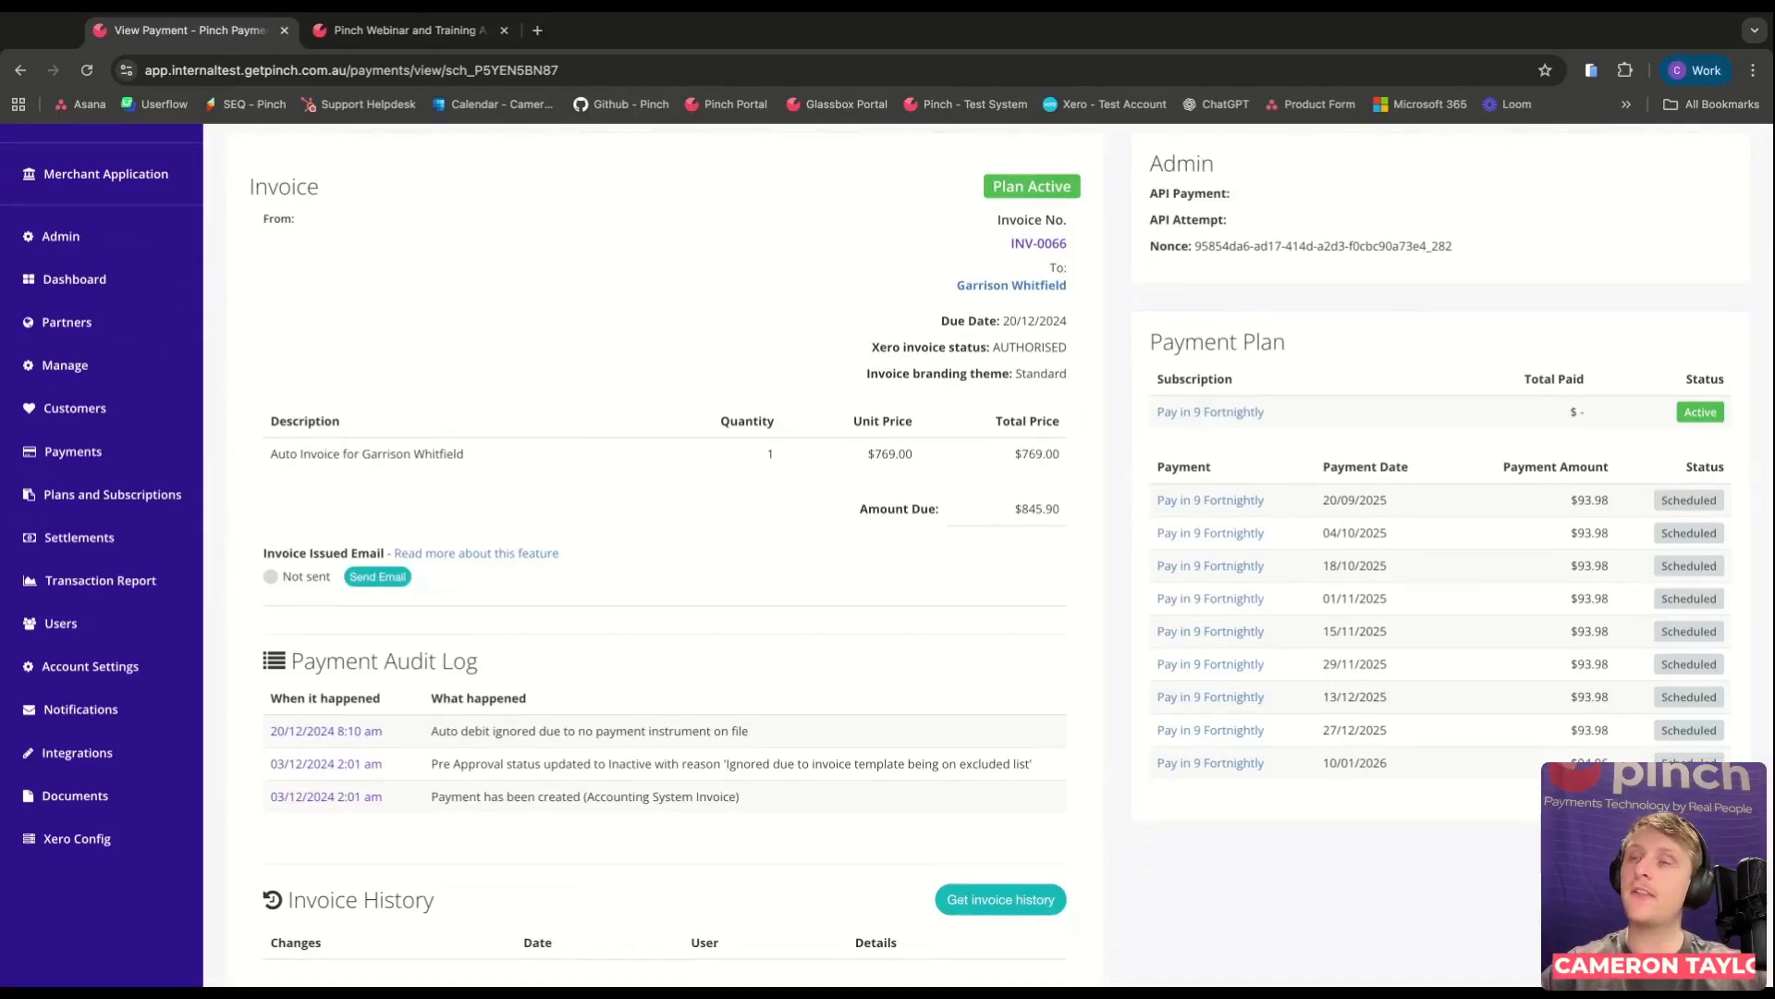
double_click(1326, 505)
left_click(1402, 507)
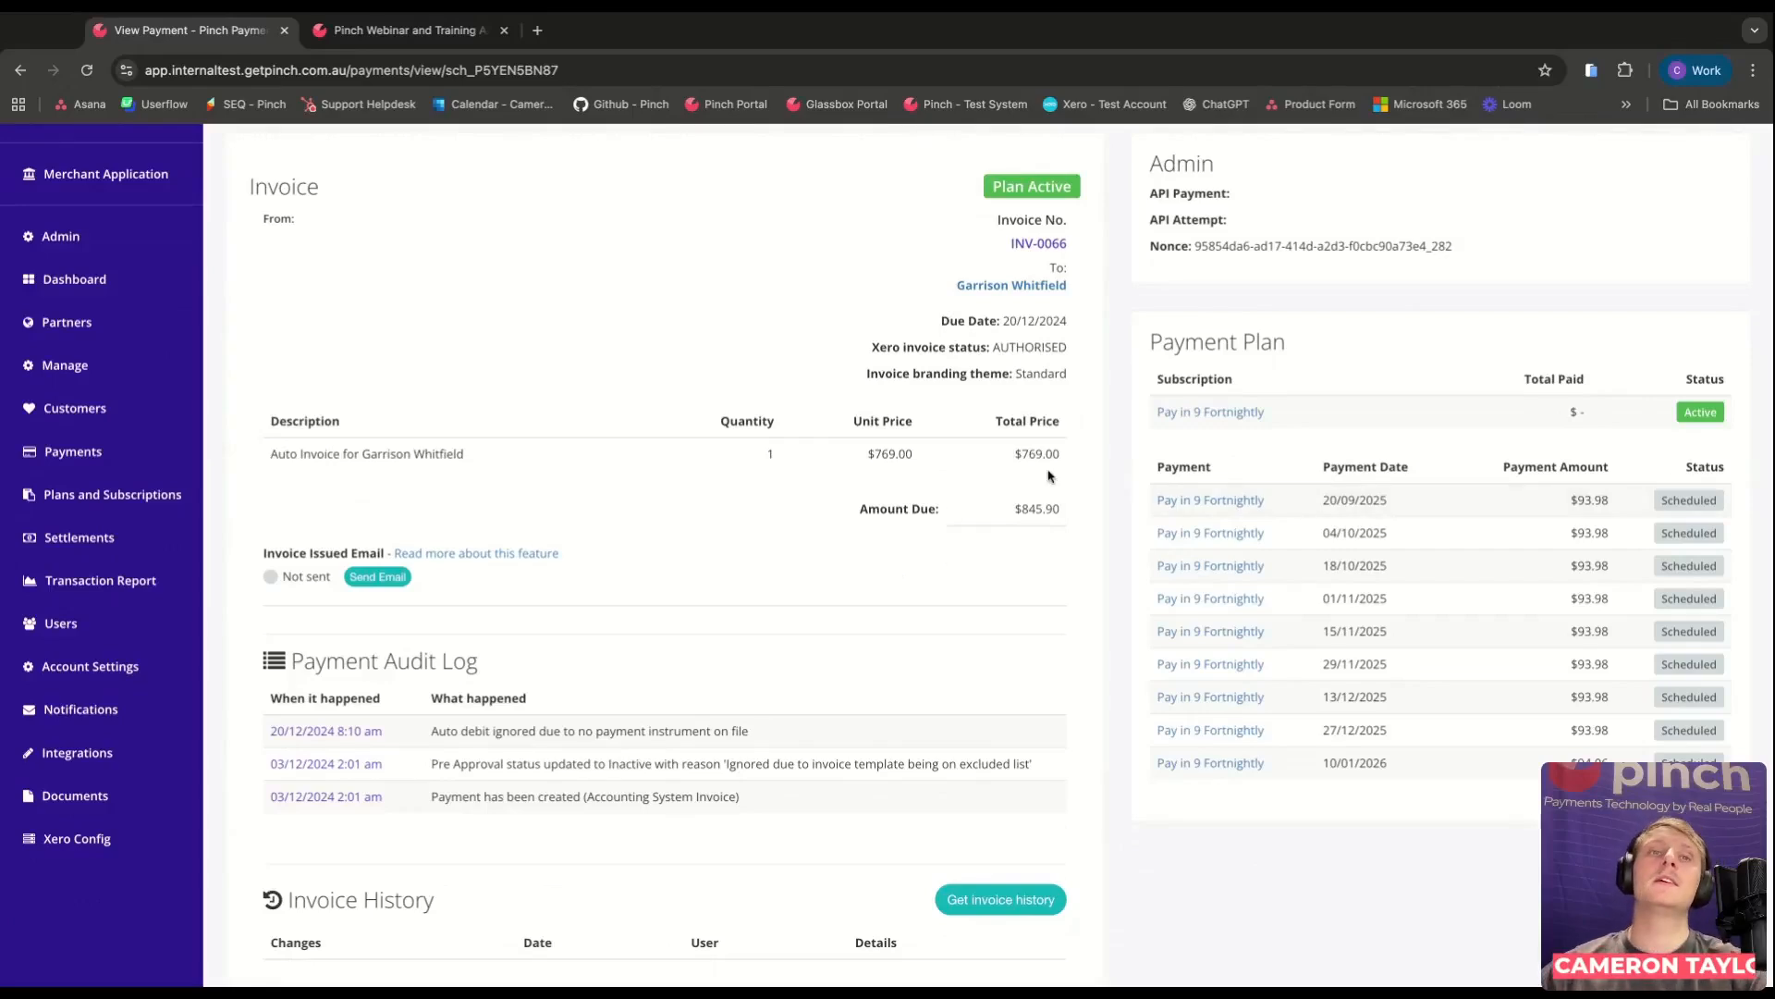
scroll(514, 490, "up", 1)
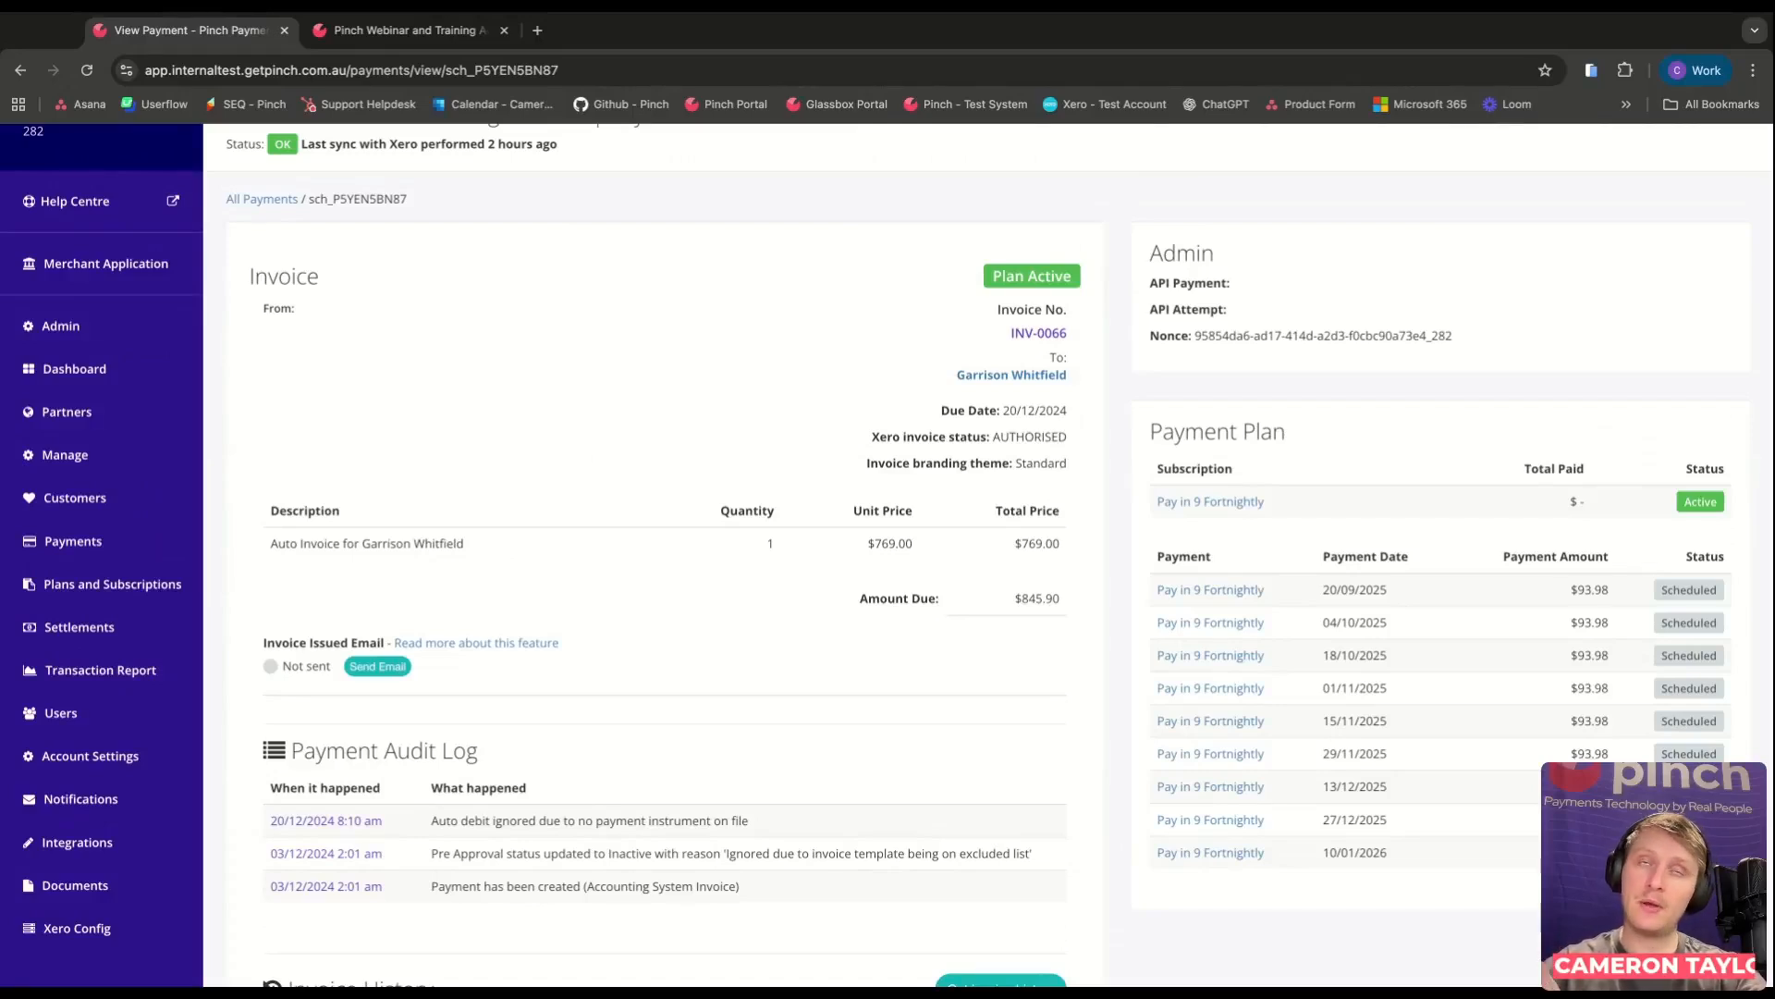
Switch to the customer's online invoice page and examine the pay-now methods and the instalment options offered.
left_click(407, 30)
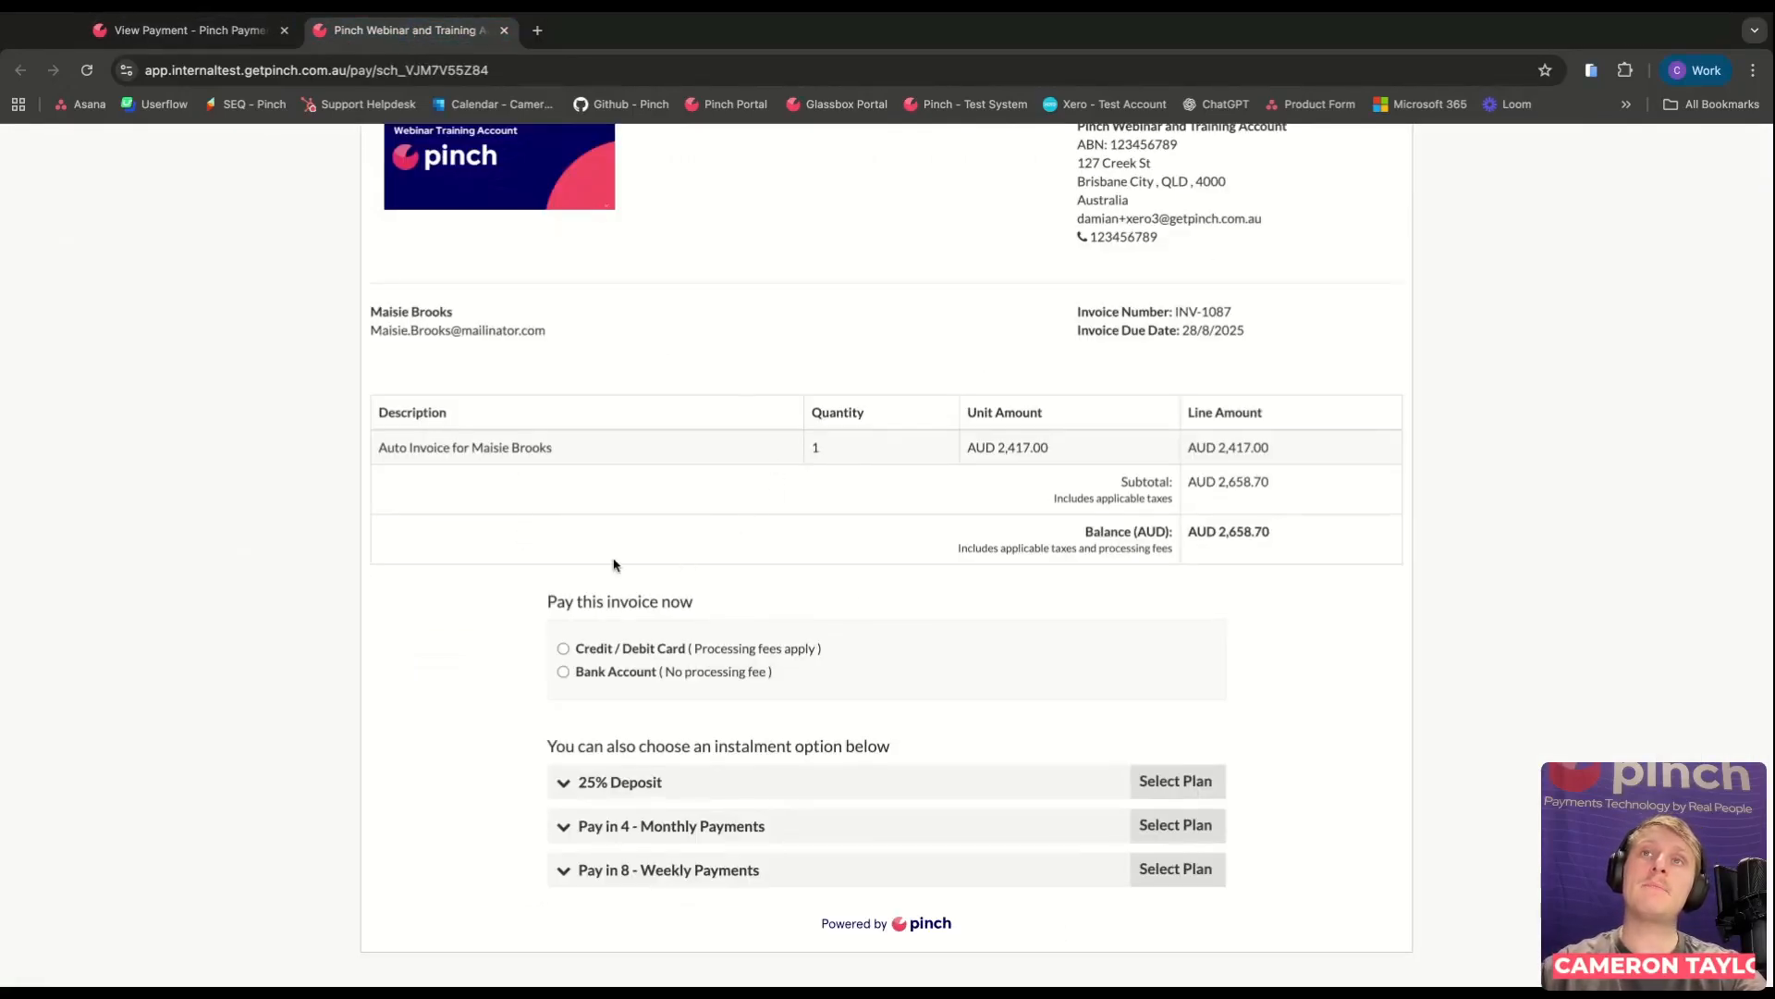
scroll(606, 560, "up", 2)
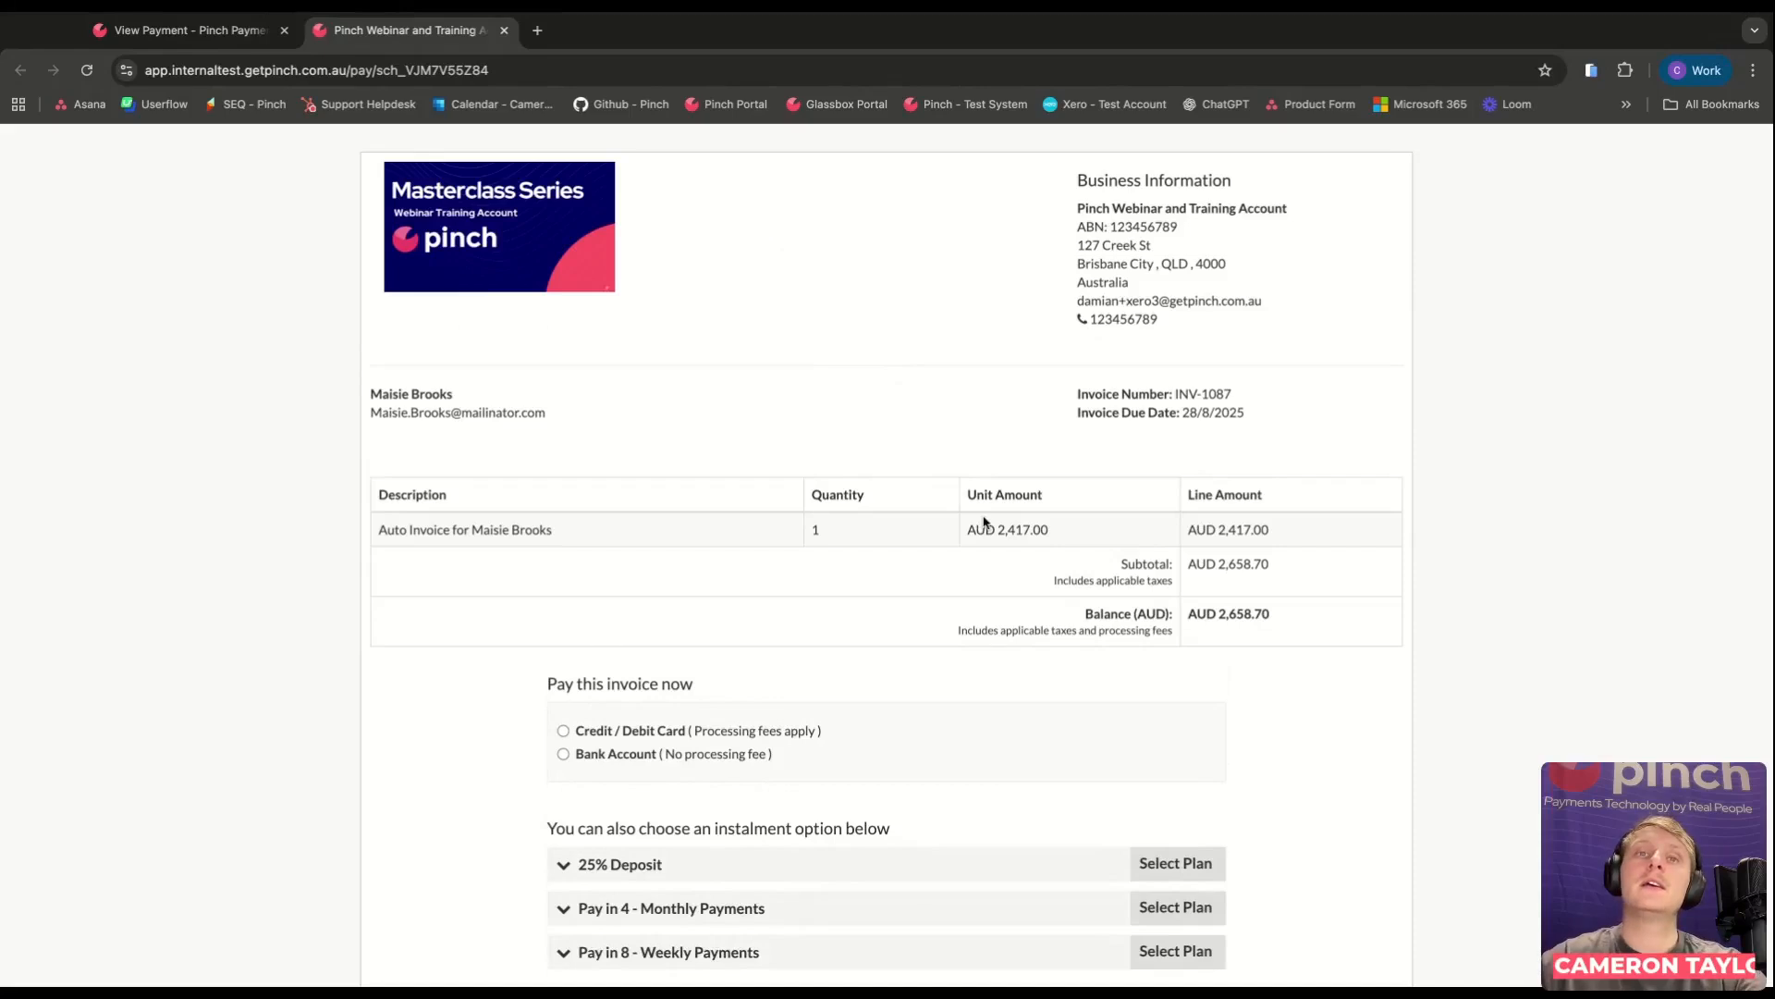
scroll(974, 686, "down", 2)
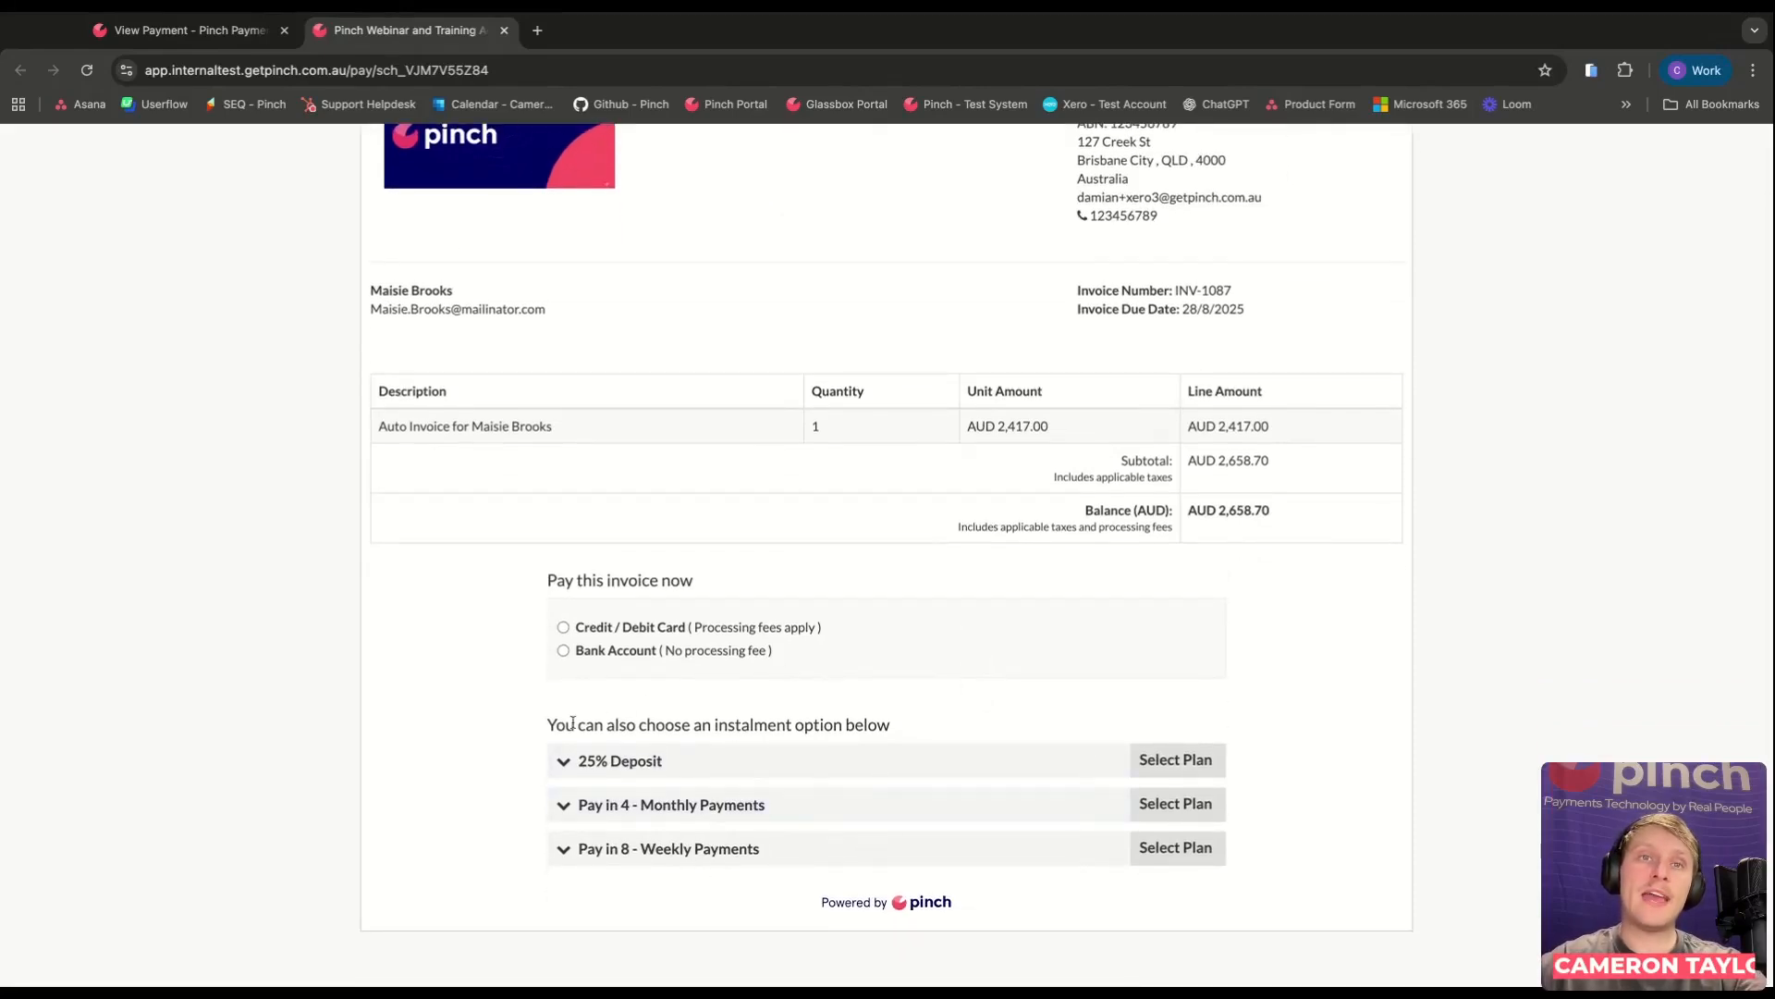
left_click_drag(546, 730, 890, 730)
left_click(924, 731)
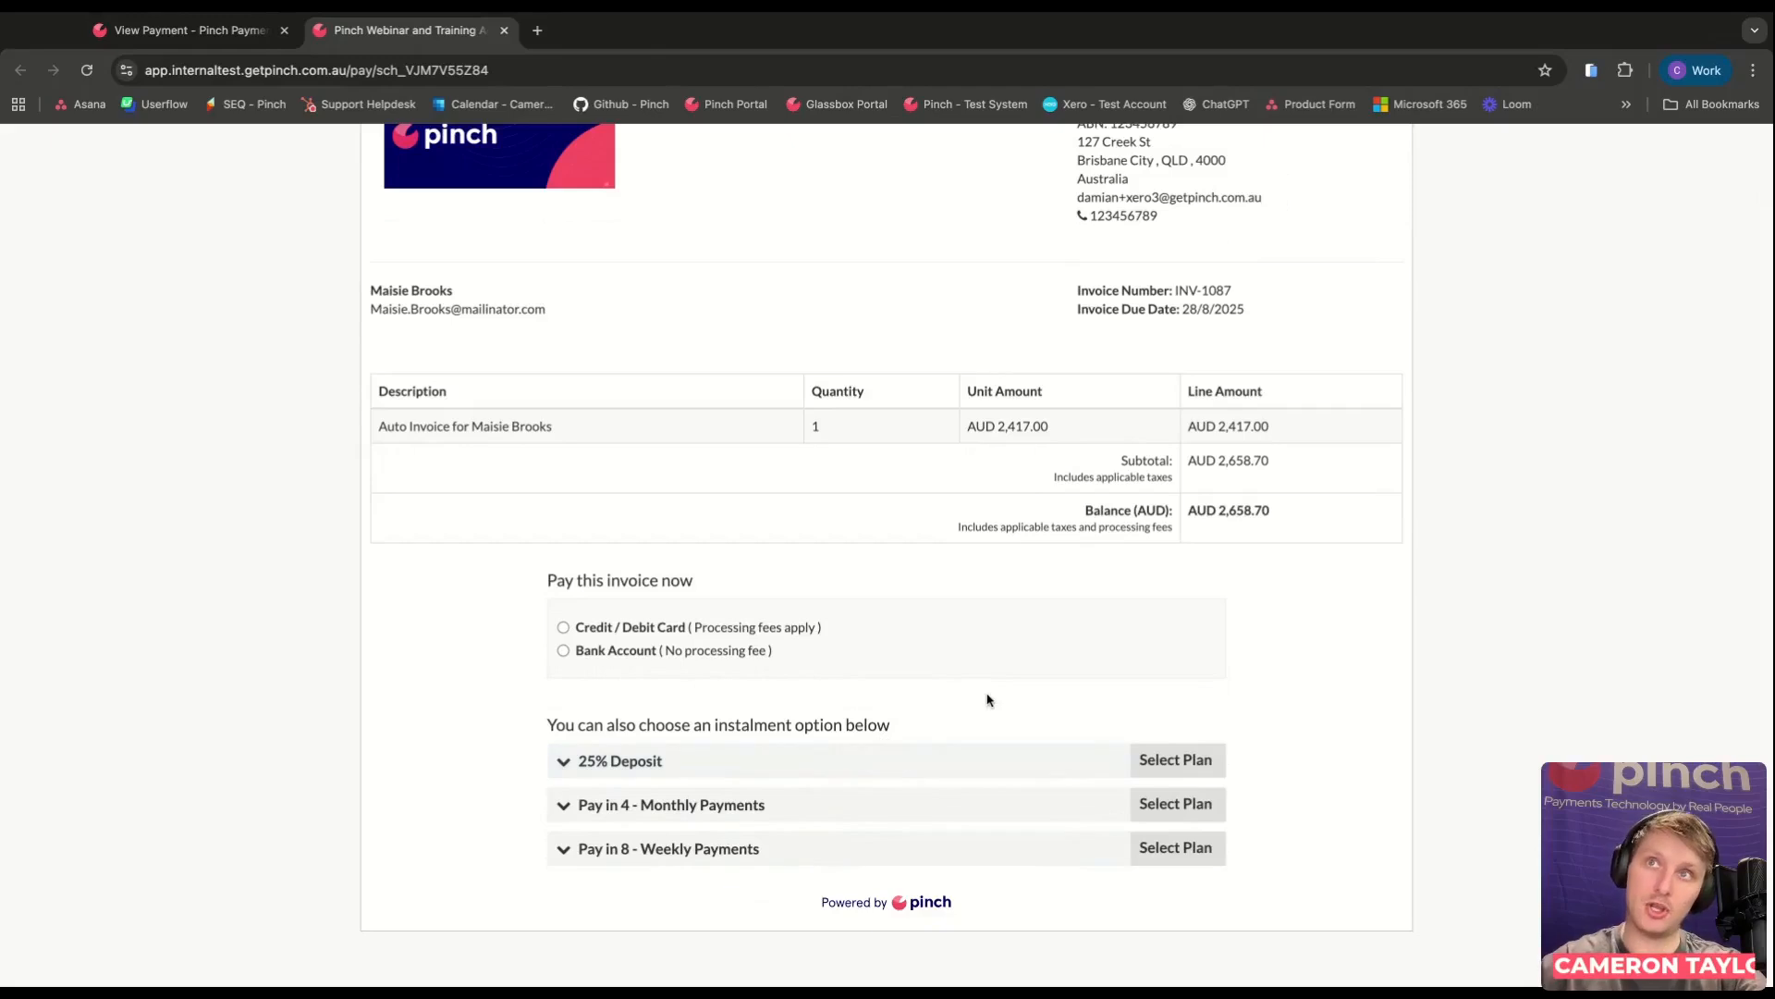
triple_click(551, 581)
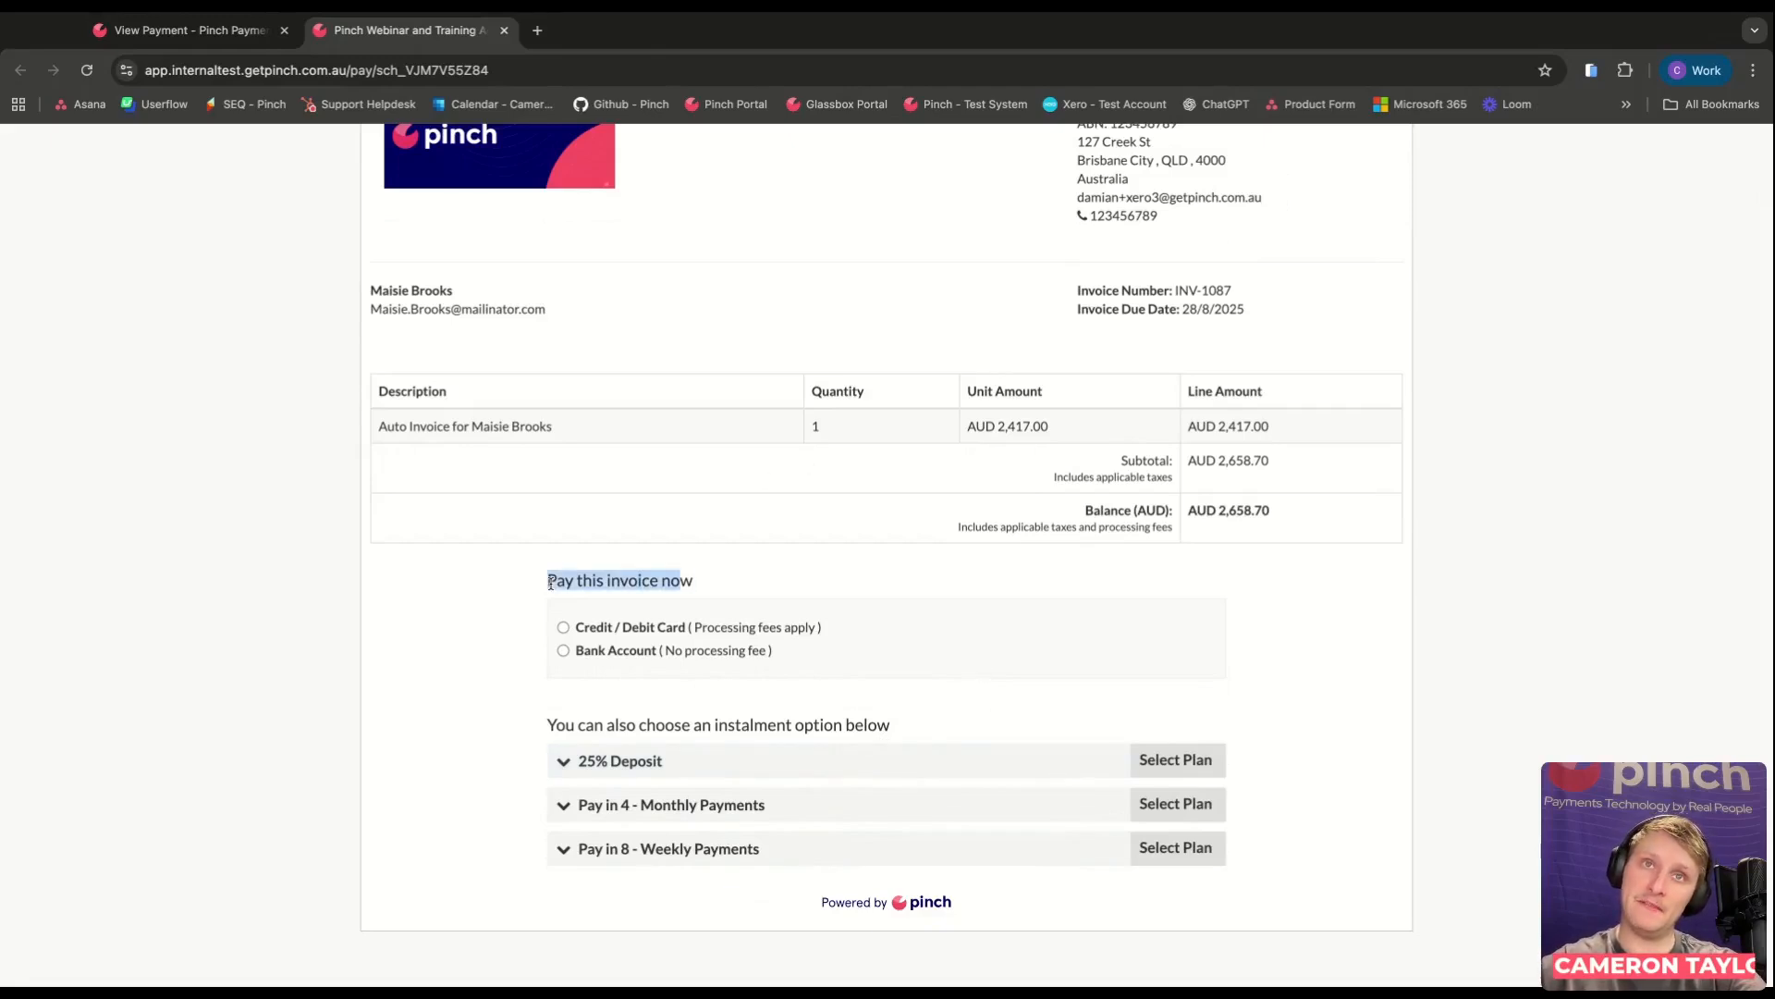
left_click(549, 724)
left_click_drag(549, 724, 906, 725)
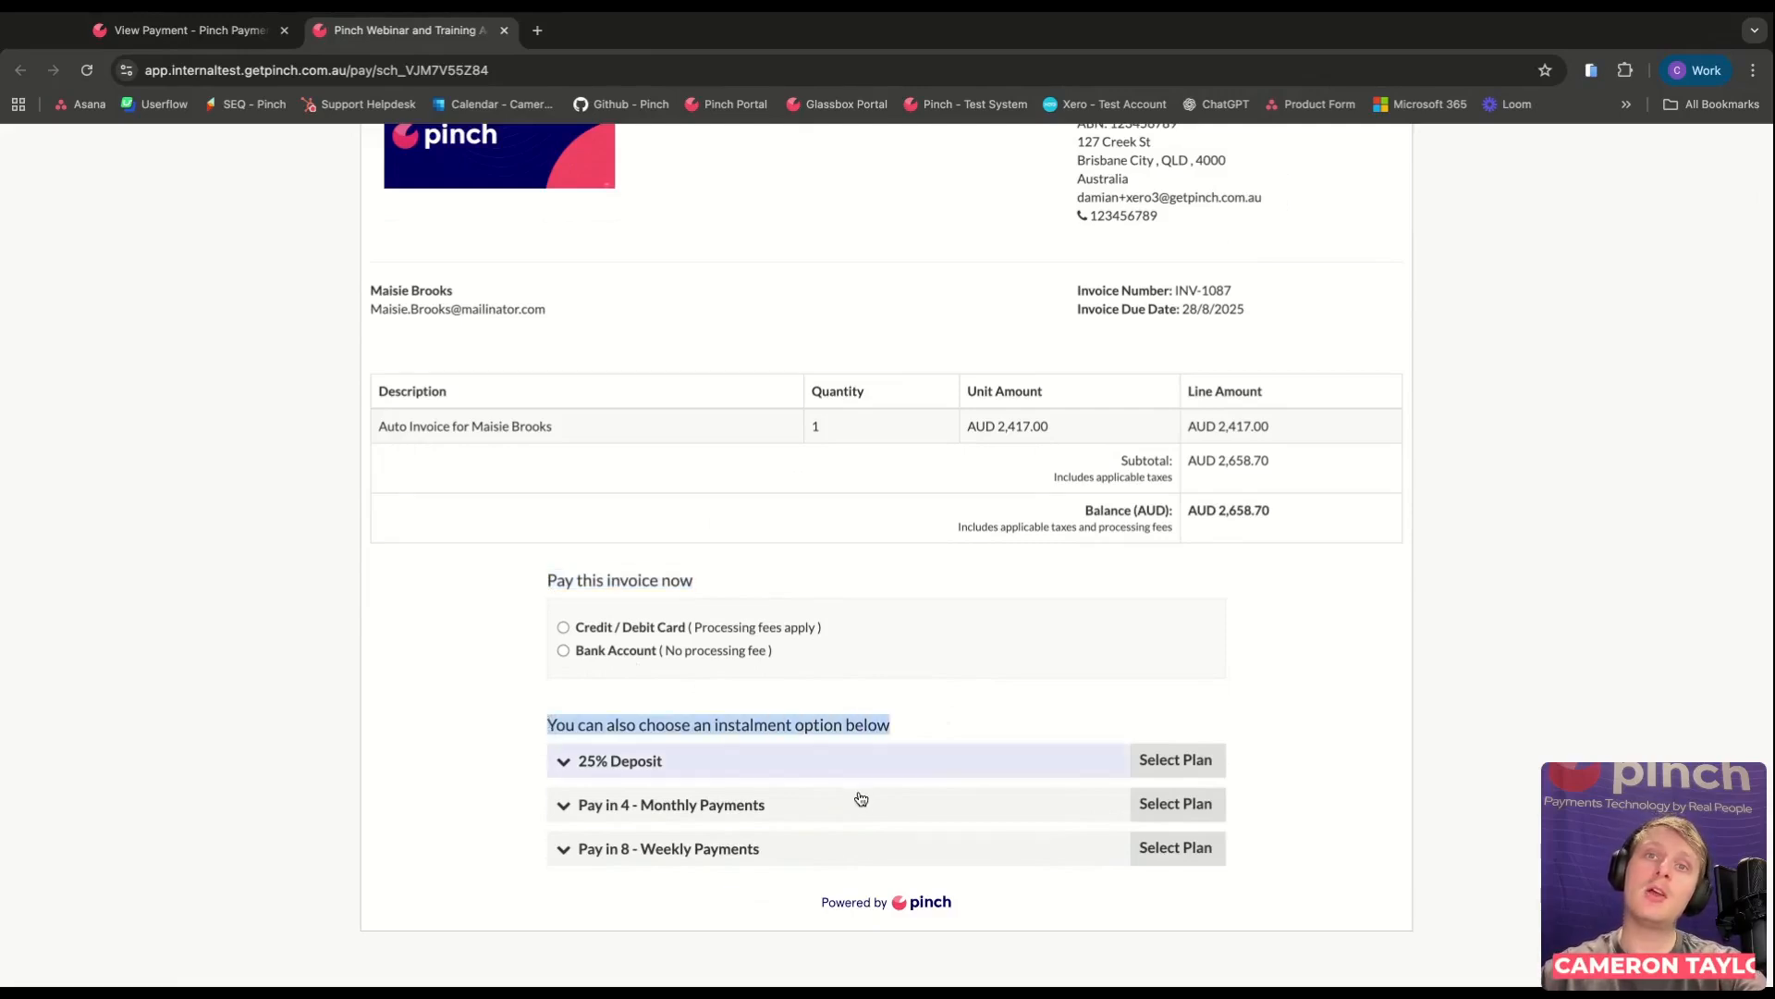
scroll(887, 756, "down", 1)
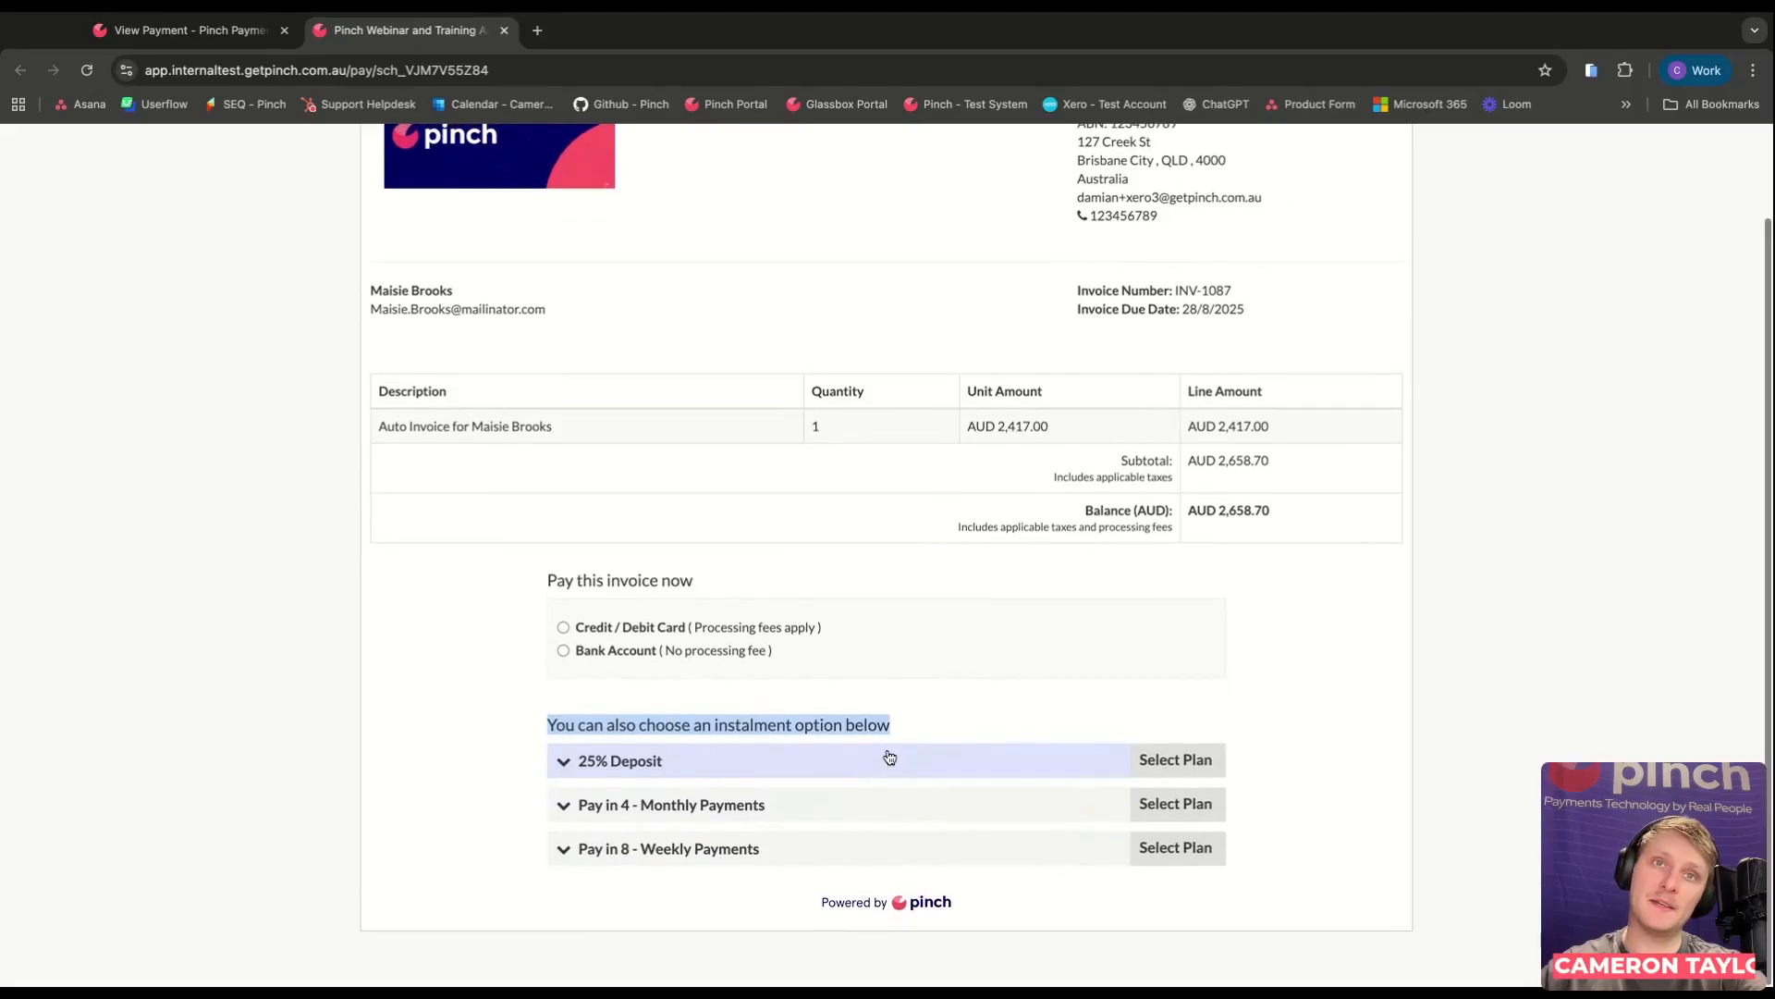
Expand the 25% Deposit instalment option, review its amount and debit date, and collapse it again.
left_click(757, 764)
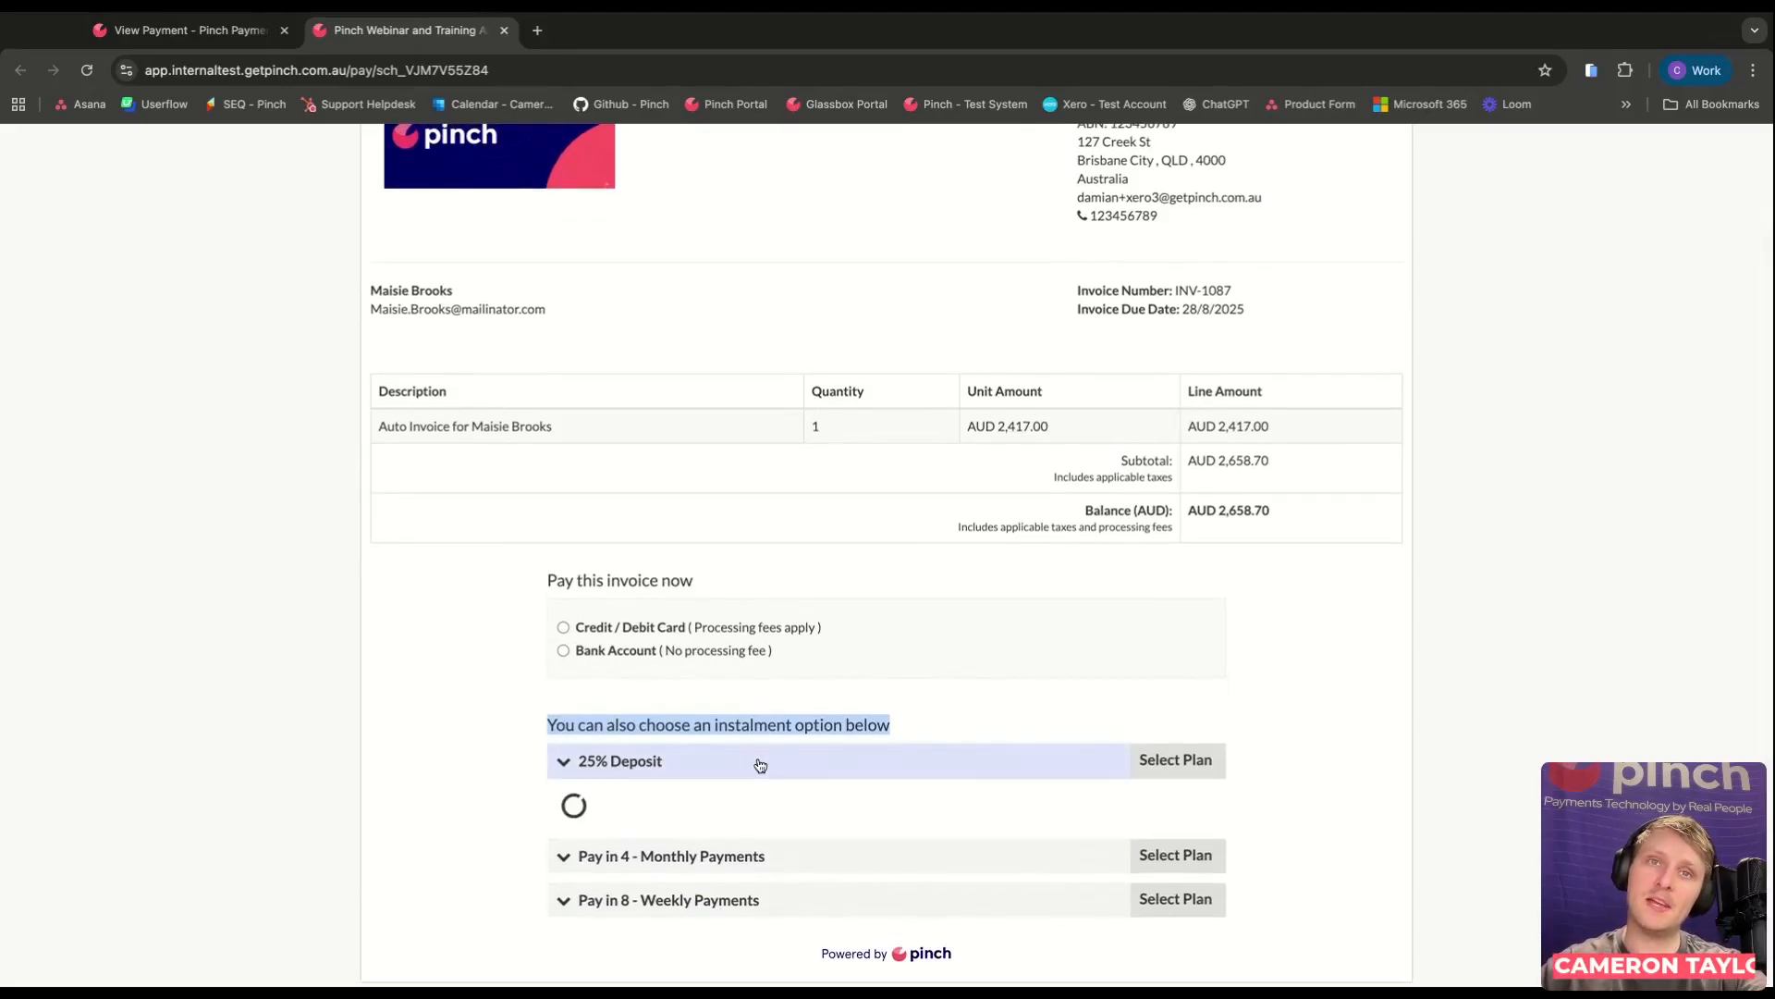
scroll(772, 754, "down", 3)
left_click_drag(649, 730, 598, 731)
left_click(659, 743)
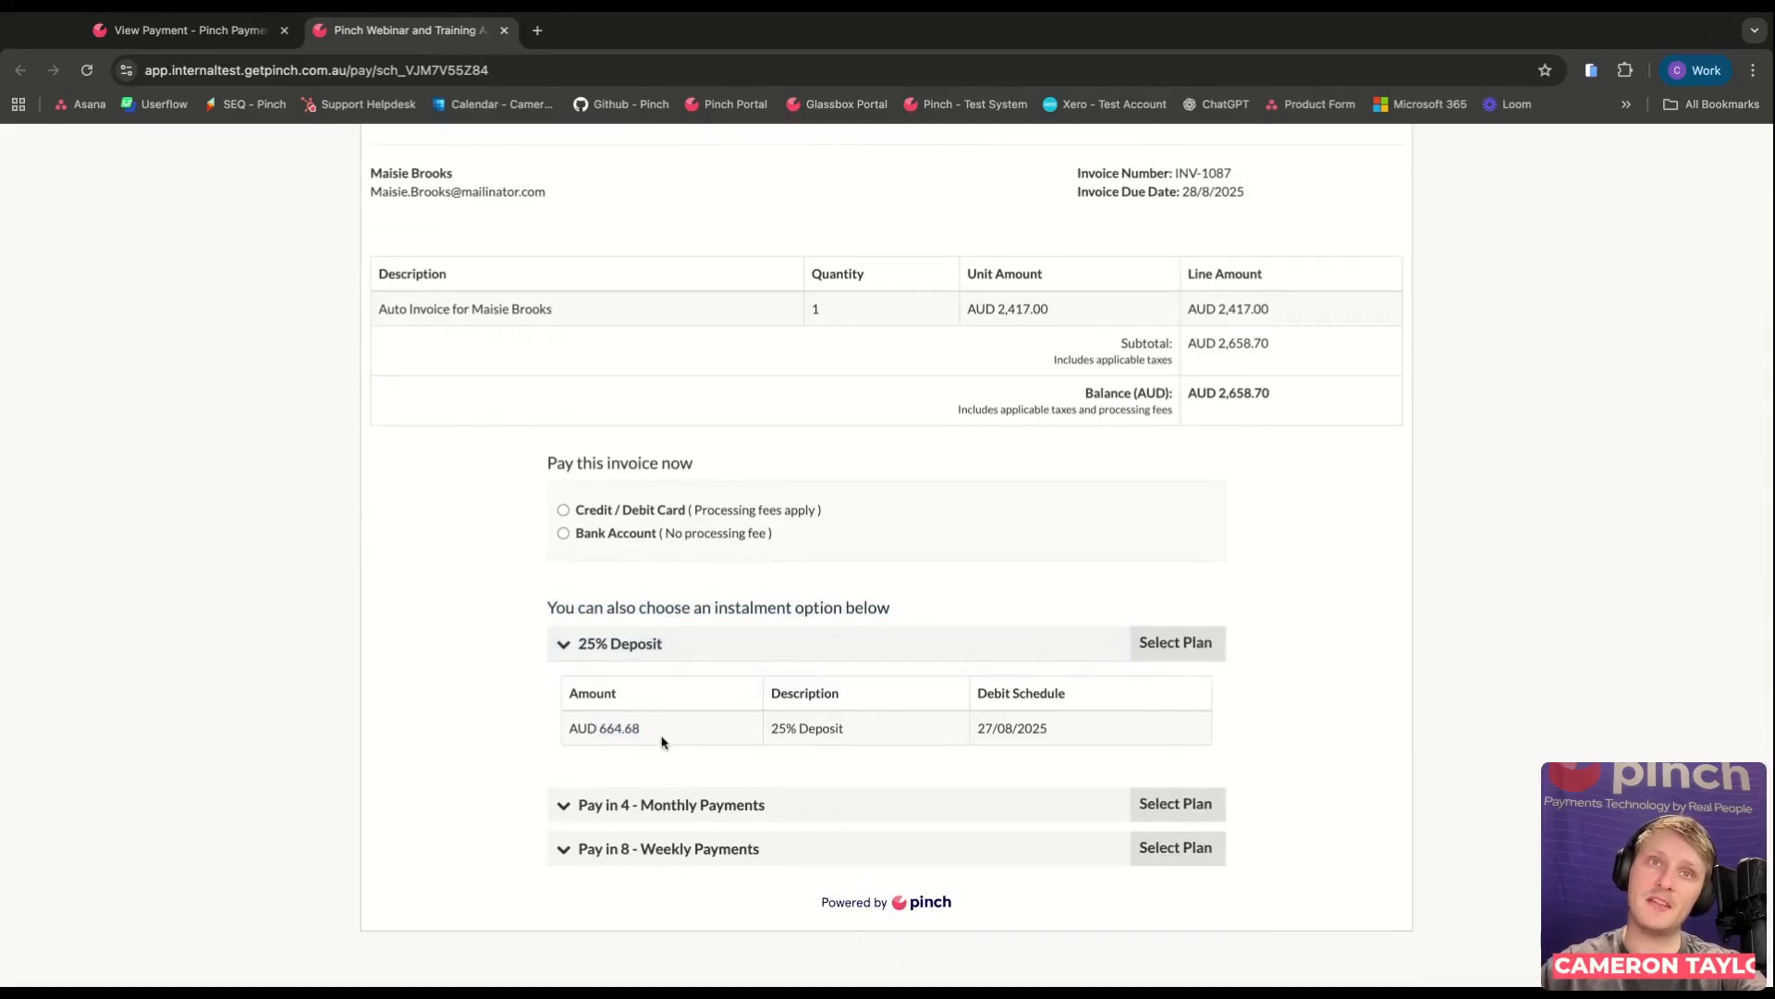
left_click(647, 659)
Review the debit schedules of Pay in 4 - Monthly Payments and Pay in 8 - Weekly Payments, collapsing the weekly one again.
left_click(670, 803)
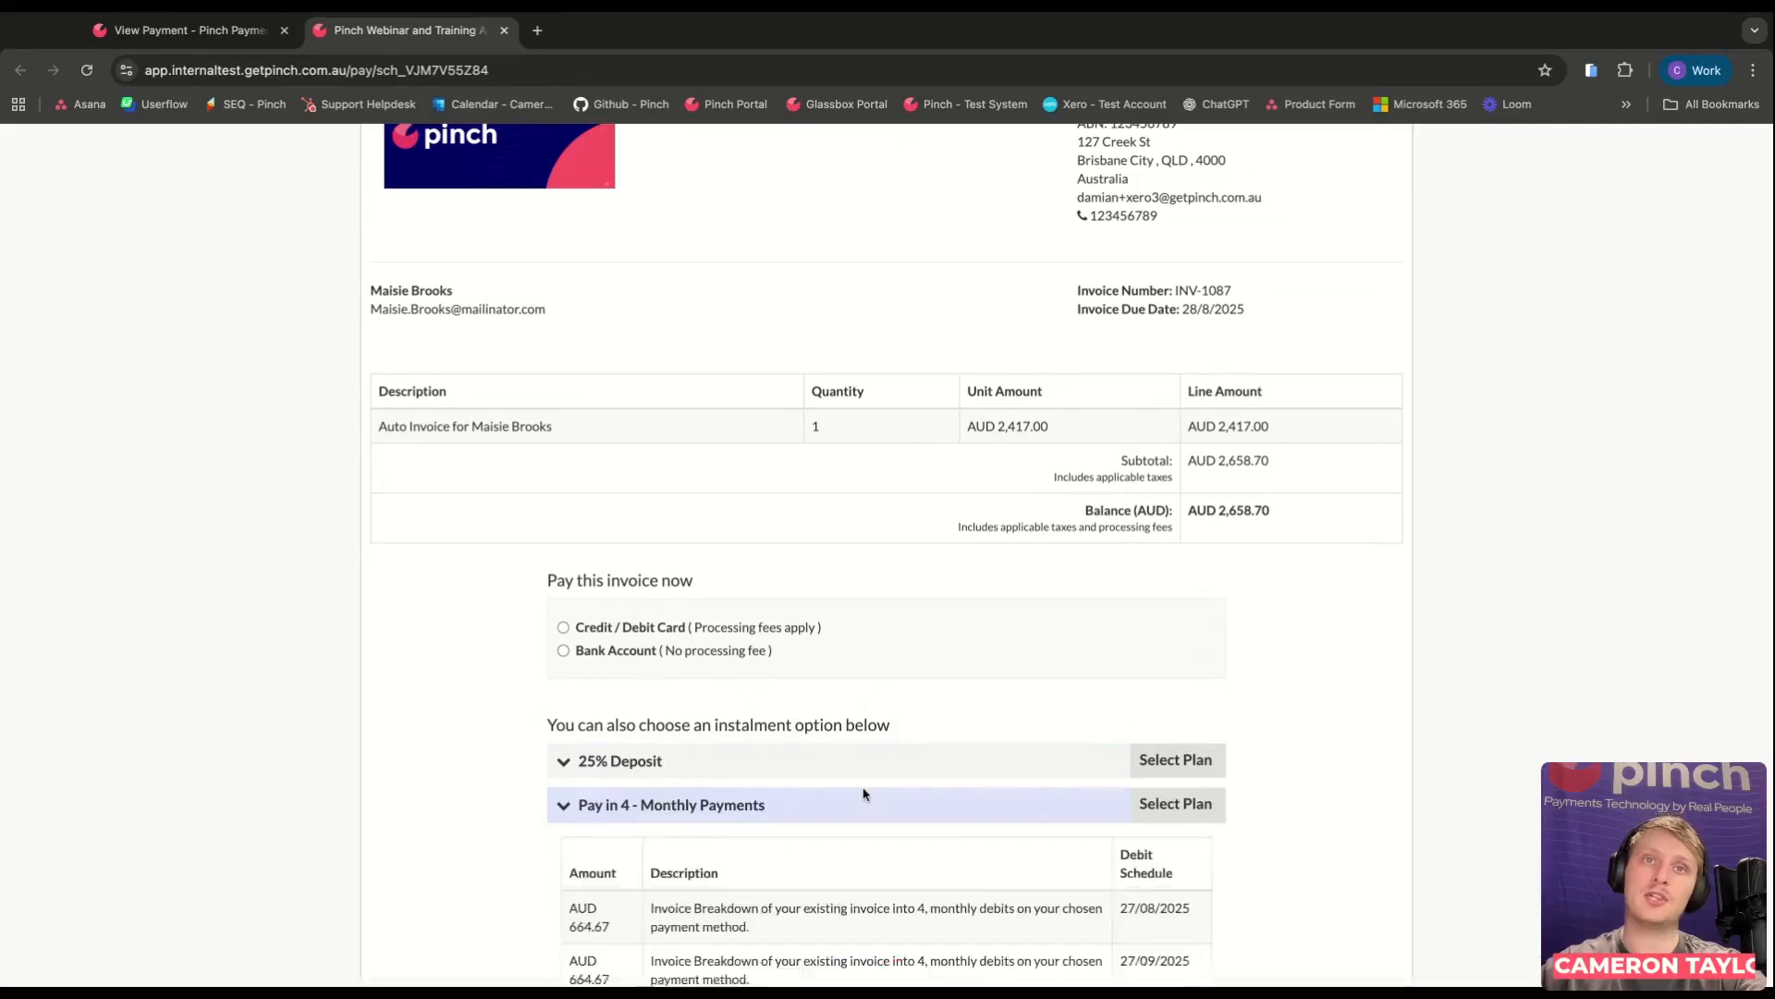
scroll(864, 793, "down", 5)
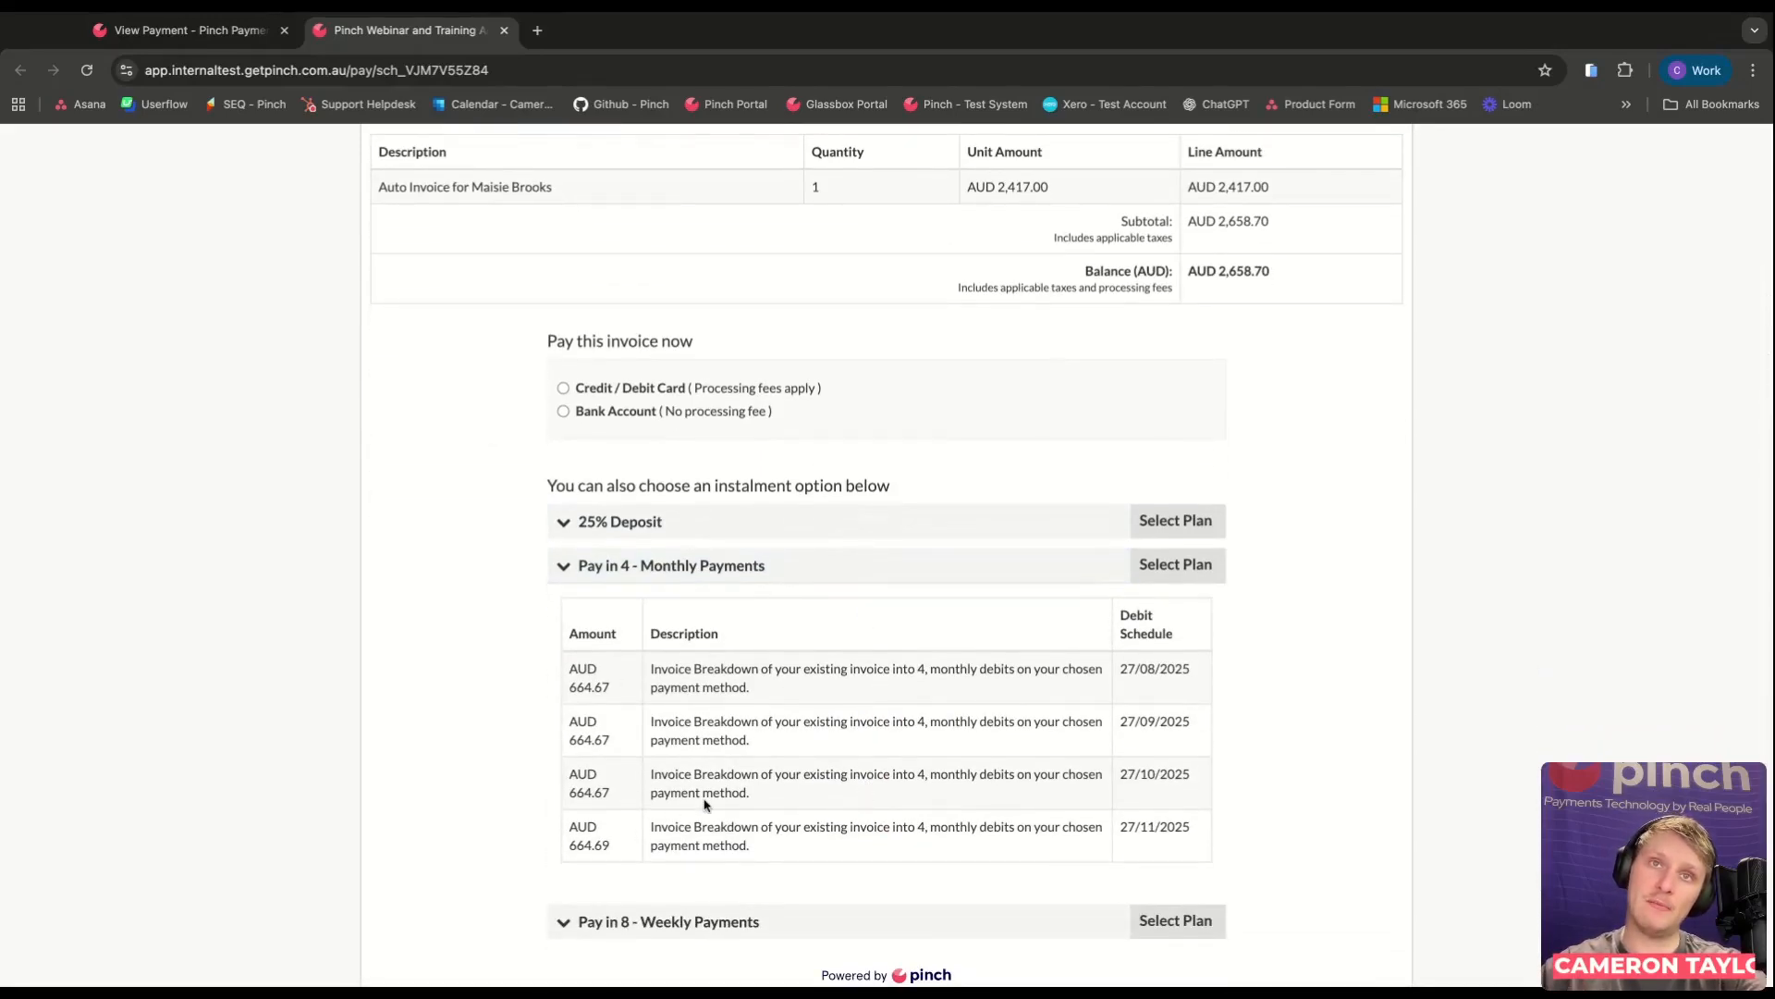
scroll(657, 805, "down", 2)
left_click(684, 860)
scroll(684, 860, "down", 5)
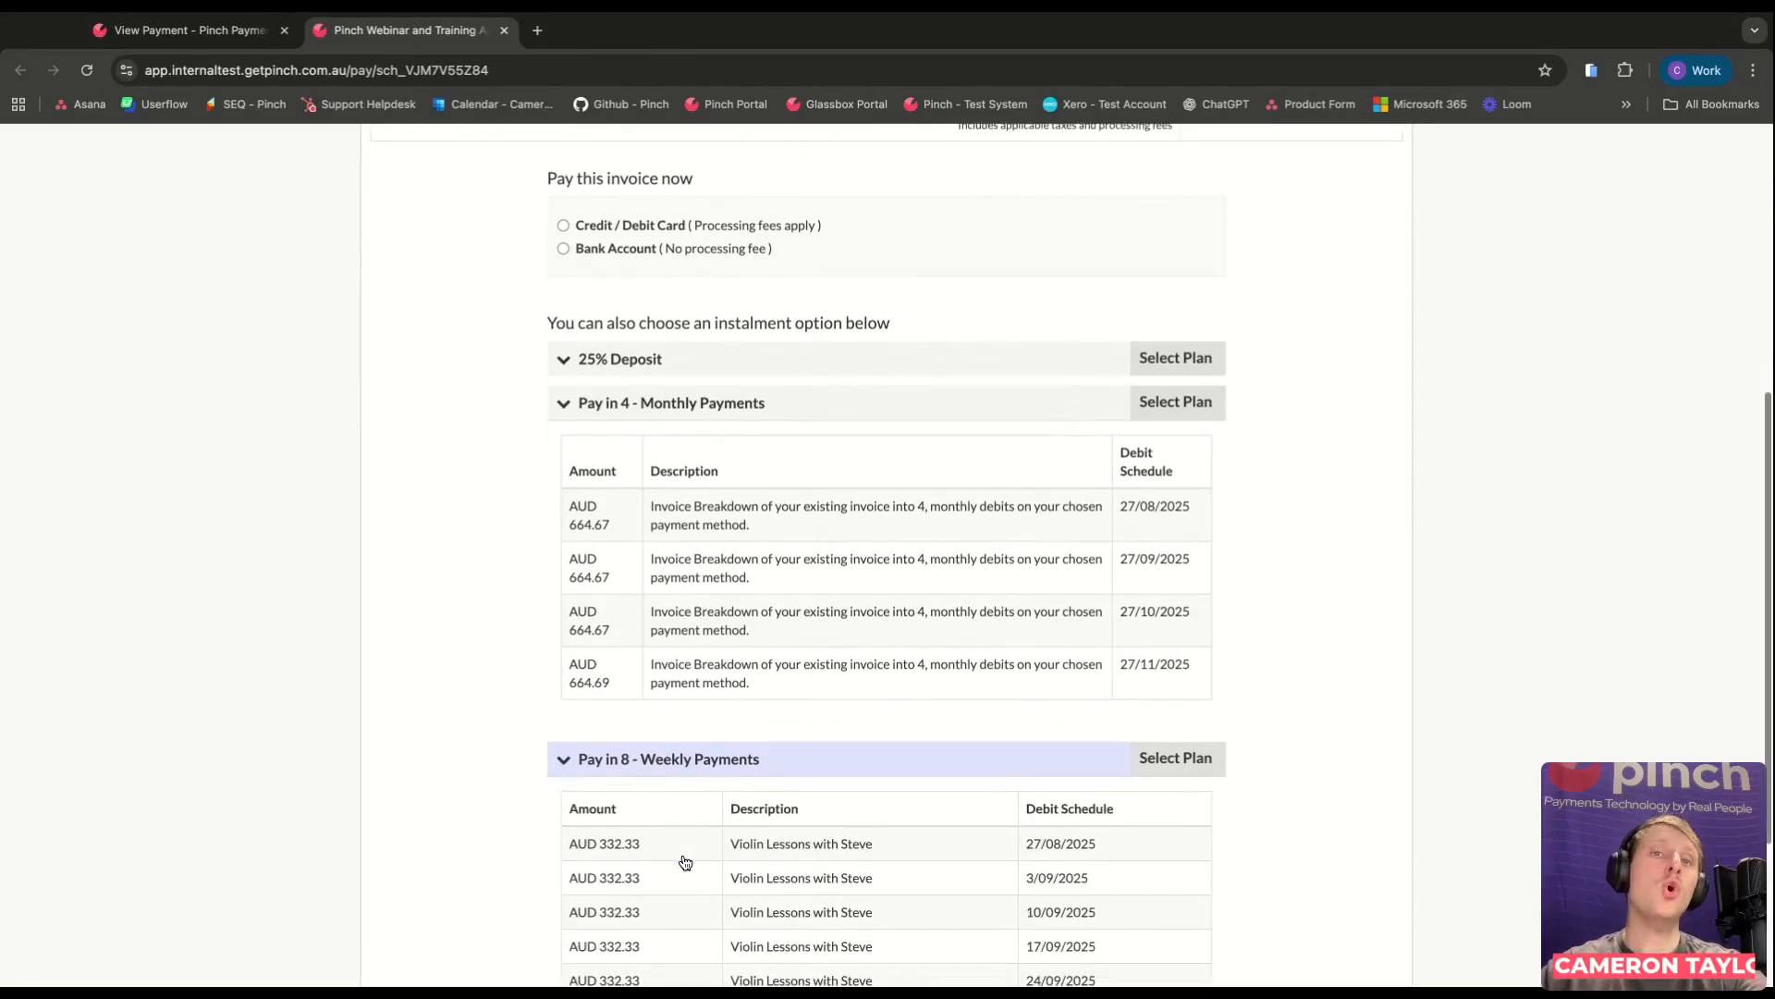
scroll(720, 720, "down", 1)
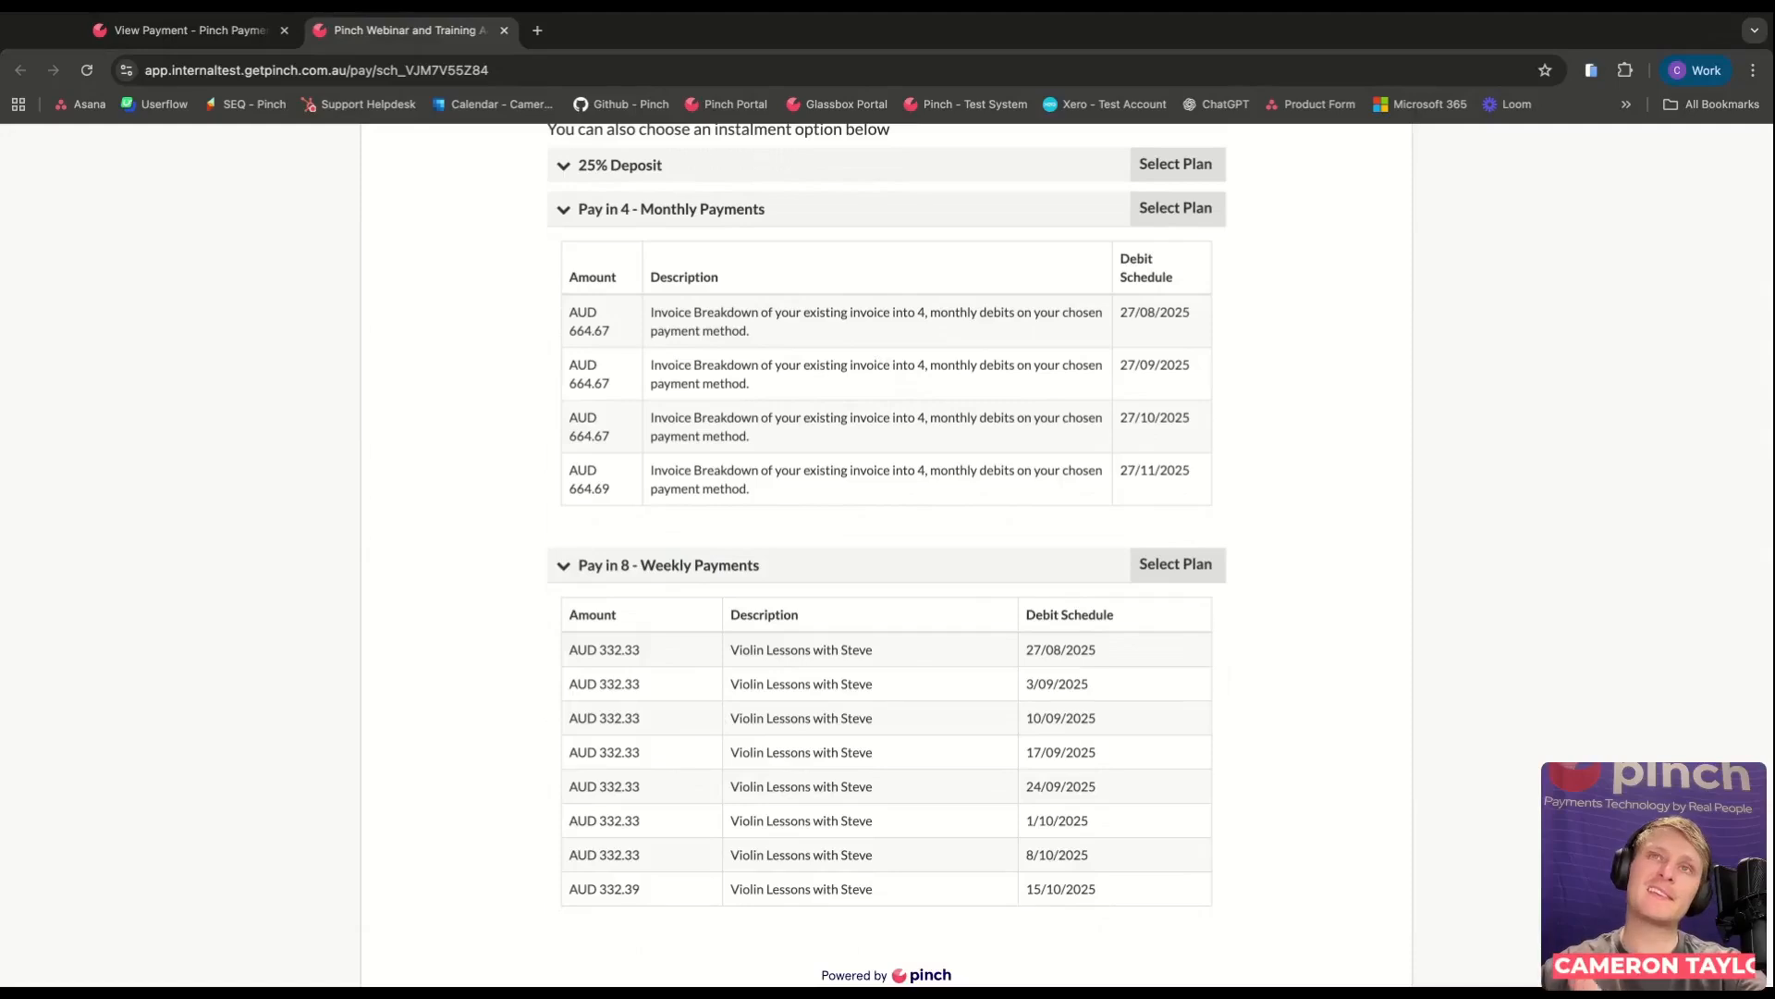
scroll(765, 689, "up", 3)
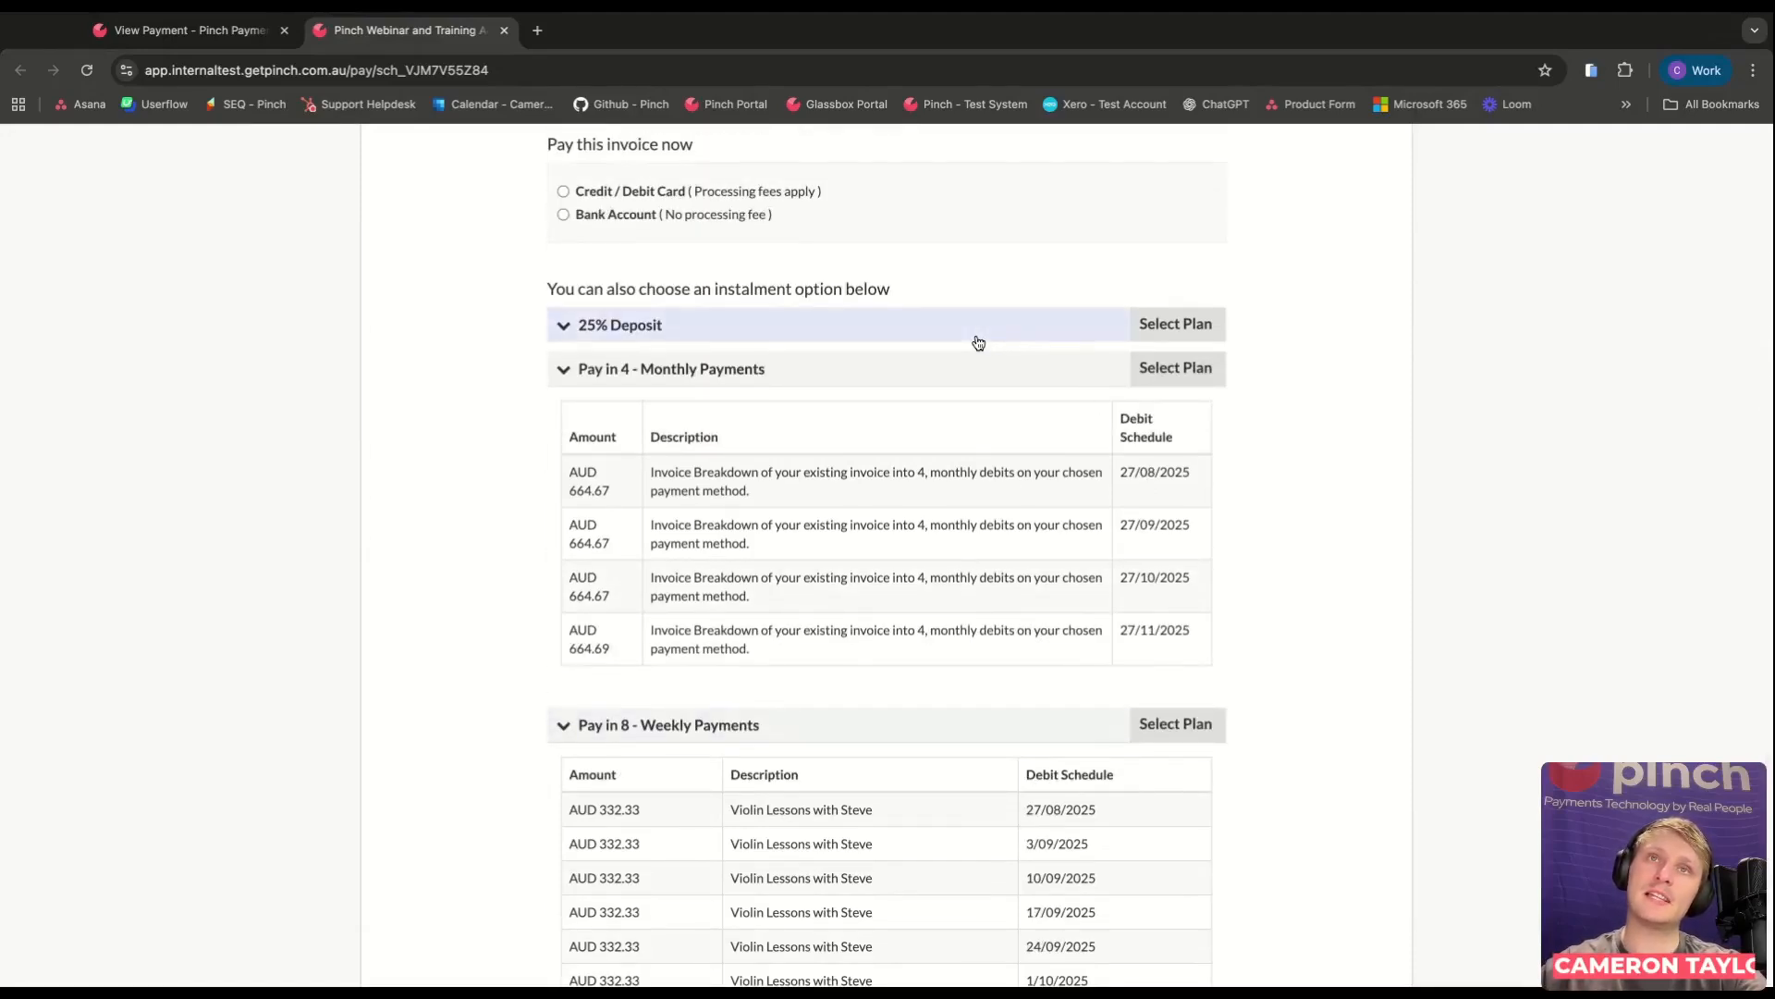
left_click(833, 725)
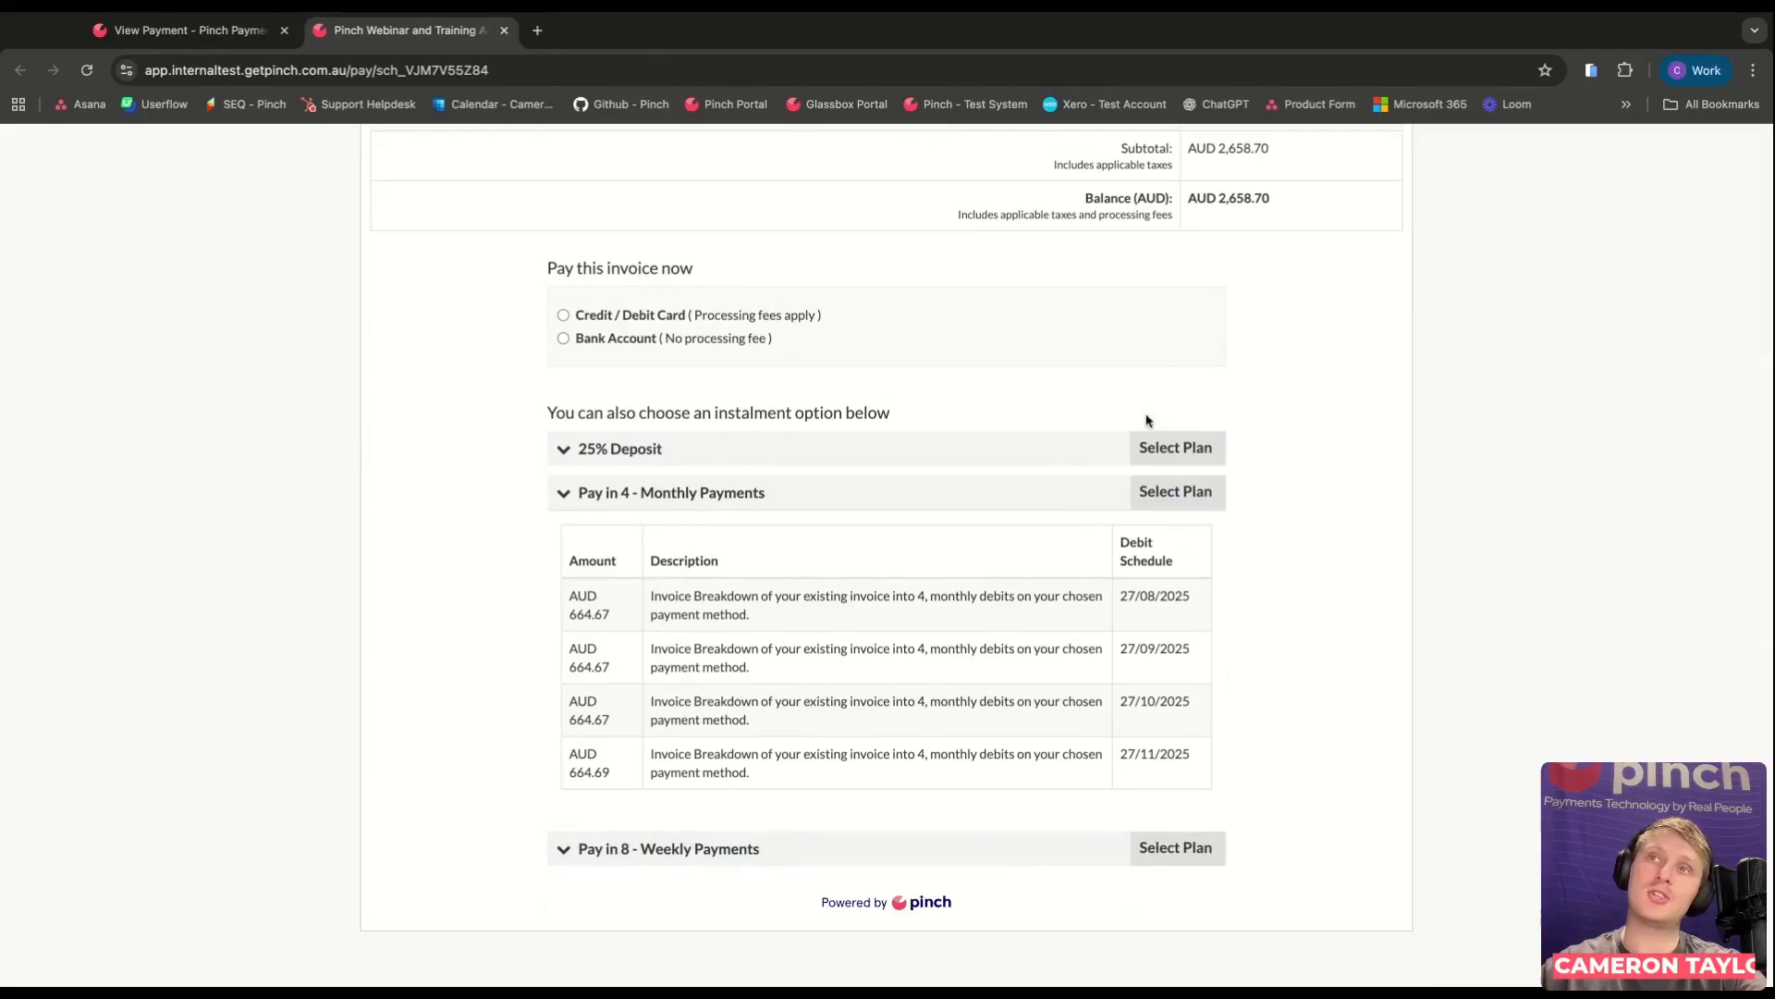
Select the Pay in 4 - Monthly Payments plan, choose Credit / Debit Card as payment method and review the card details form.
left_click(1180, 493)
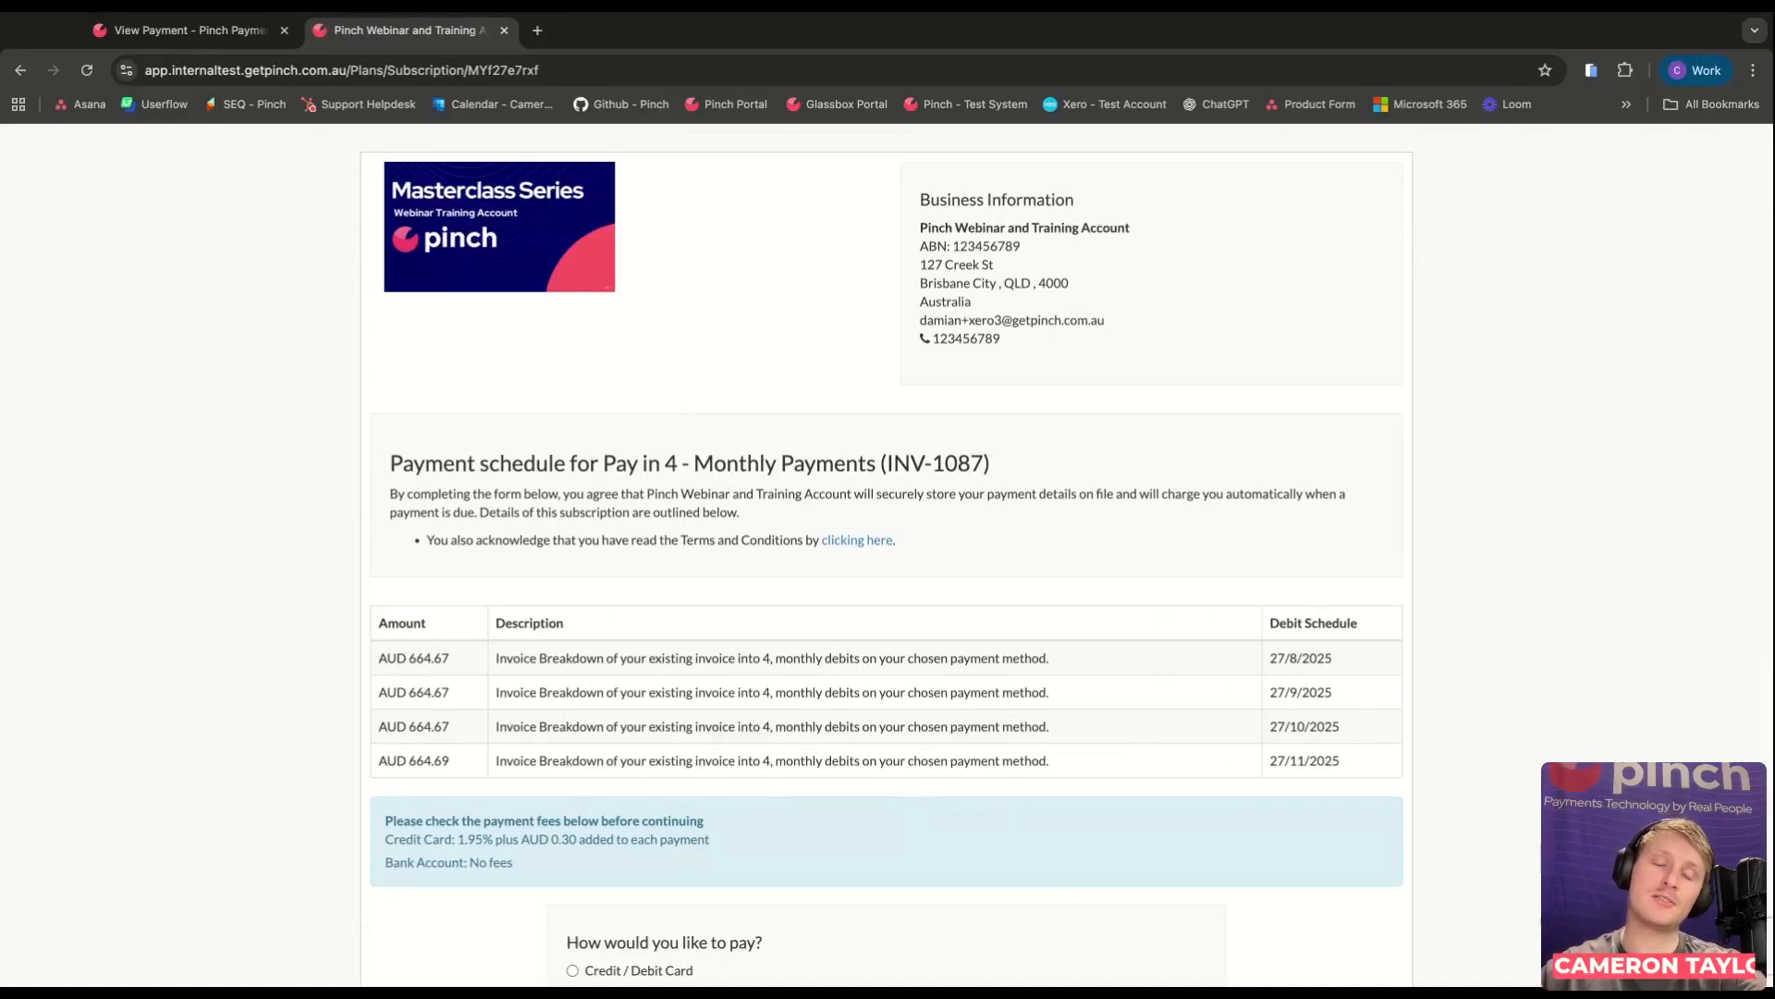
scroll(867, 730, "down", 3)
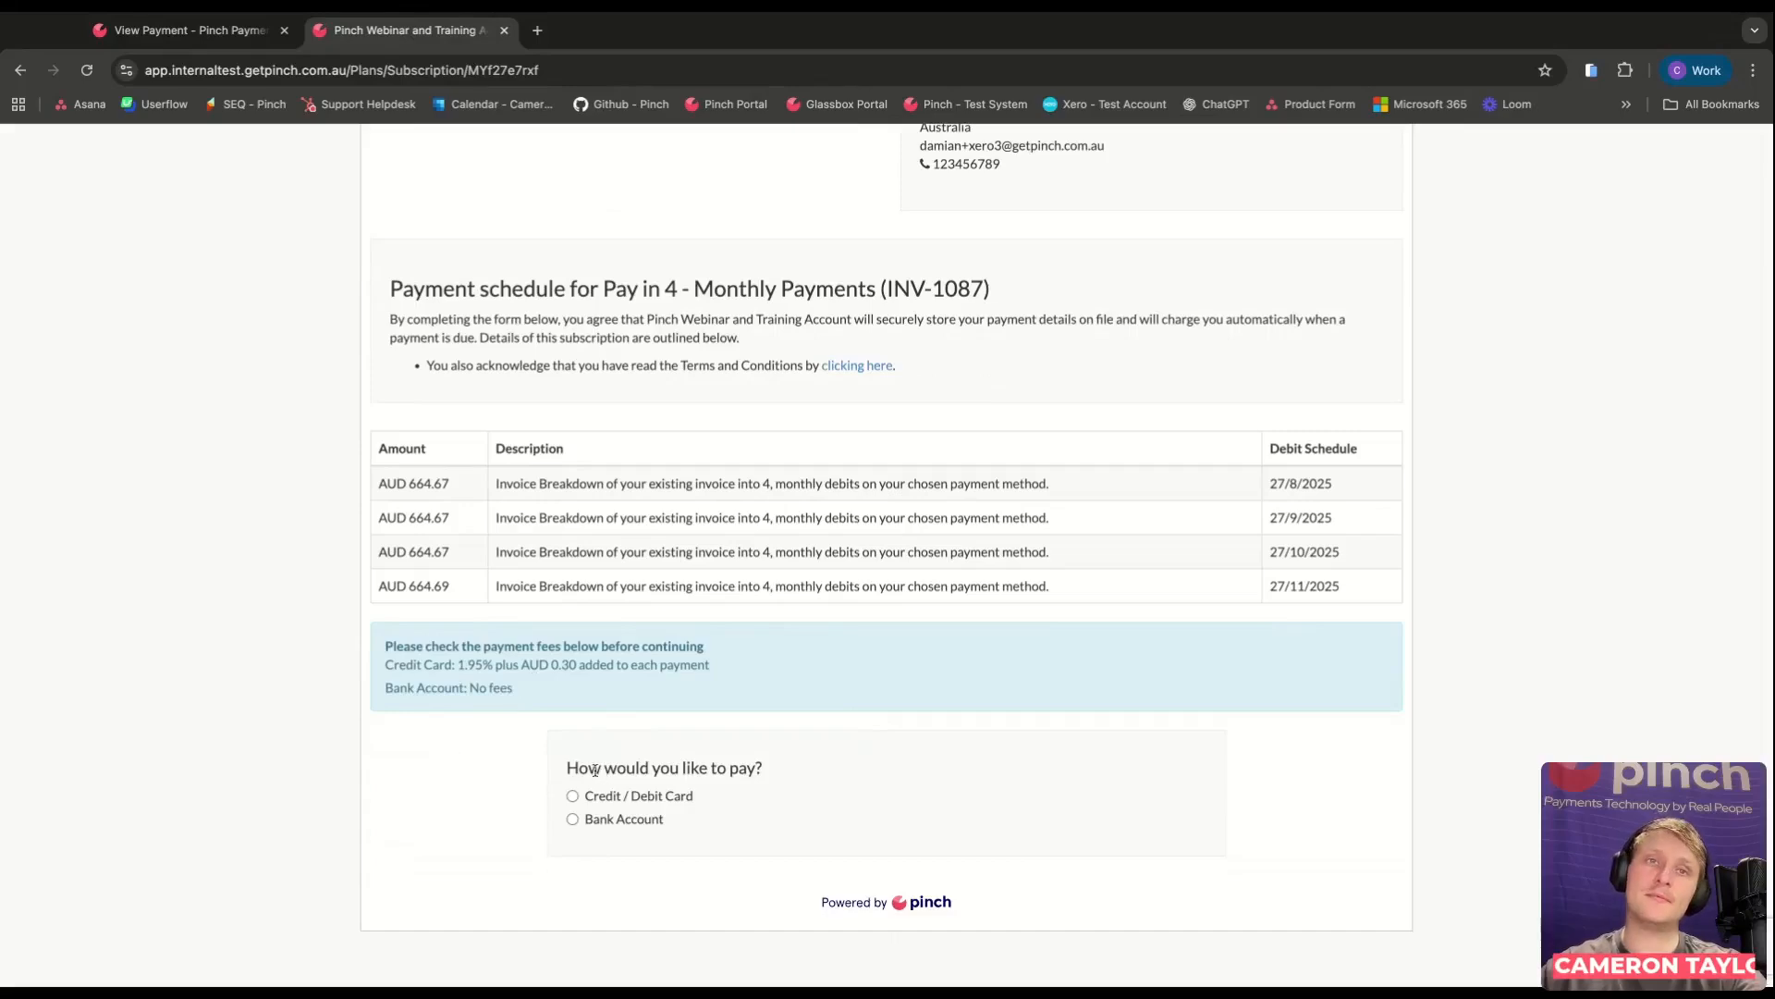
left_click(573, 796)
scroll(761, 822, "down", 10)
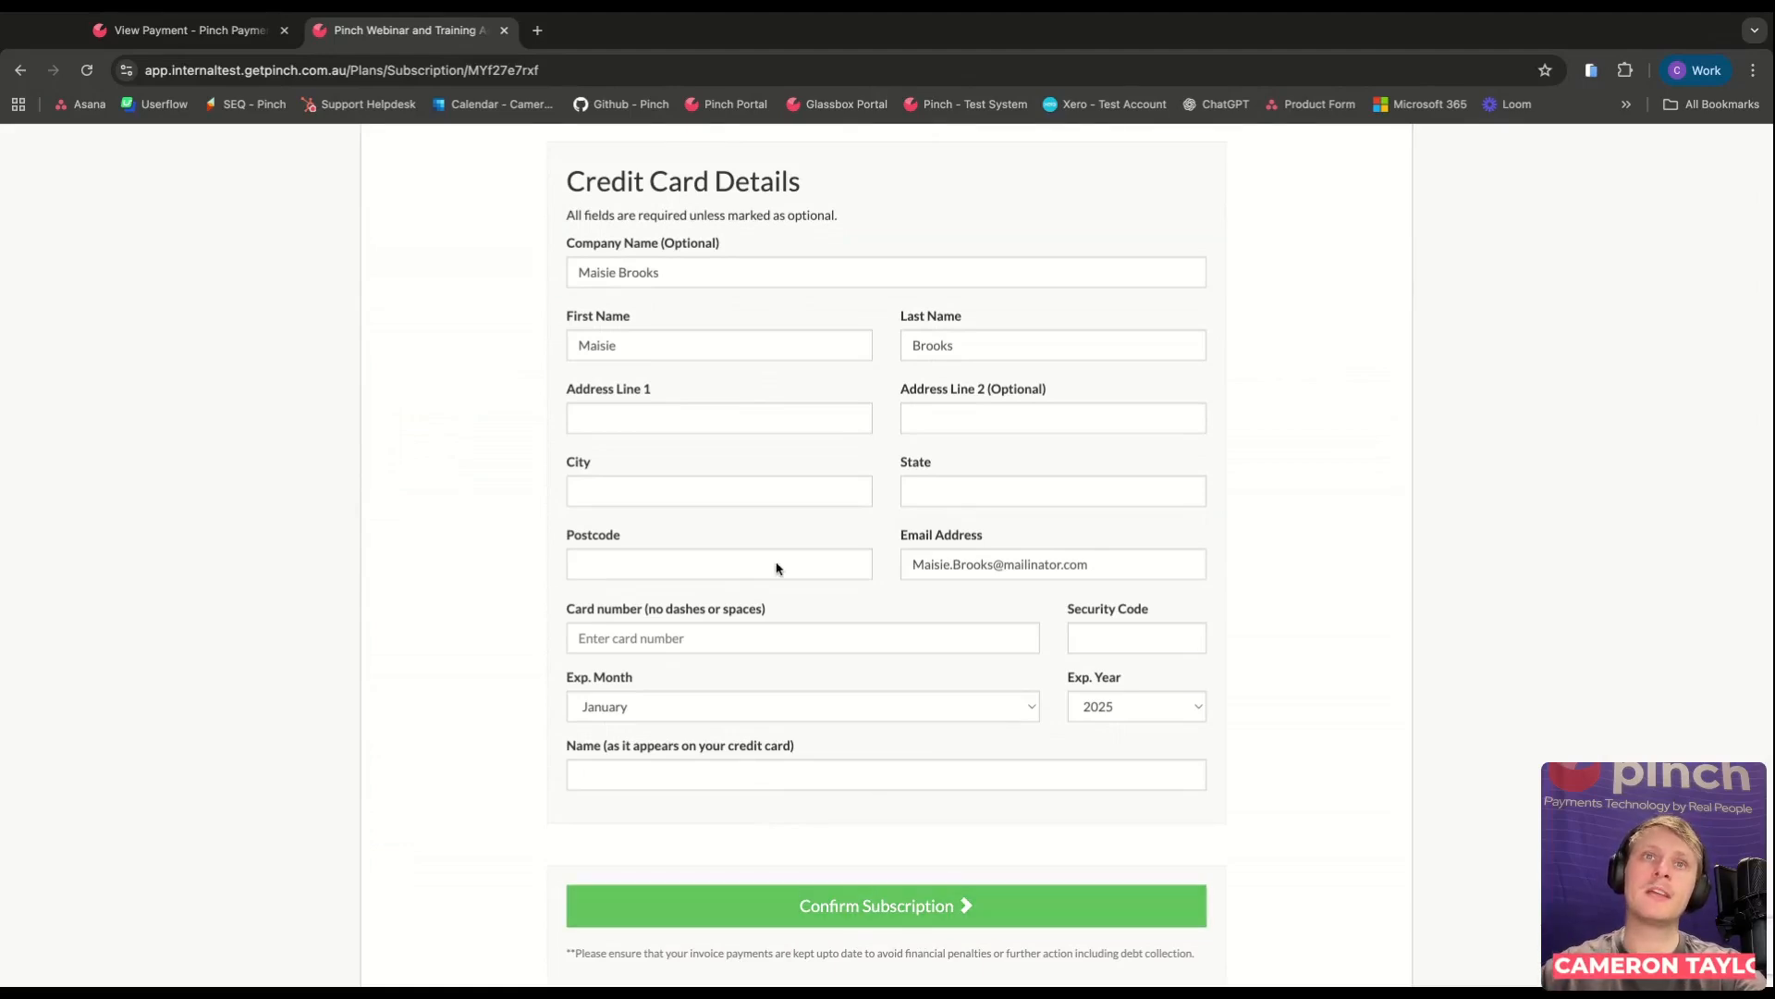
scroll(776, 567, "up", 5)
scroll(777, 567, "up", 1)
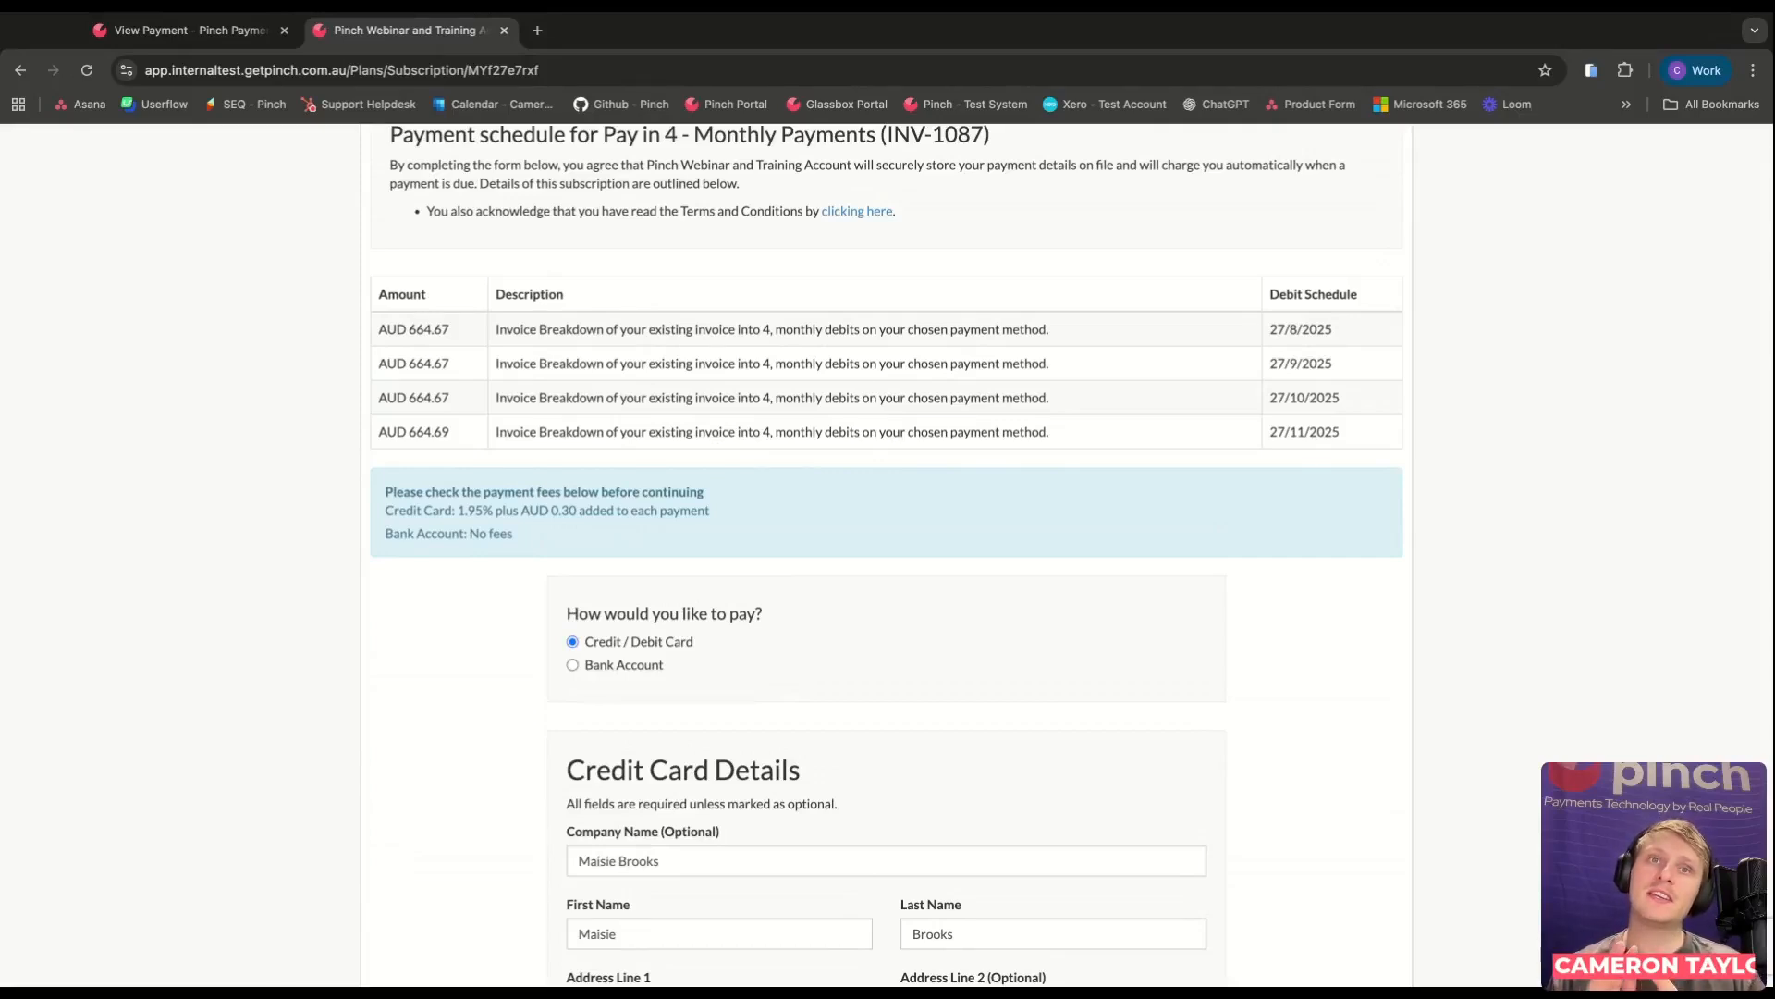
scroll(582, 458, "up", 3)
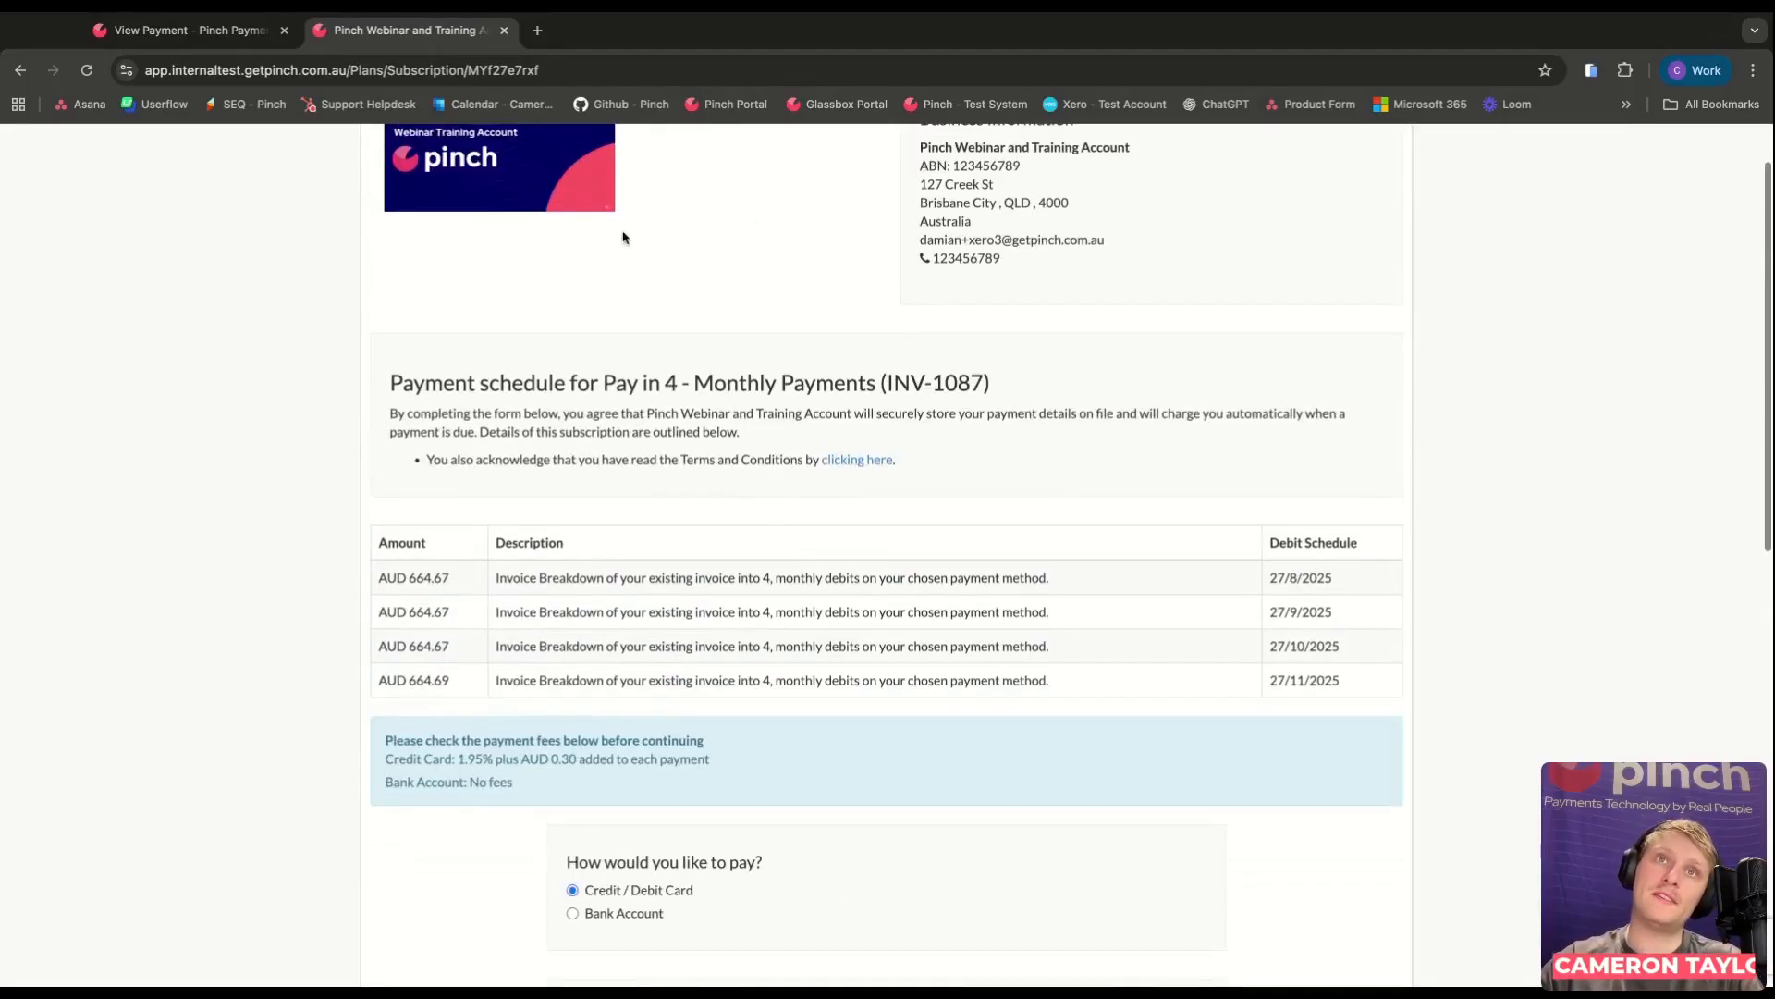
Return to the merchant portal and open the Pay in 9 Fortnightly plan for editing.
left_click(201, 35)
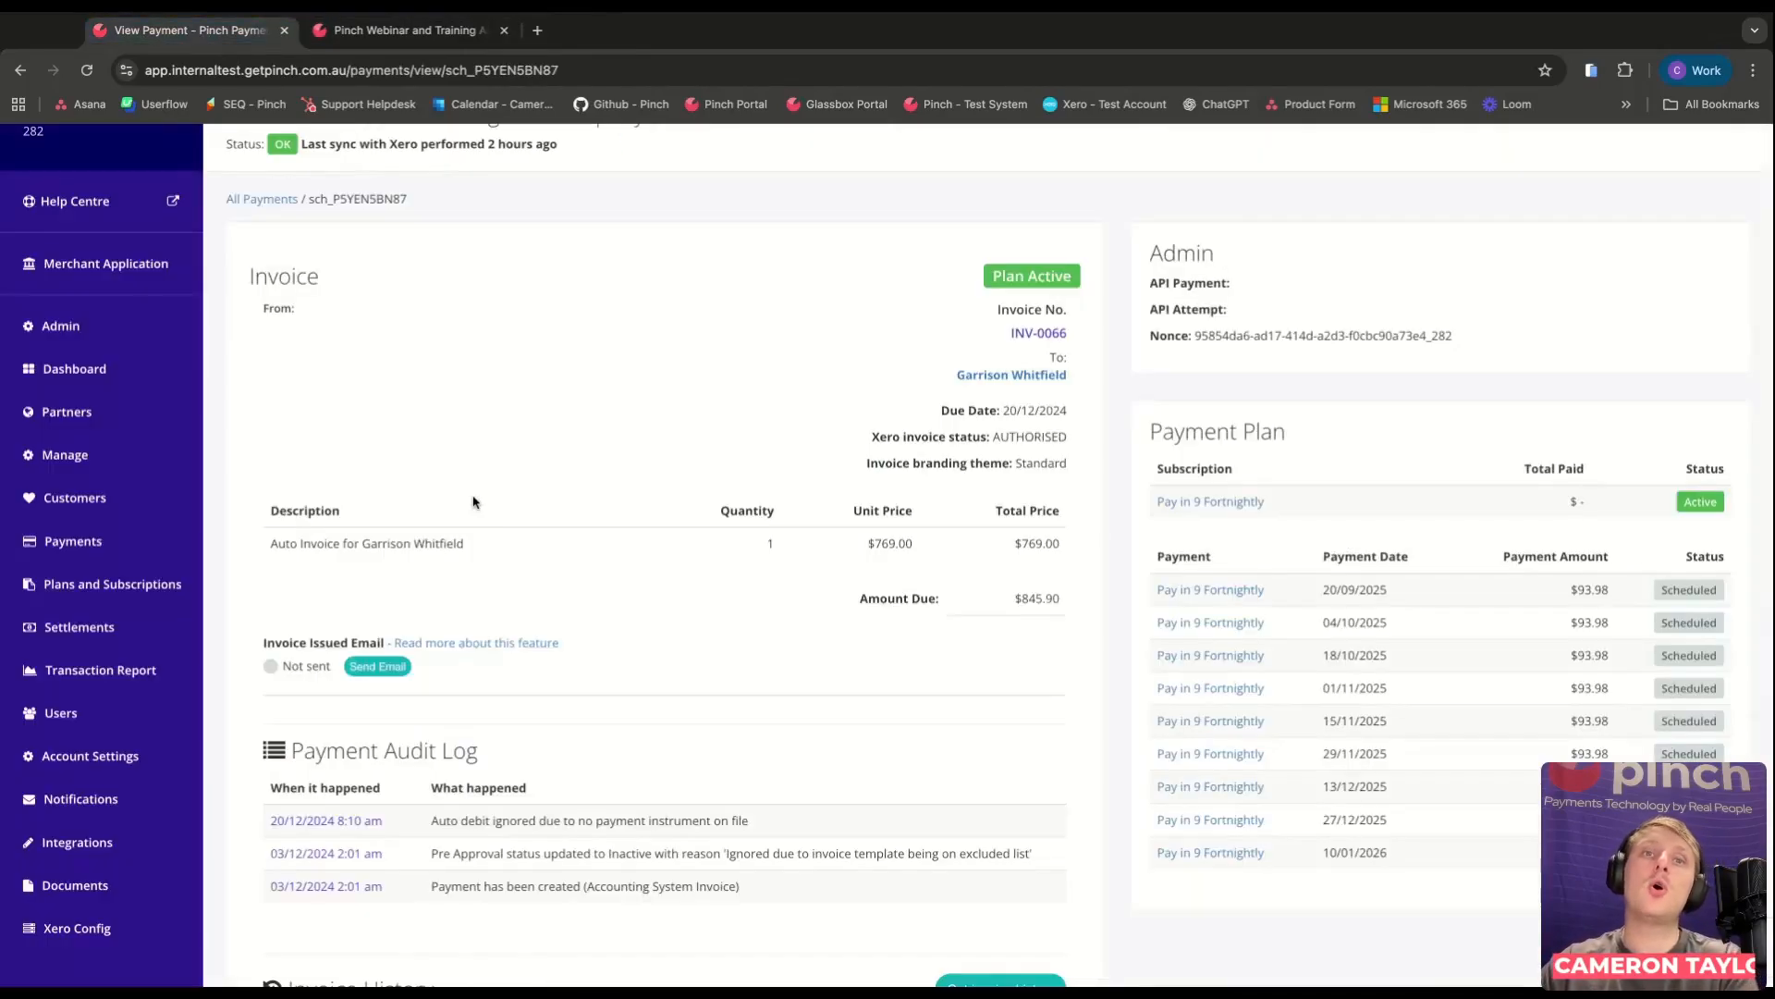
left_click(111, 583)
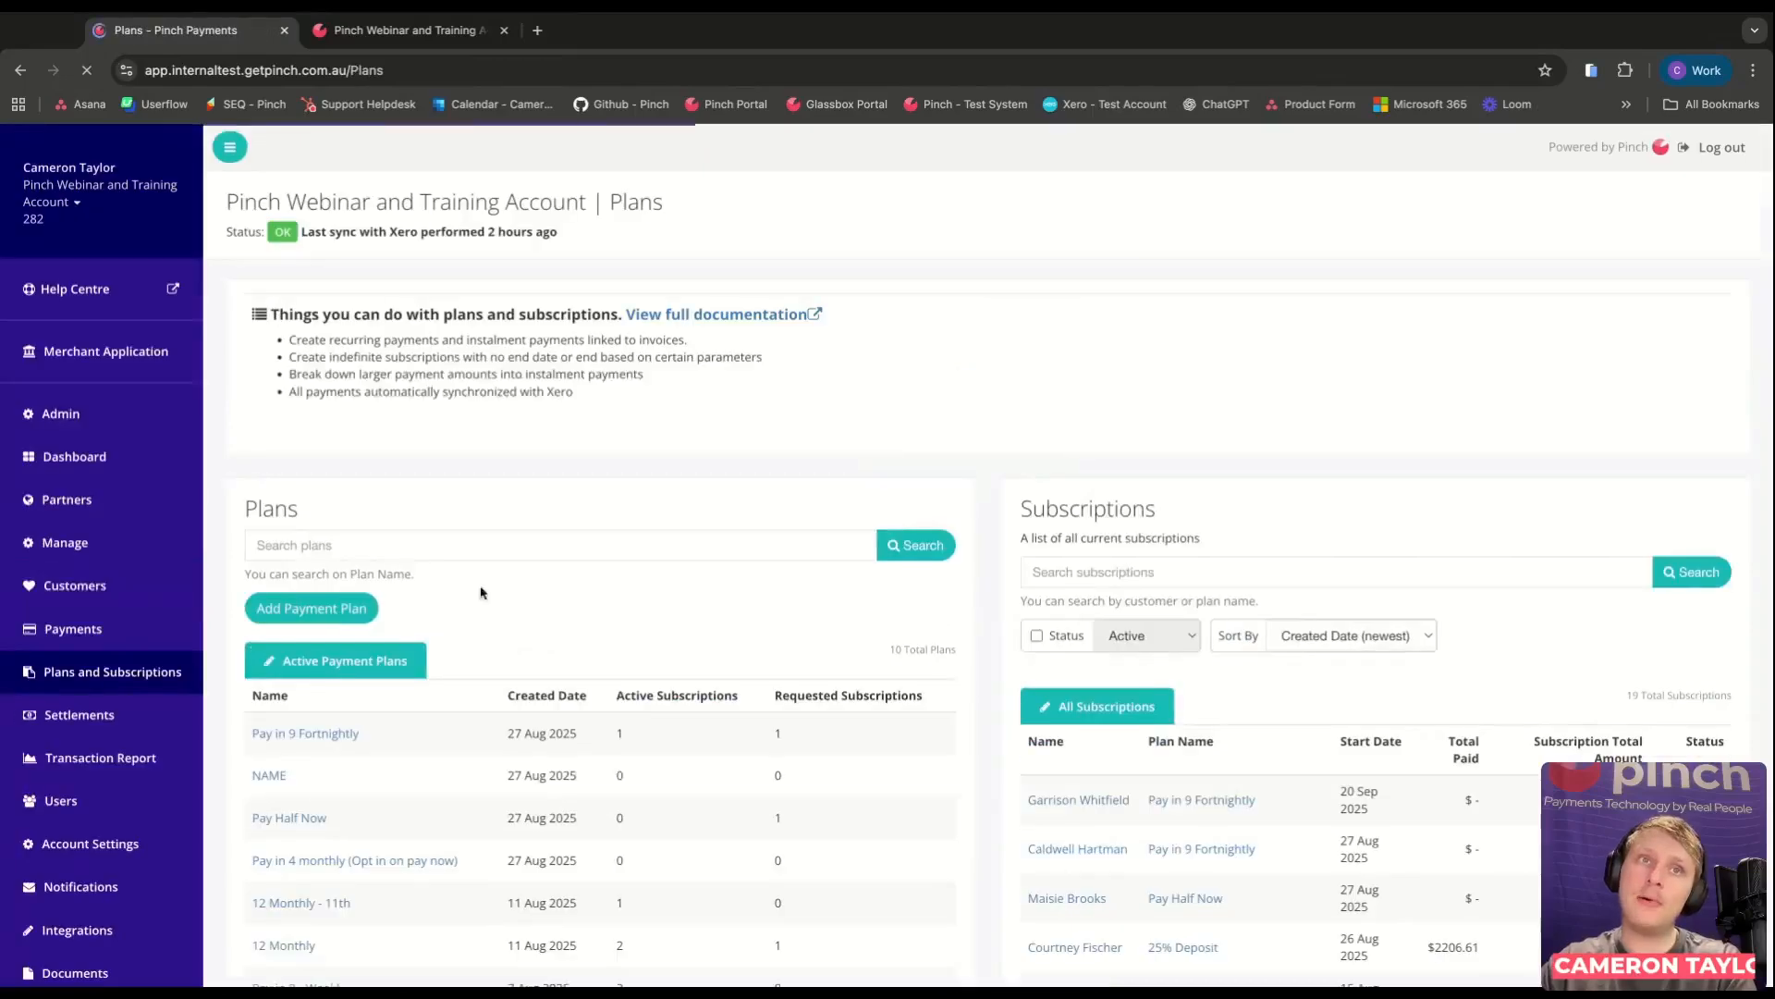
scroll(389, 647, "down", 1)
left_click(314, 689)
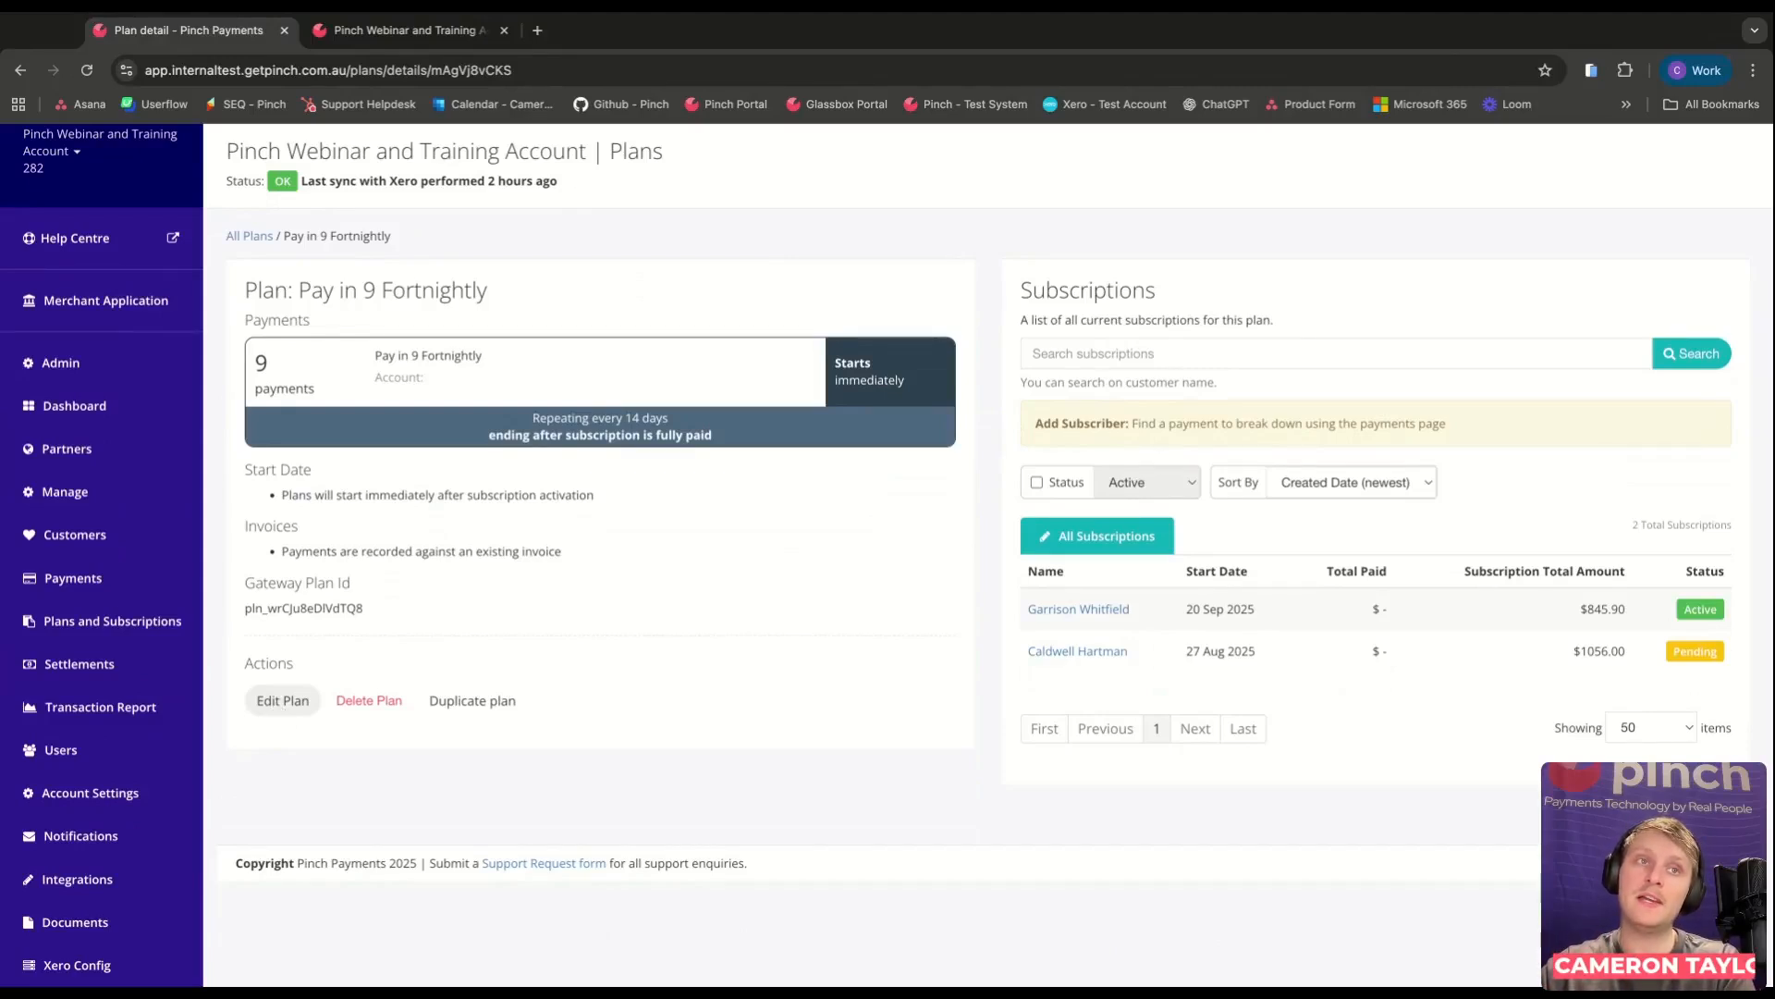
left_click(304, 713)
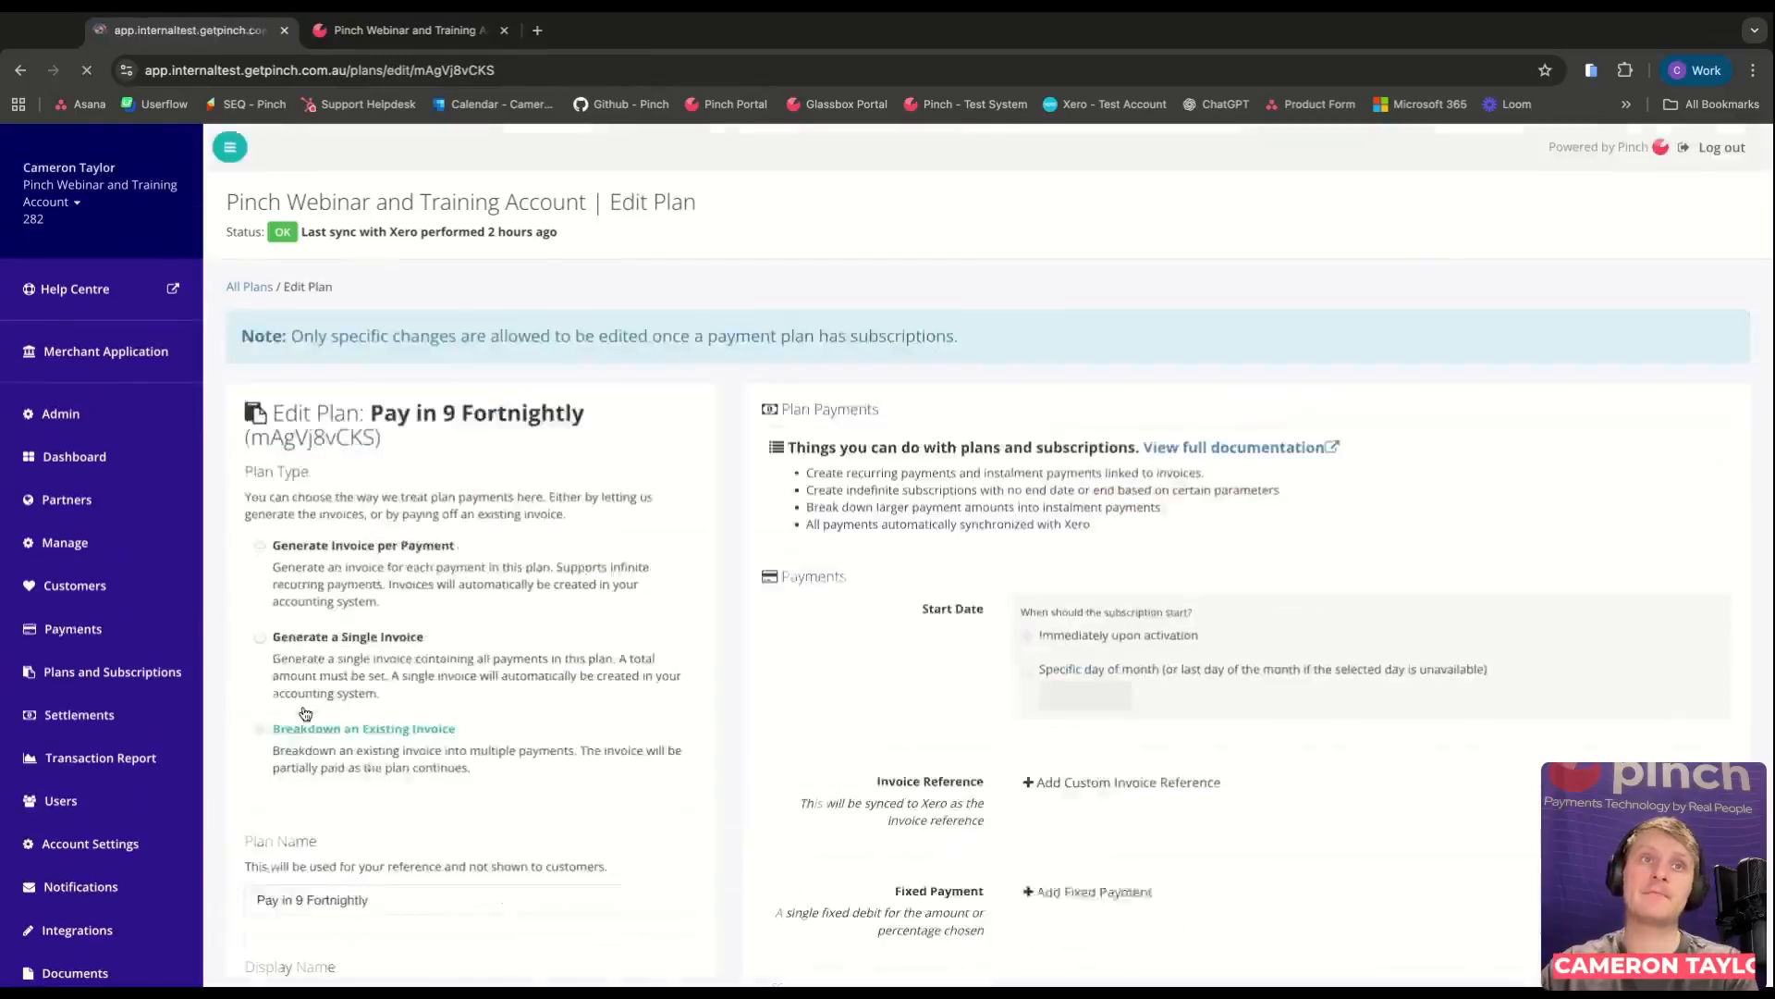
Allow customers to select the Pay in 9 Fortnightly plan for invoices, set a minimum invoice amount of 5000, and save the plan.
scroll(371, 764, "down", 10)
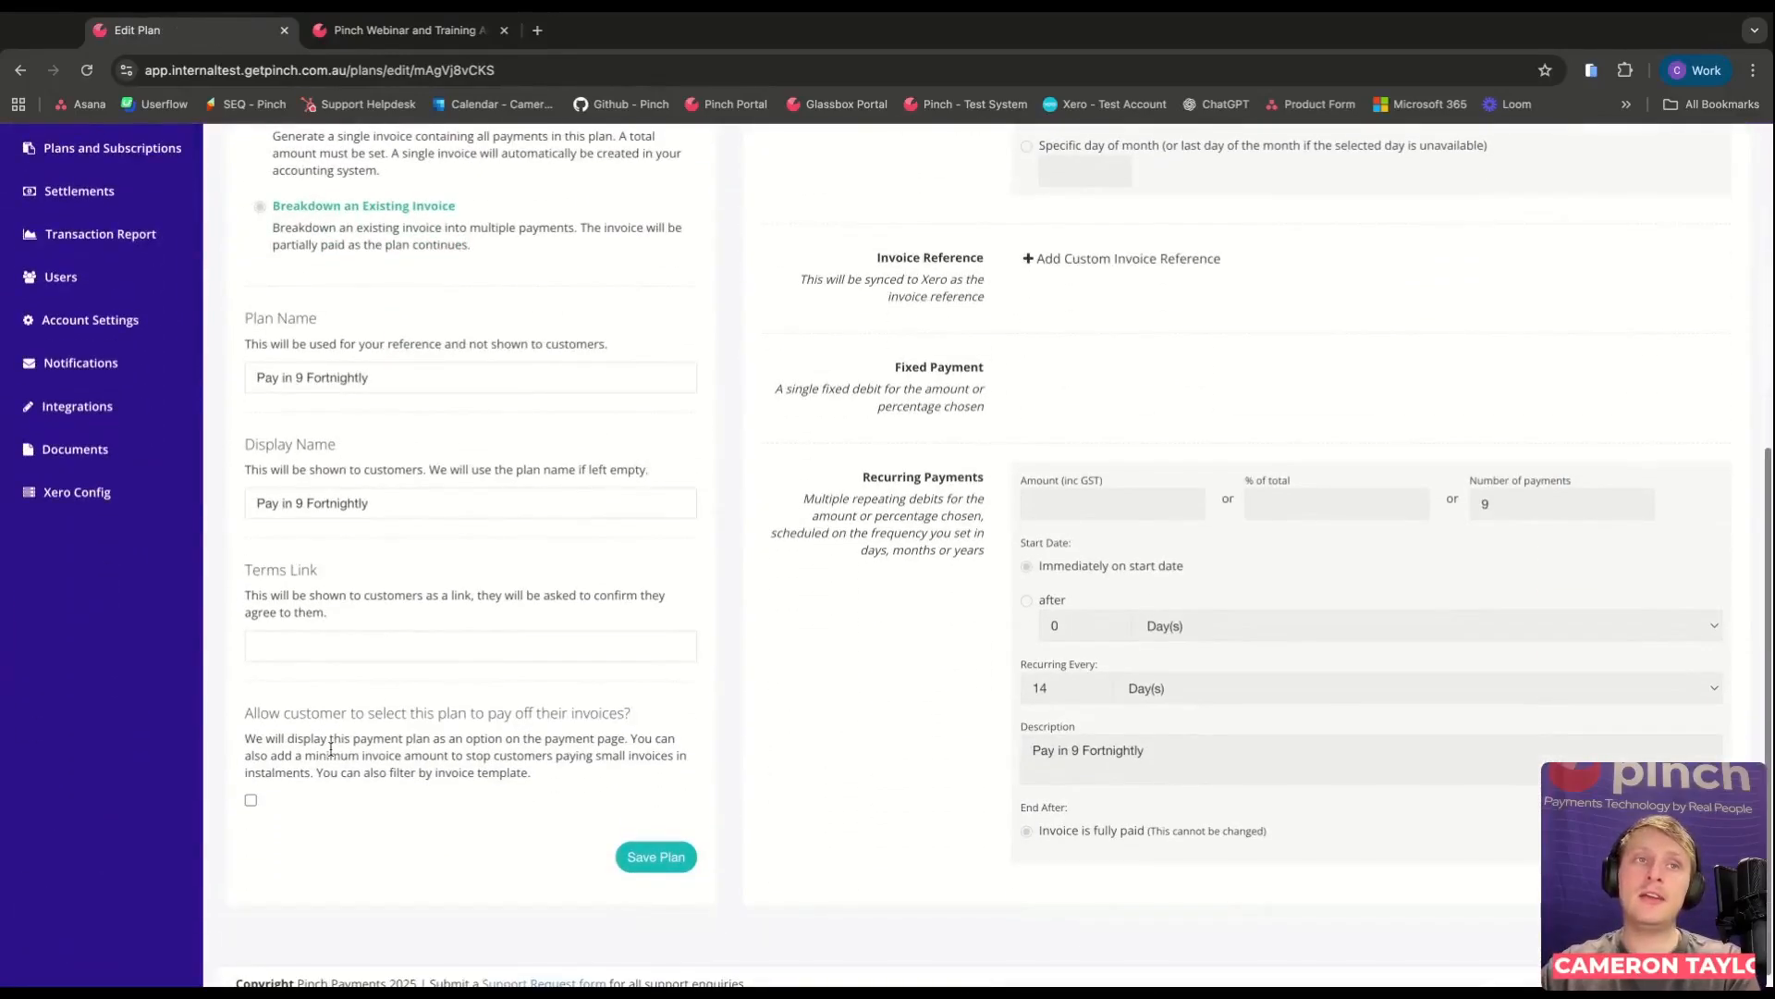
left_click(250, 799)
scroll(503, 788, "down", 1)
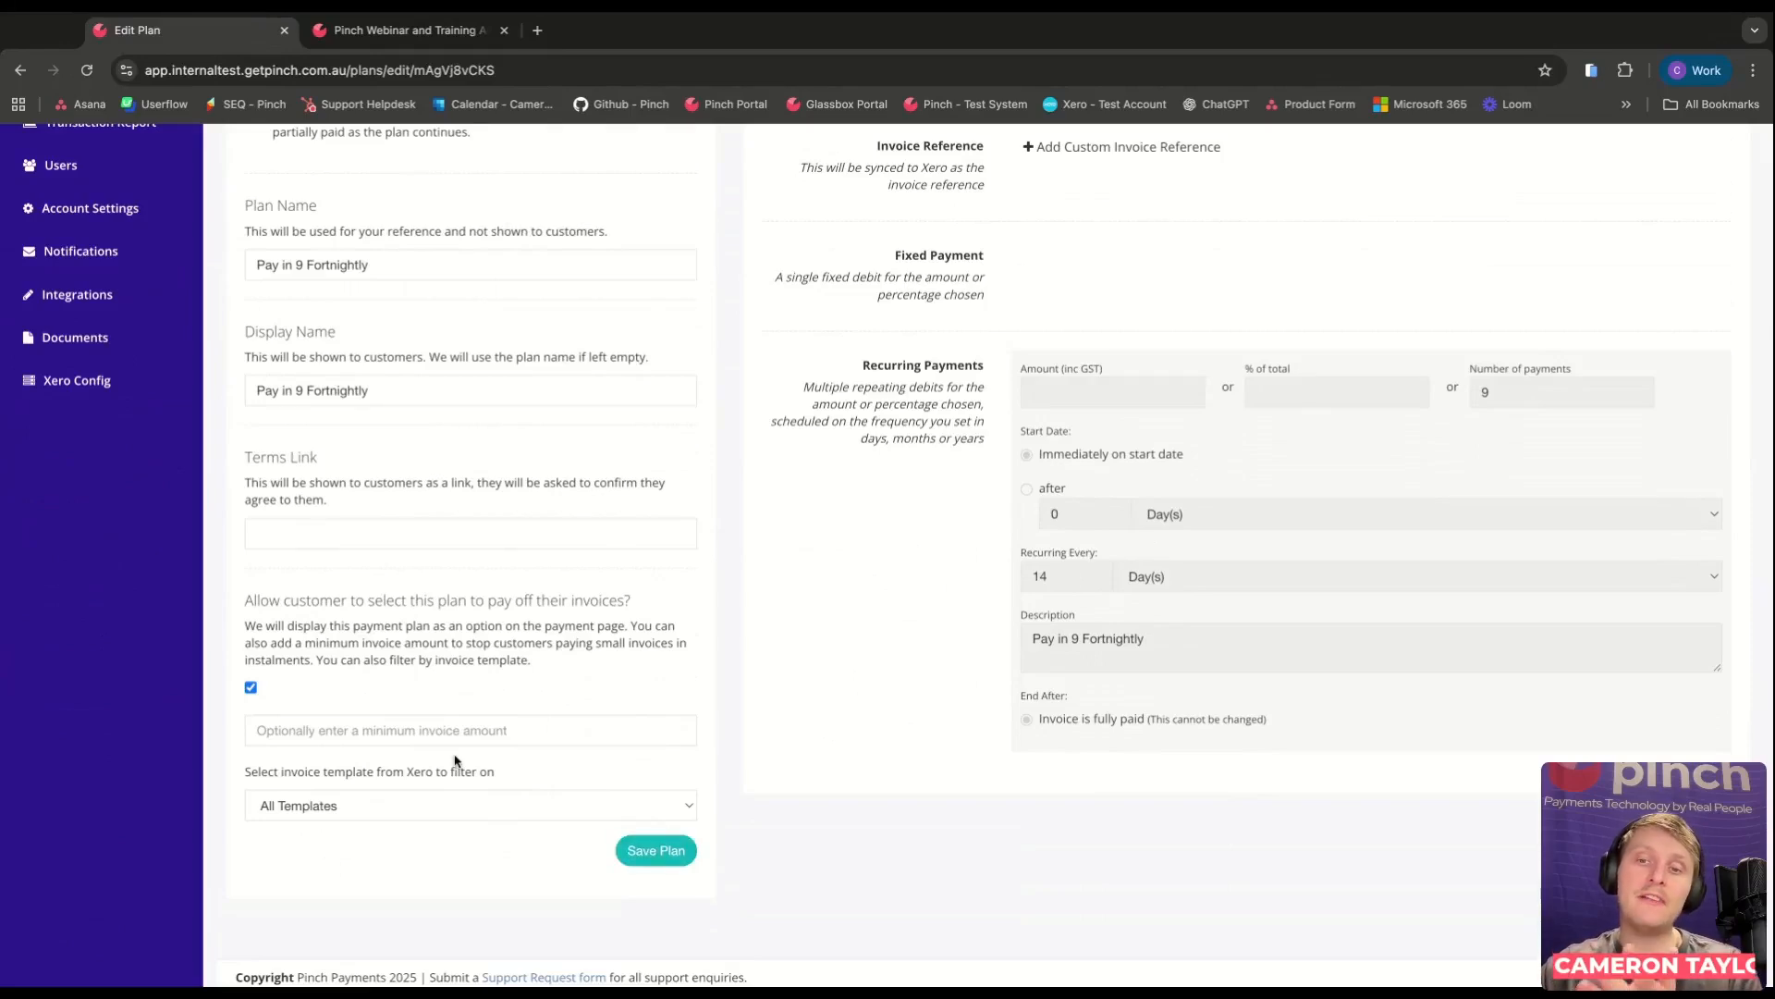
left_click(372, 731)
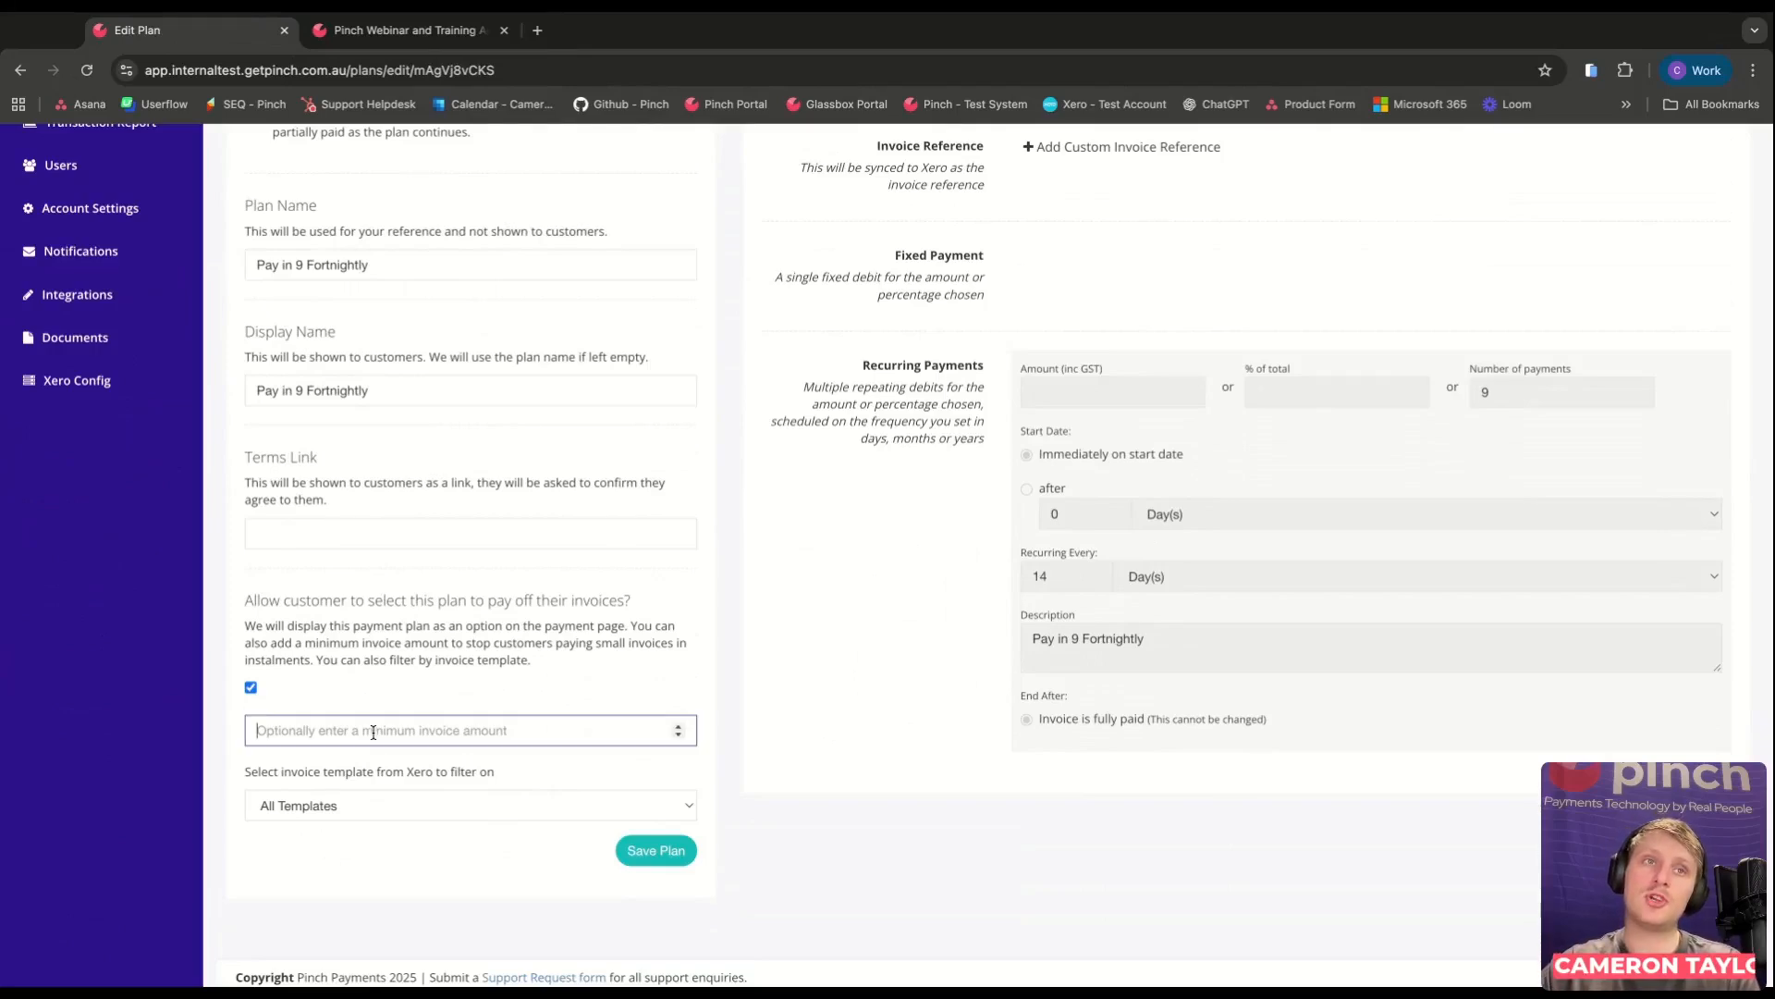
type("5000")
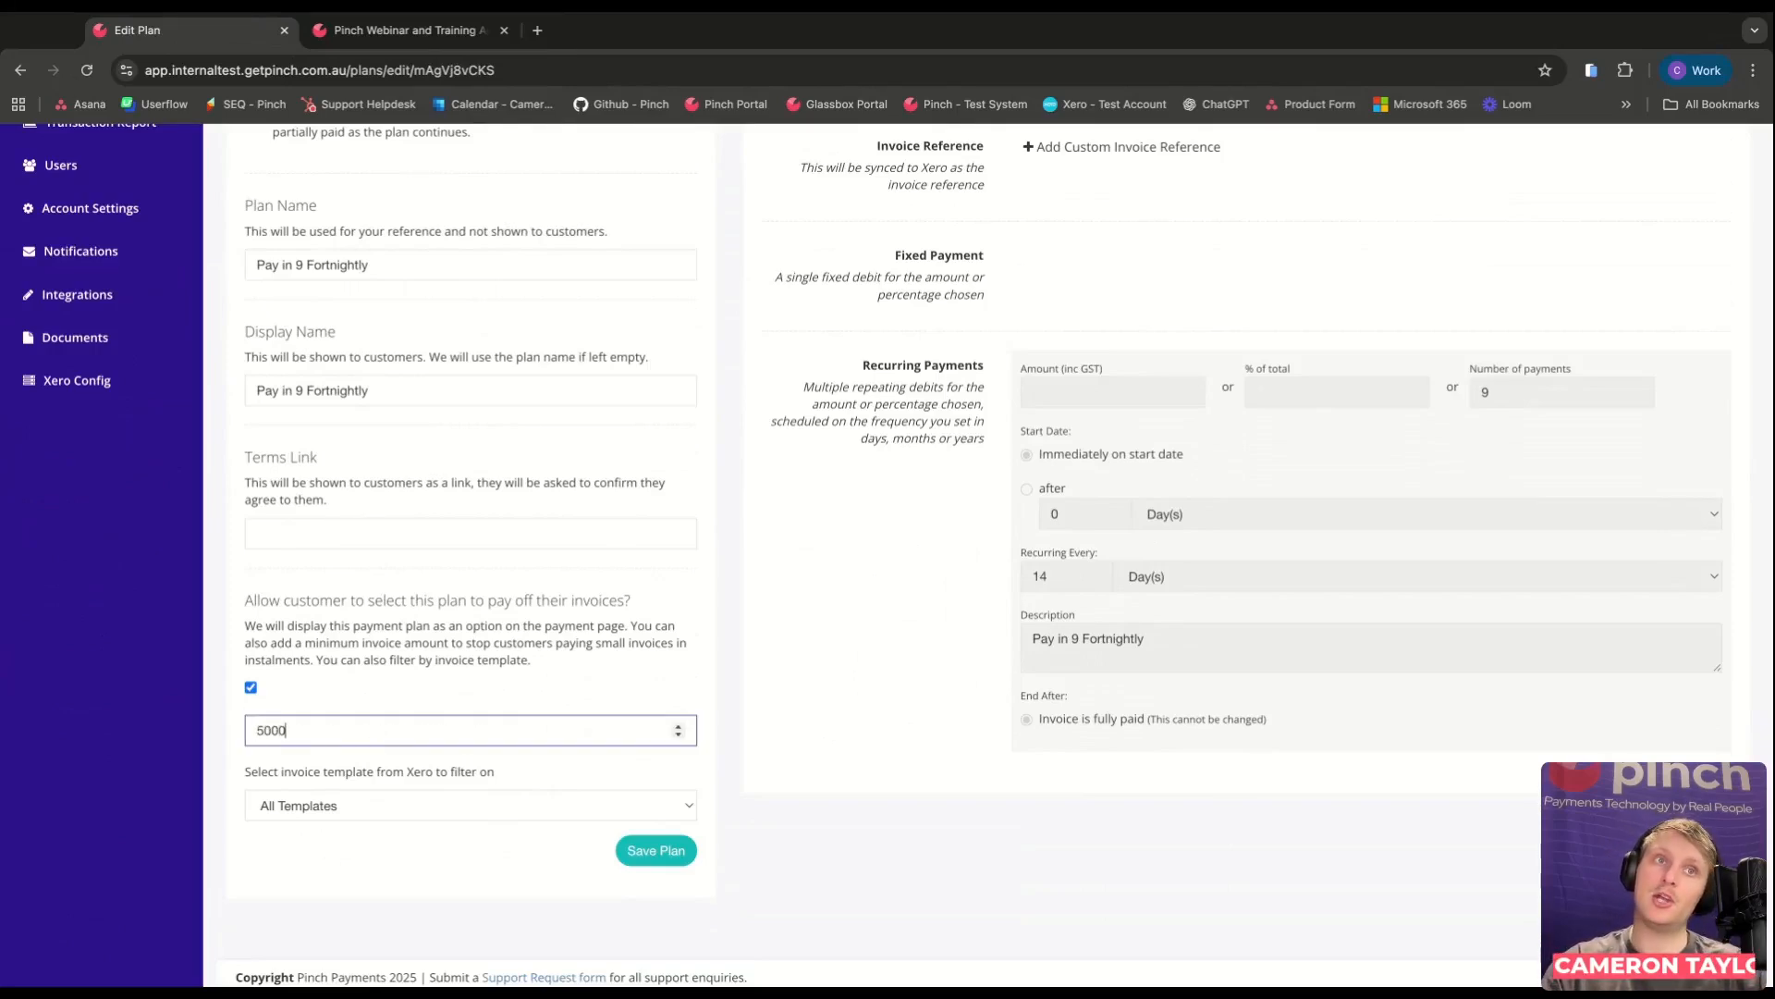
left_click(507, 851)
left_click(653, 853)
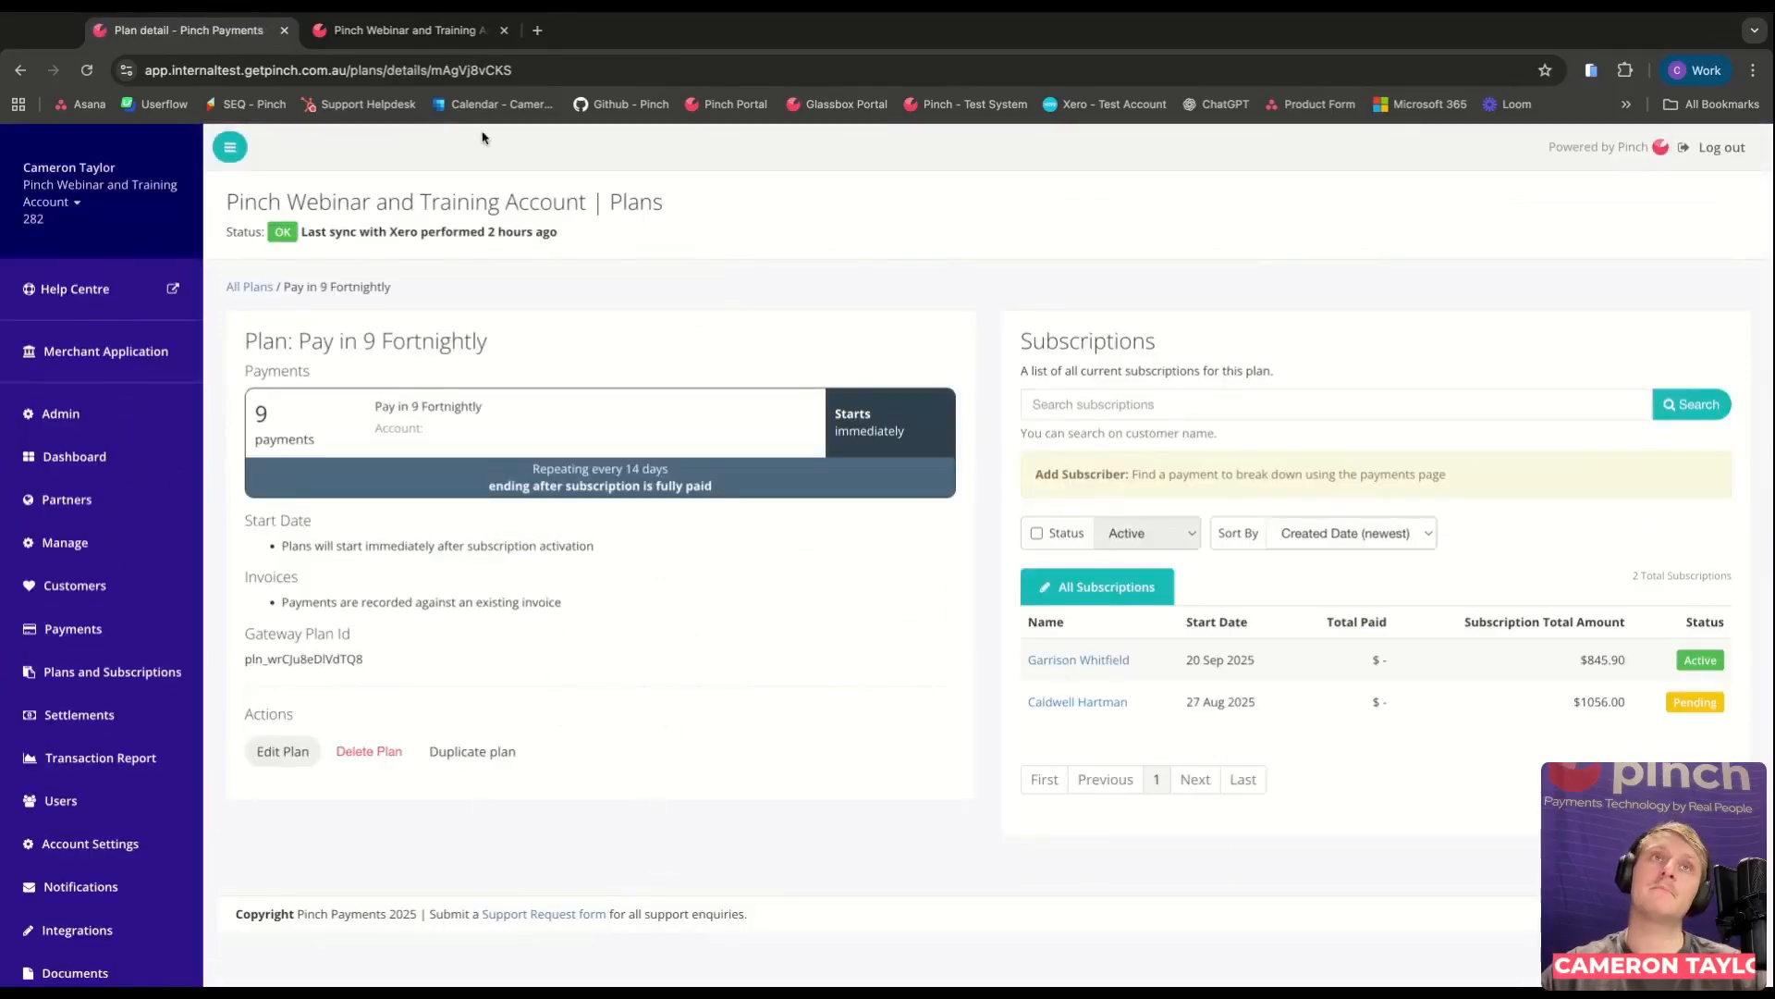
Go back to the customer's online invoice page and check its balance against the instalment options offered.
left_click(418, 37)
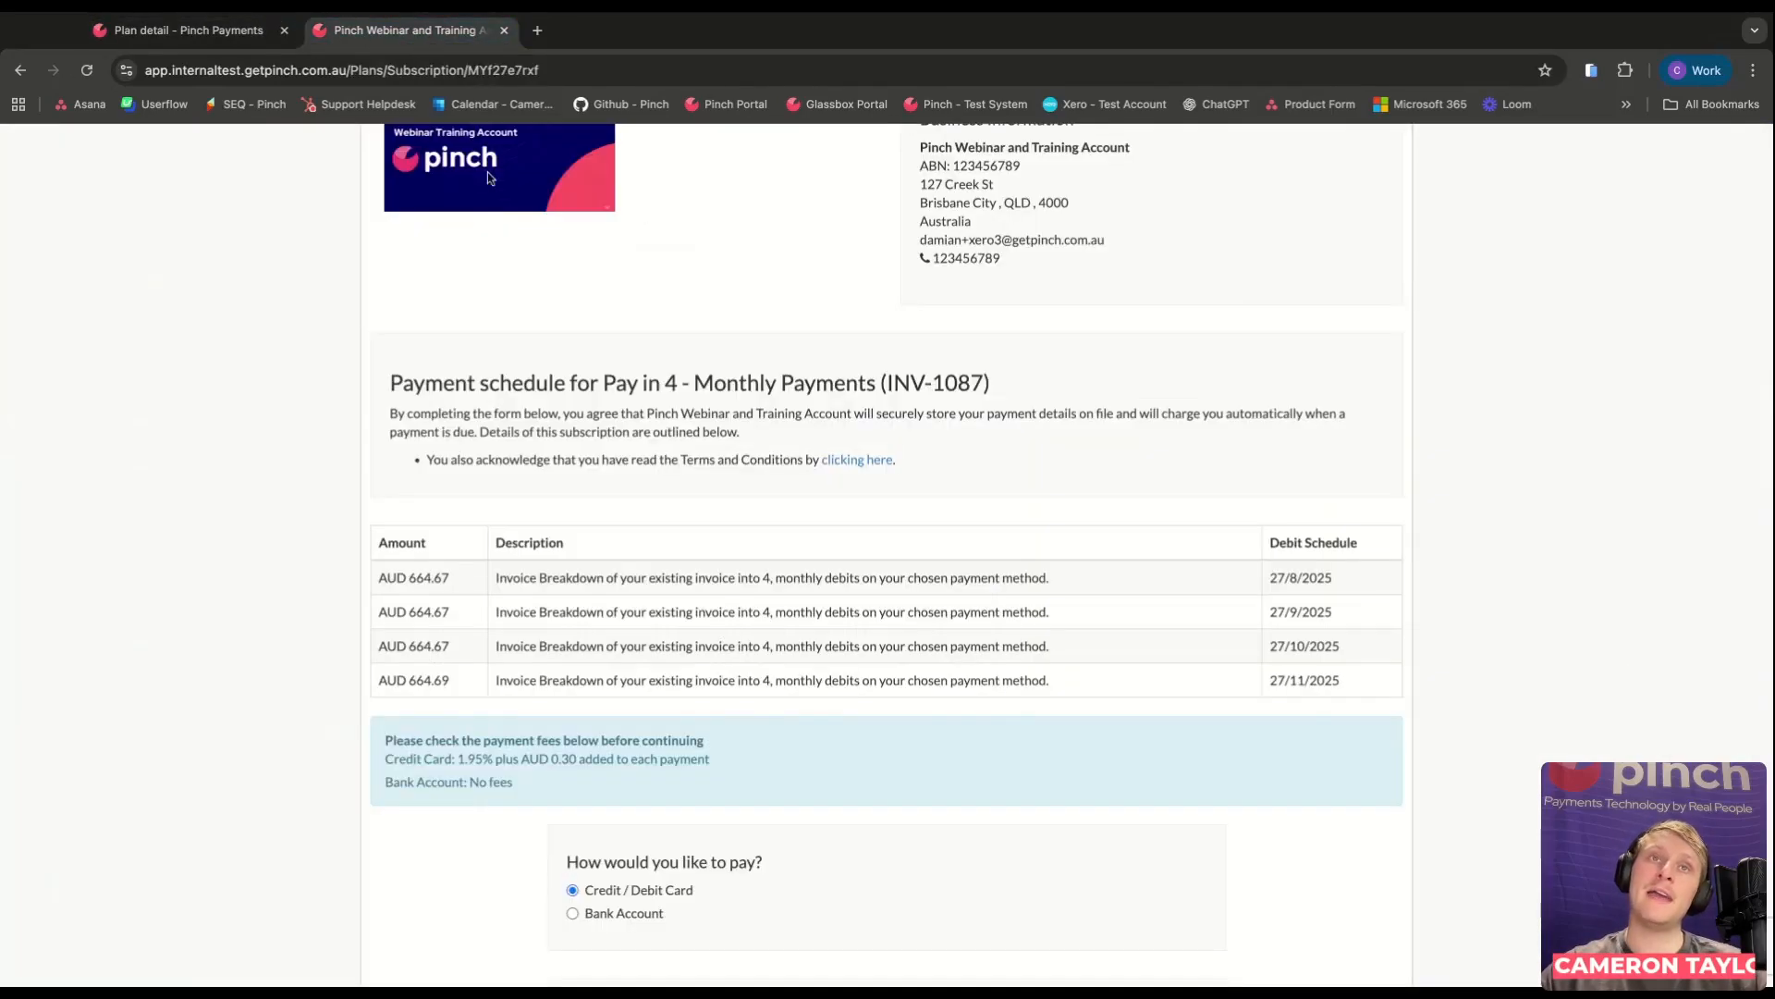
left_click(21, 73)
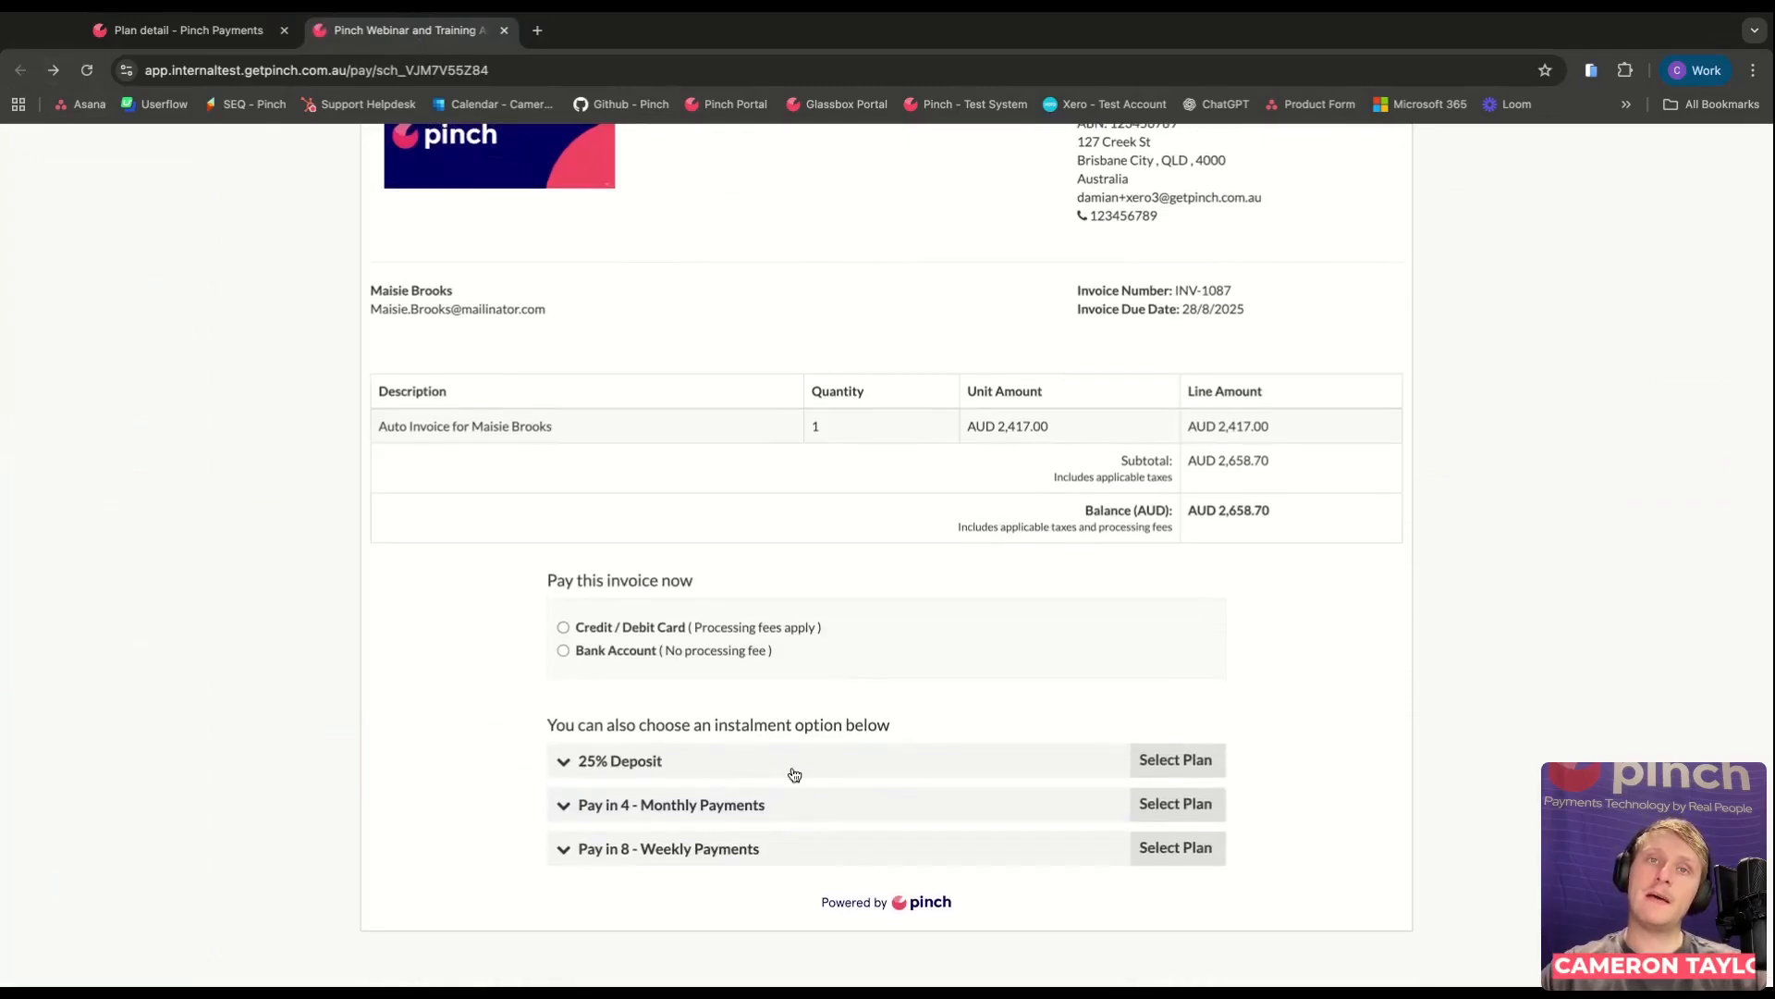
double_click(1216, 512)
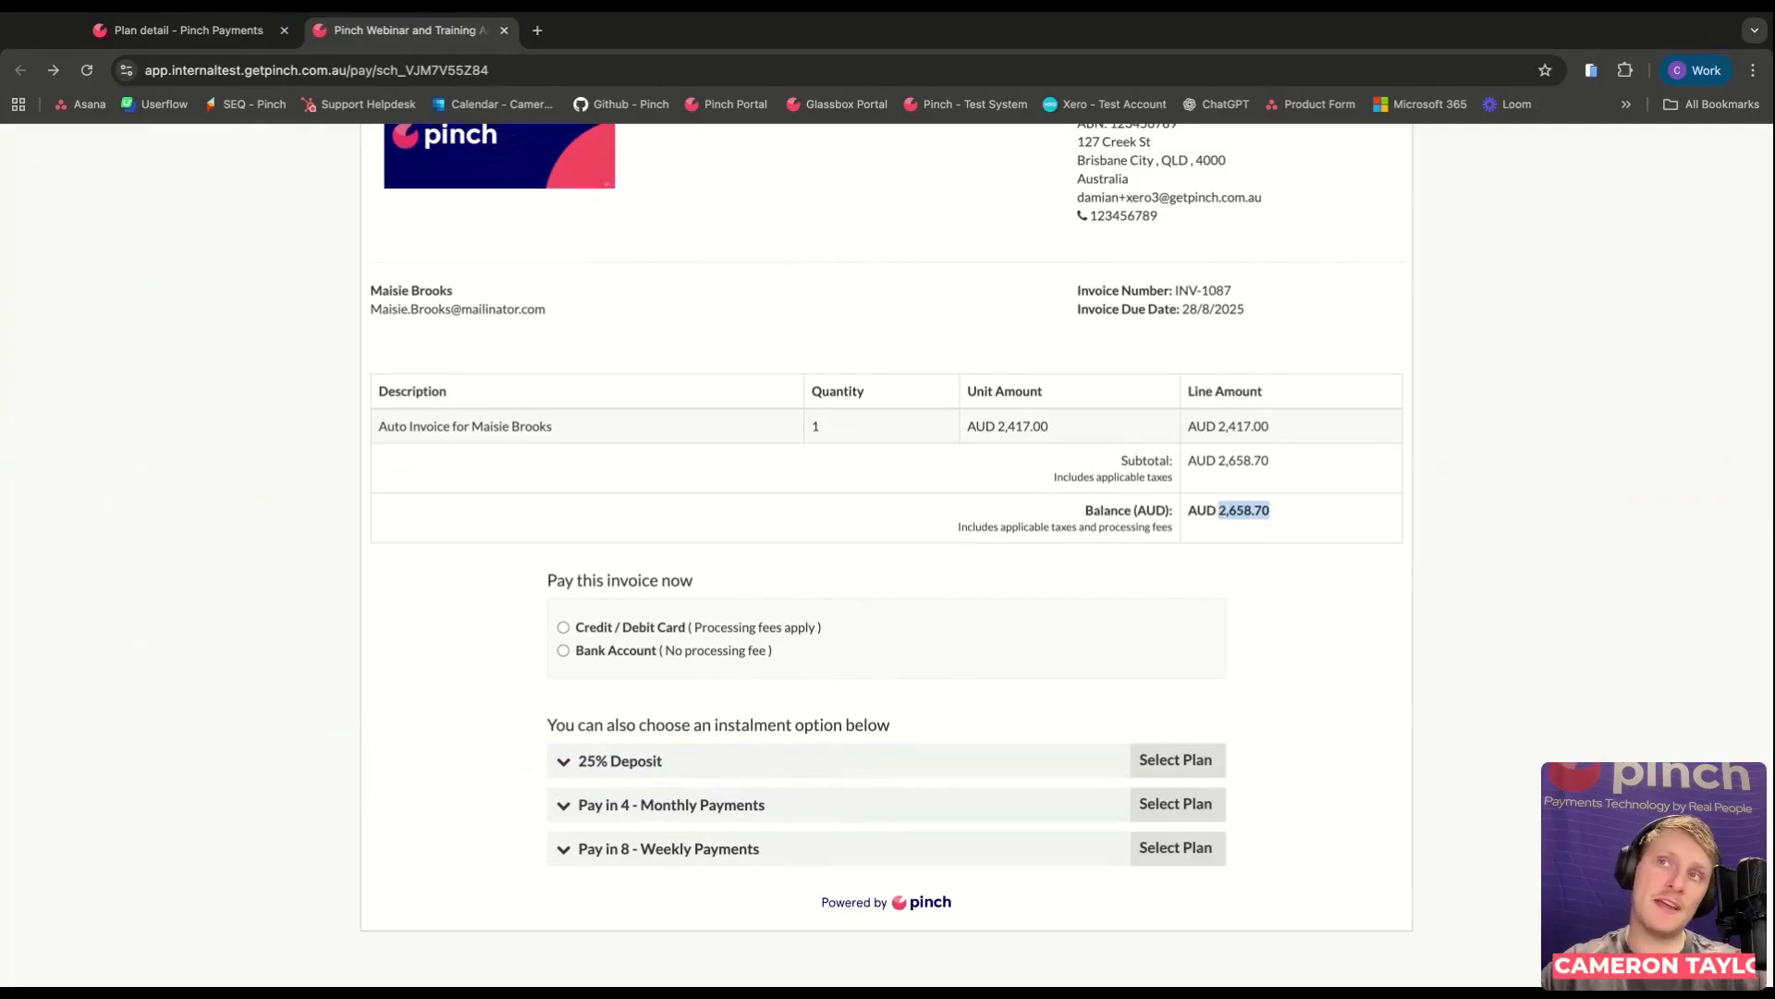
left_click(1278, 510)
double_click(1278, 510)
left_click(1253, 557)
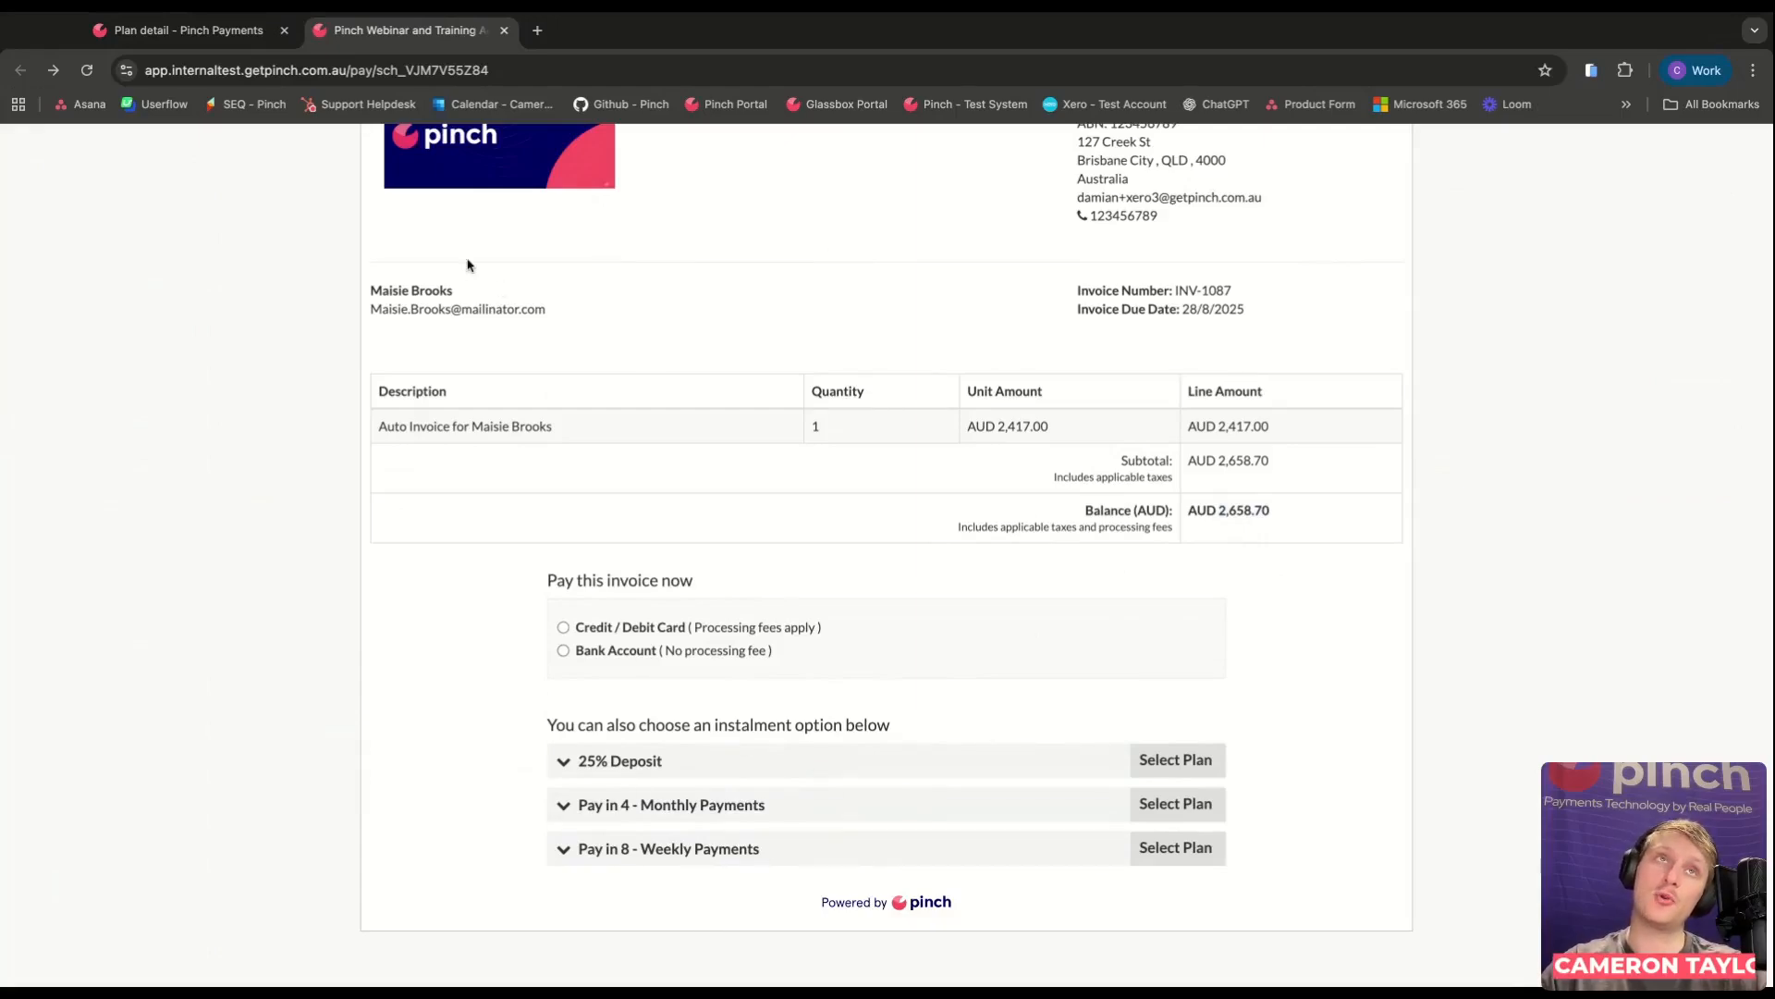
Reopen the Pay in 9 Fortnightly plan for editing in the merchant portal and set its Xero invoice template filter to Standard.
left_click(183, 35)
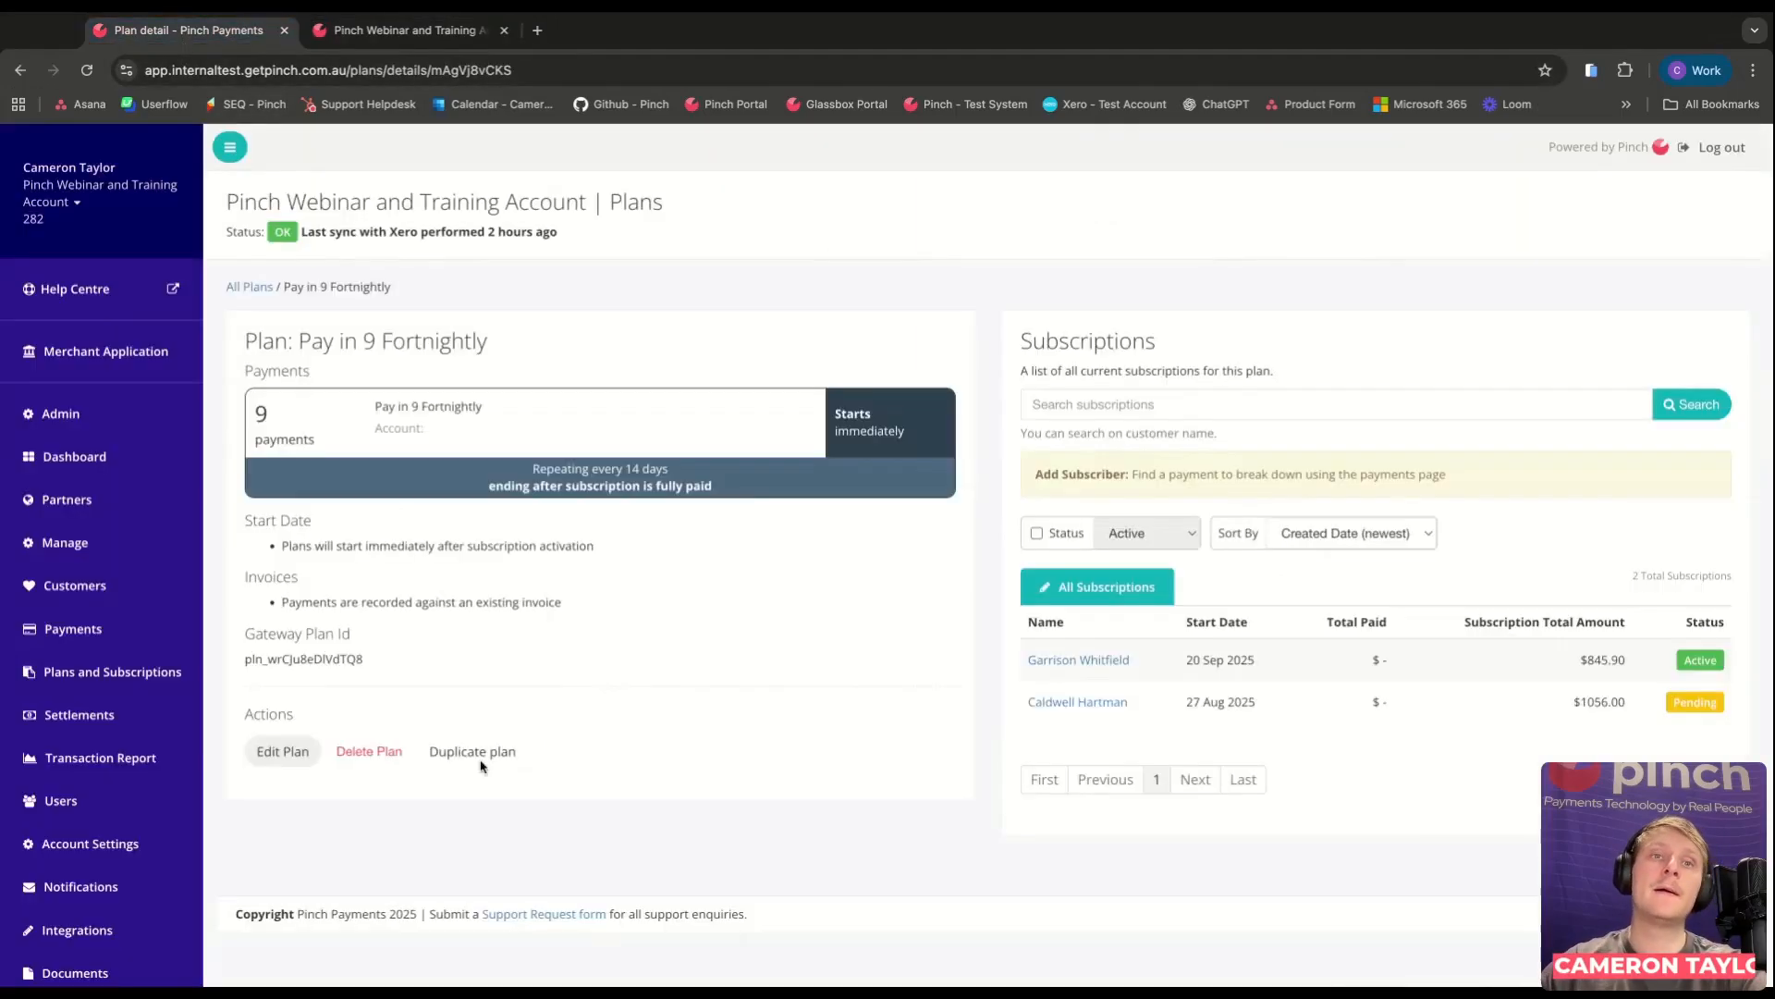
left_click(316, 749)
scroll(424, 824, "down", 10)
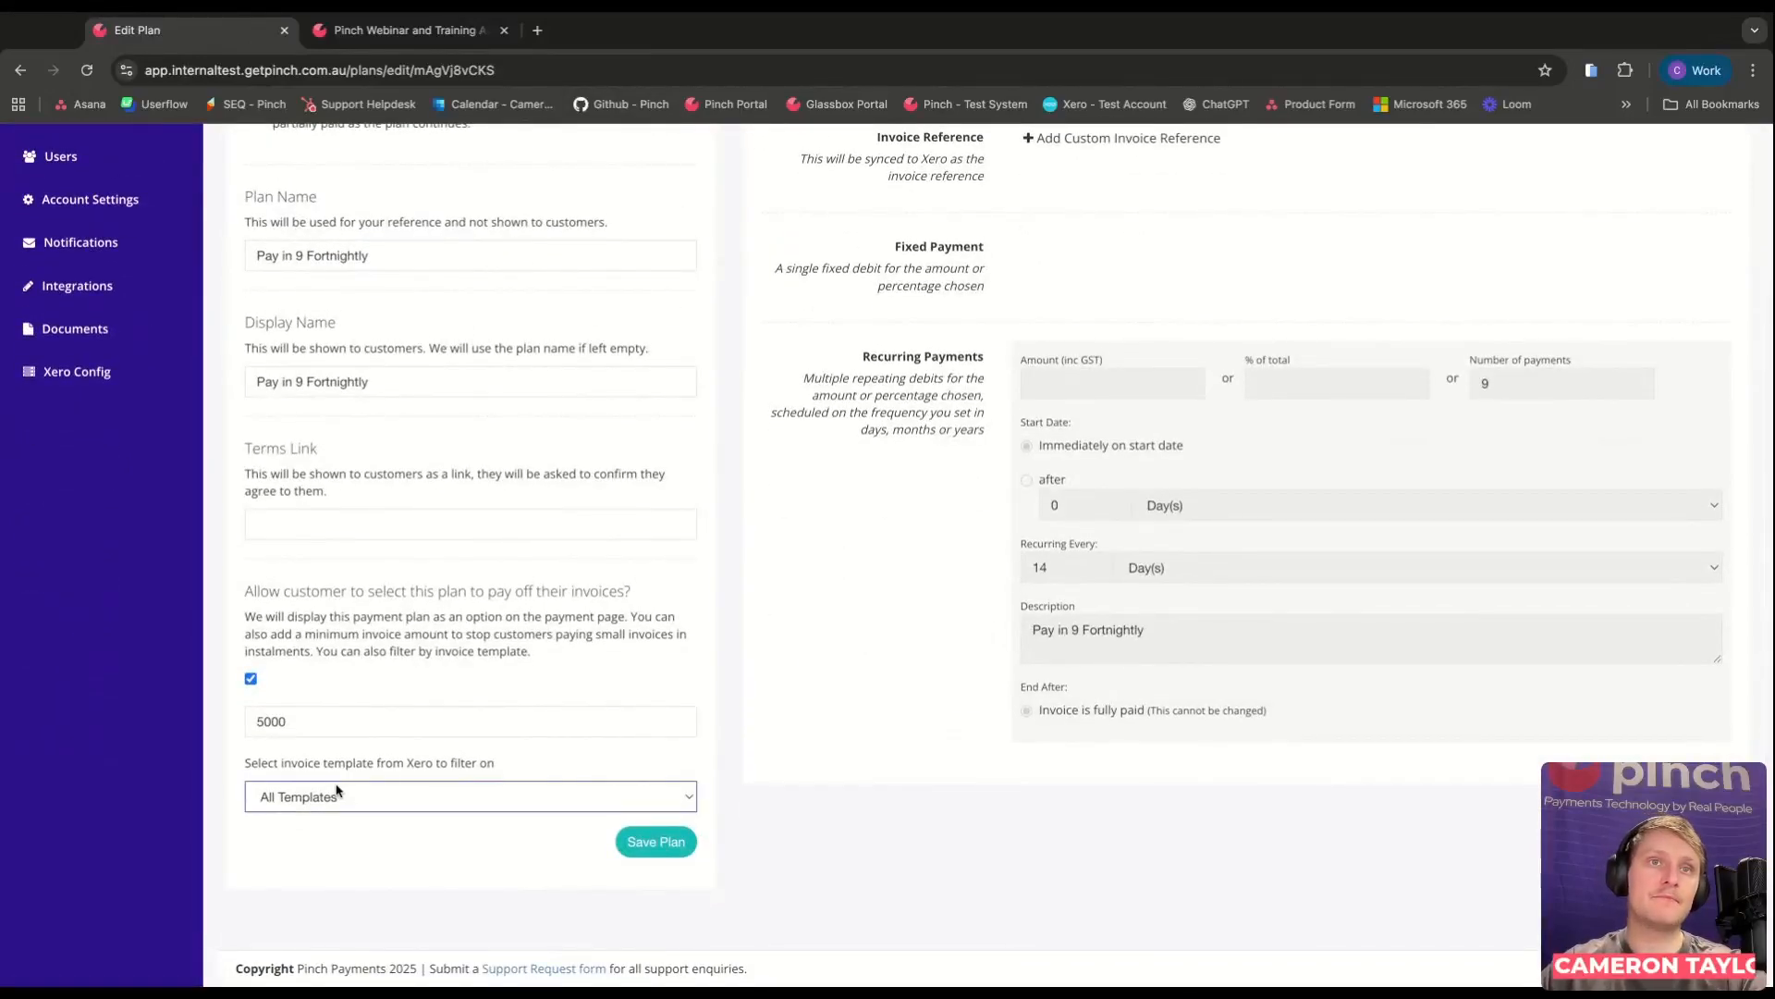
left_click_drag(436, 762, 403, 763)
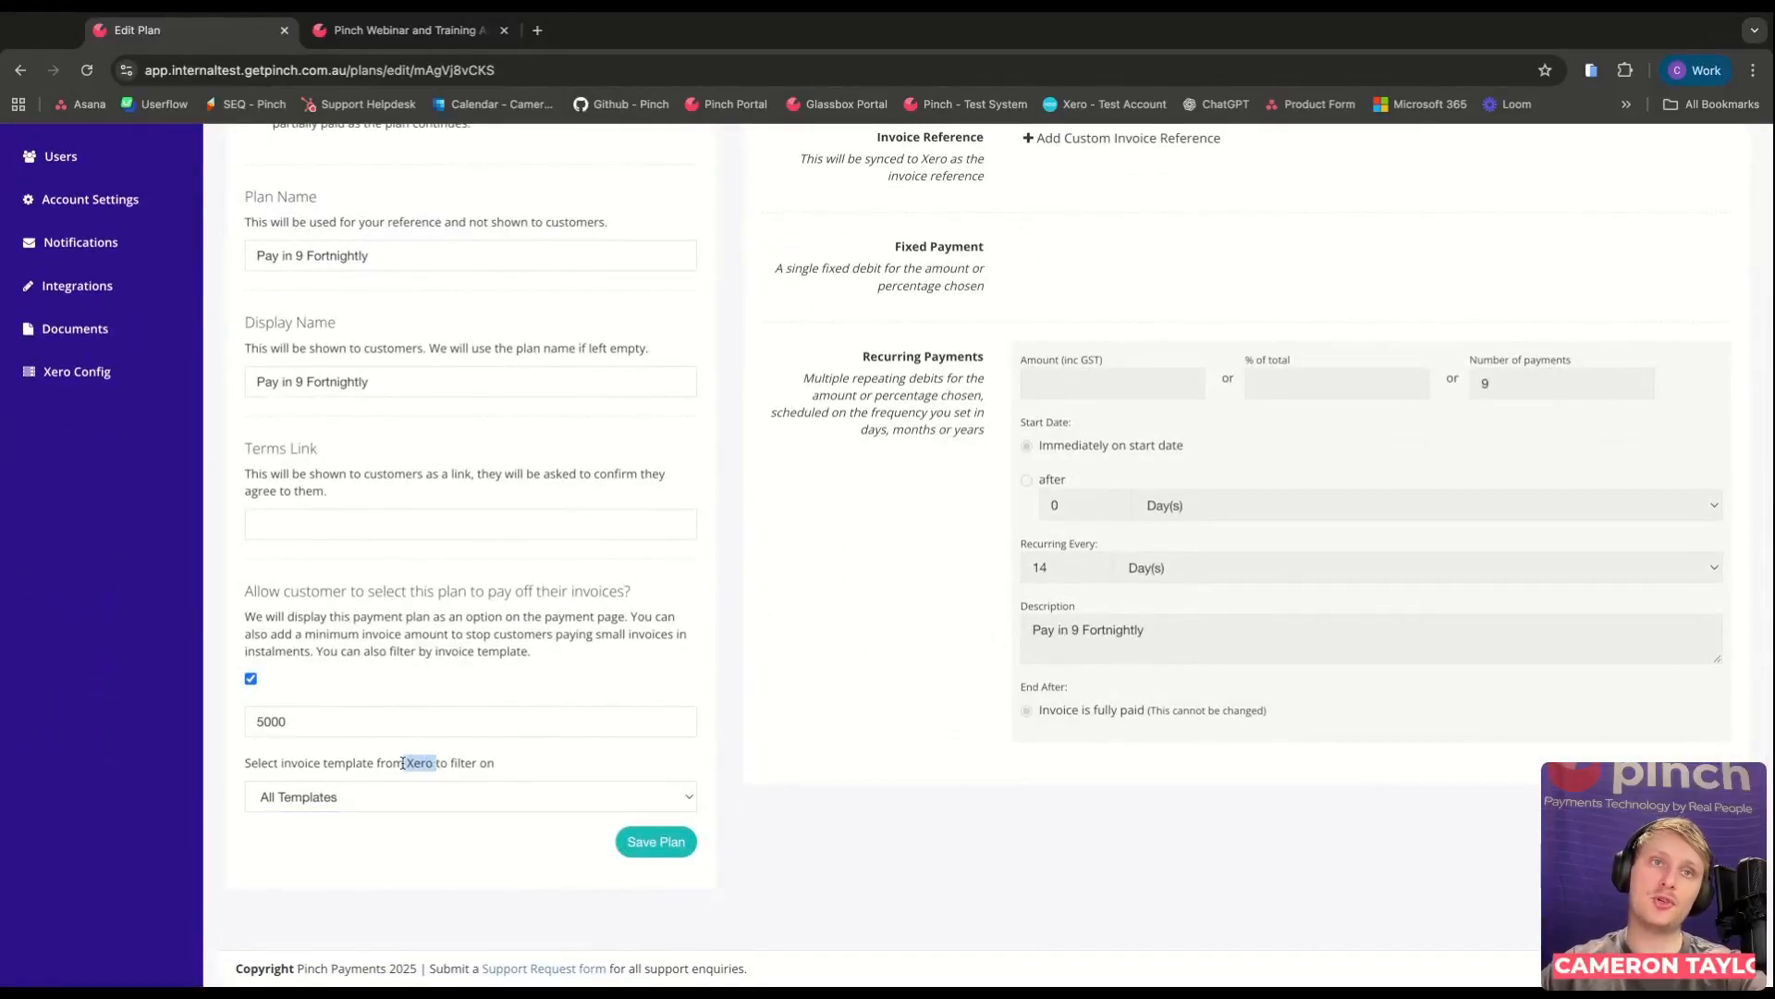
left_click(331, 801)
left_click(321, 820)
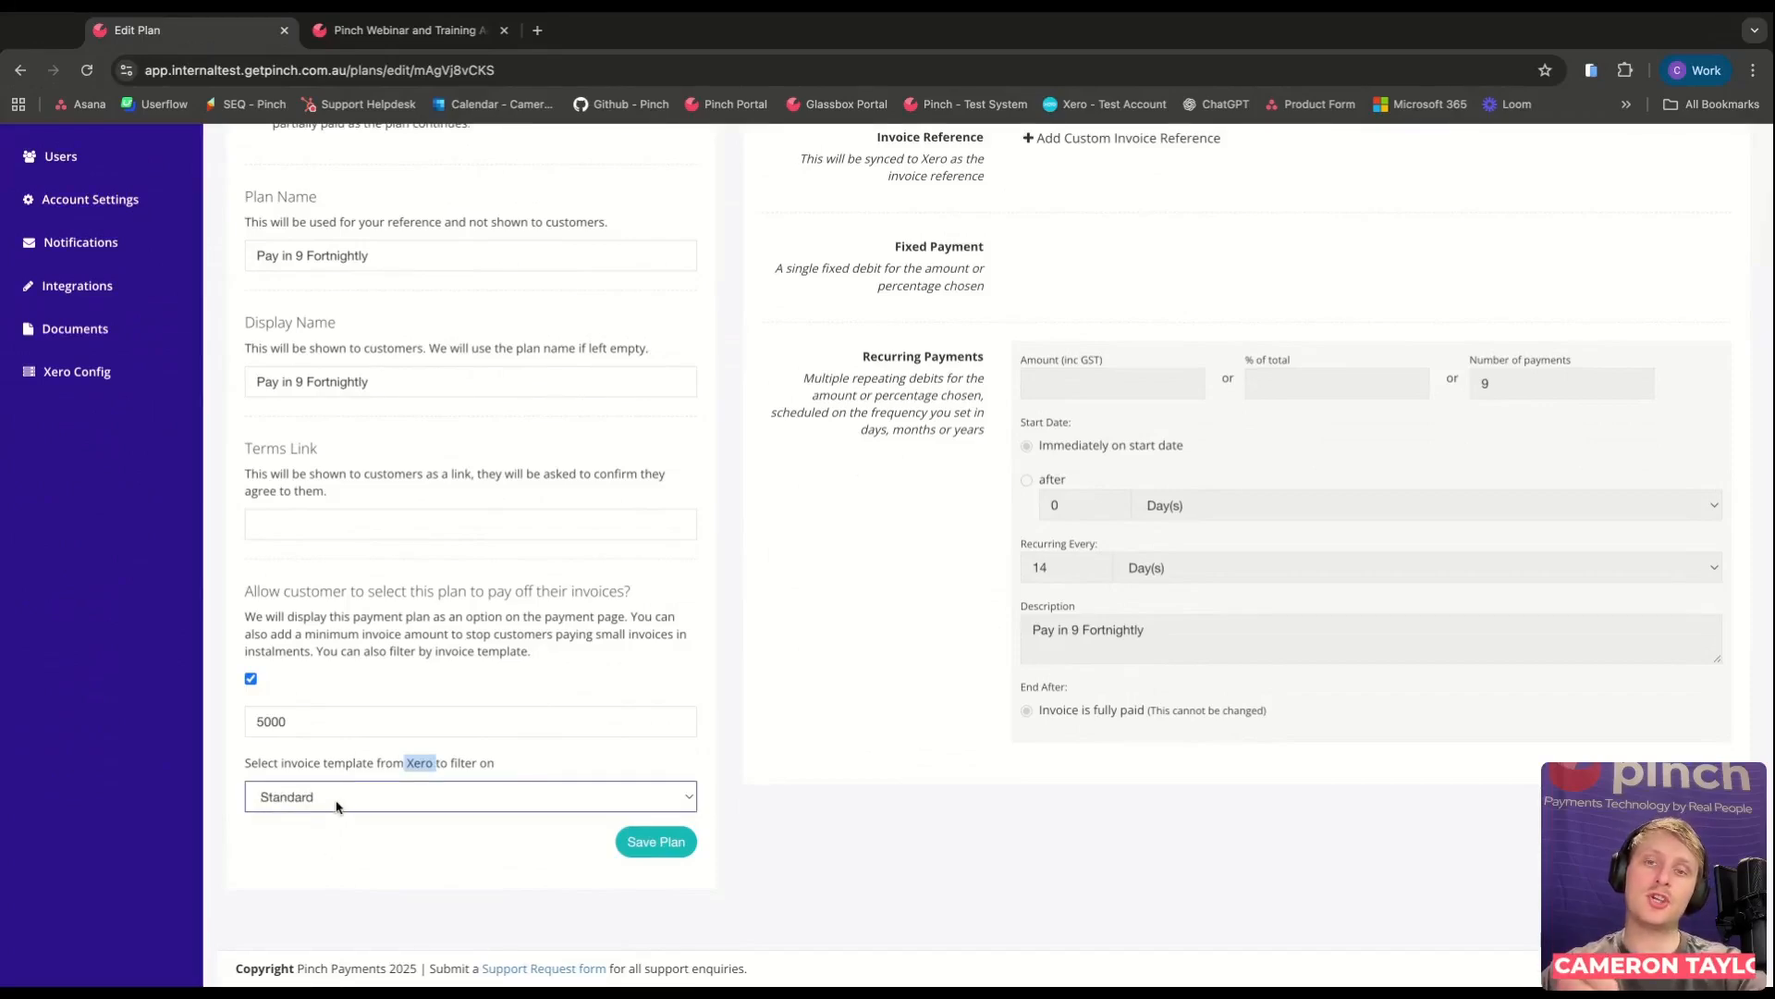